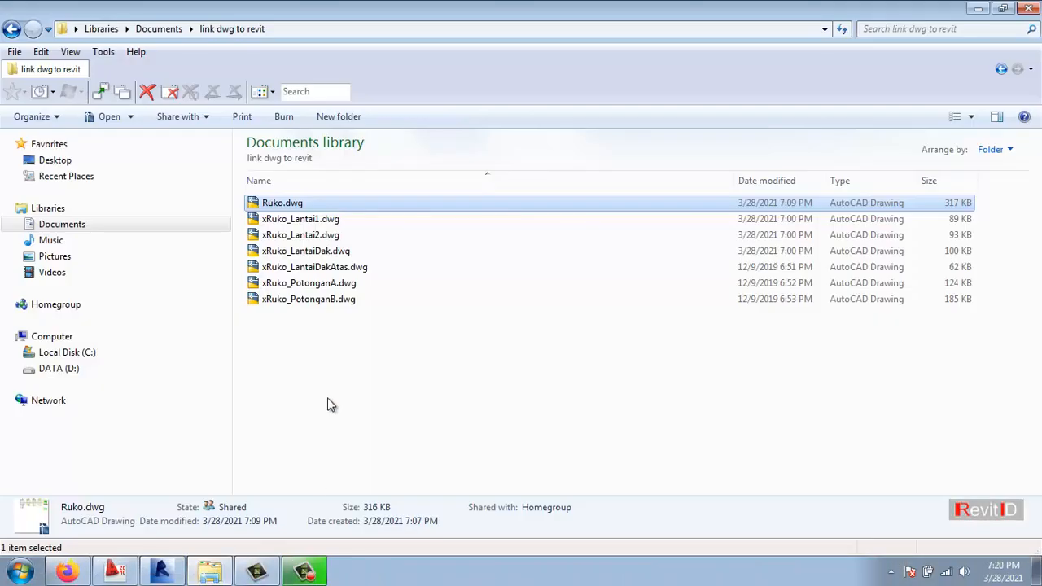
Open the Ruko.dwg drawing from the link dwg to revit folder in the Documents library
click(159, 28)
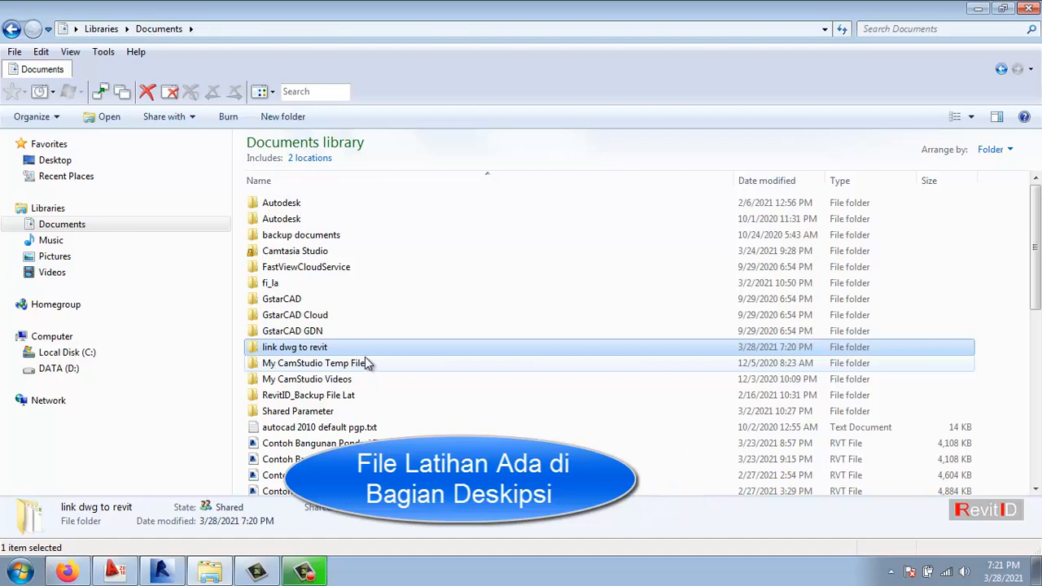
double_click(281, 350)
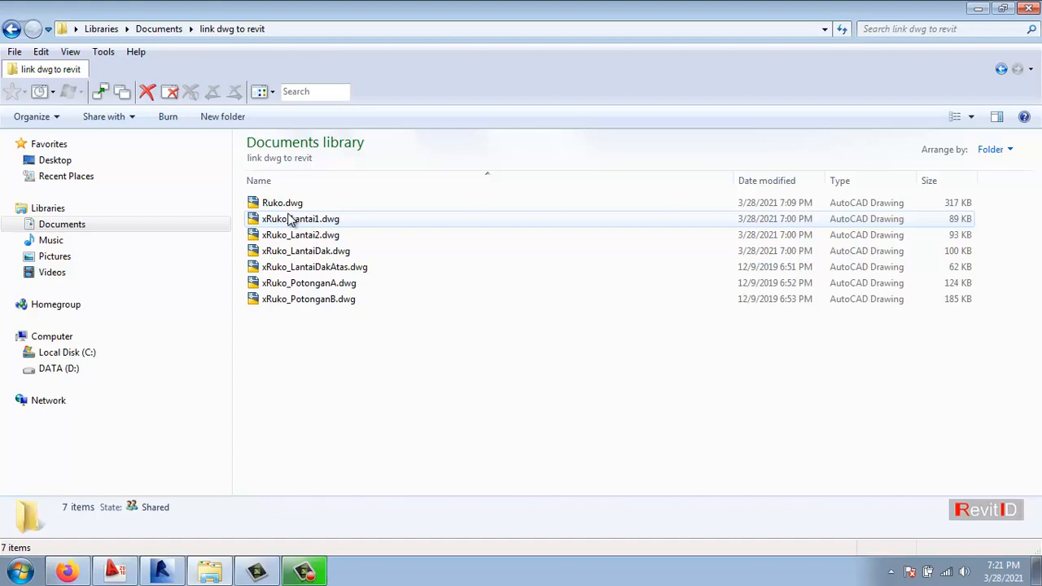
double_click(291, 203)
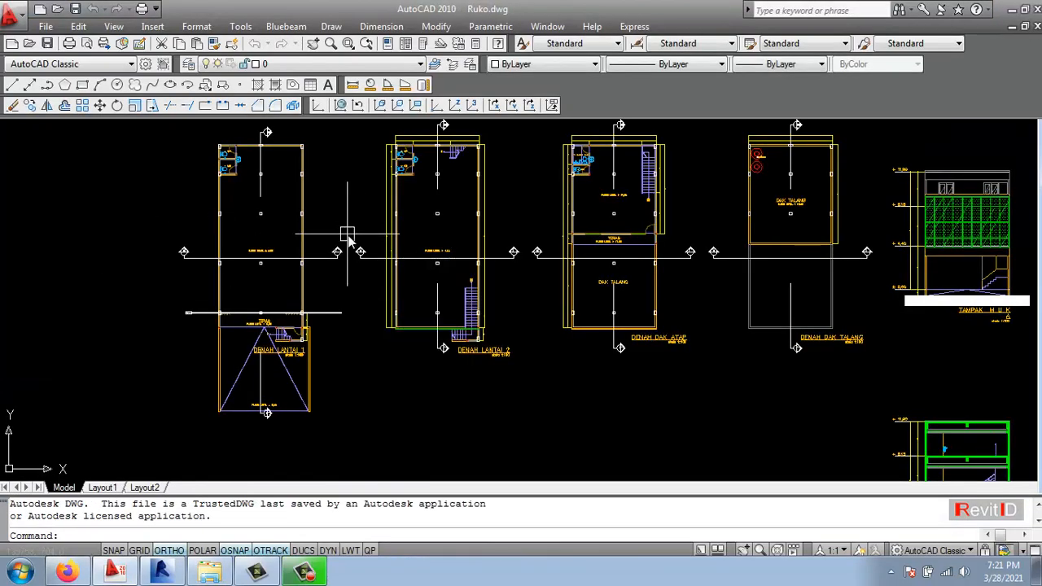
Check the length and insertion scale units of the drawing and leave the unit settings without changes
middle_drag(348, 236, 348, 252)
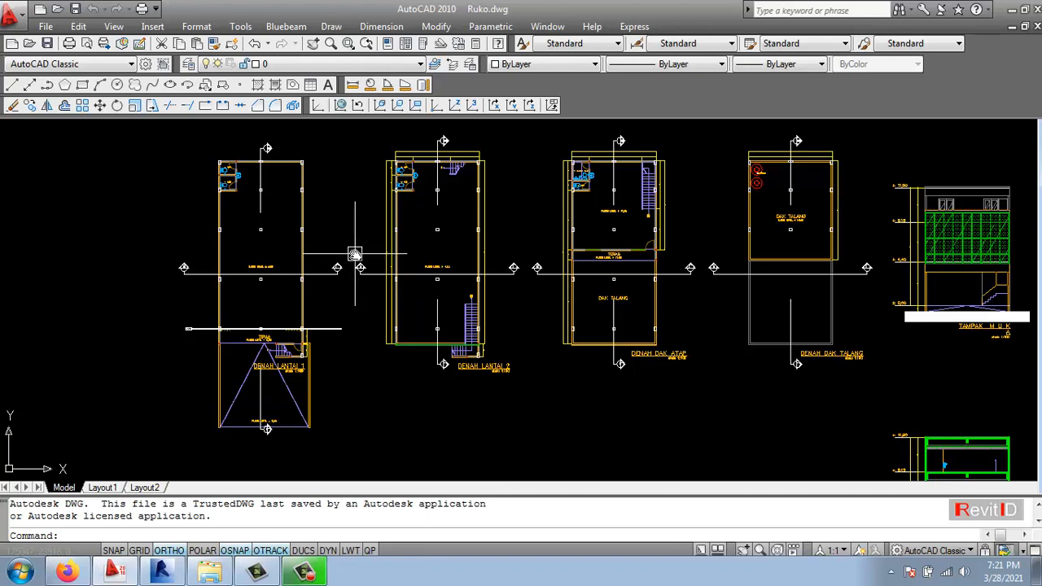
click(199, 27)
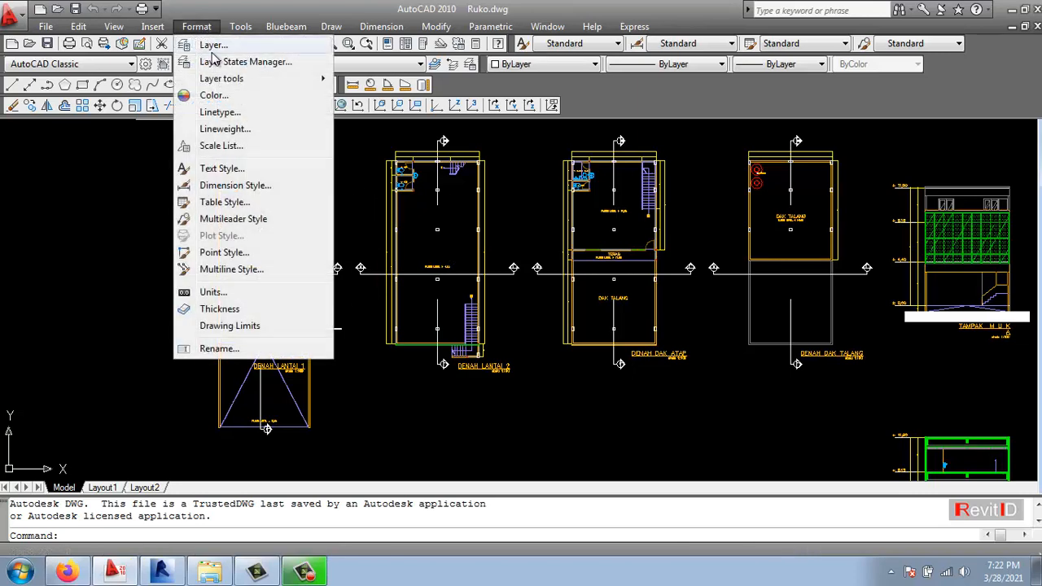
click(210, 293)
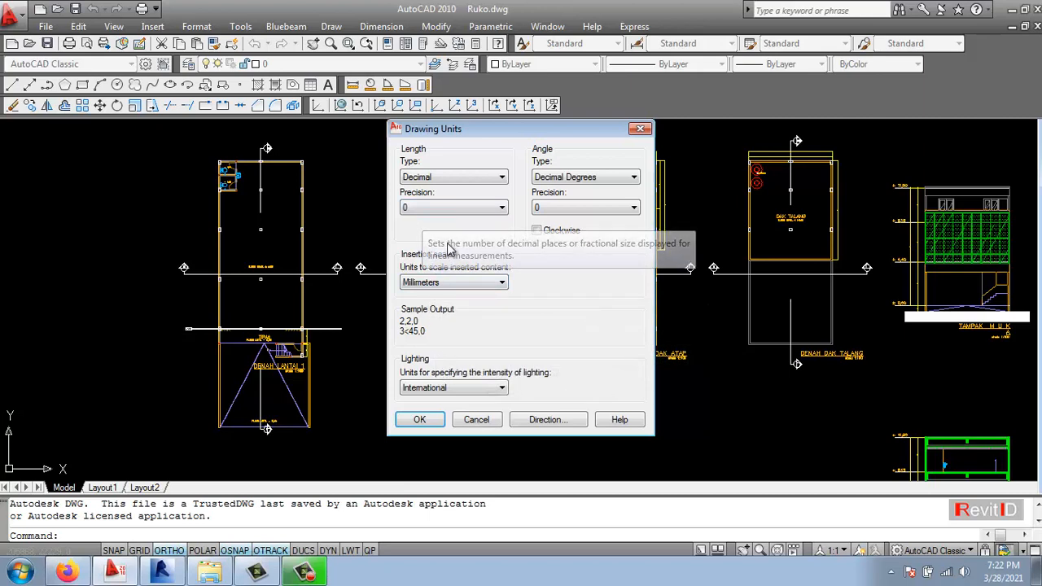
click(476, 419)
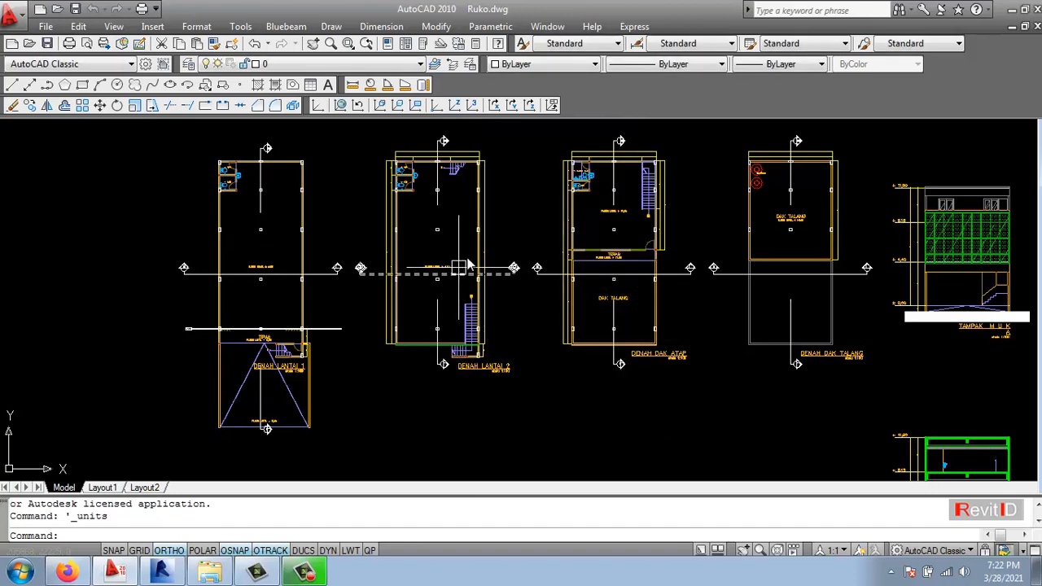
Examine the floor plans, elevations and sections laid out side by side in model space
scroll(468, 262, down, 2)
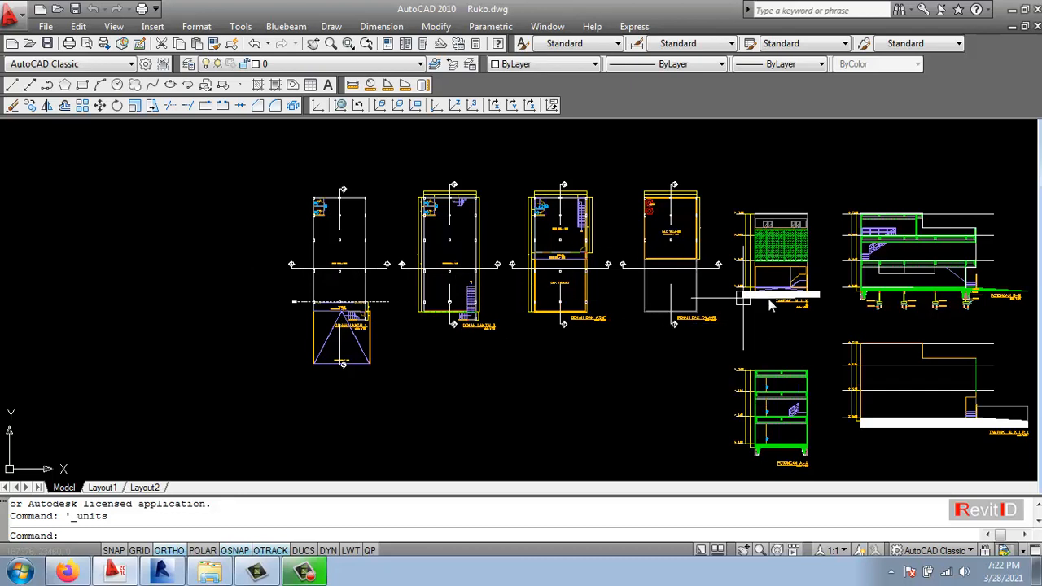
middle_drag(743, 297, 605, 298)
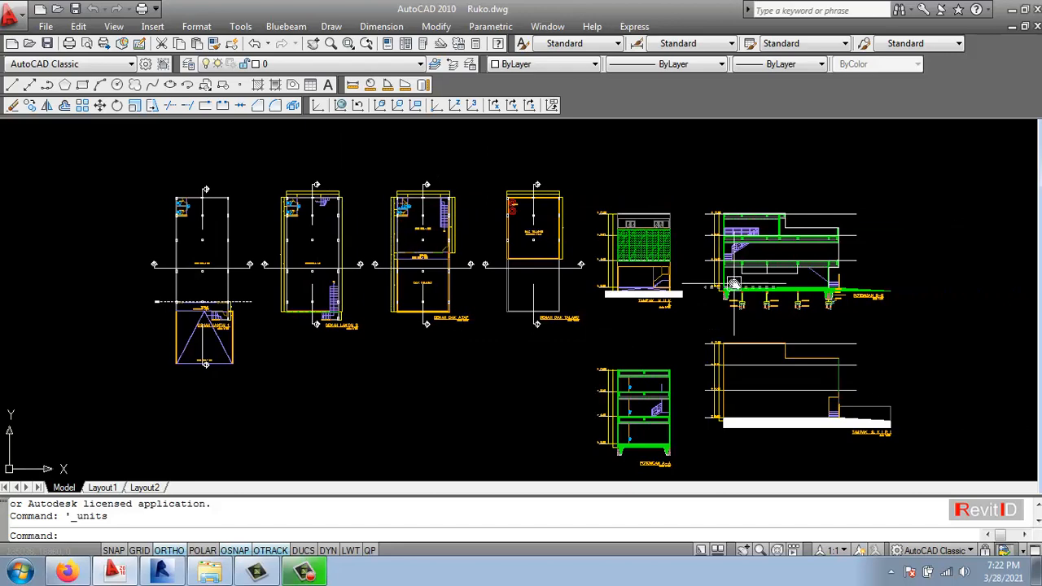
middle_drag(323, 263, 419, 269)
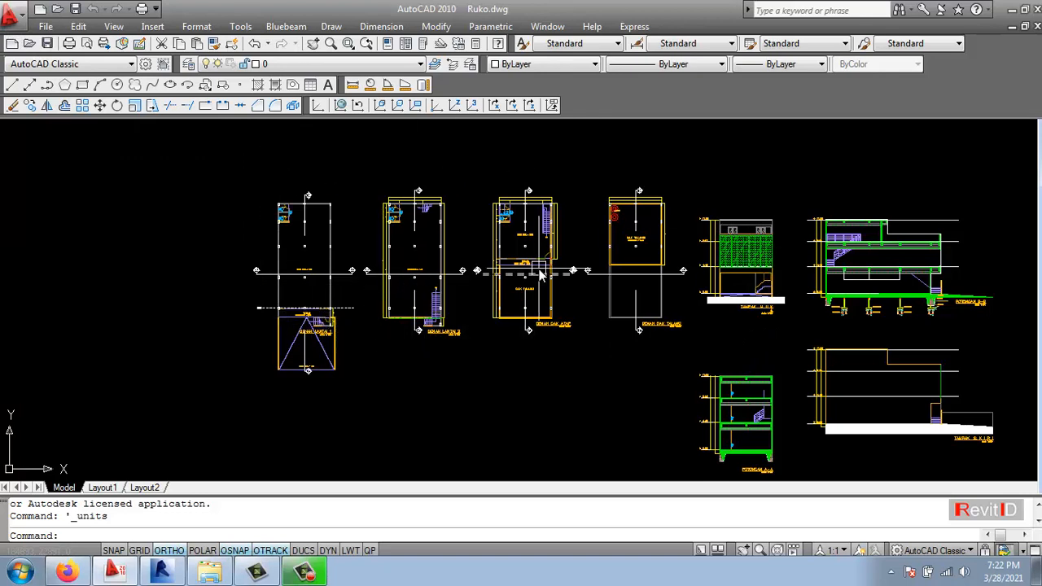
mouse_move(540, 275)
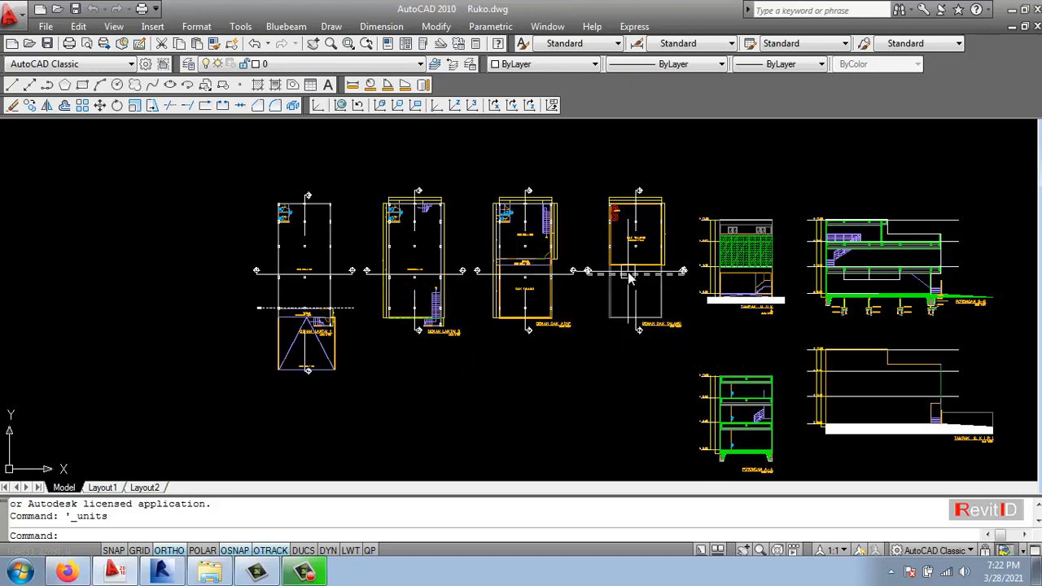
mouse_move(628, 277)
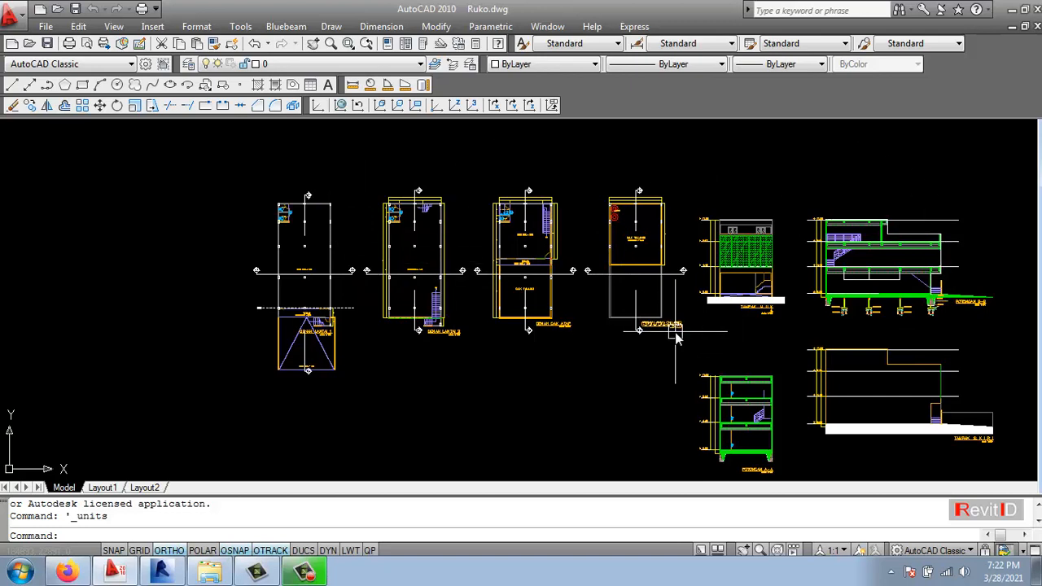
mouse_move(675, 332)
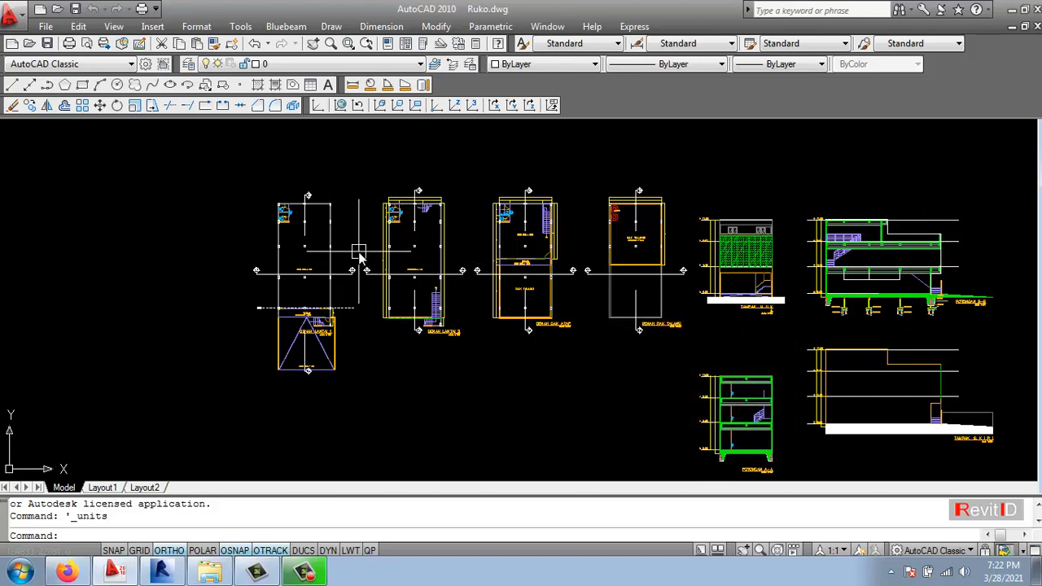
Select all objects of the DENAH LANTAI 1 plan with a crossing window
click(359, 149)
click(148, 399)
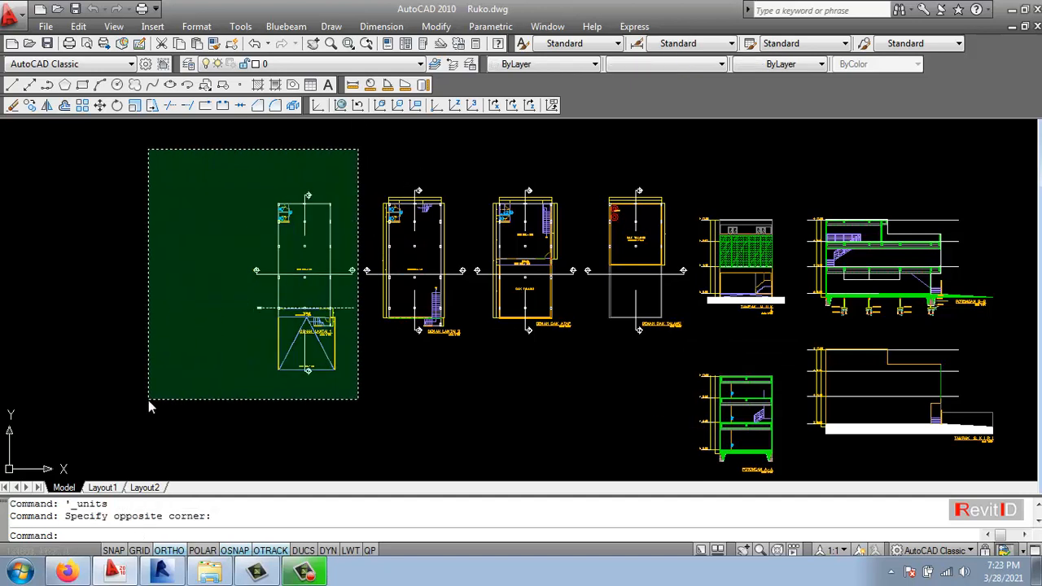
click(363, 173)
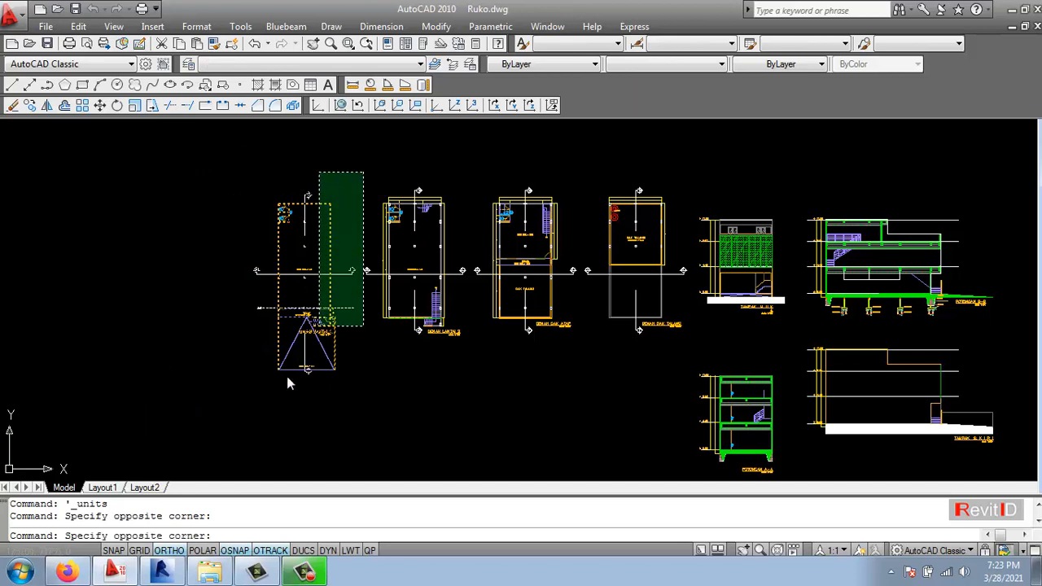
click(180, 398)
scroll(368, 290, up, 5)
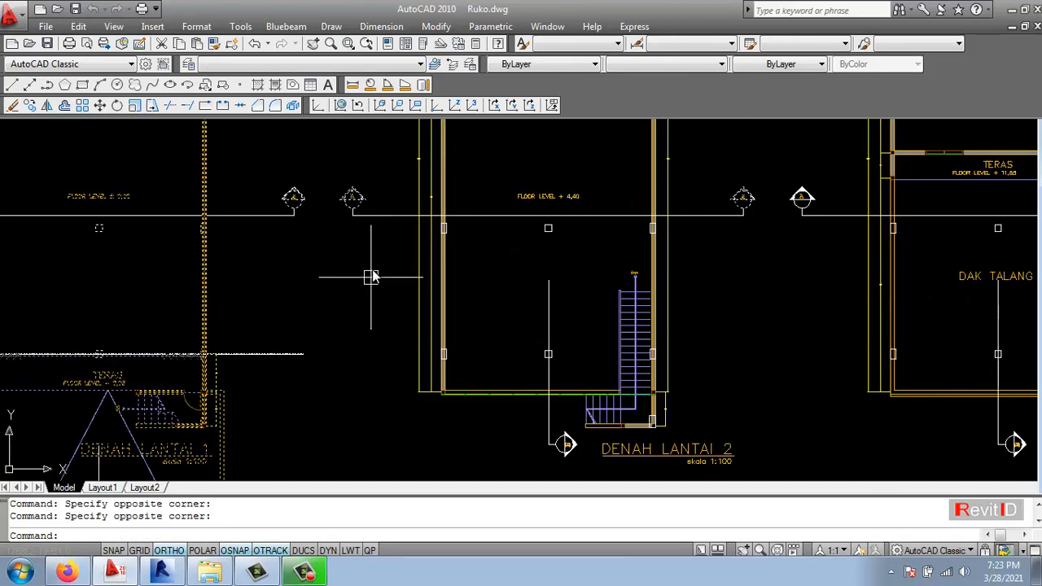
scroll(471, 253, down, 5)
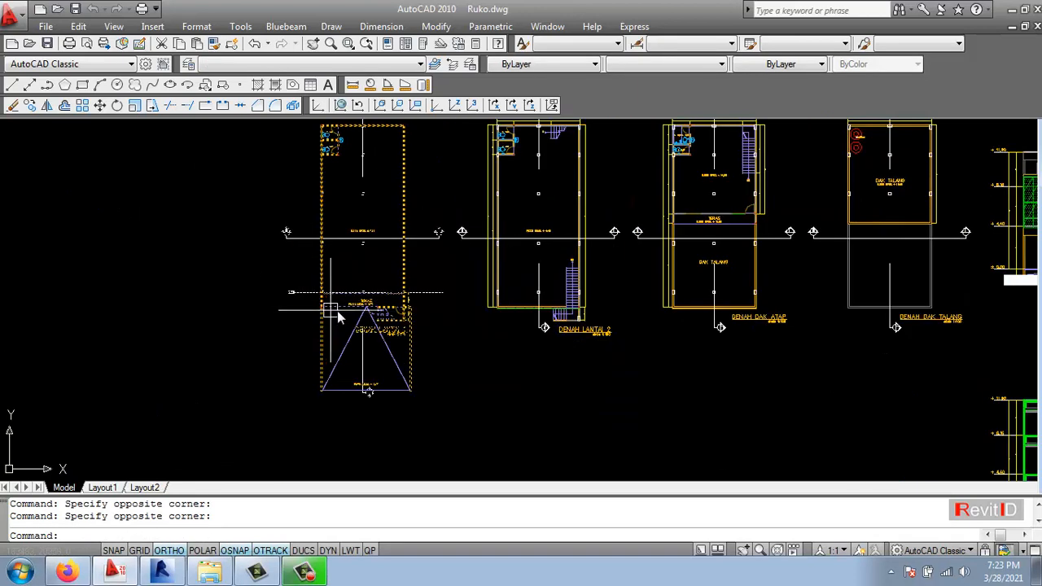
scroll(371, 334, up, 5)
scroll(486, 358, down, 5)
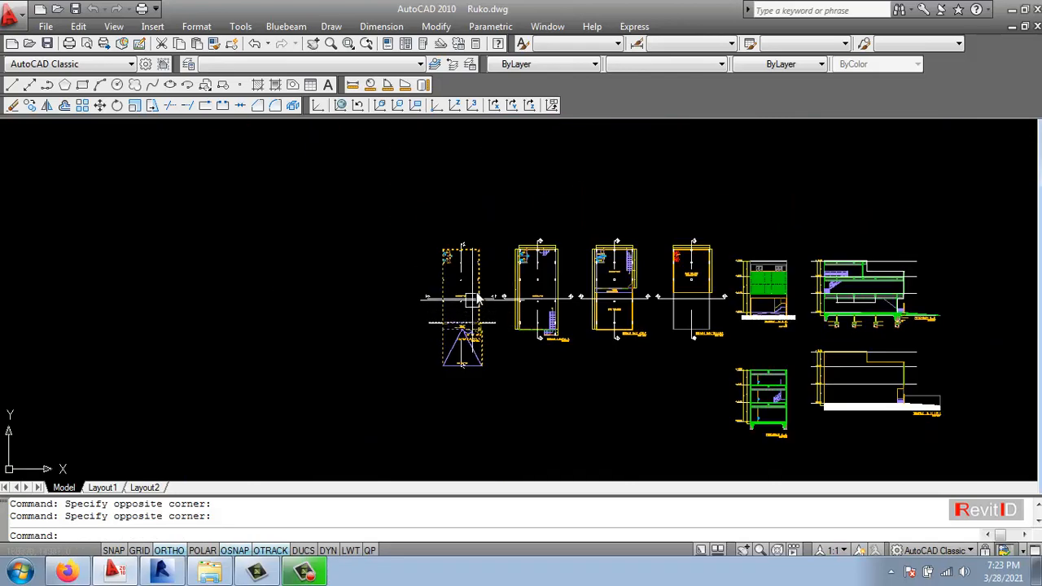
click(494, 218)
click(407, 420)
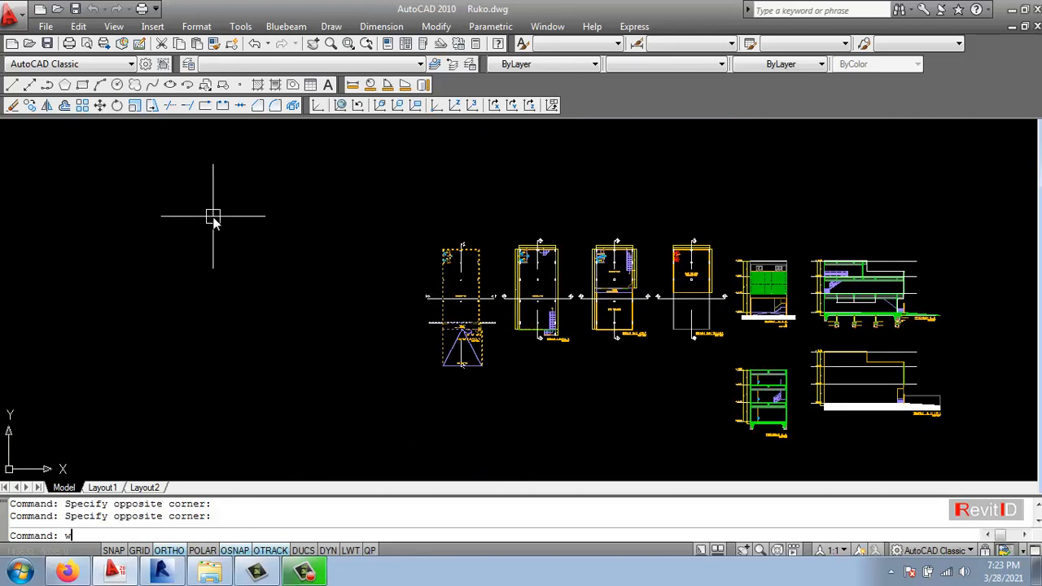
Start Write Block for the selected plan and browse to the link dwg to revit folder in Documents as the destination
text(w)
key(Return)
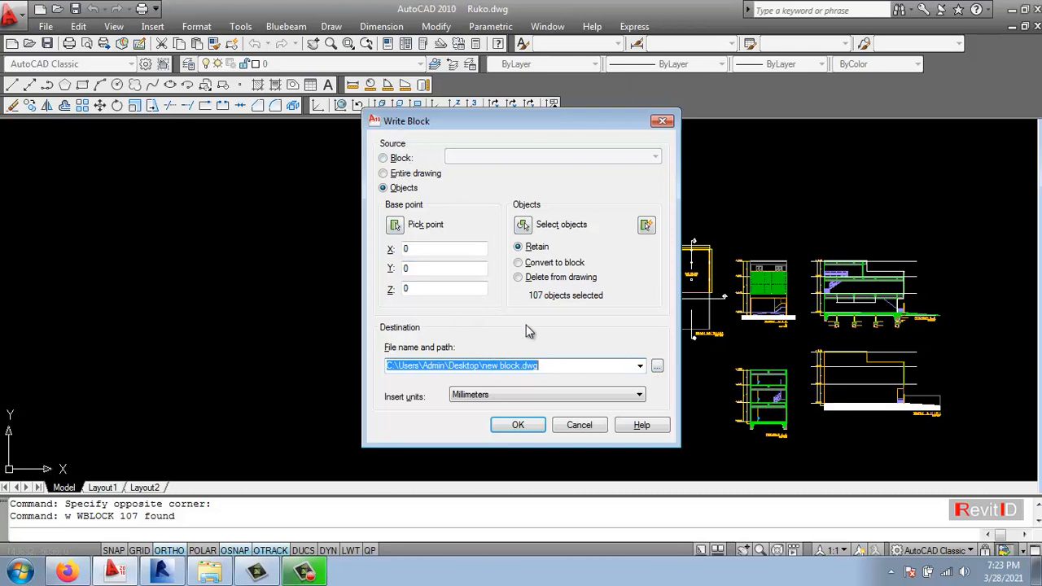
drag(551, 123, 210, 148)
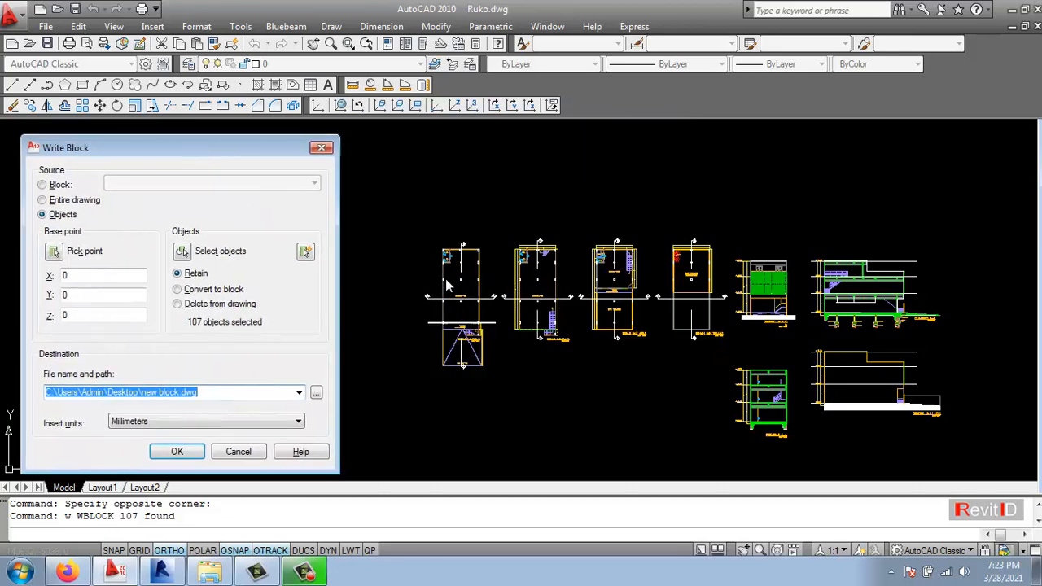
drag(140, 152, 192, 100)
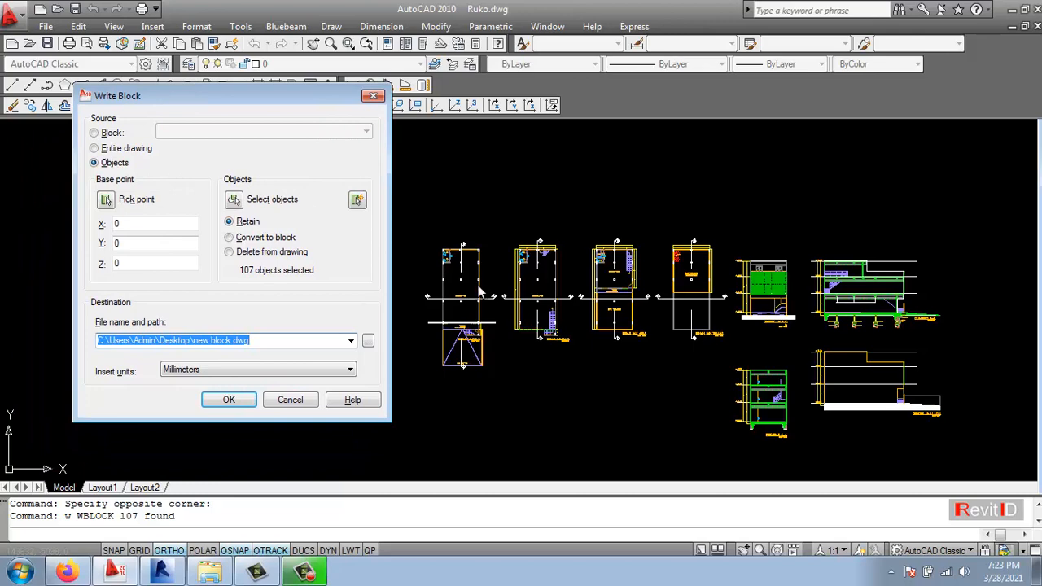
click(368, 341)
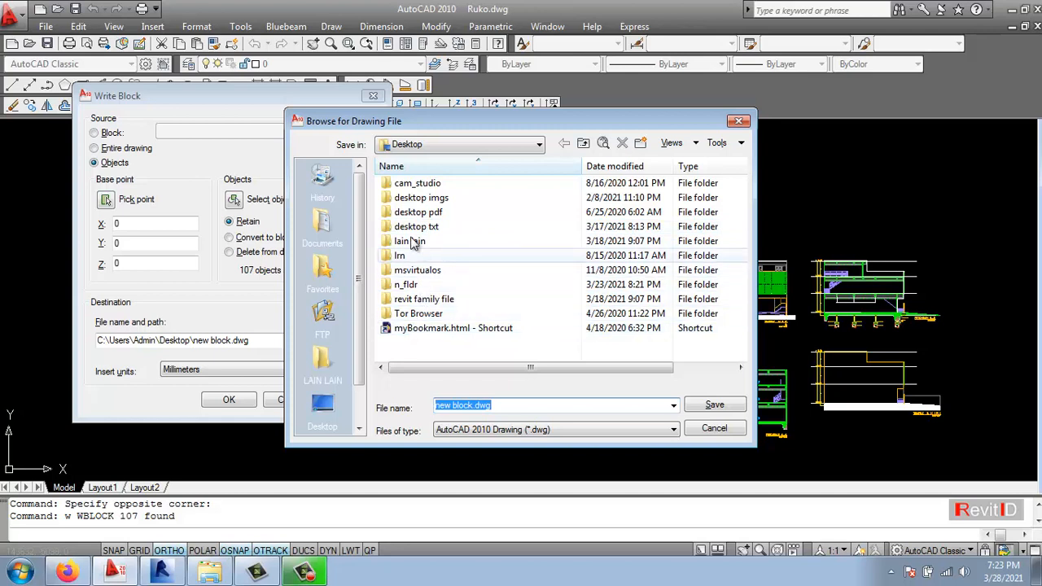
scroll(363, 308, down, 1)
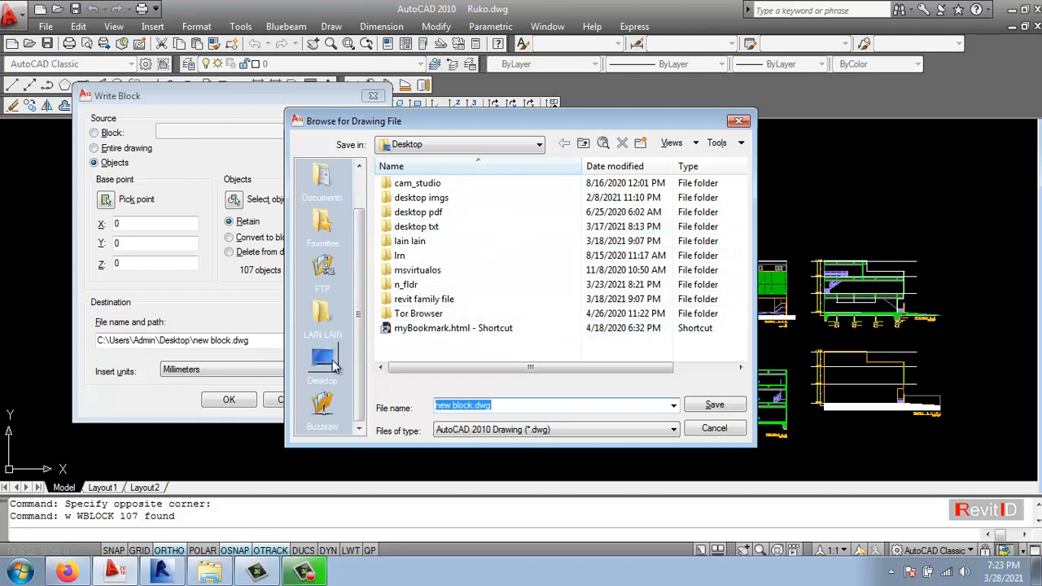
click(322, 362)
drag(749, 219, 747, 252)
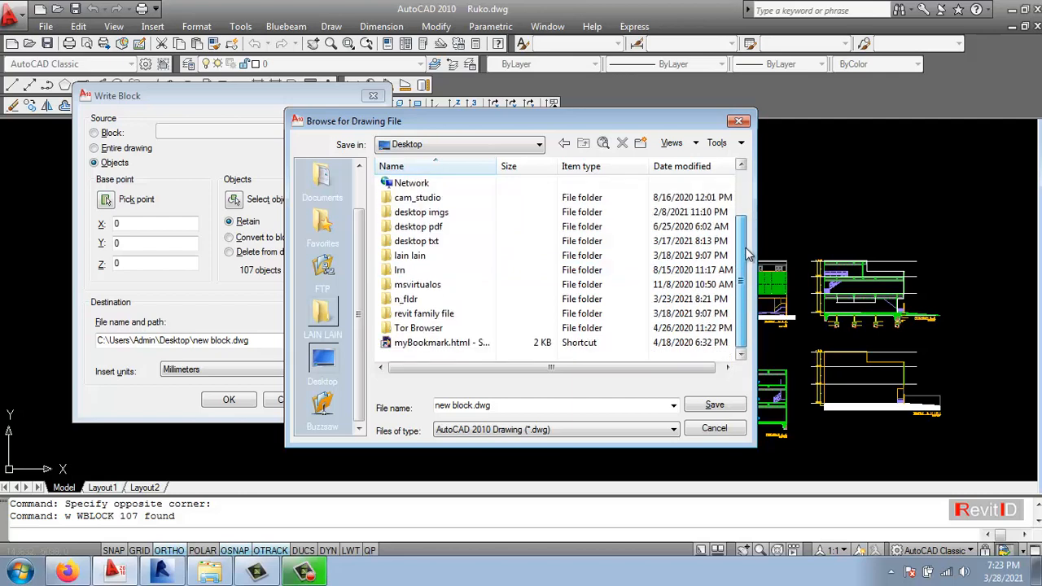
drag(748, 254, 744, 202)
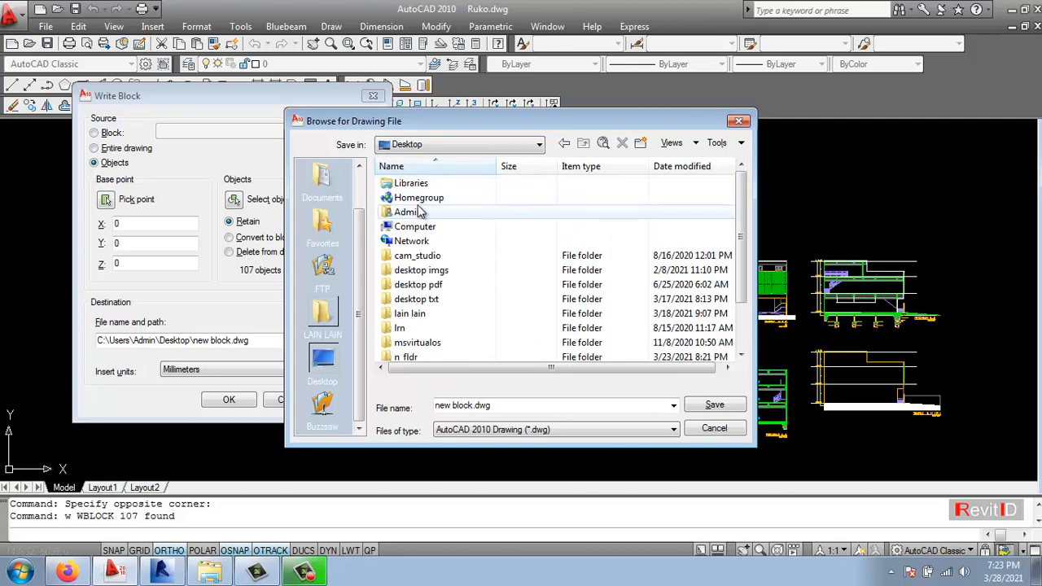
double_click(405, 184)
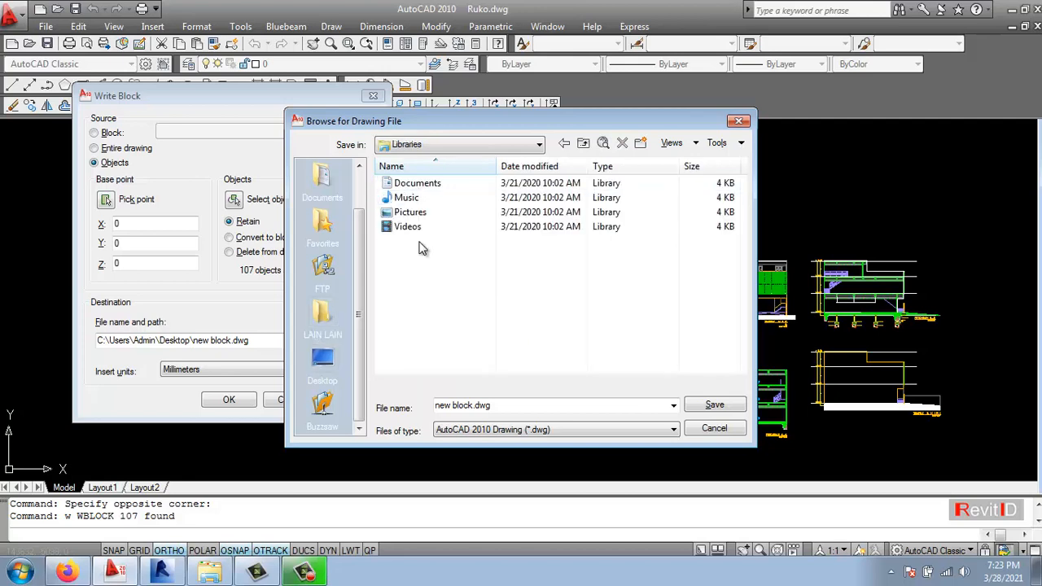
double_click(417, 184)
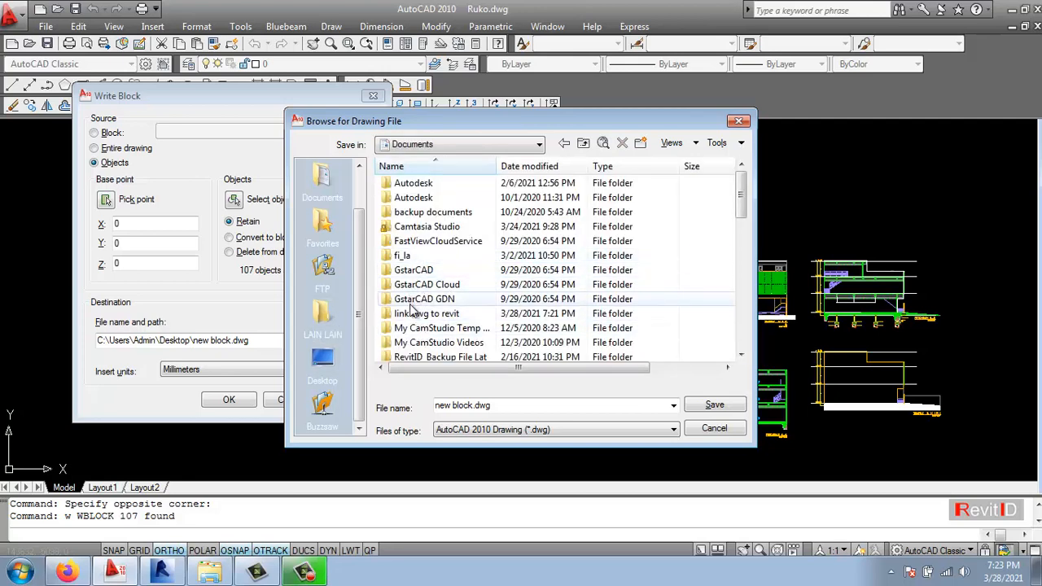
double_click(415, 316)
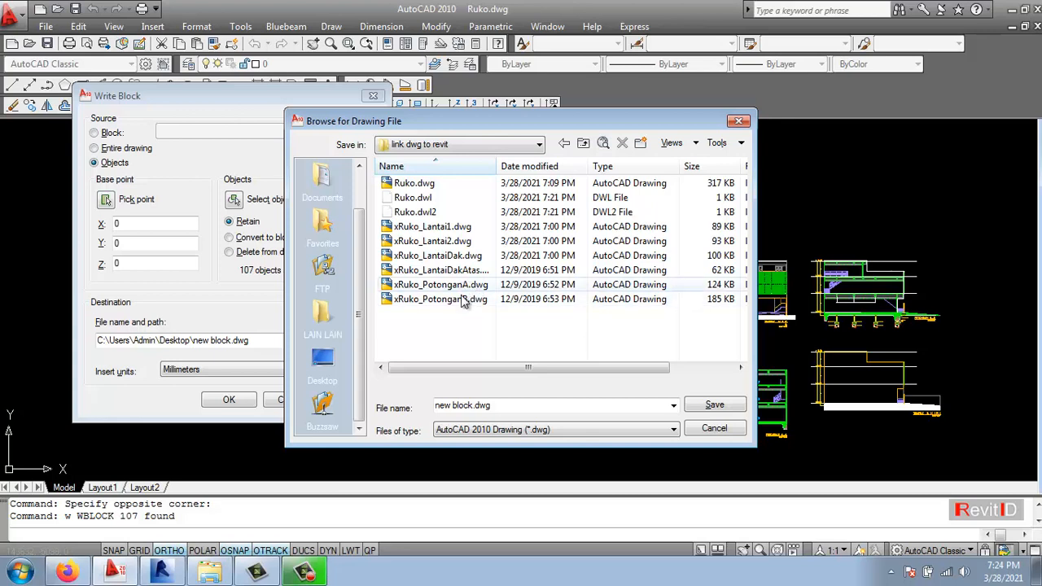
Write the selected first-floor plan objects to xRuko_Lantai1.dwg, replacing the existing file
click(431, 227)
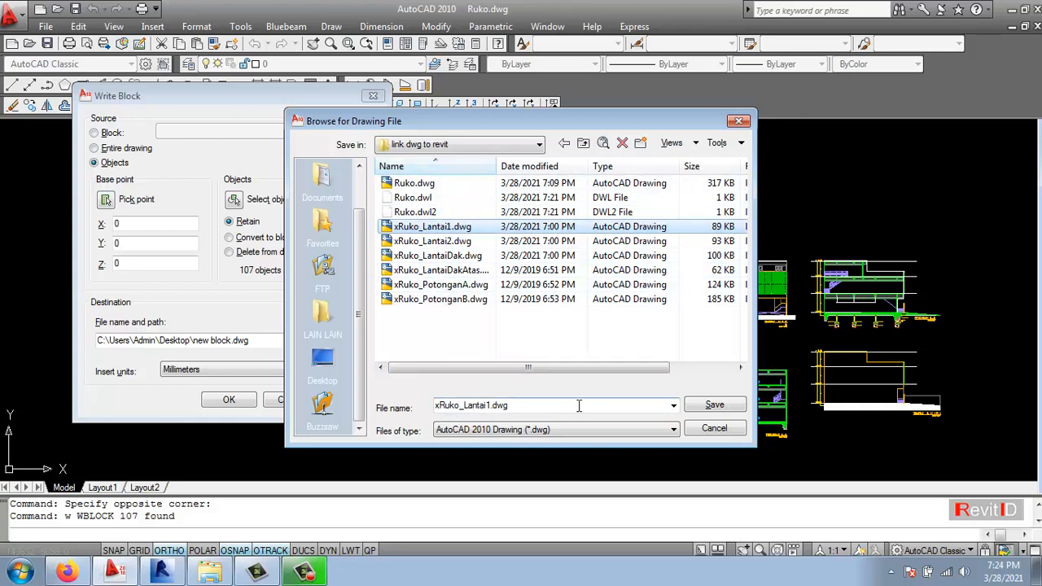
click(485, 407)
click(714, 404)
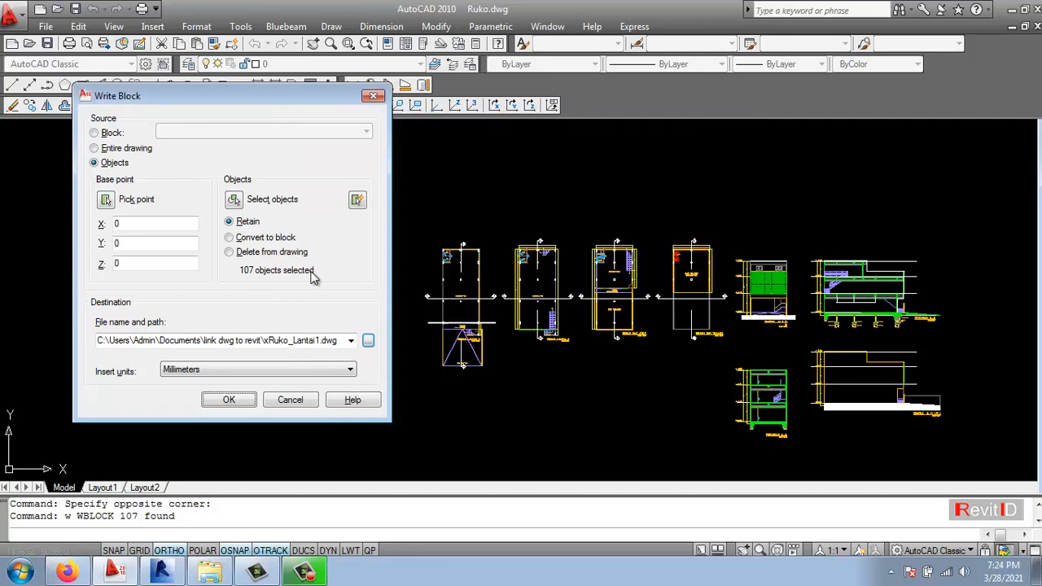
click(233, 398)
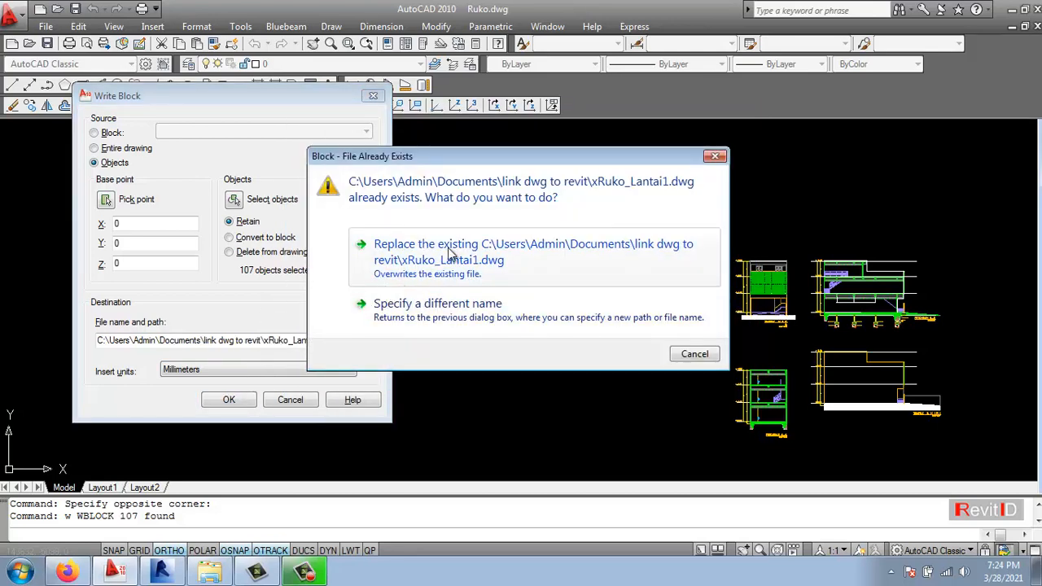
click(419, 255)
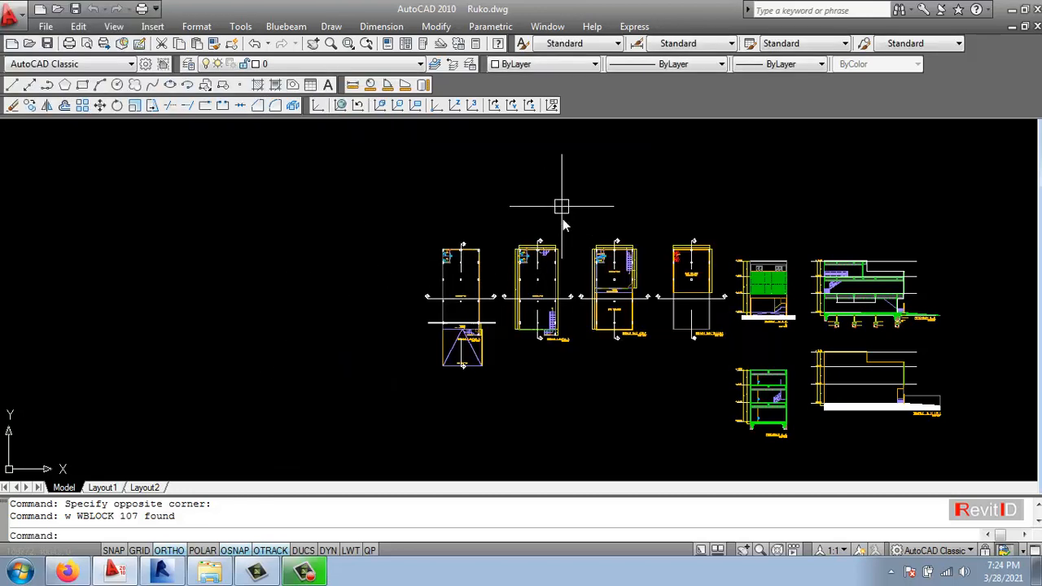
Select all objects of the DENAH LANTAI 2 plan with a crossing window
scroll(556, 300, up, 4)
middle_drag(572, 271, 493, 293)
click(517, 166)
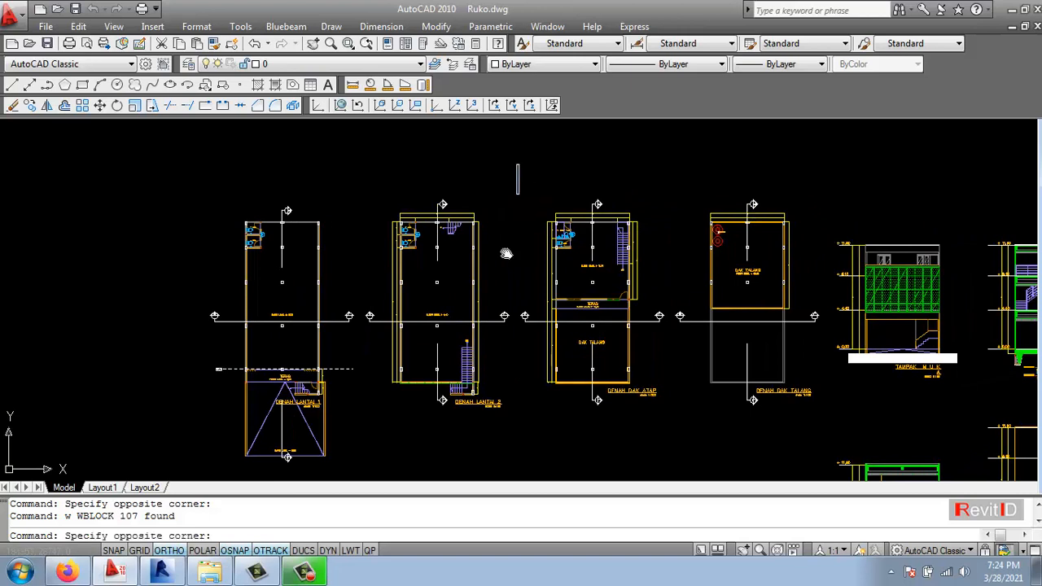
click(365, 429)
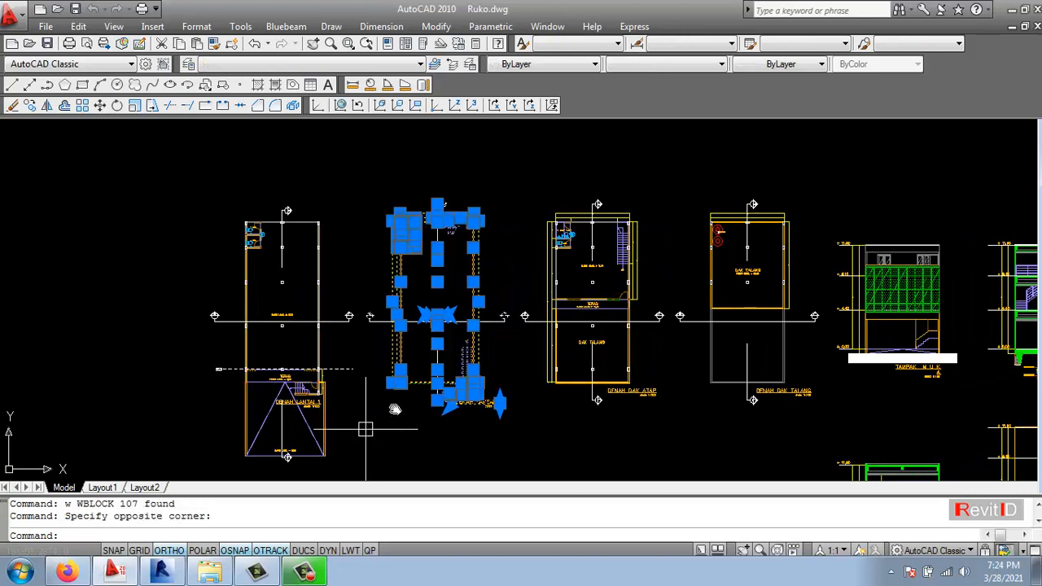
click(503, 173)
click(370, 429)
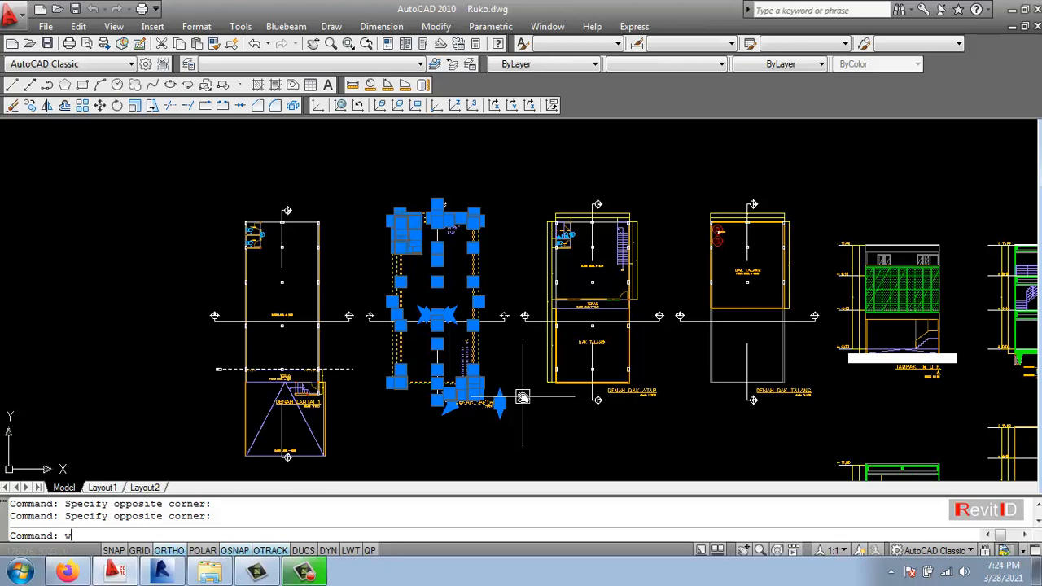
Write the selected second-floor plan objects to xRuko_Lantai2.dwg in the link dwg to revit folder with Write Block, replacing the existing file
key(Return)
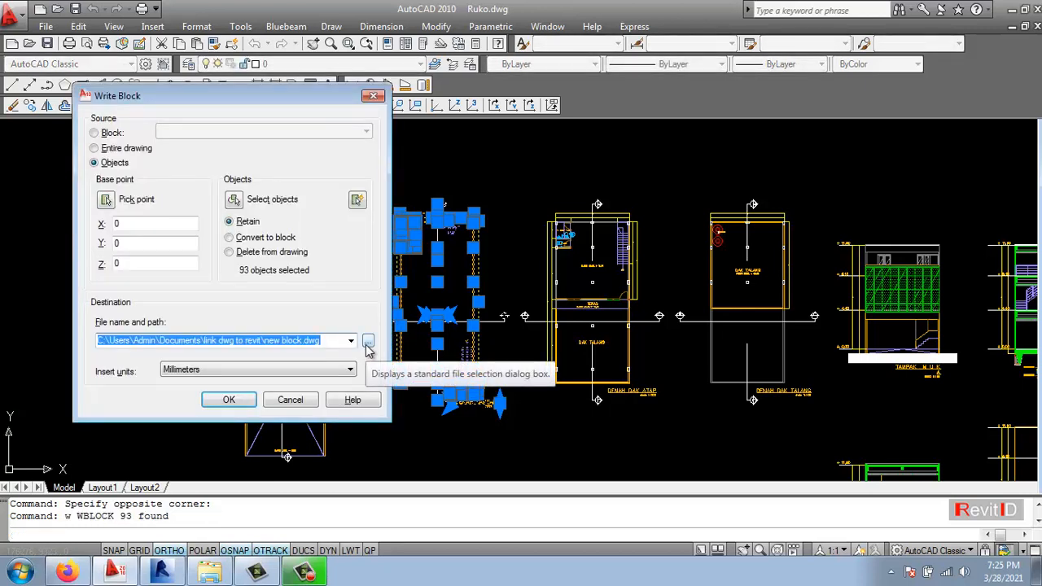
click(368, 342)
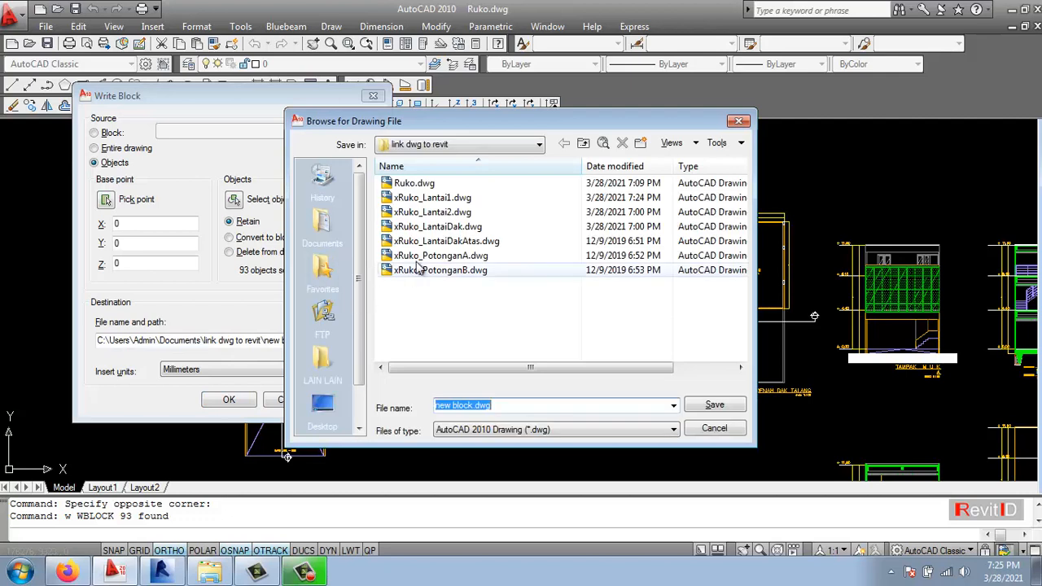
click(439, 214)
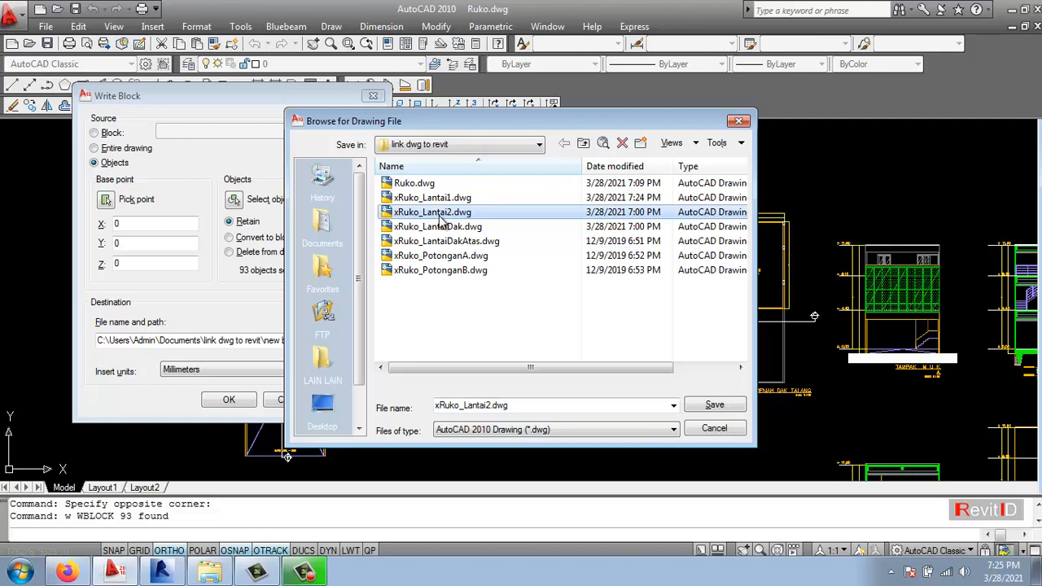
click(705, 411)
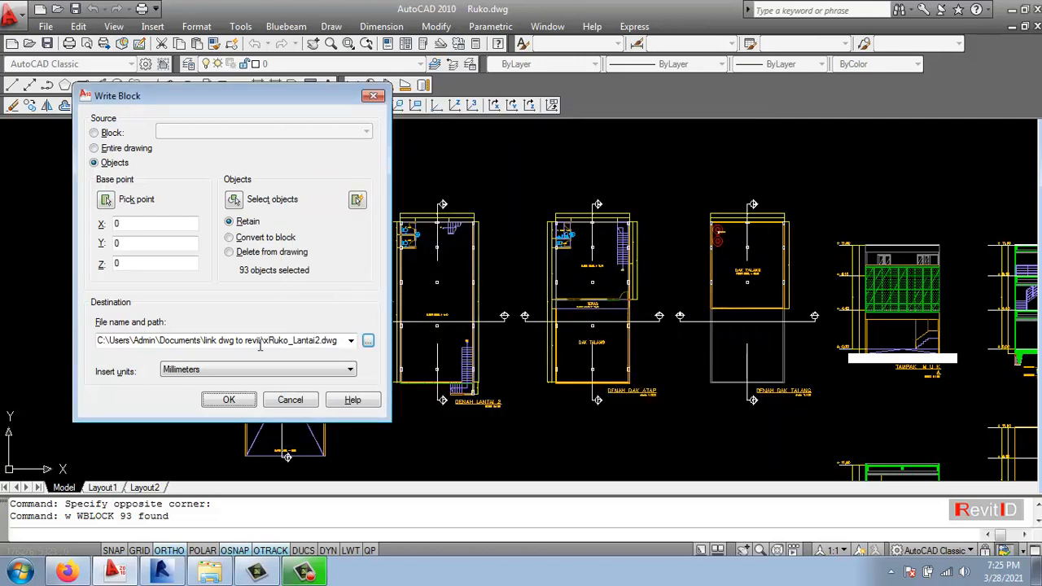
click(231, 399)
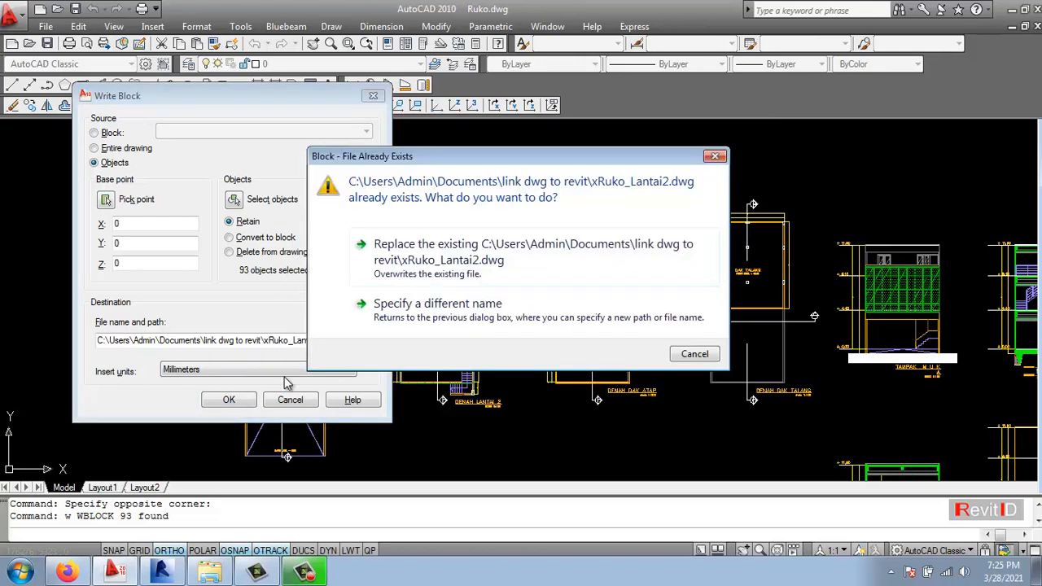
click(452, 269)
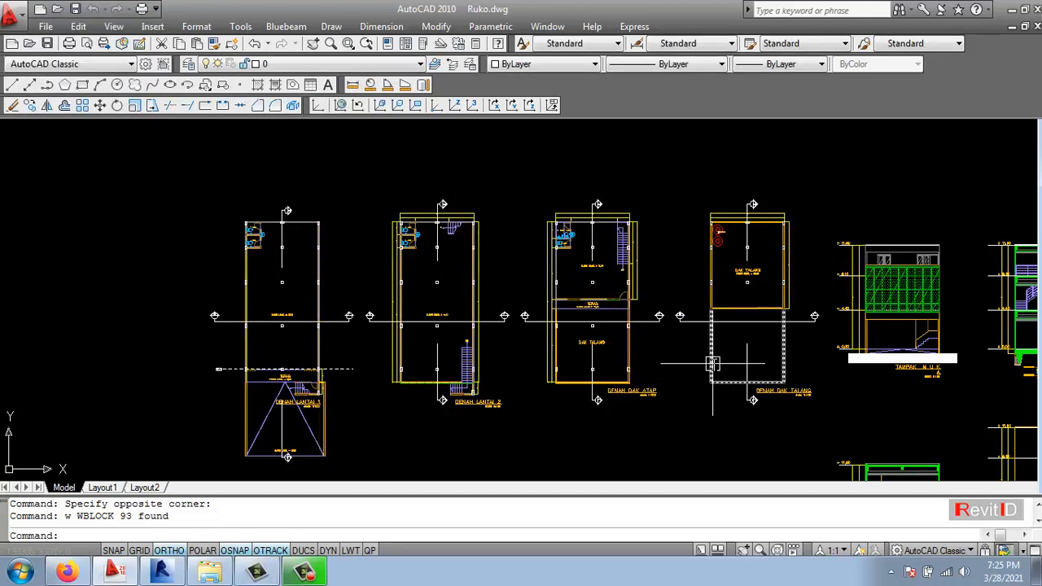
Switch to Revit, create a new project from the Structural Template and open the Level 1 structural plan
mouse_move(712, 363)
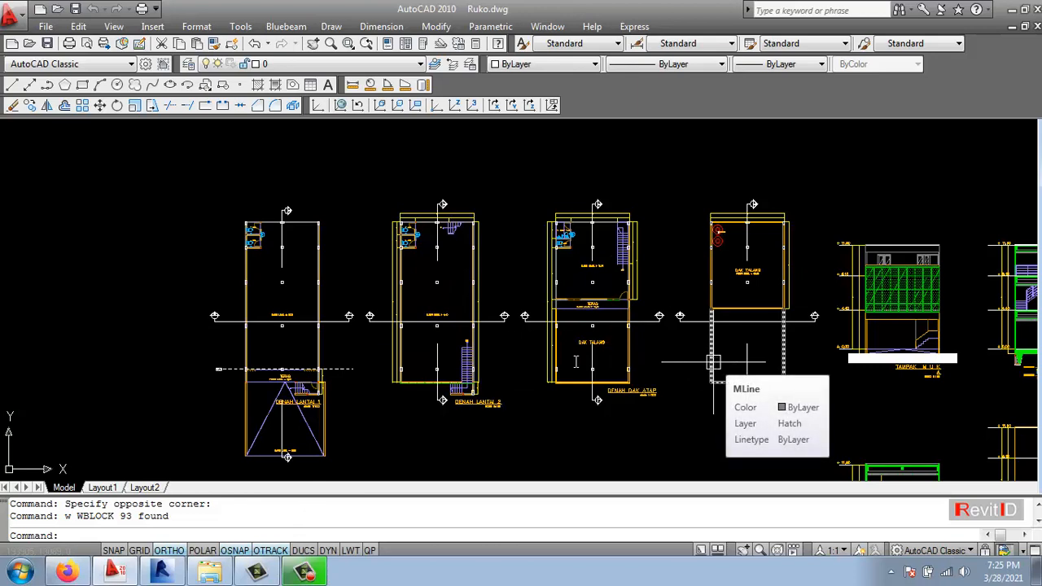
middle_drag(492, 302, 443, 277)
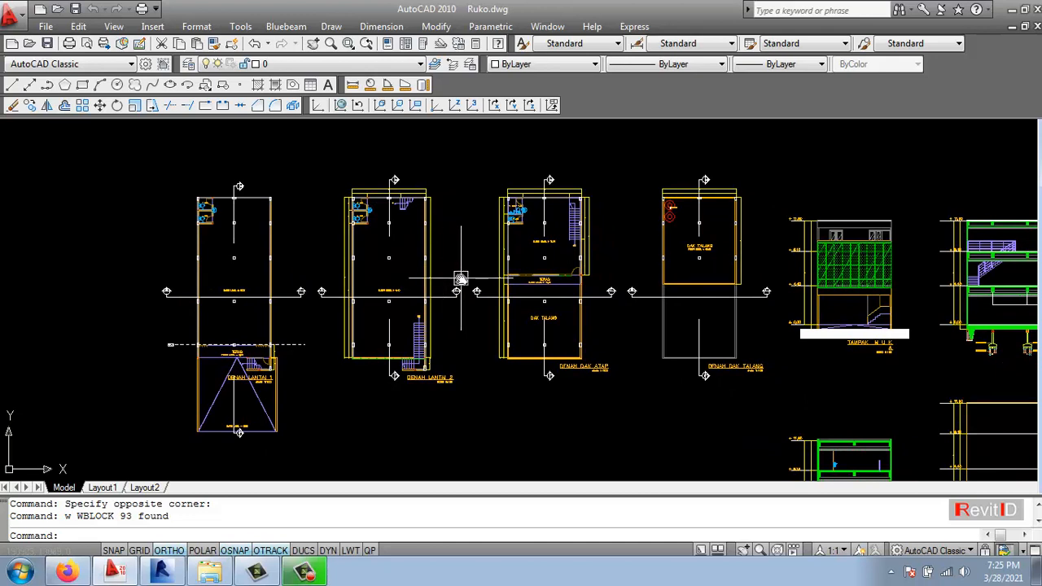
click(181, 574)
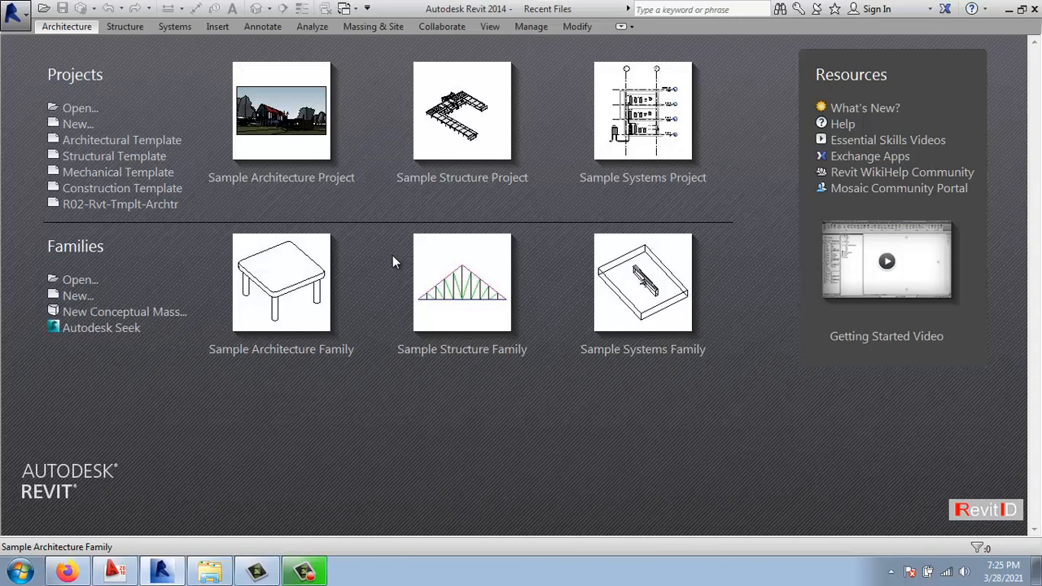
click(14, 14)
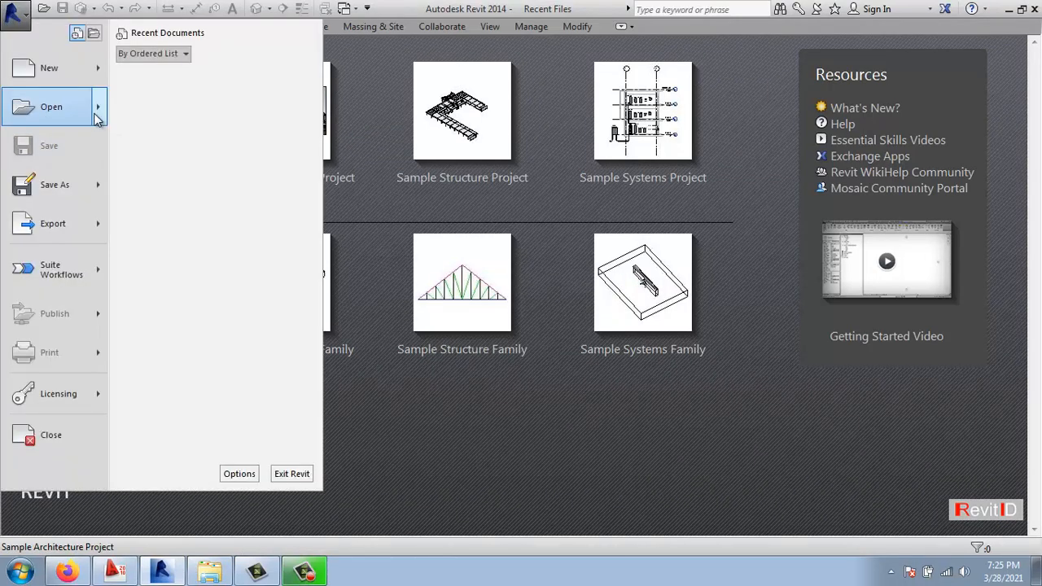
mouse_move(89, 70)
click(192, 78)
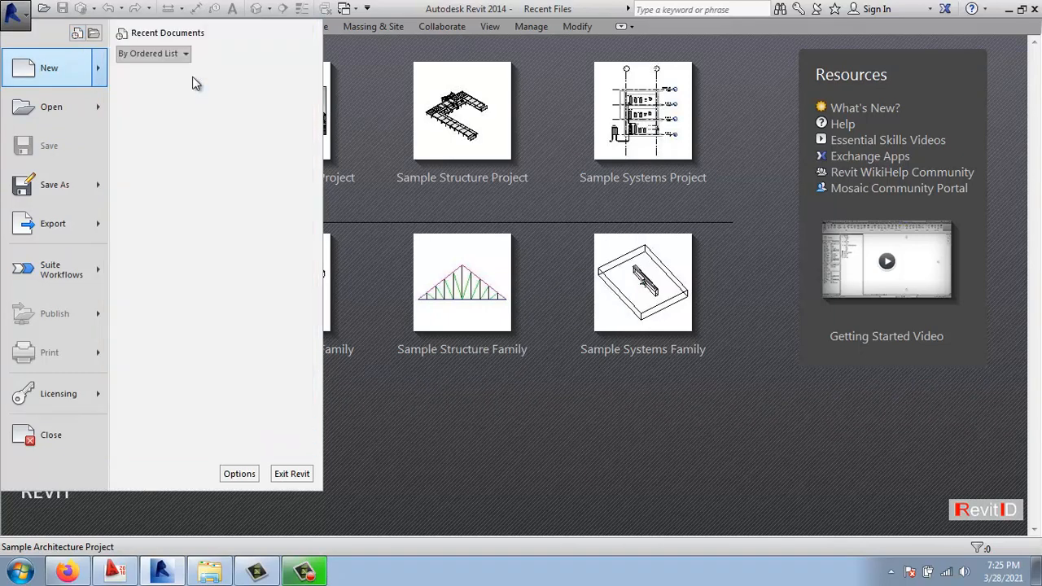
click(536, 184)
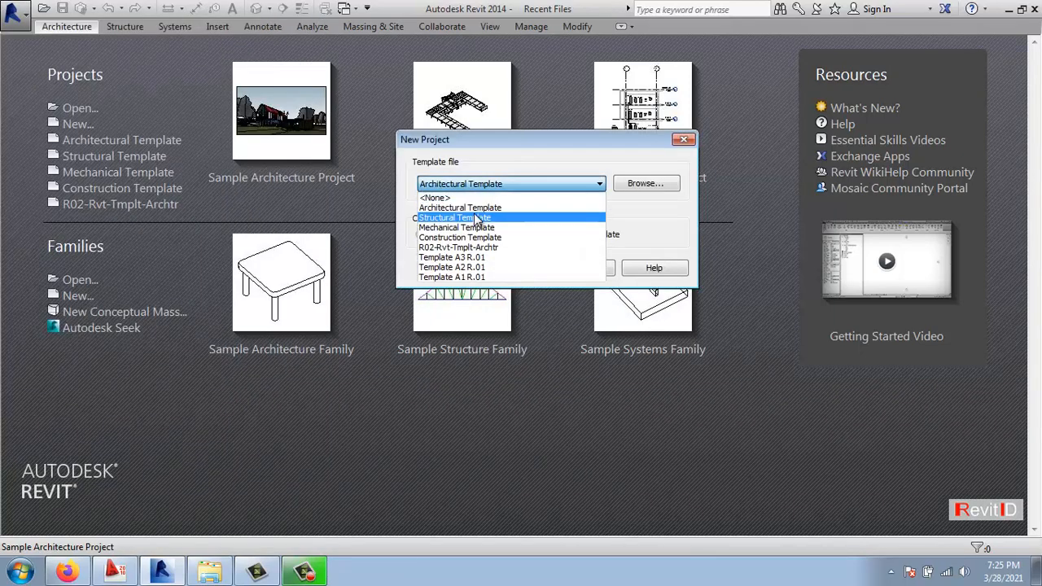
click(475, 219)
click(531, 270)
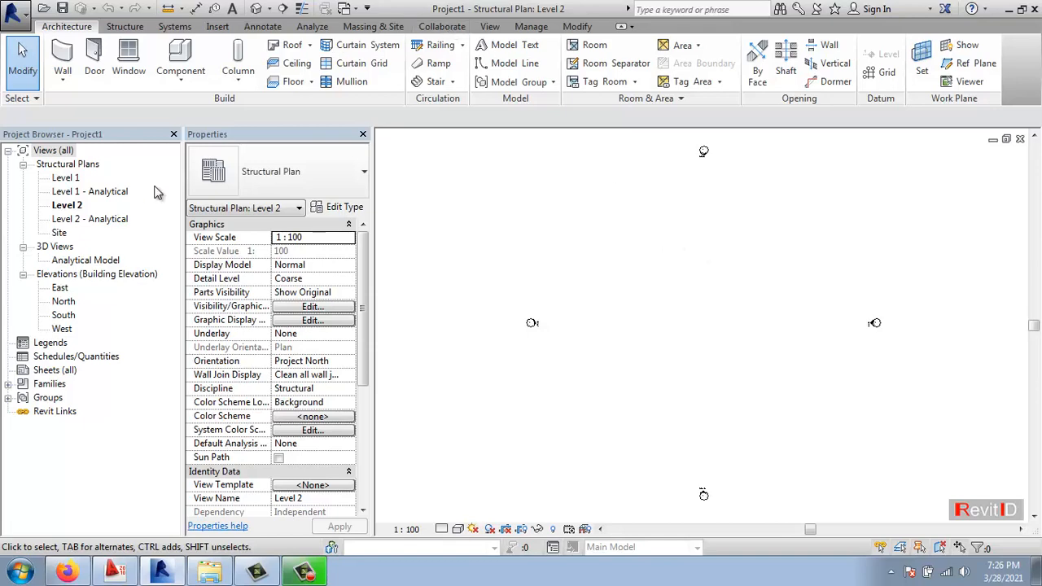
double_click(66, 178)
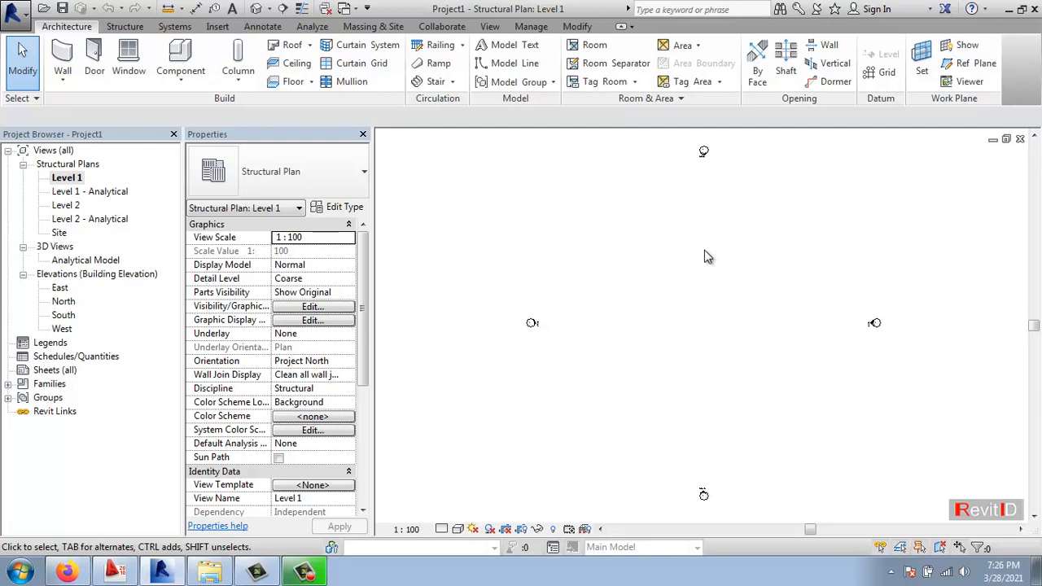
Review the exported xRuko drawing files in the link dwg to revit folder in Windows Explorer and return to Revit
click(209, 572)
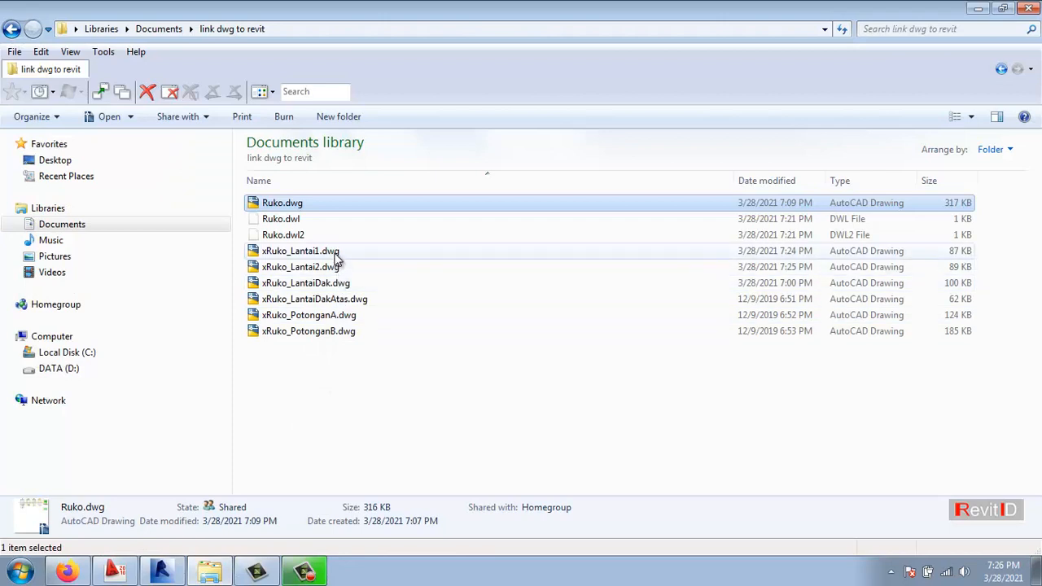
key(Down)
key(Down)
key(Down)
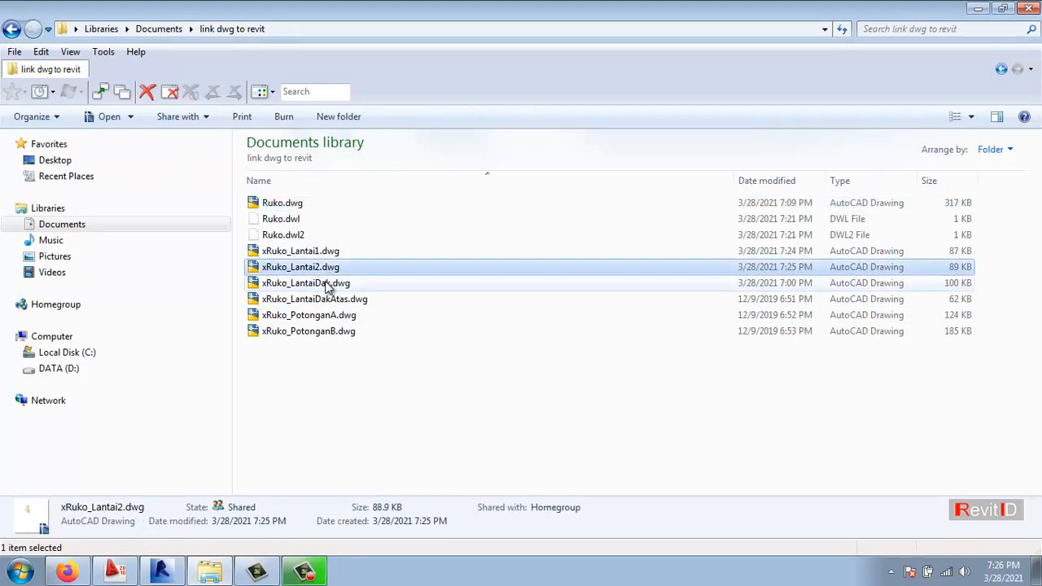
click(330, 304)
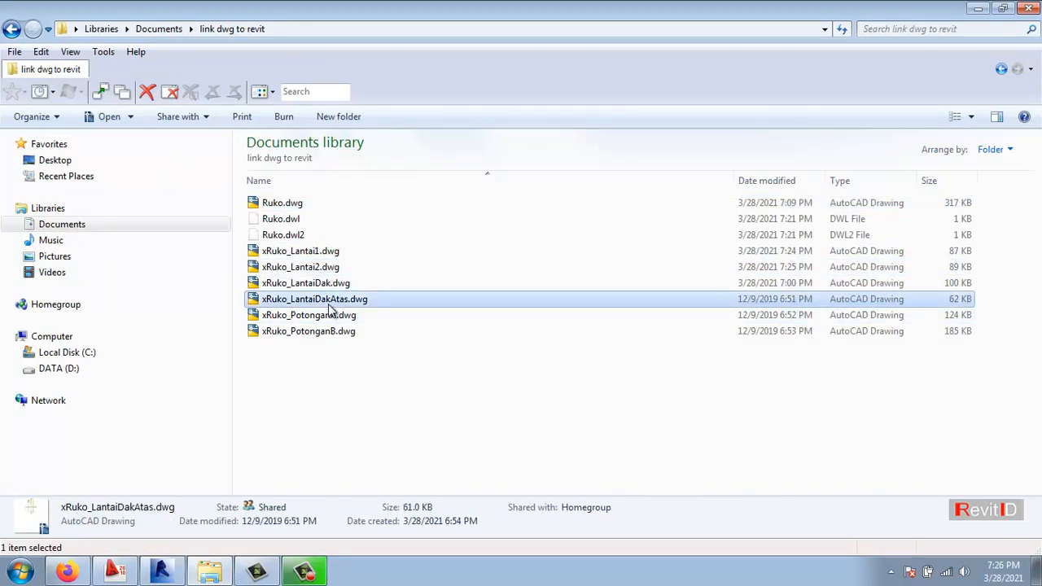
click(978, 8)
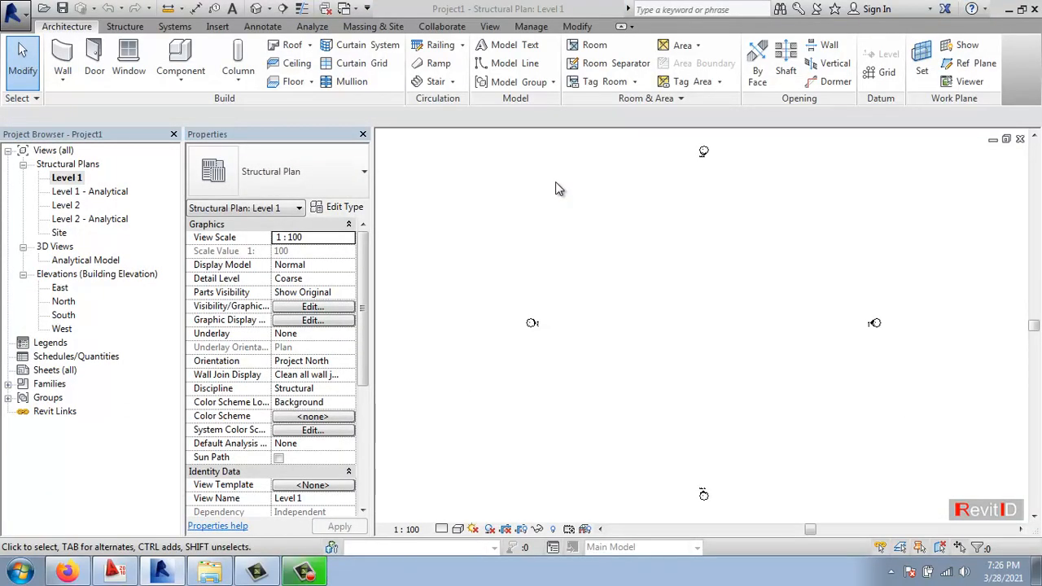
In the South elevation, draw a new level along Level 2 with an offset of 3000
double_click(62, 315)
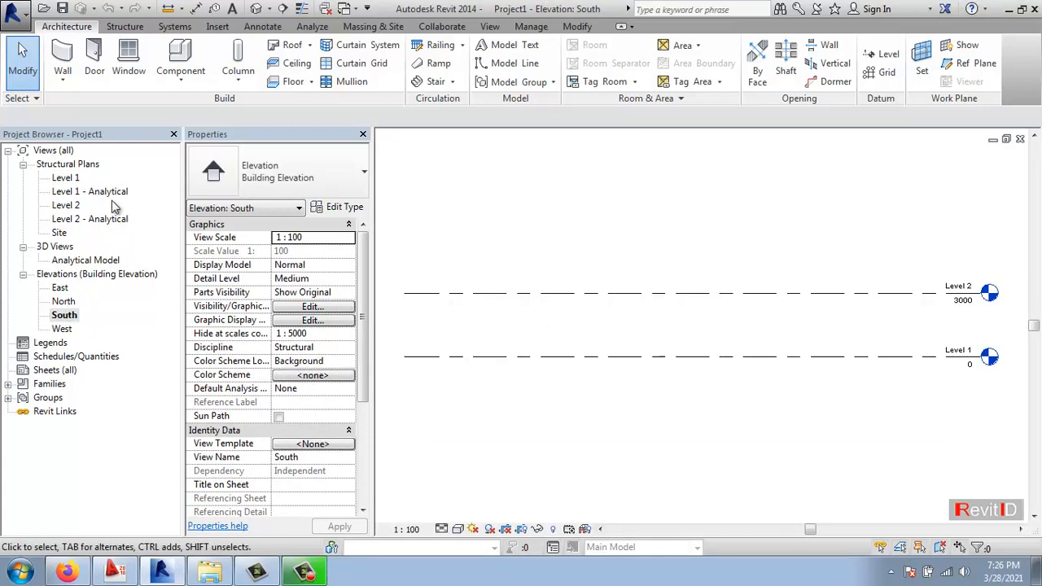
click(637, 299)
right_click(636, 342)
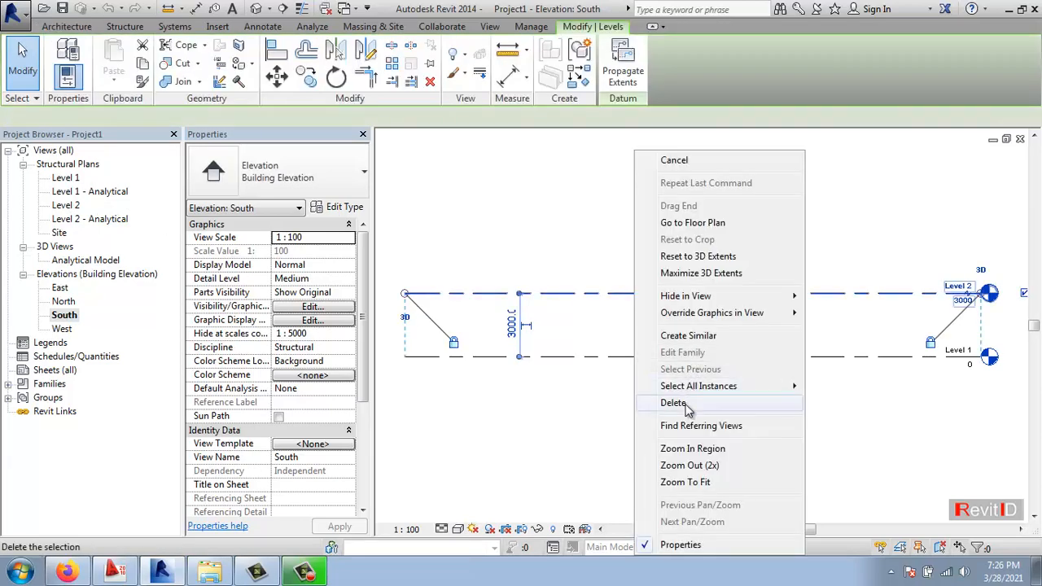
click(688, 336)
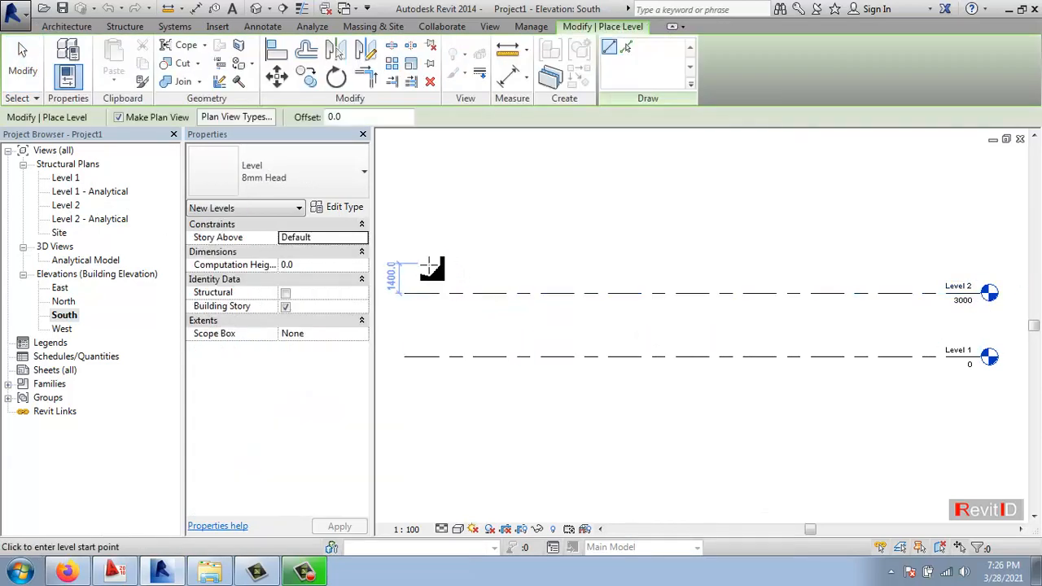
middle_drag(526, 305, 624, 315)
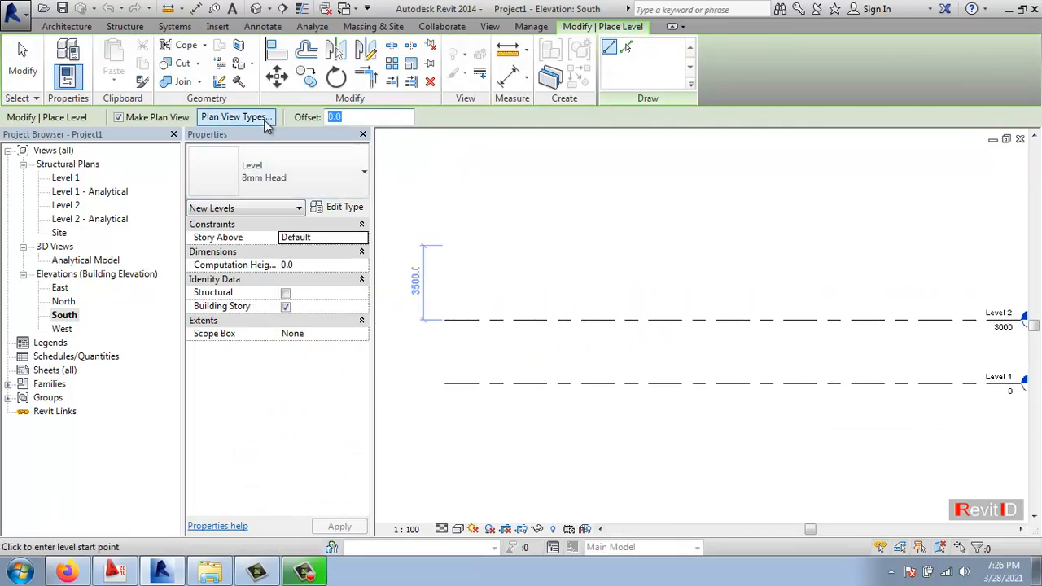
text(3000)
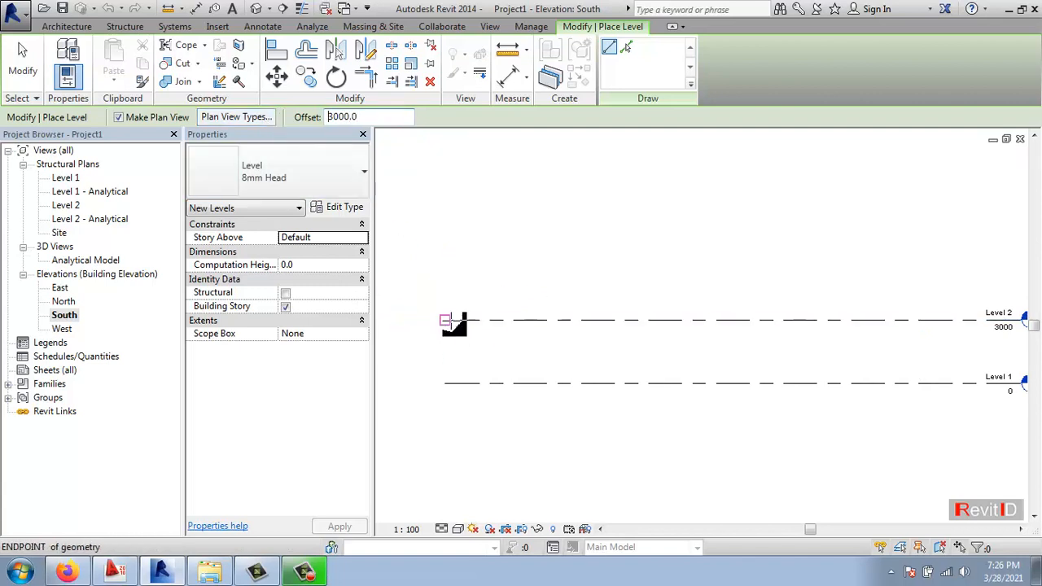
click(446, 319)
middle_drag(875, 336, 653, 347)
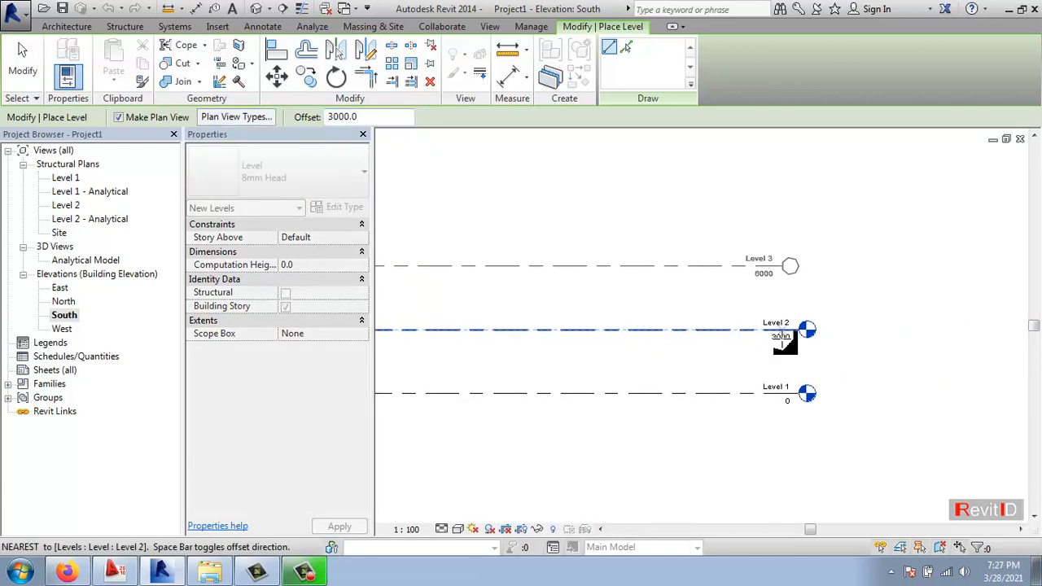
click(804, 329)
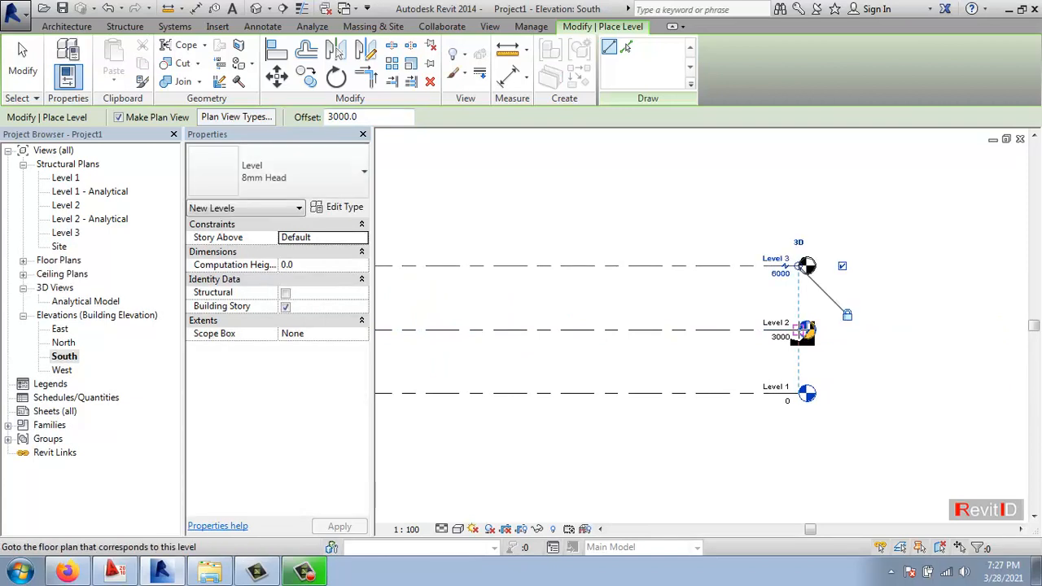
Draw a further level along Level 3 at the 3000 offset, matching its full length, and end level placement
middle_drag(435, 273, 700, 313)
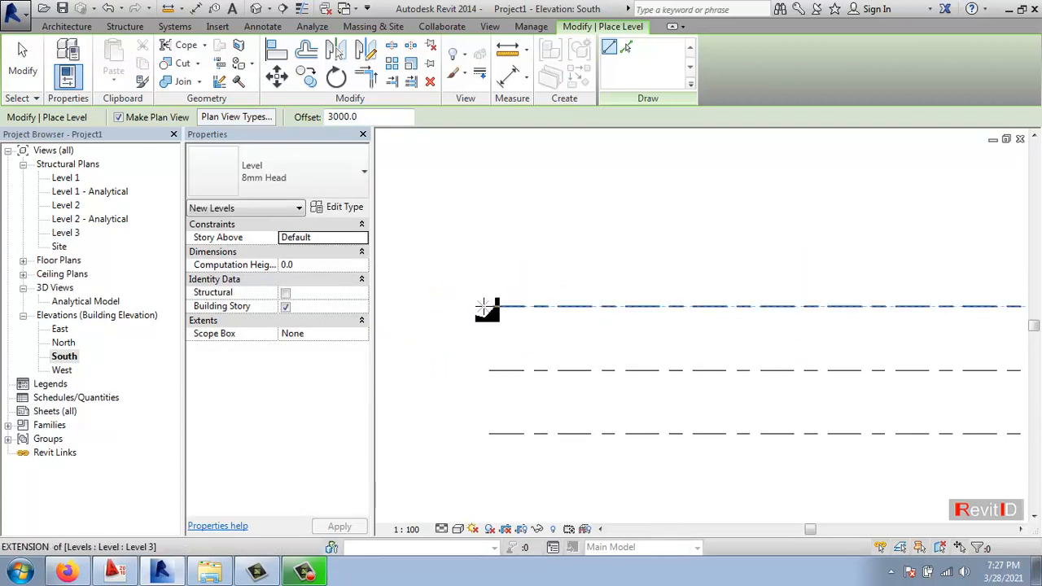
click(491, 309)
middle_drag(907, 302, 616, 328)
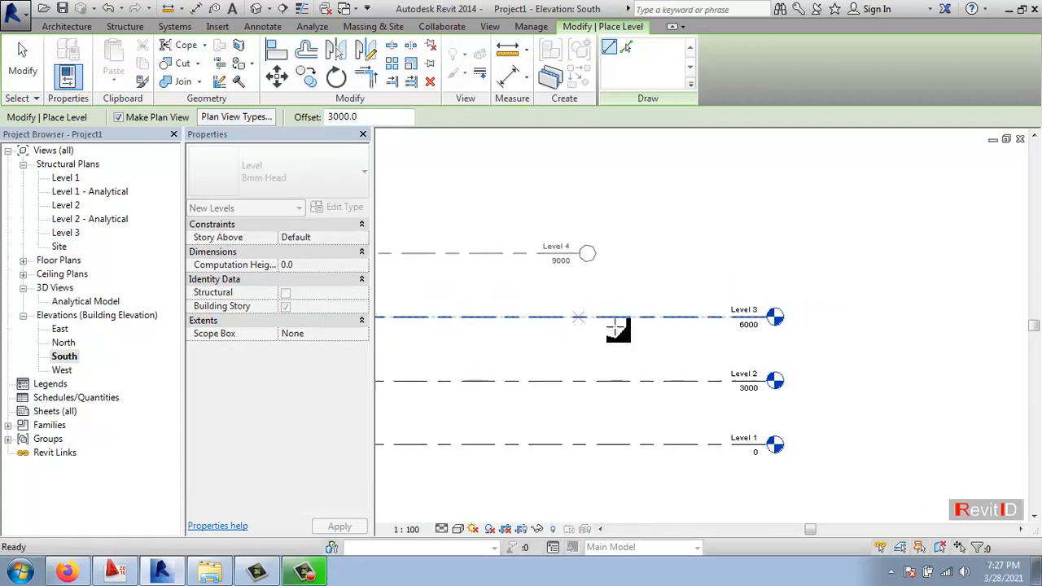
click(769, 318)
key(Escape)
key(Escape)
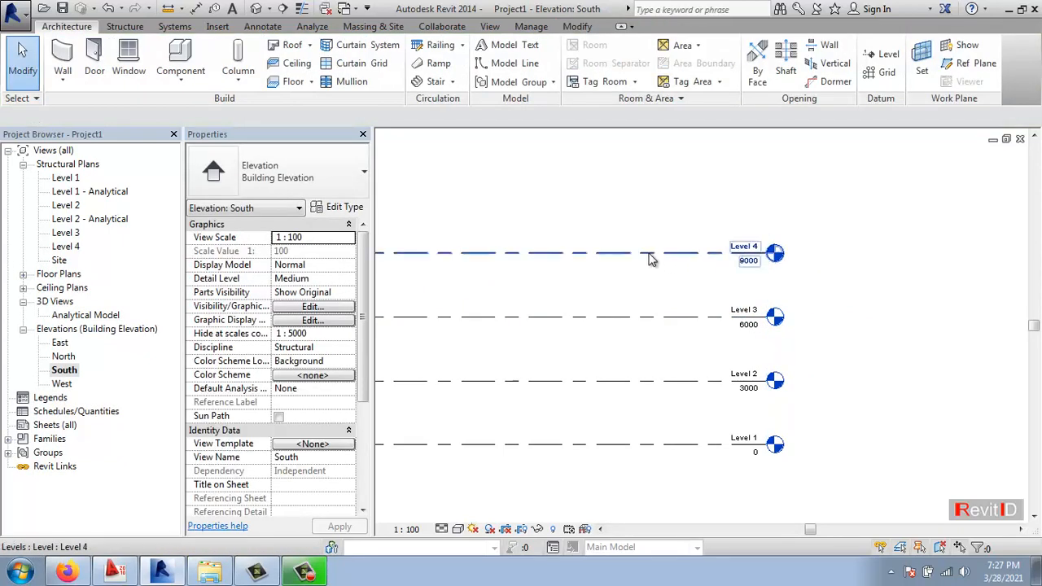
Check the floor elevation marks on the Ruko.dwg drawings in AutoCAD and return to the South elevation in Revit
scroll(602, 273, down, 1)
middle_drag(602, 273, 609, 259)
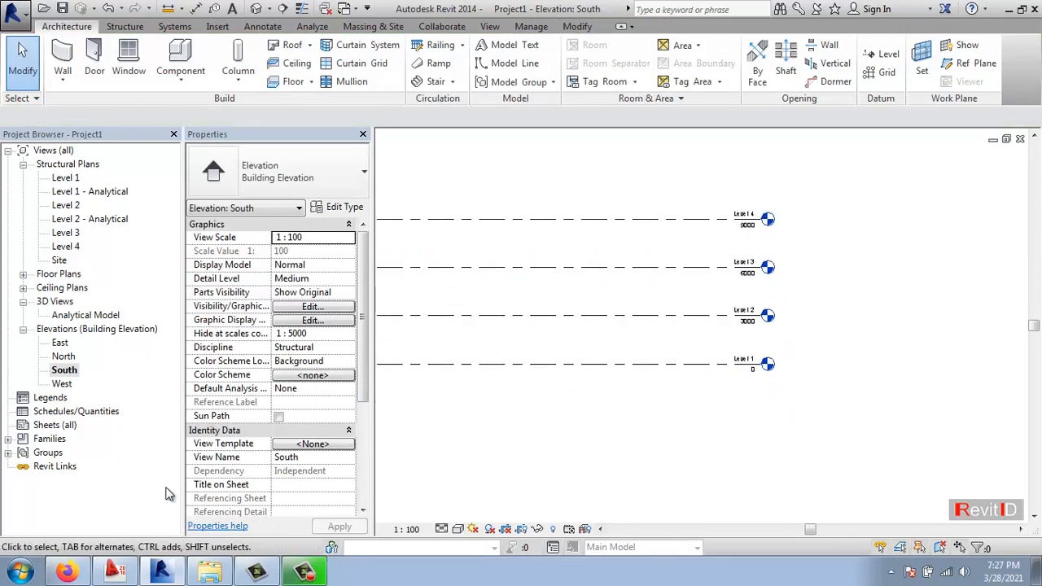
click(114, 572)
scroll(679, 265, up, 5)
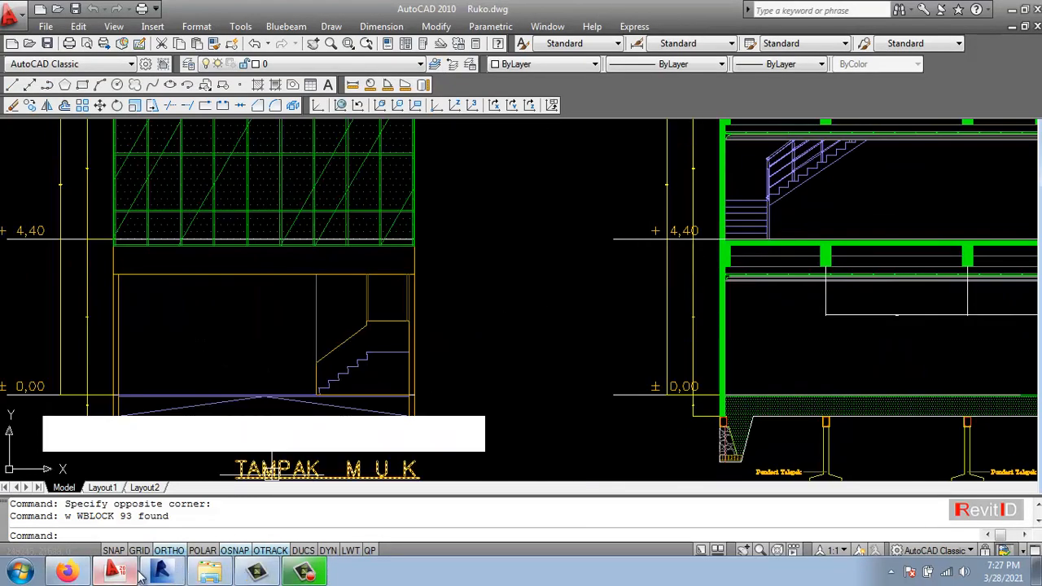
click(162, 574)
scroll(738, 344, up, 3)
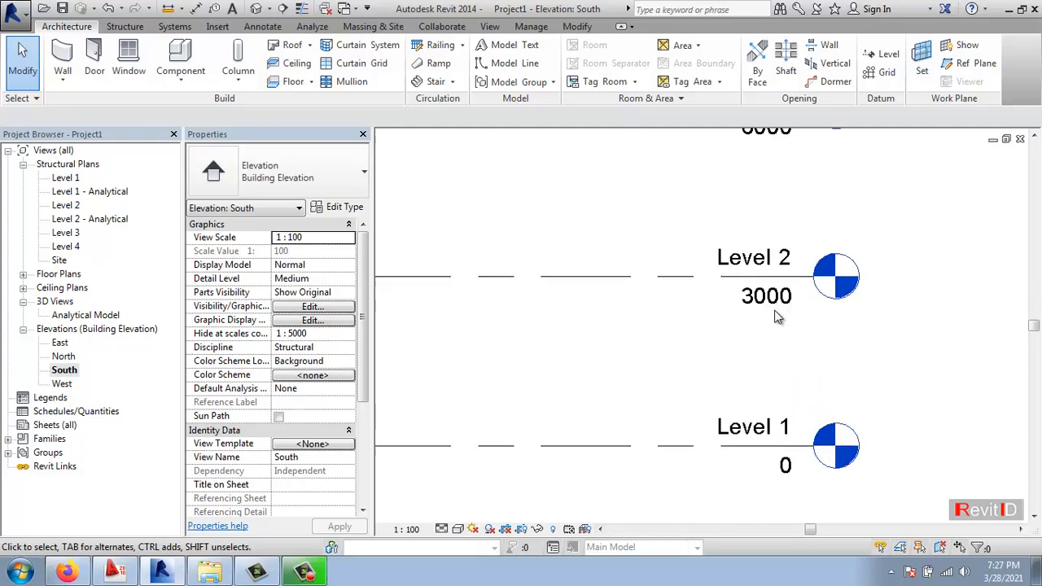
Set the elevation of Level 2 to 4350 in the South elevation
double_click(767, 294)
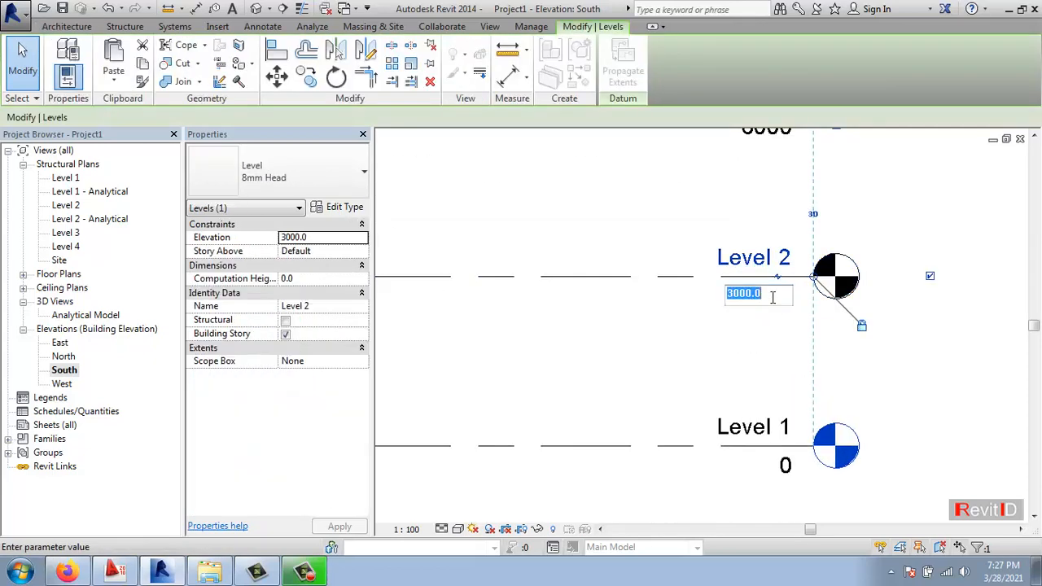
text(4)
text(3350)
key(BackSpace)
key(BackSpace)
key(BackSpace)
key(Return)
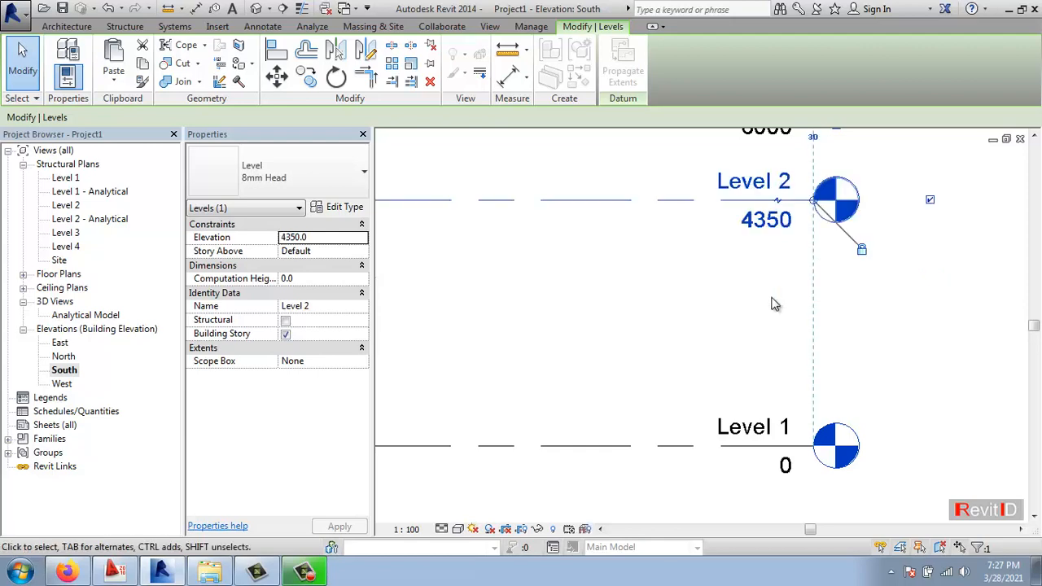
click(773, 302)
Set the elevation of Level 1 to -50
scroll(693, 300, down, 2)
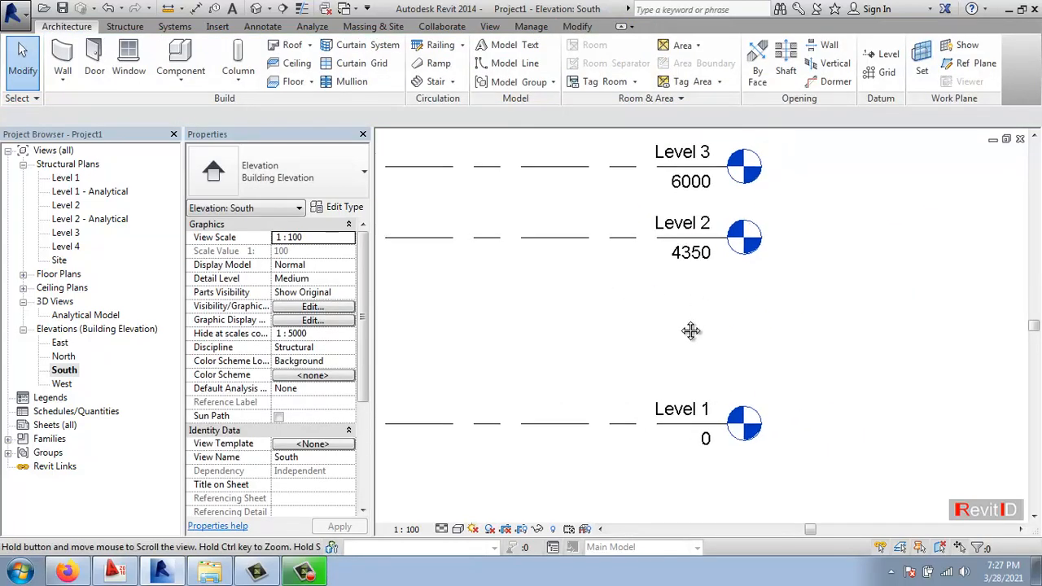
double_click(696, 447)
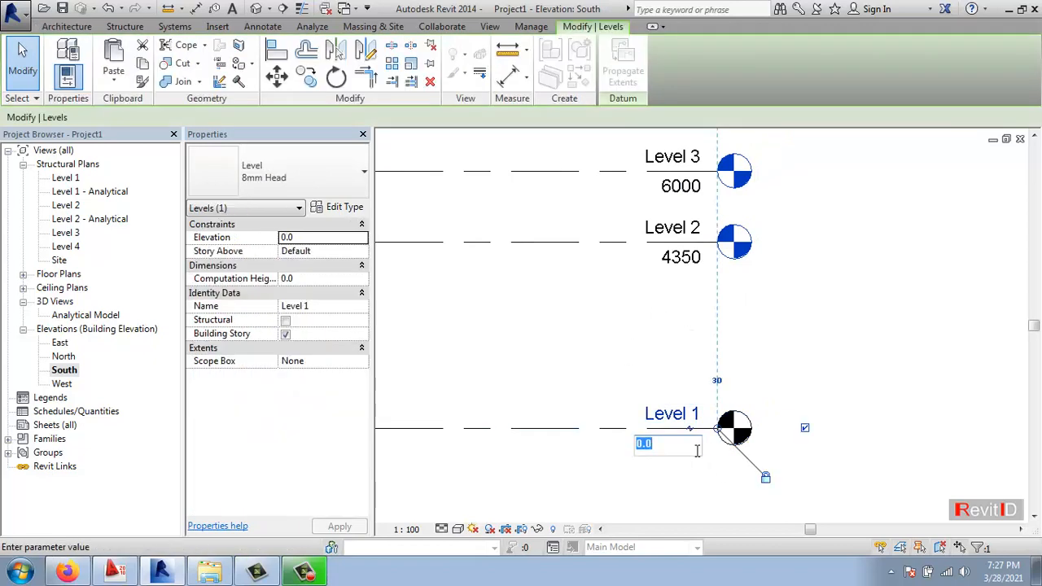
text(-50)
key(Return)
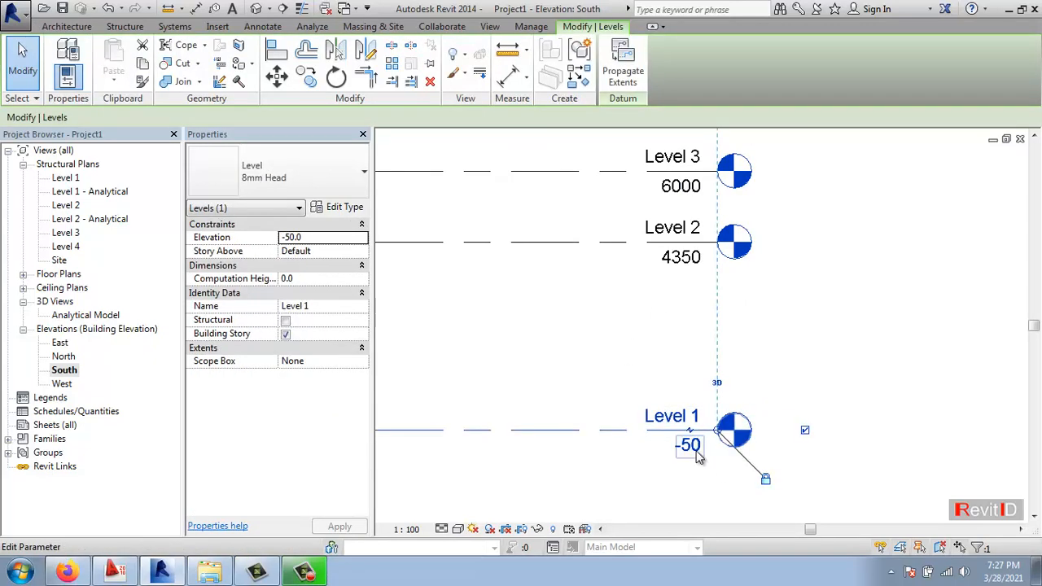
click(616, 322)
middle_drag(542, 259, 547, 315)
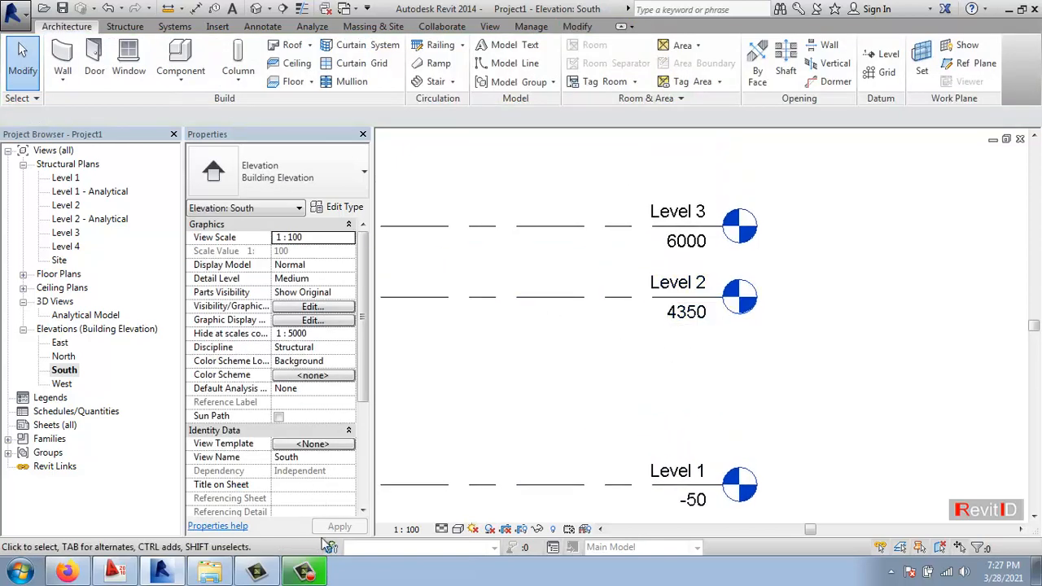
Check the upper floor marks on the AutoCAD section and set the elevation of Level 3 in Revit to 8100
click(116, 572)
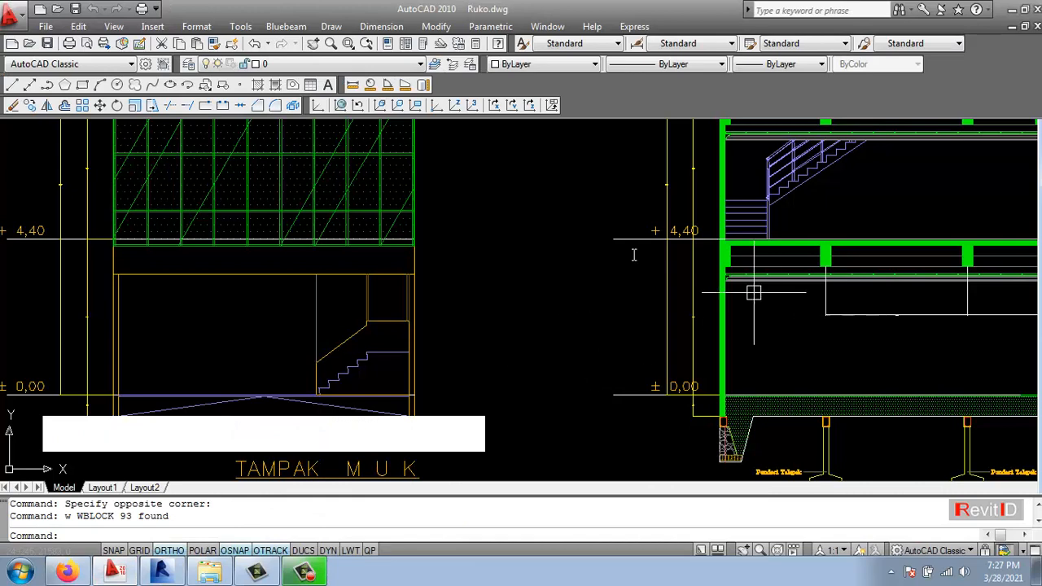
middle_drag(612, 236, 594, 418)
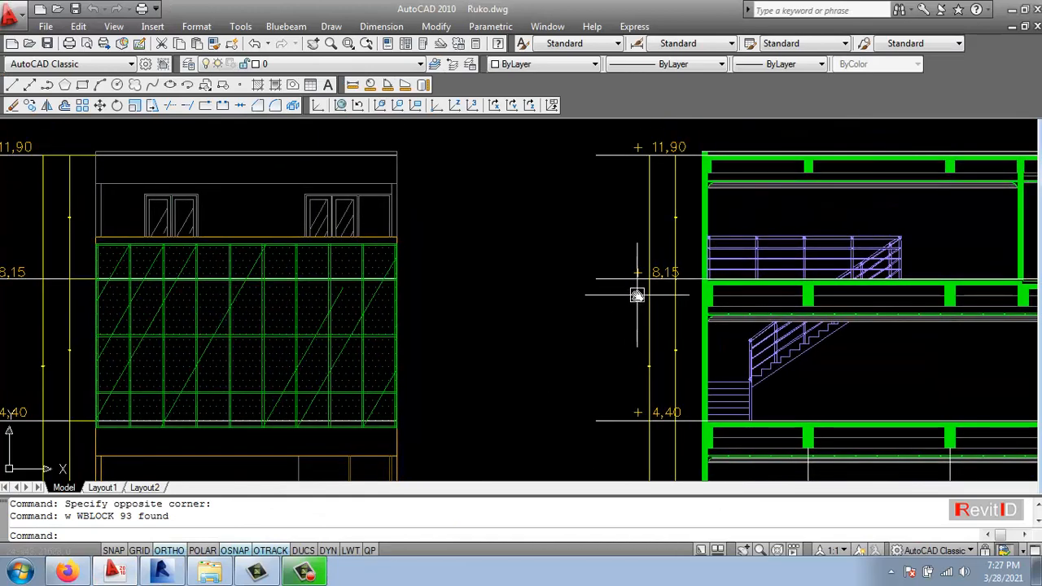
click(179, 576)
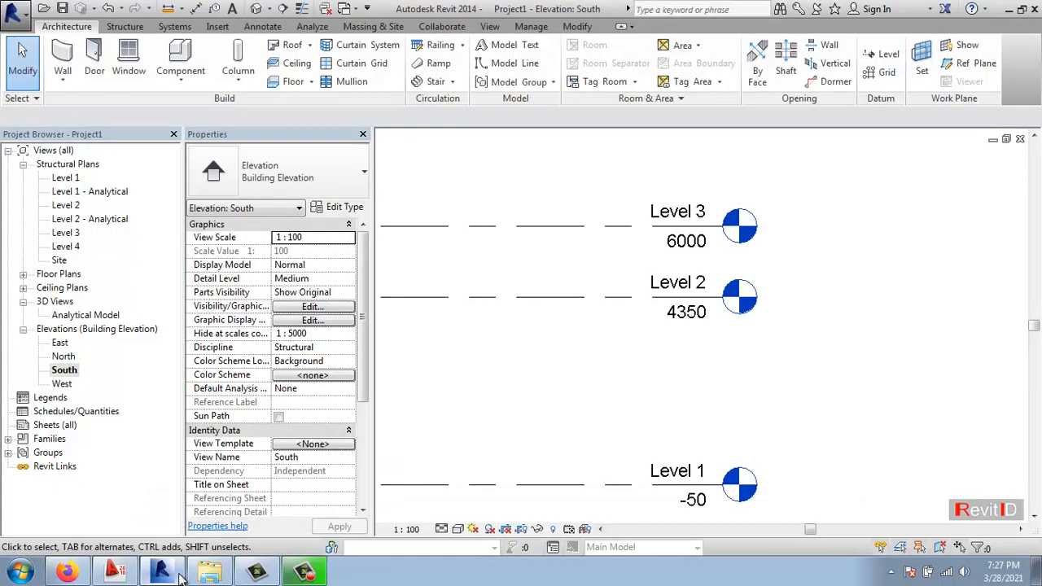
click(657, 308)
middle_drag(674, 244, 669, 409)
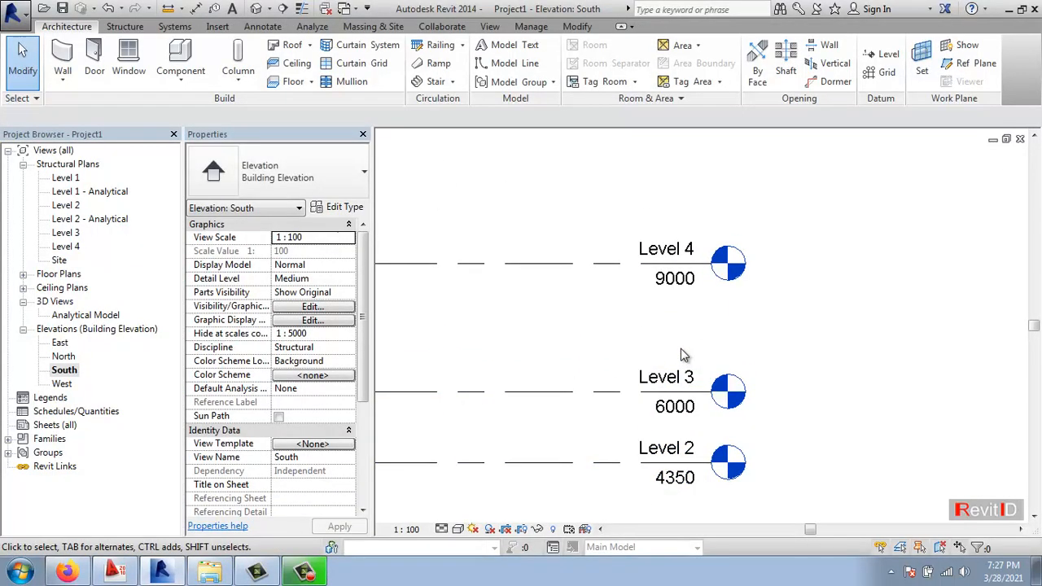
double_click(675, 407)
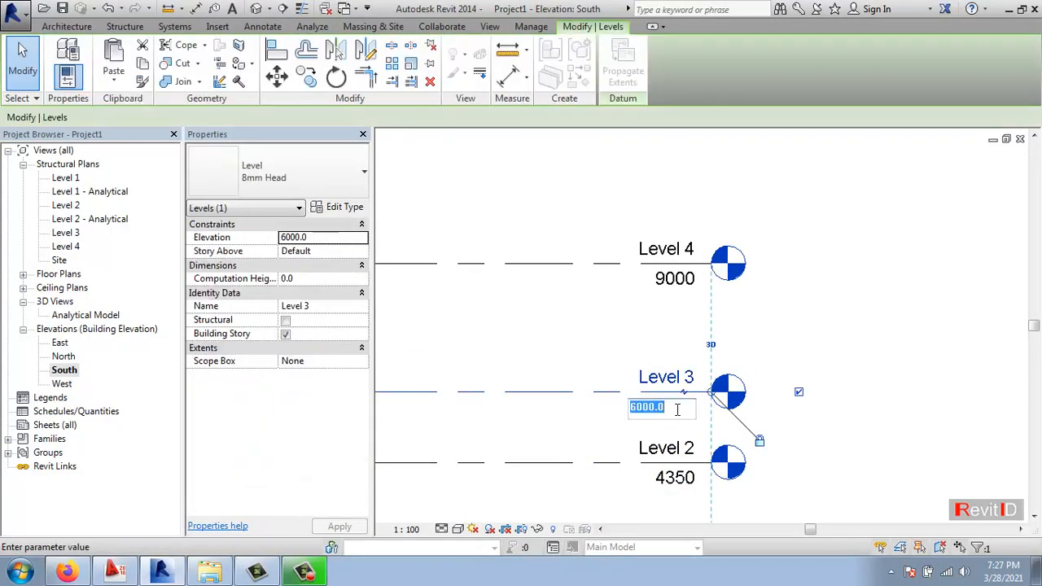
text(8100)
key(Return)
click(677, 414)
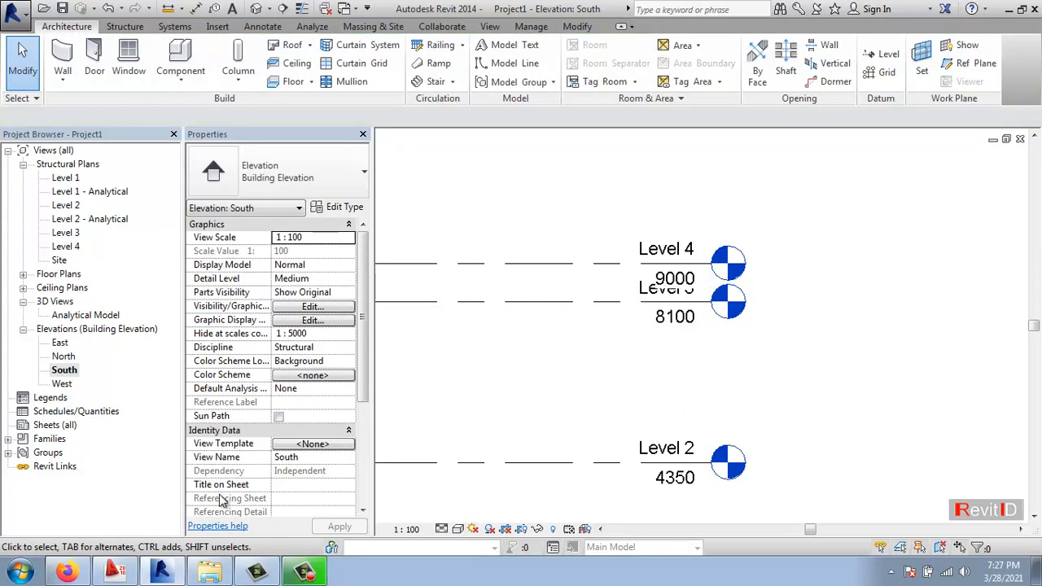
Check the exported files and the roof mark on the AutoCAD section, and set the elevation of Level 4 in Revit to 11850
click(209, 571)
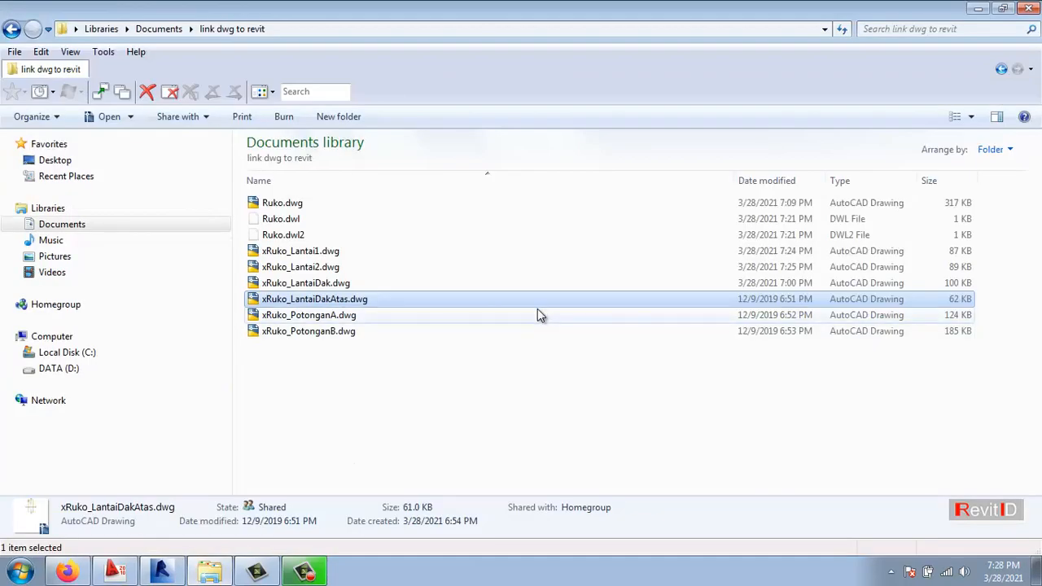
click(126, 571)
middle_drag(590, 229, 549, 284)
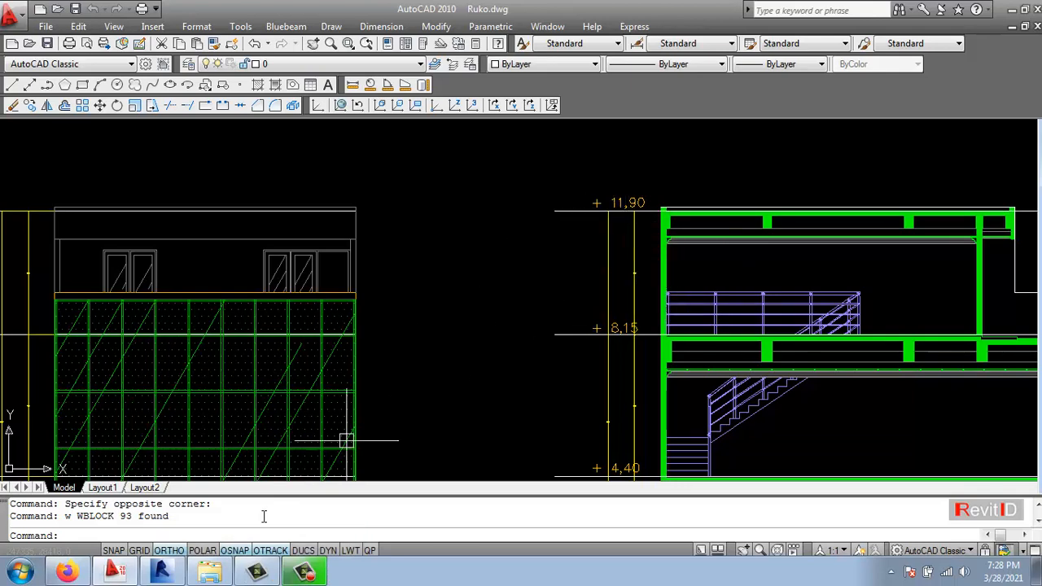
click(163, 572)
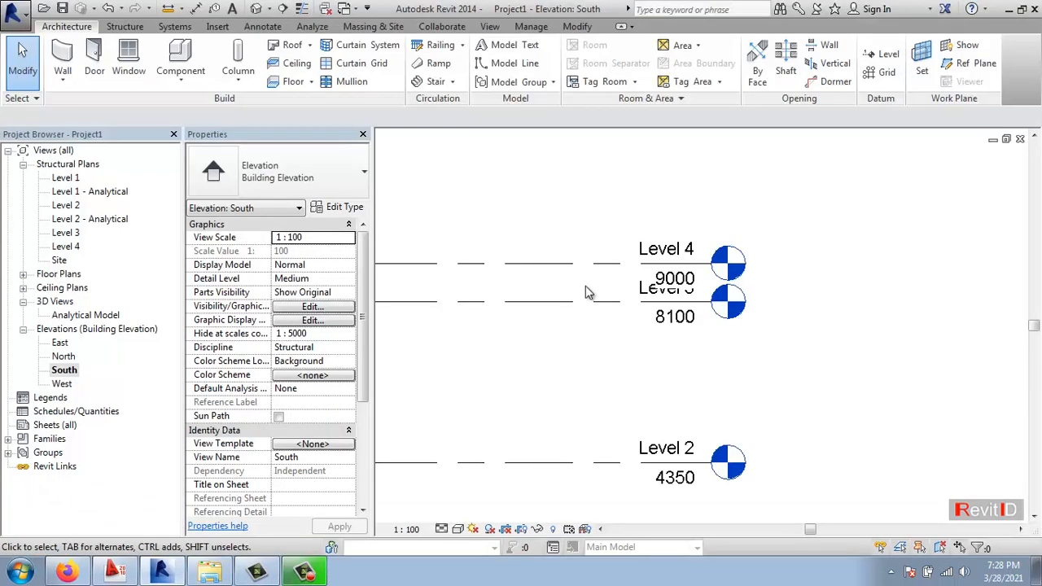
double_click(647, 279)
text(11850)
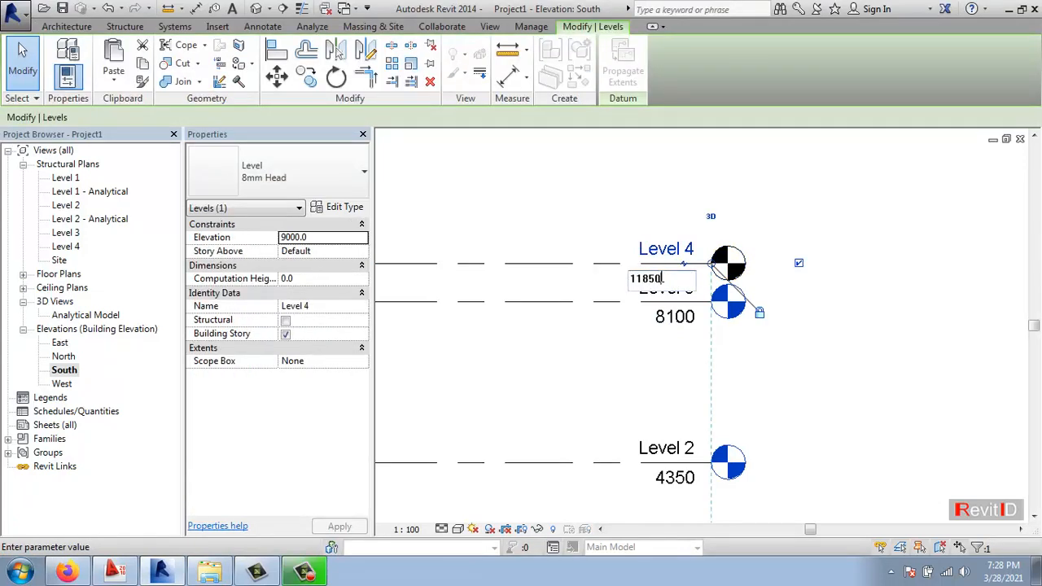
key(Return)
click(733, 257)
scroll(730, 259, down, 2)
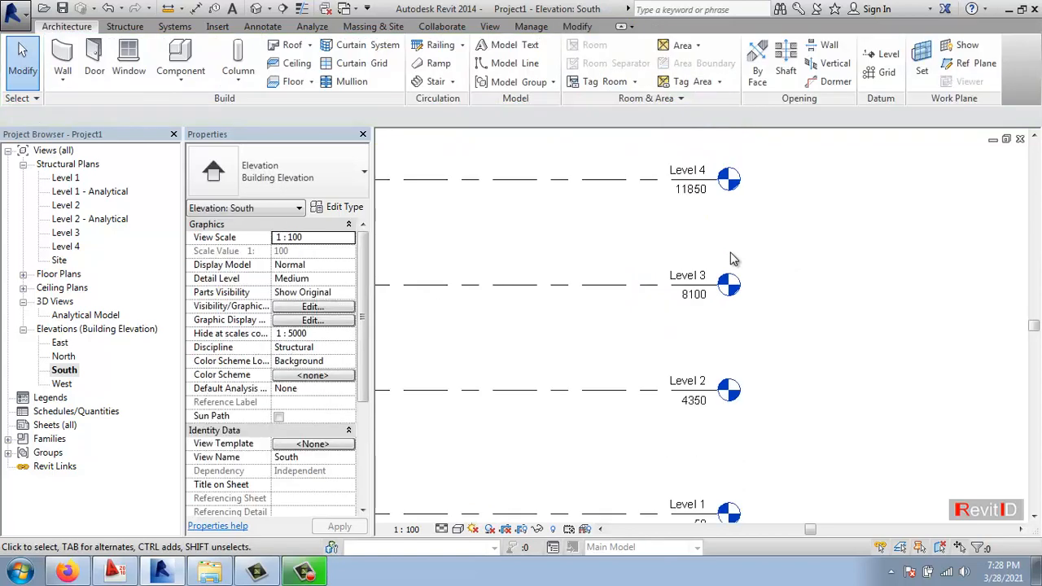
scroll(730, 258, down, 2)
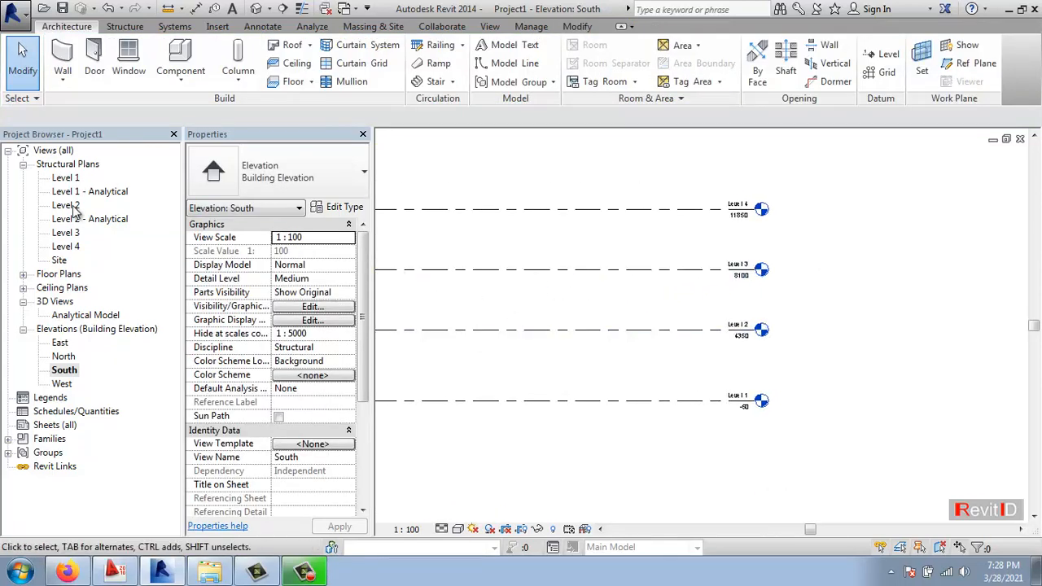
Rename Level 1 as LANTAI 1 and rename its corresponding views as well
middle_drag(775, 389, 705, 361)
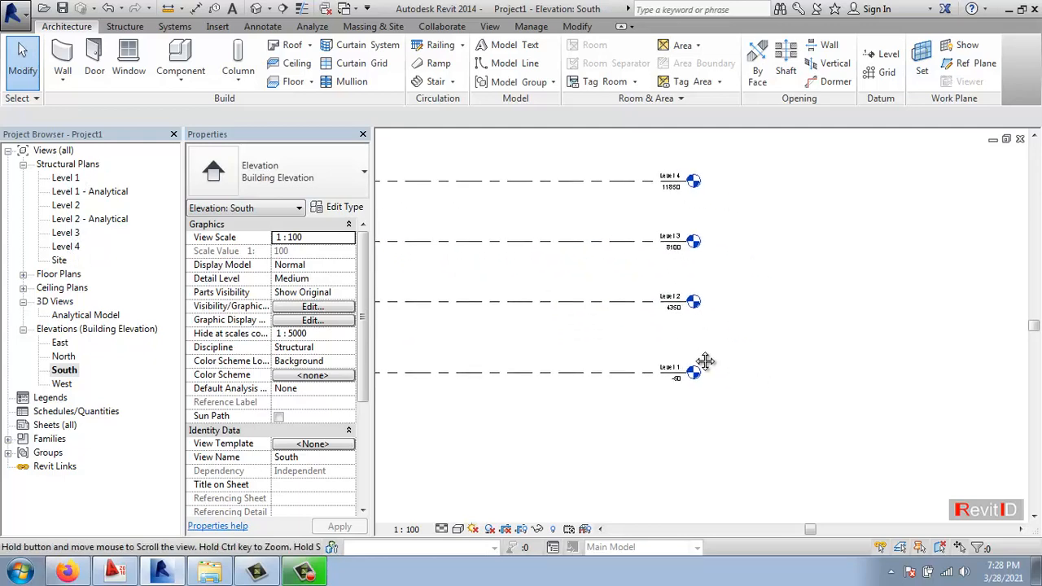
scroll(704, 361, up, 4)
click(661, 337)
click(661, 336)
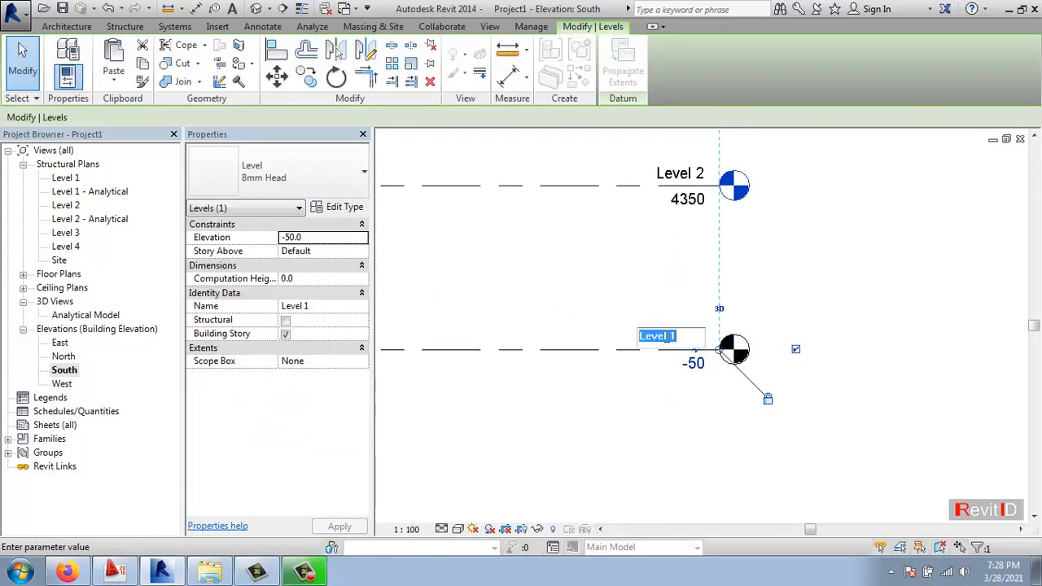
text(lantai)
key(BackSpace)
key(BackSpace)
key(BackSpace)
key(BackSpace)
text(LAN)
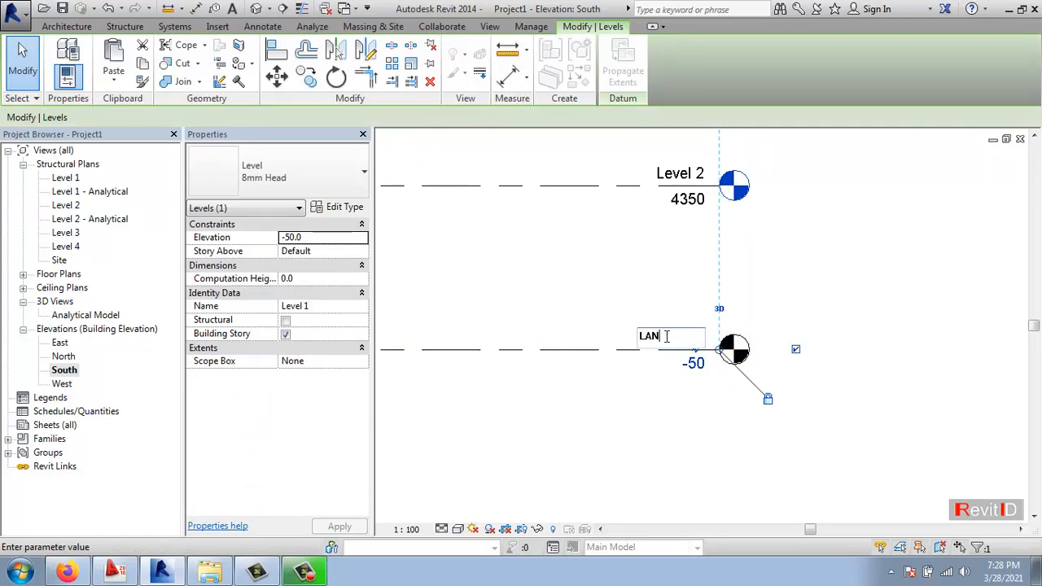
text(TAI 1)
key(Return)
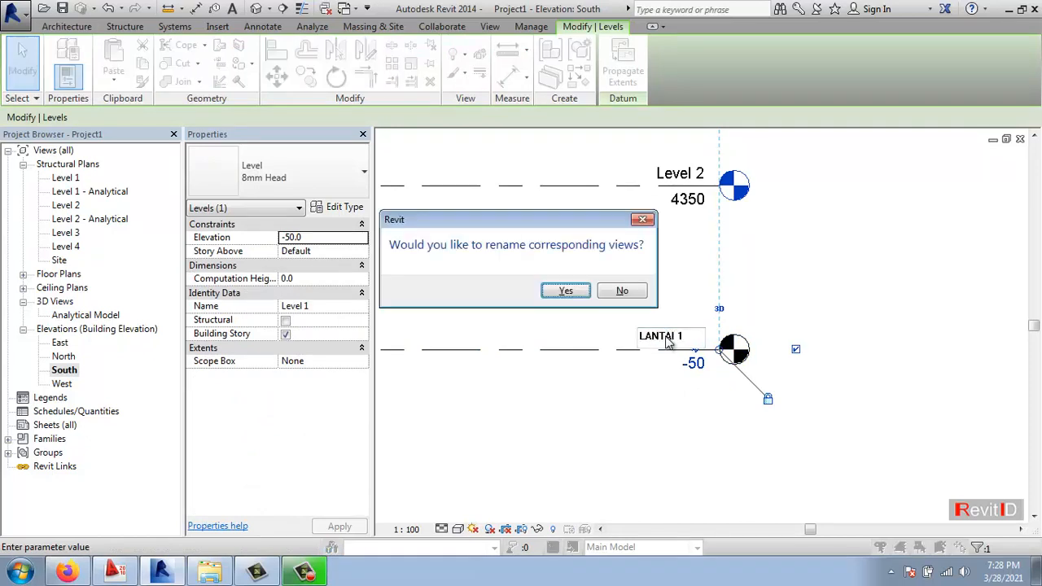
click(567, 291)
Rename Level 2 as LANTAI 2, including its corresponding views
double_click(673, 178)
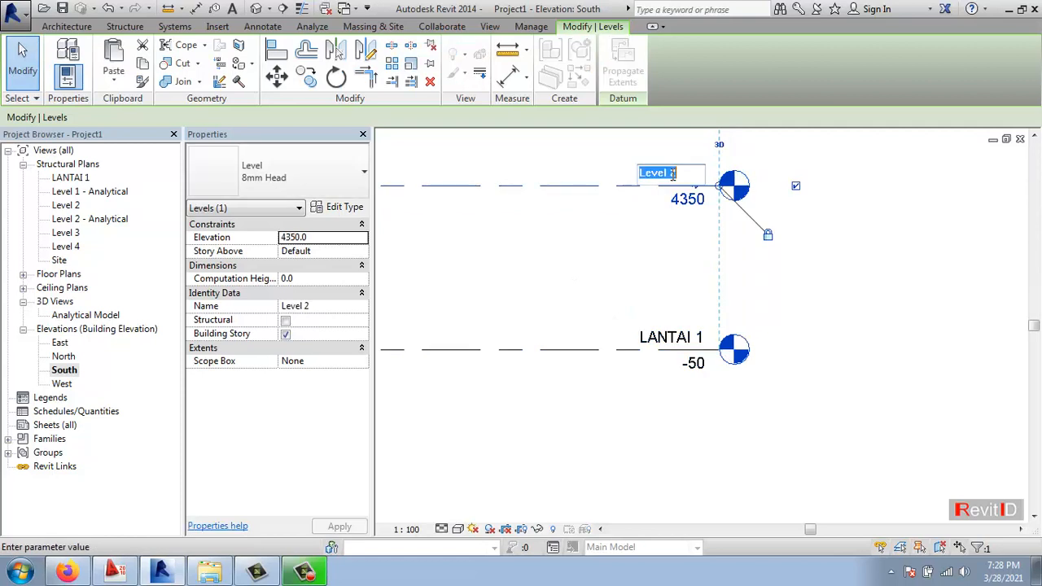
text(LANTAI 2)
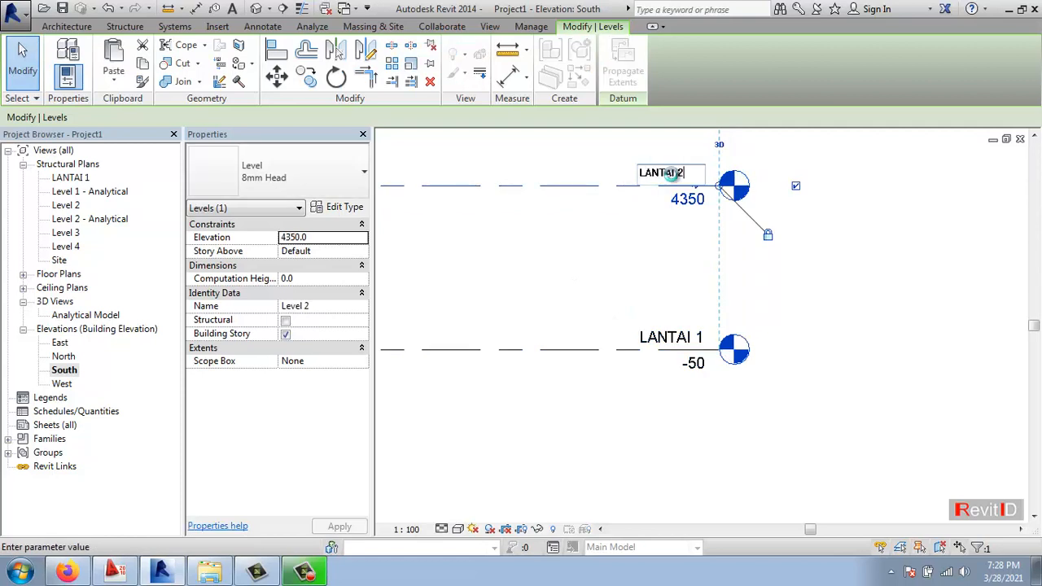
key(Return)
click(573, 292)
Rename Level 3 as DAK, including its corresponding views
middle_drag(598, 186, 615, 464)
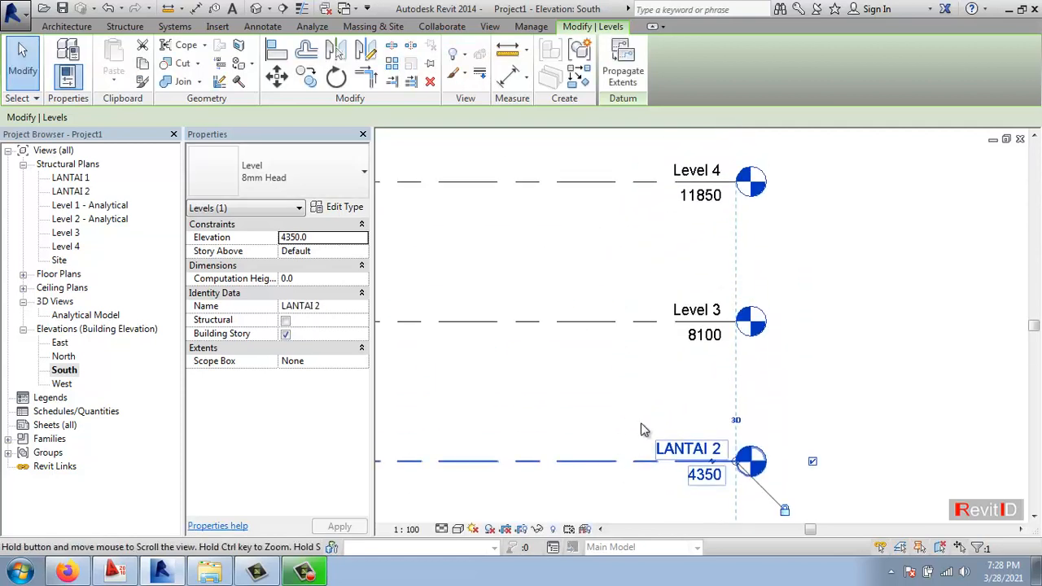
double_click(696, 309)
text(DAK)
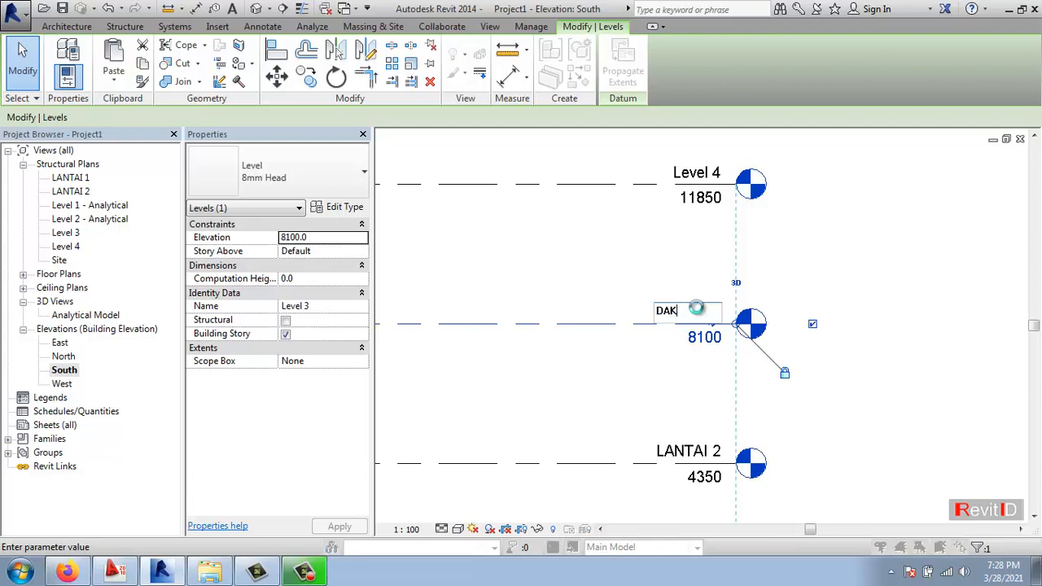
key(Return)
click(560, 295)
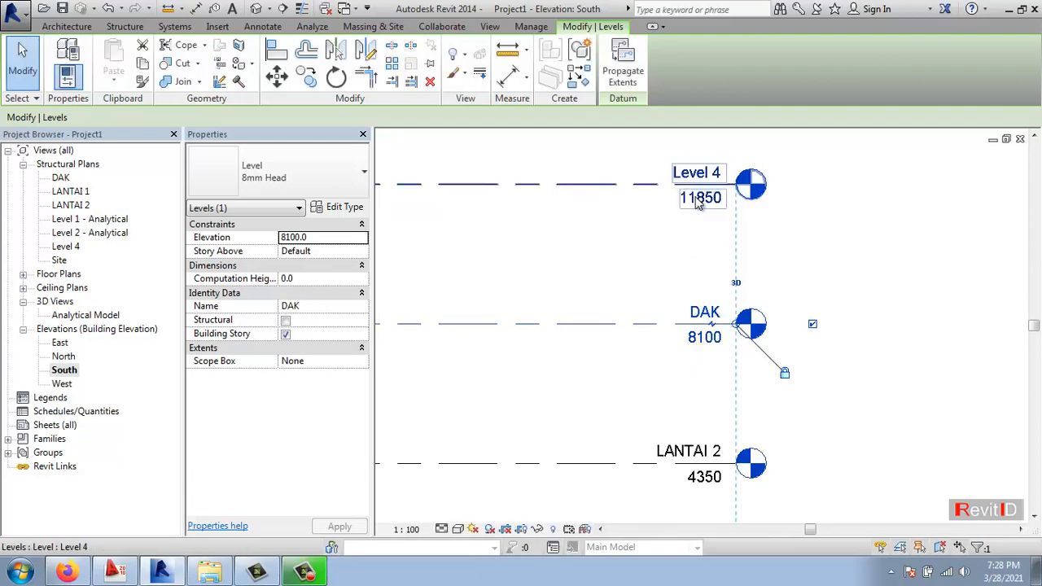
Check the exported DWG file names in the folder, and rename Level 4 as DAK ATAS, including its corresponding views
click(209, 572)
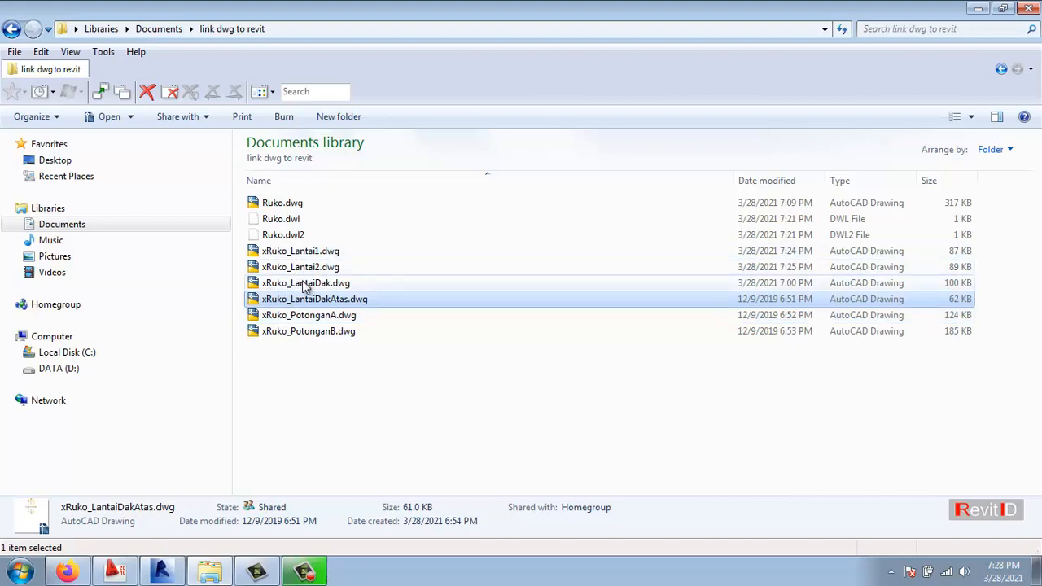
click(976, 8)
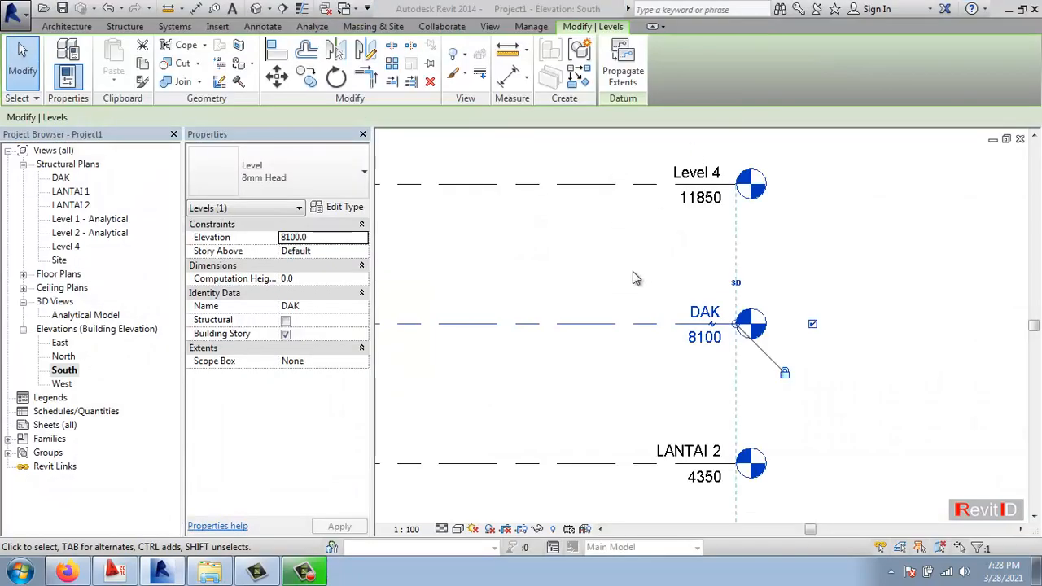
click(683, 172)
click(687, 173)
click(689, 173)
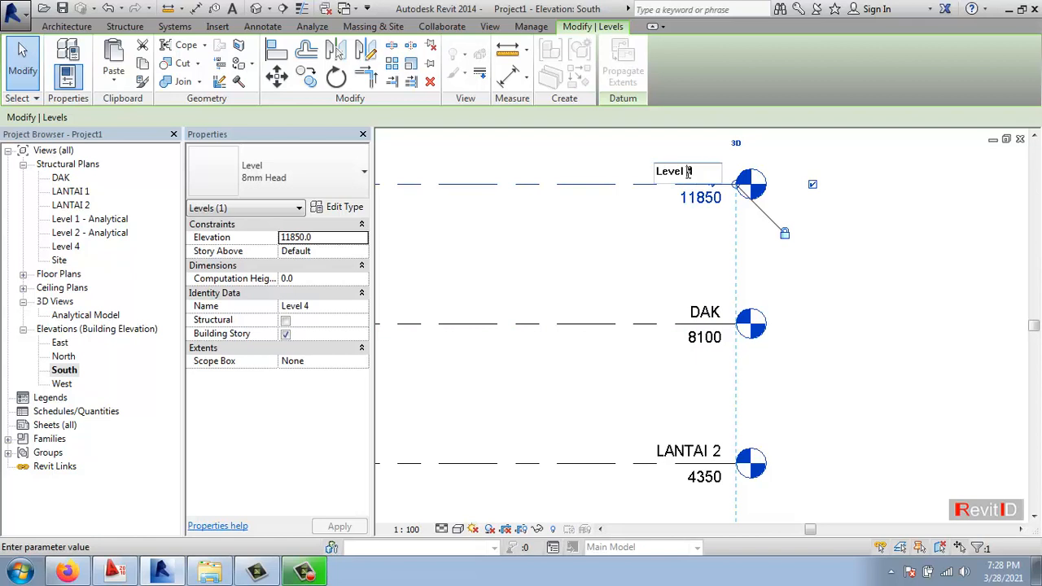
drag(695, 171, 536, 170)
text(DAK ATAS)
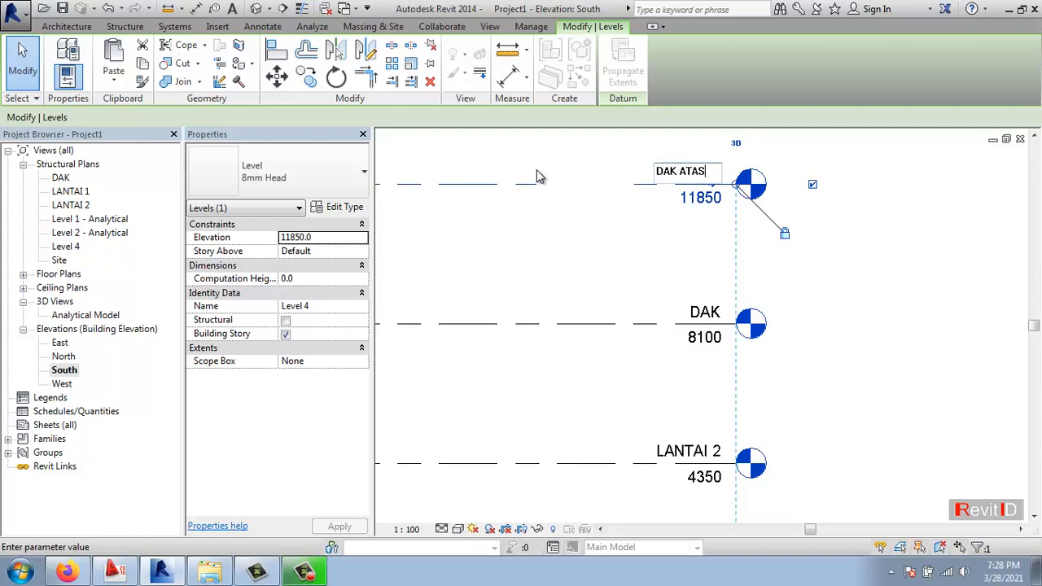
key(Return)
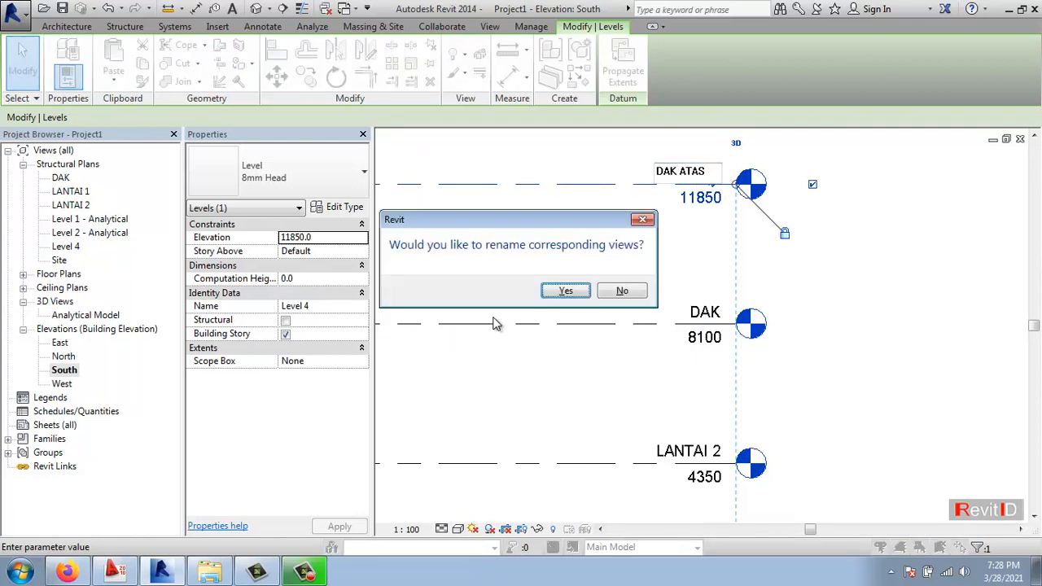
click(565, 290)
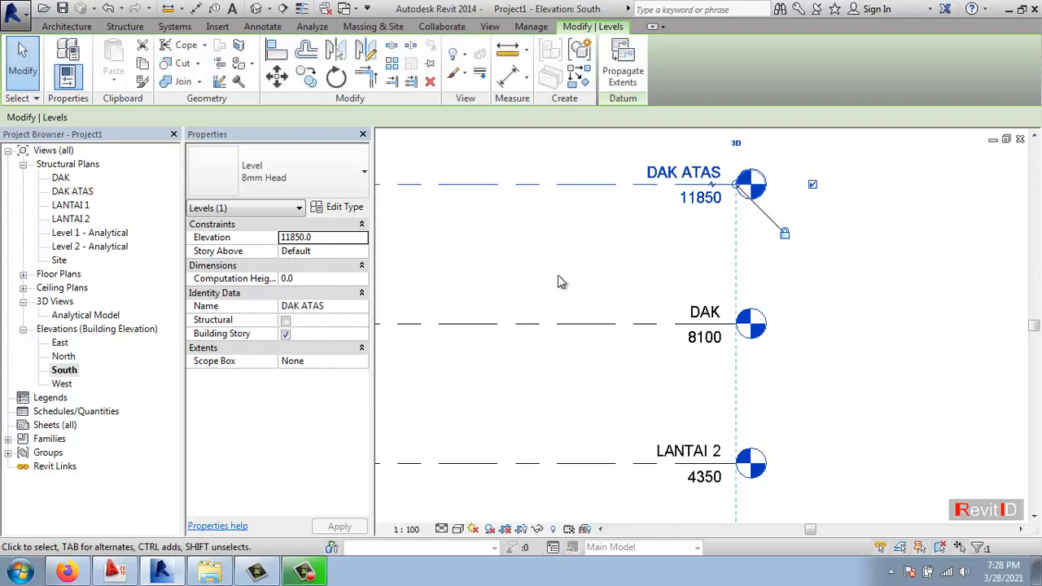
click(562, 280)
scroll(595, 271, down, 3)
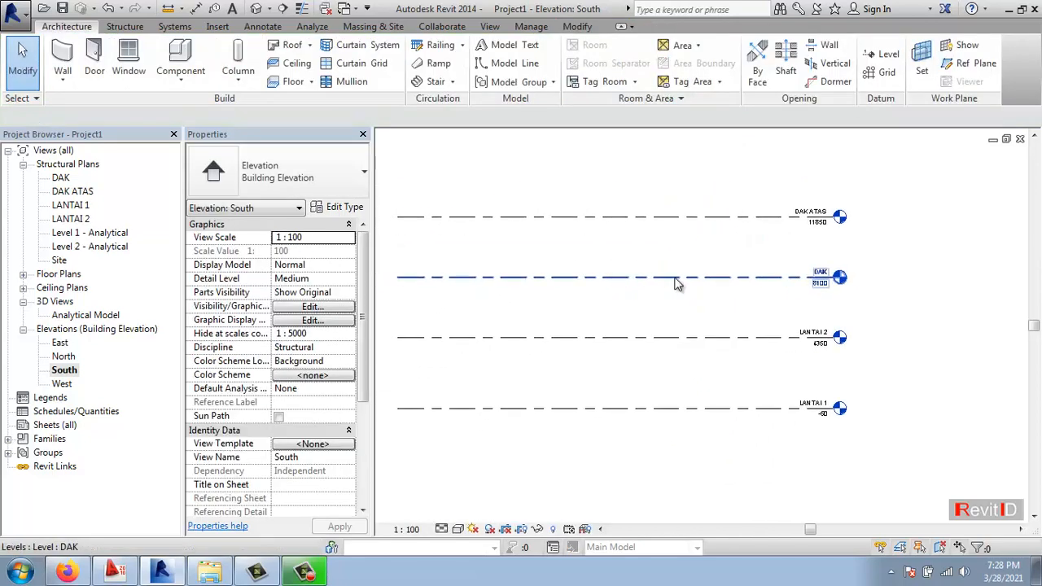
Open the LANTAI 1 structural plan and choose xRuko_Lantai1.dwg from the link dwg to revit folder as the CAD link
double_click(77, 206)
middle_drag(747, 295, 728, 302)
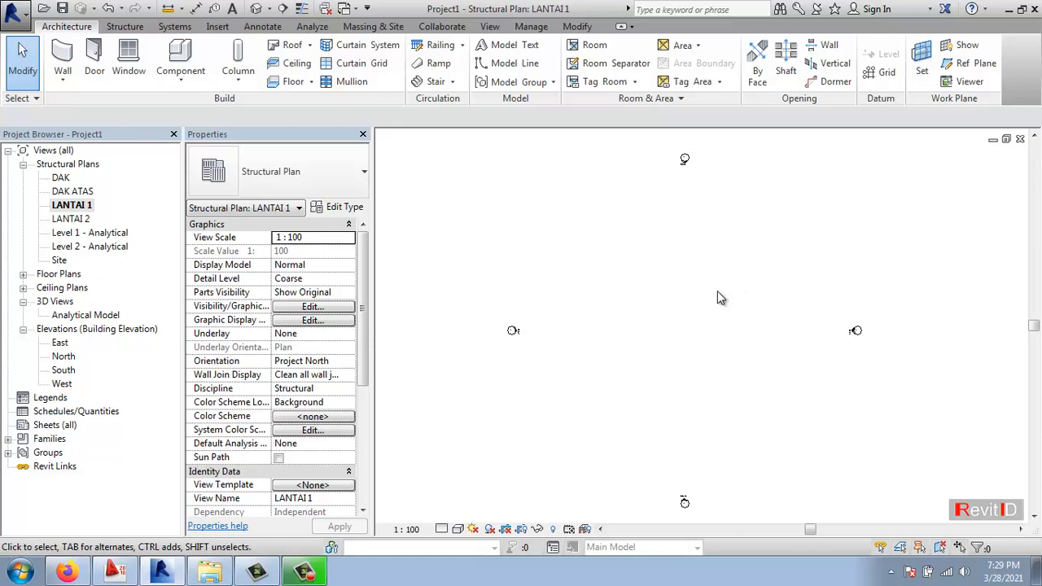
click(217, 27)
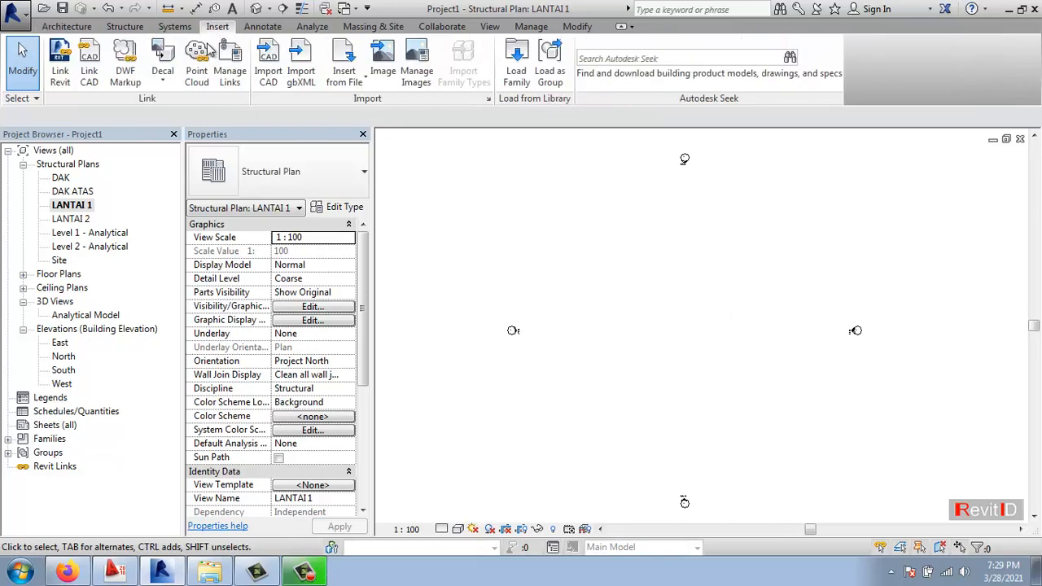
click(90, 59)
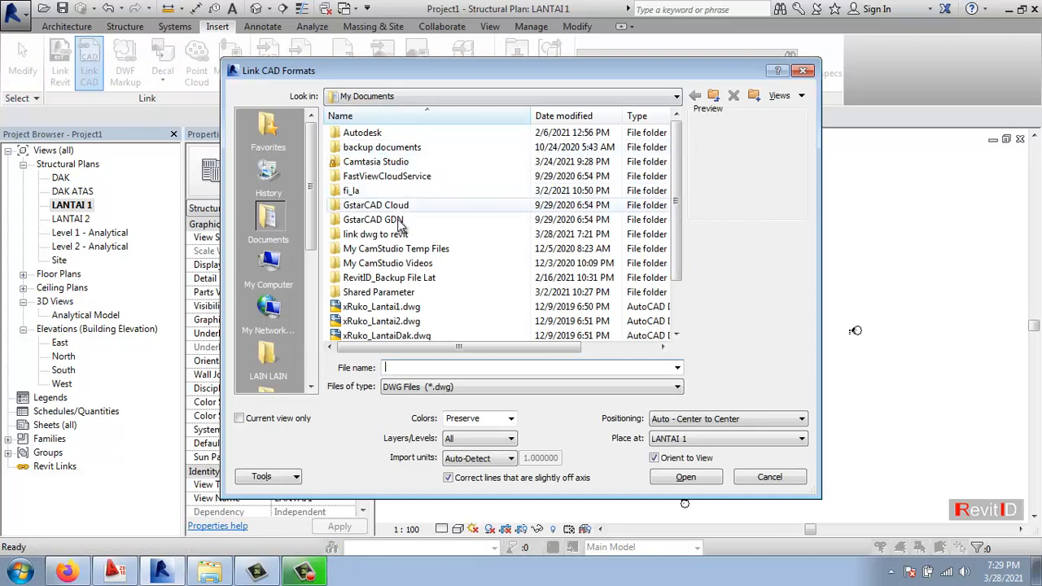
double_click(389, 235)
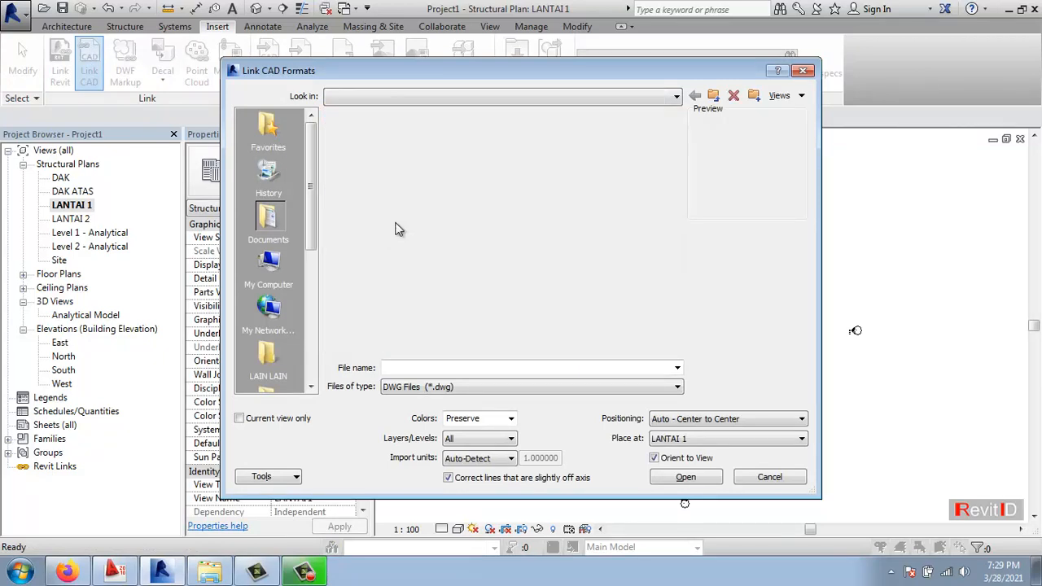
click(369, 150)
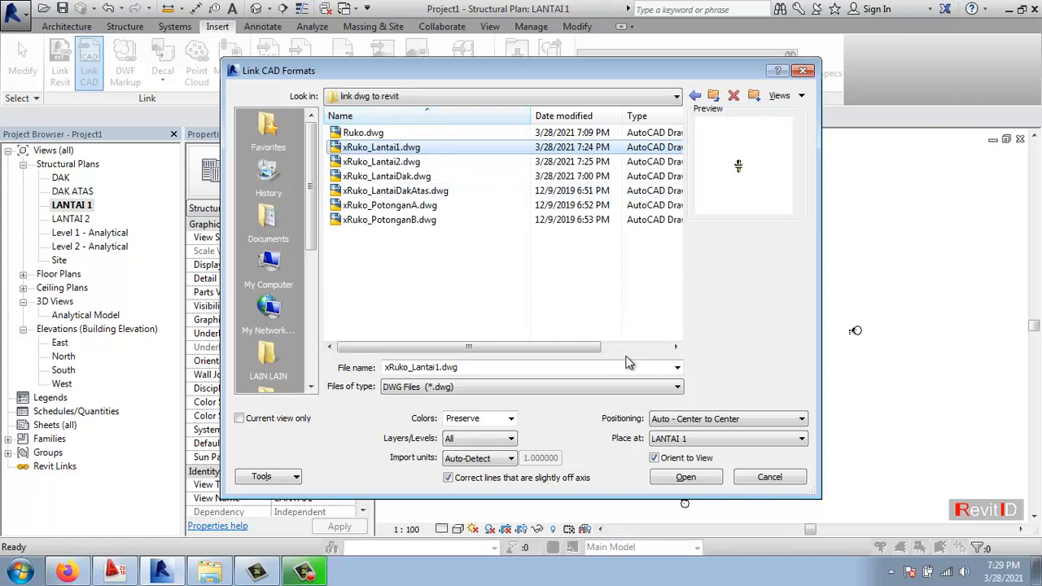
Limit the CAD link to the current view only, preserve its colors, and set the import units to millimeter
click(238, 420)
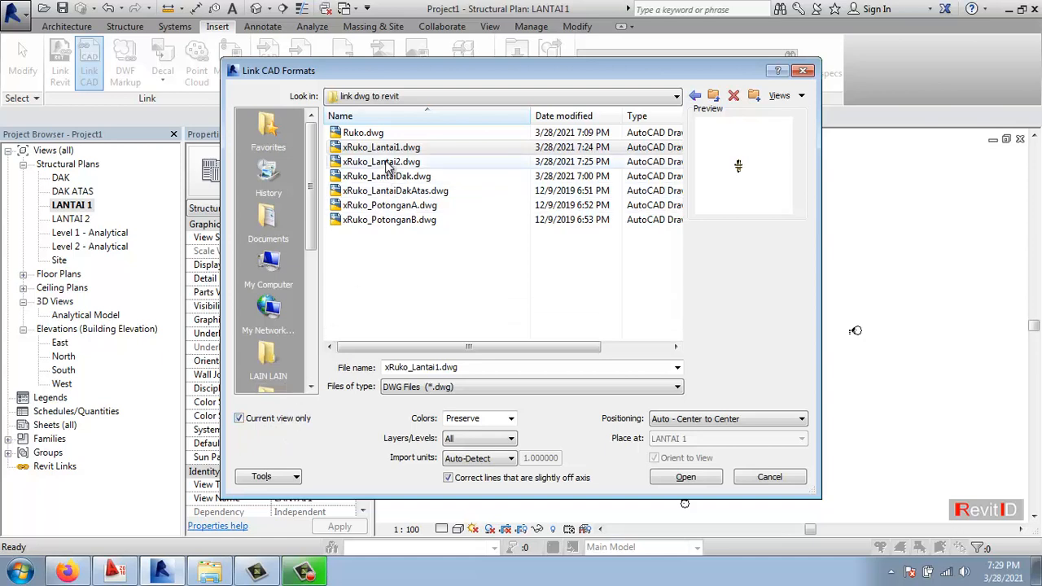
click(511, 419)
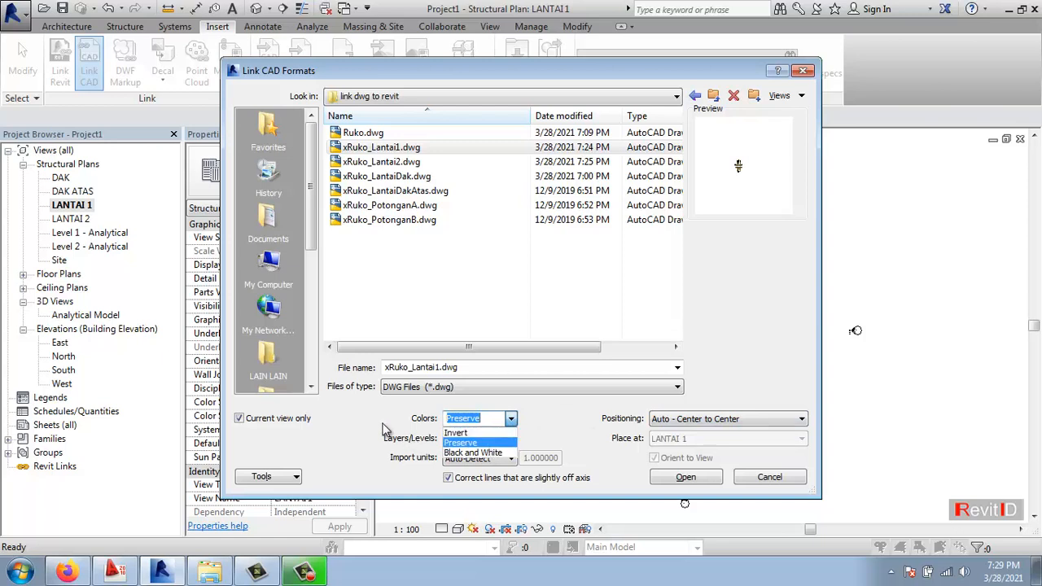
click(460, 443)
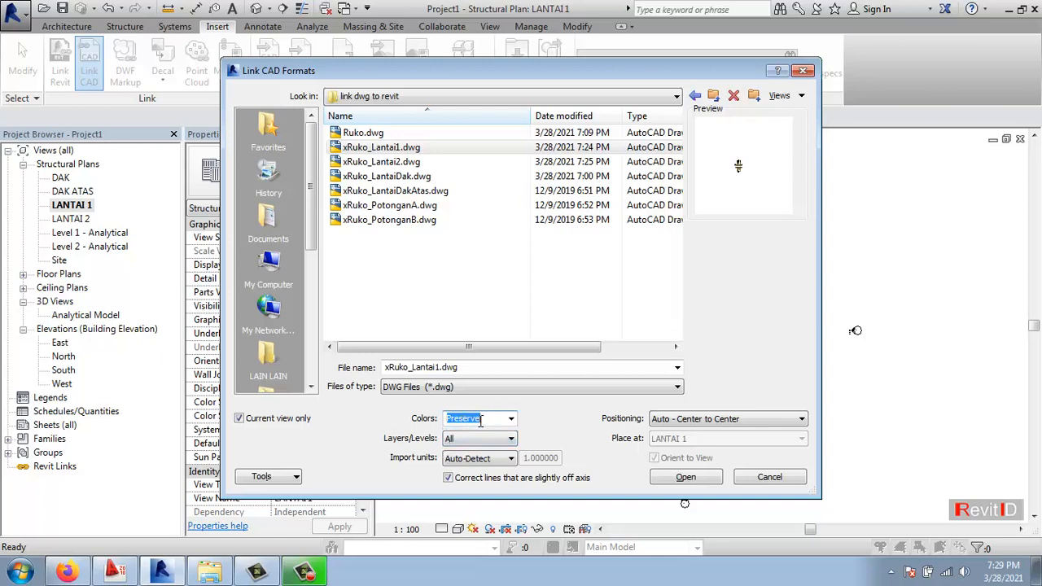
click(469, 461)
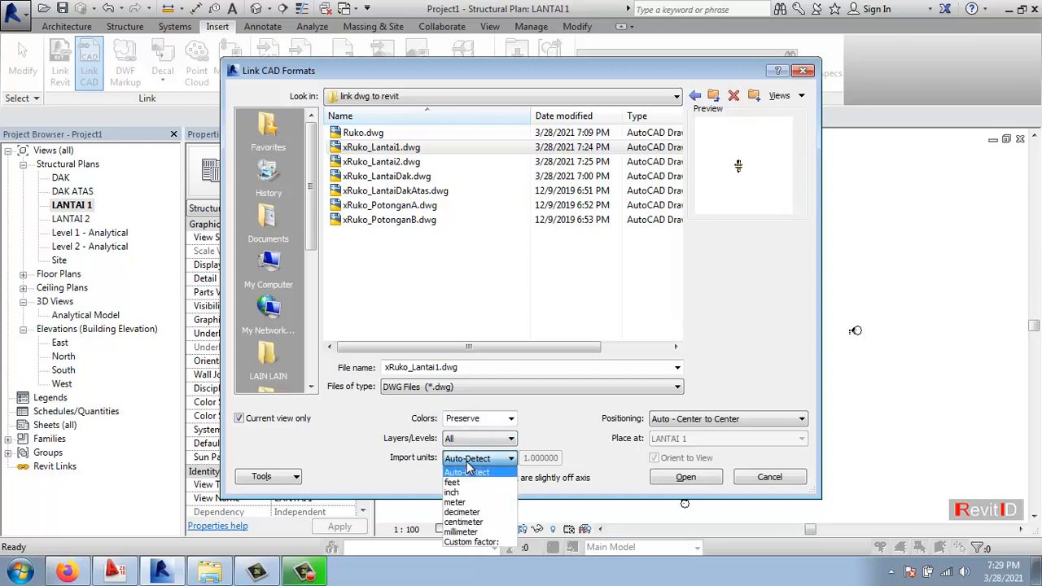
click(464, 531)
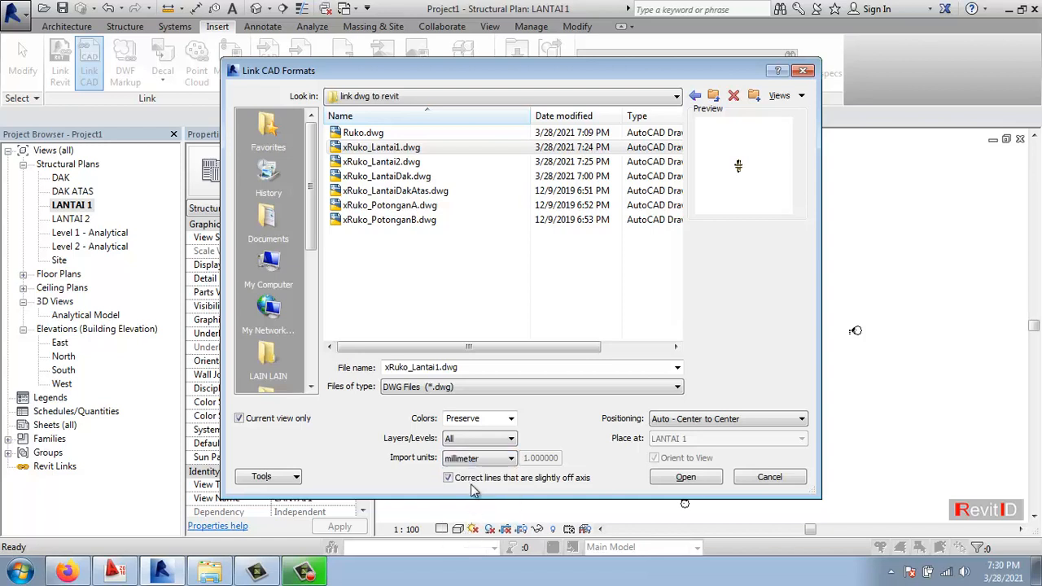
click(473, 459)
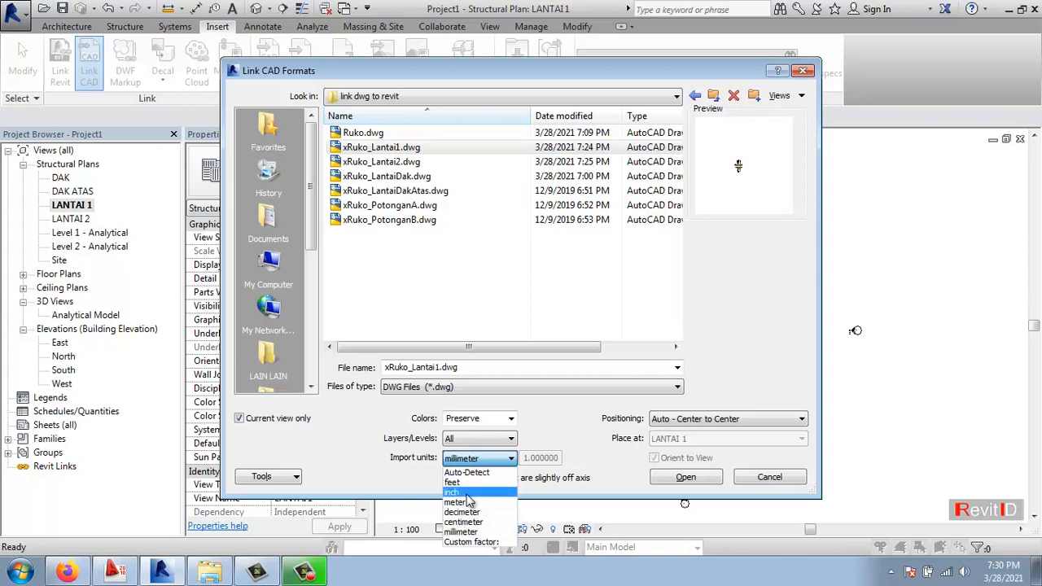
click(462, 533)
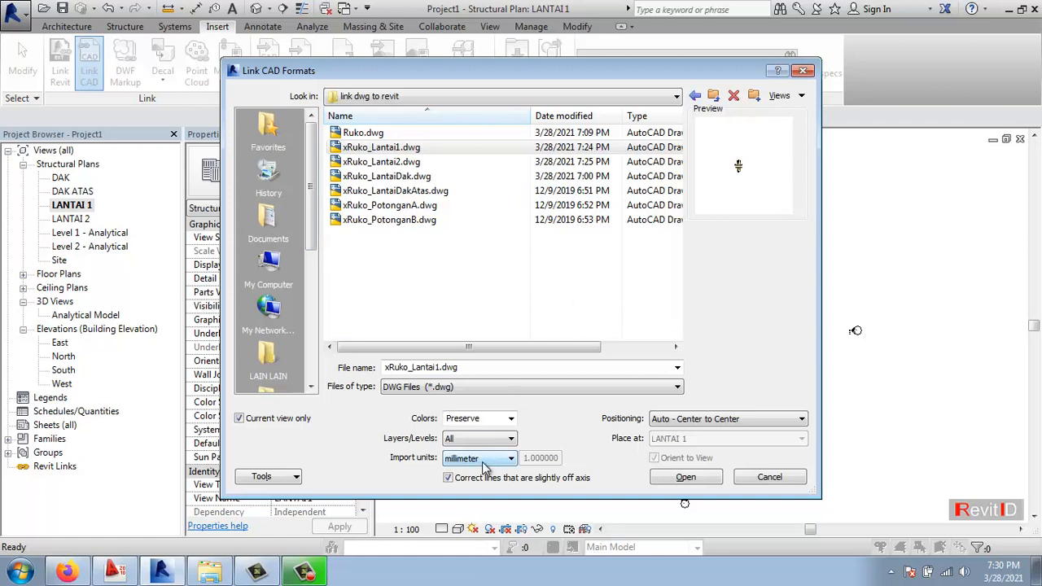
Set the positioning to Auto - Center to Center and link the chosen drawing into the LANTAI 1 plan
click(687, 421)
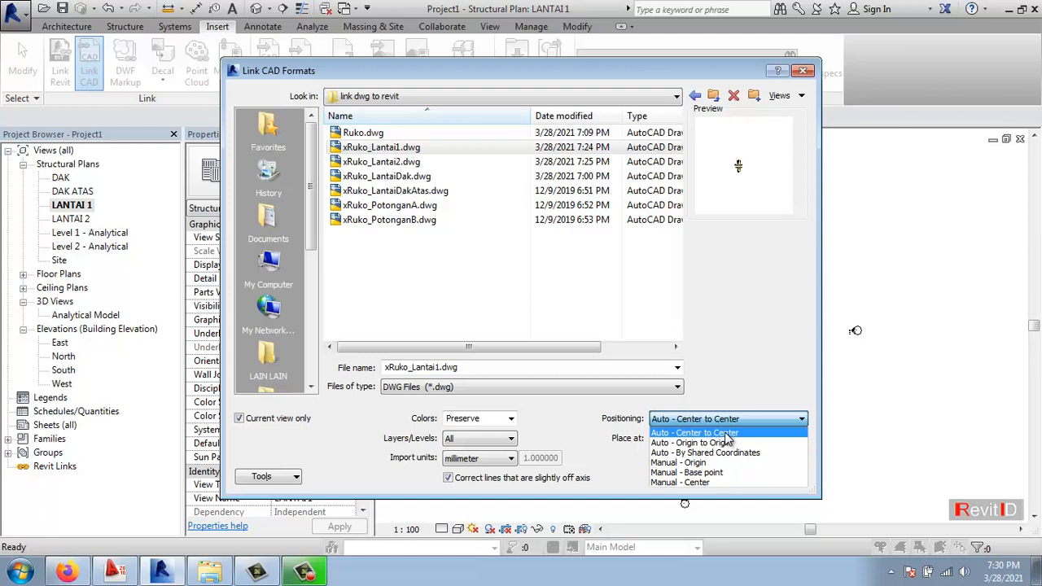
click(725, 434)
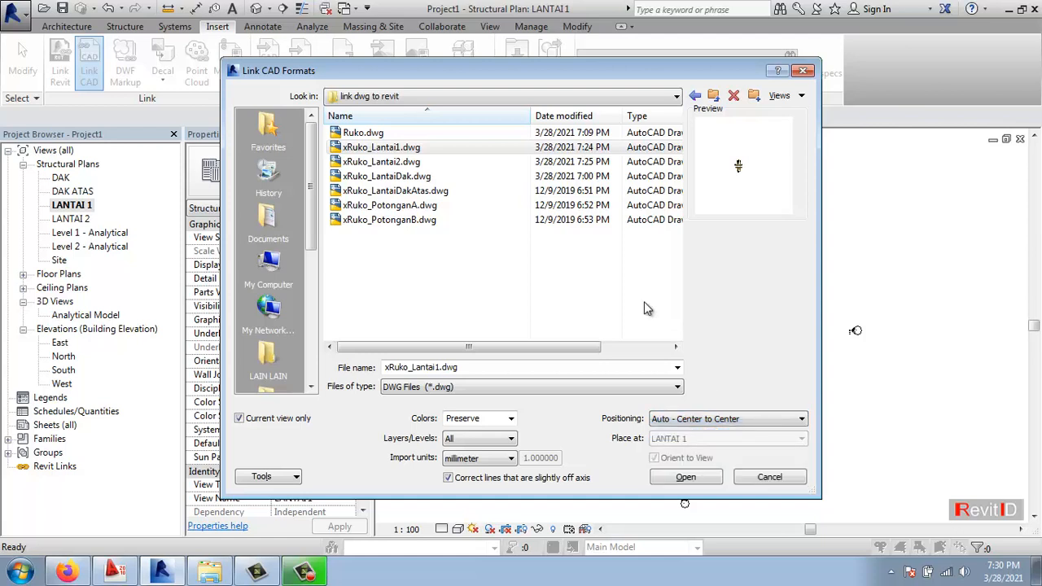
click(692, 478)
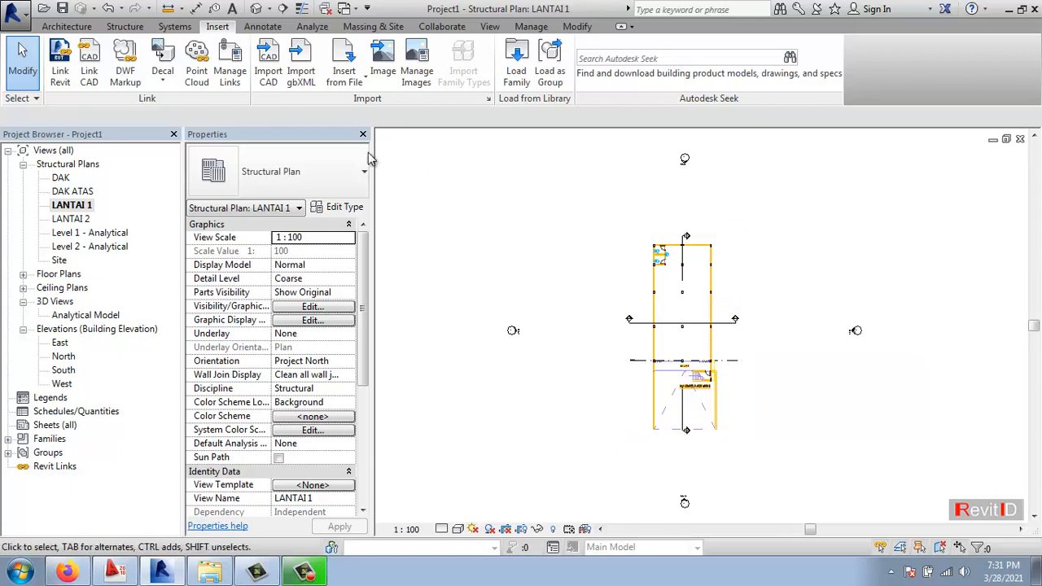
In the Site structural plan, draw one horizontal and one vertical reference plane starting at the survey point
double_click(59, 260)
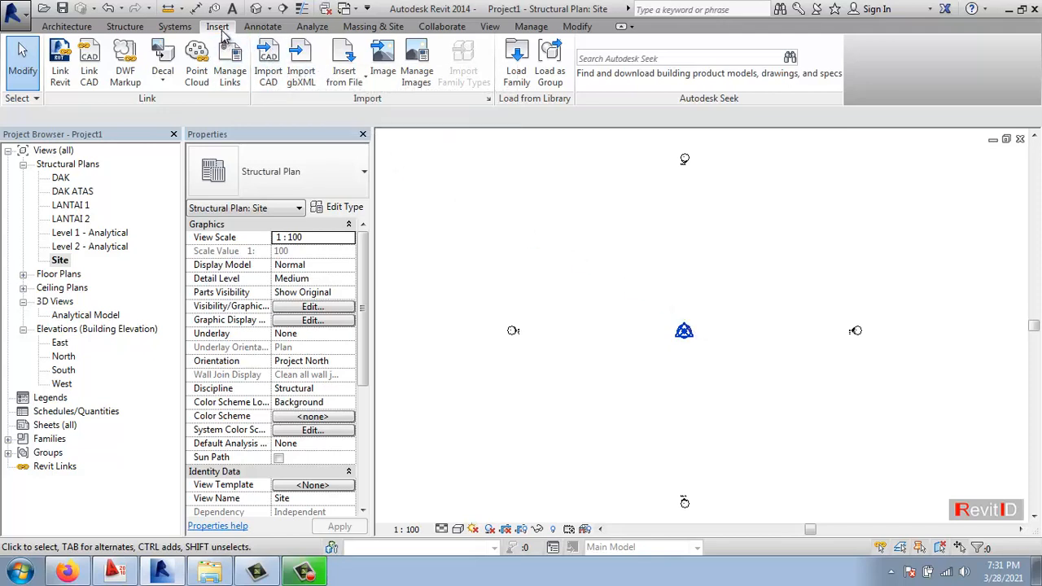
click(121, 28)
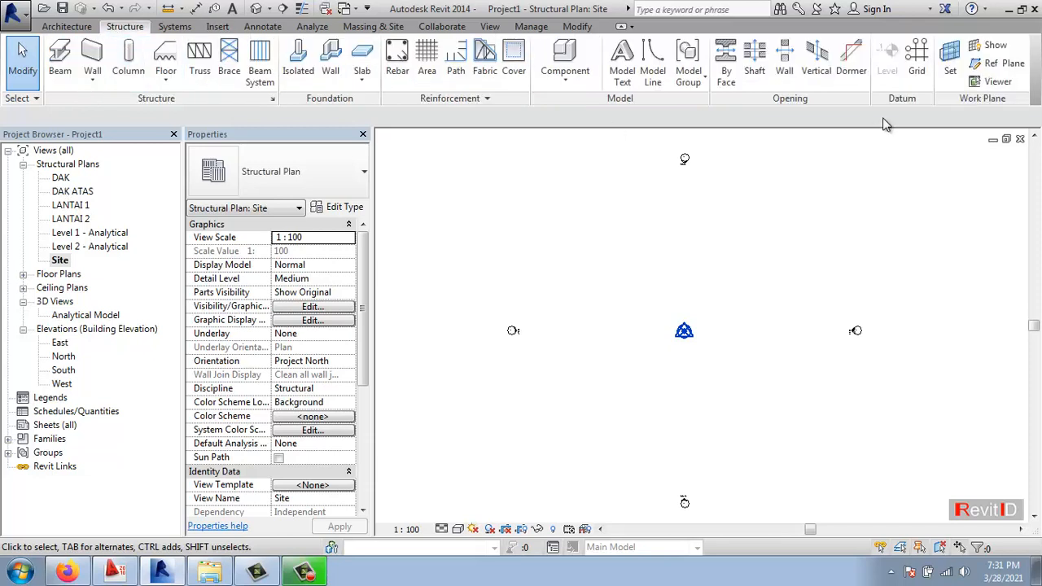
click(985, 67)
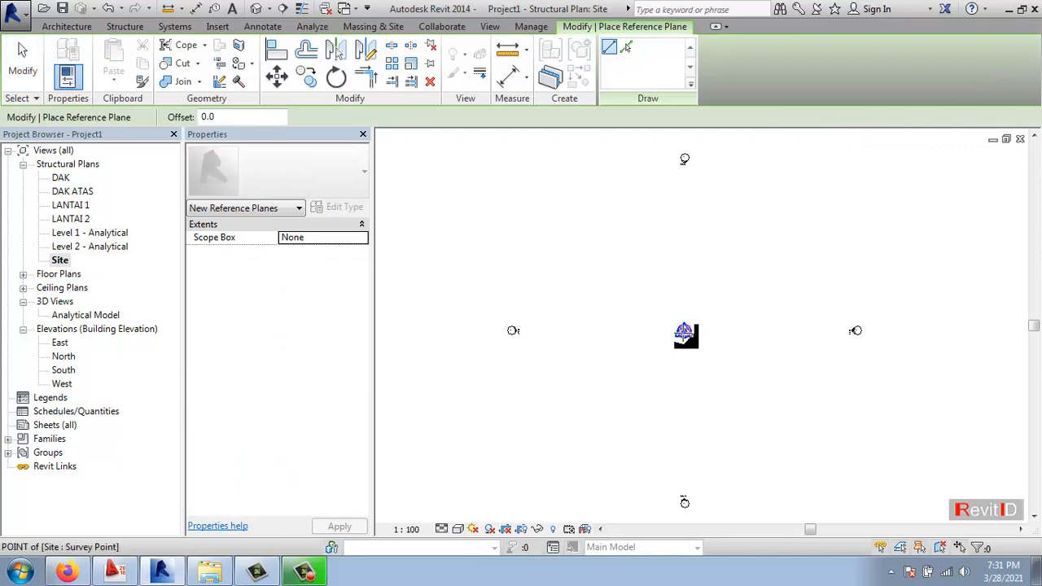
click(683, 331)
click(803, 330)
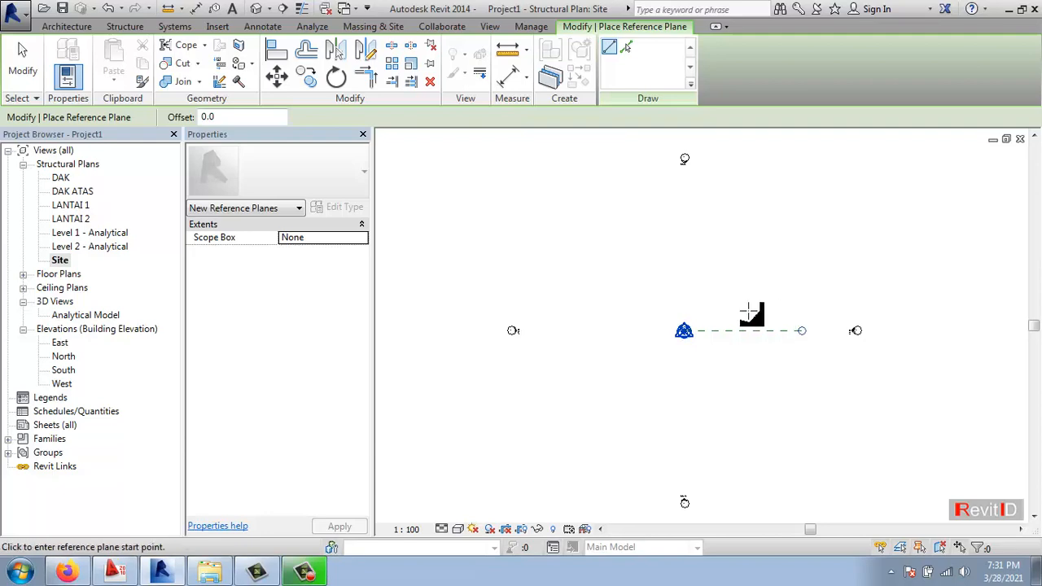
click(684, 330)
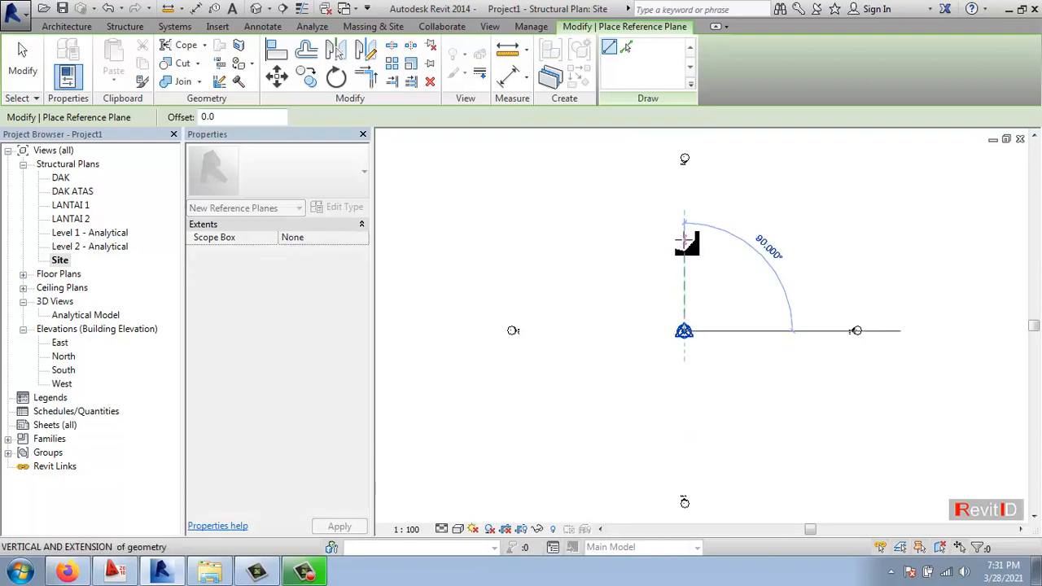
click(684, 241)
key(Escape)
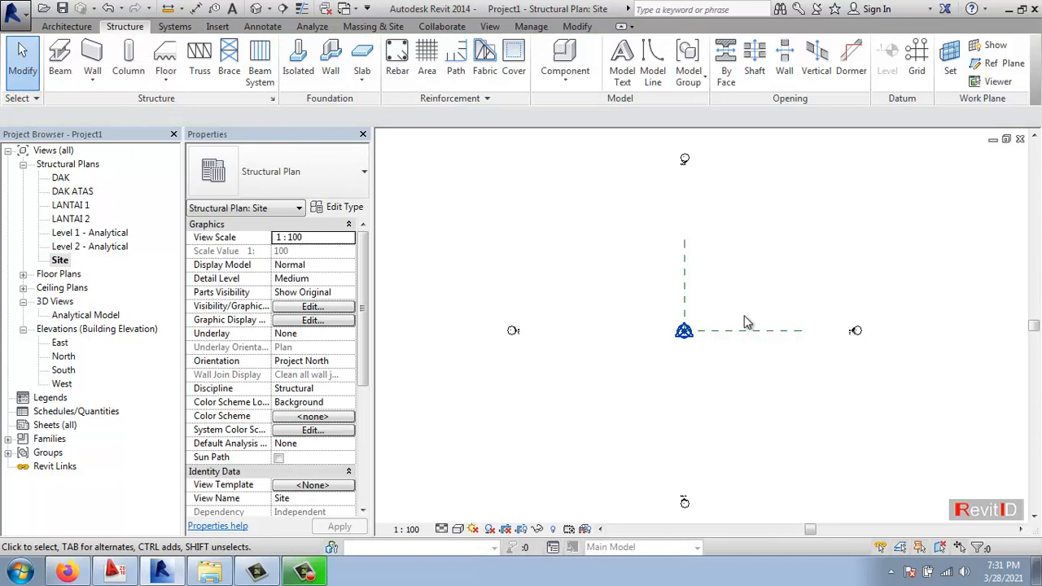
Return to the LANTAI 1 structural plan and delete the linked CAD drawing
double_click(81, 206)
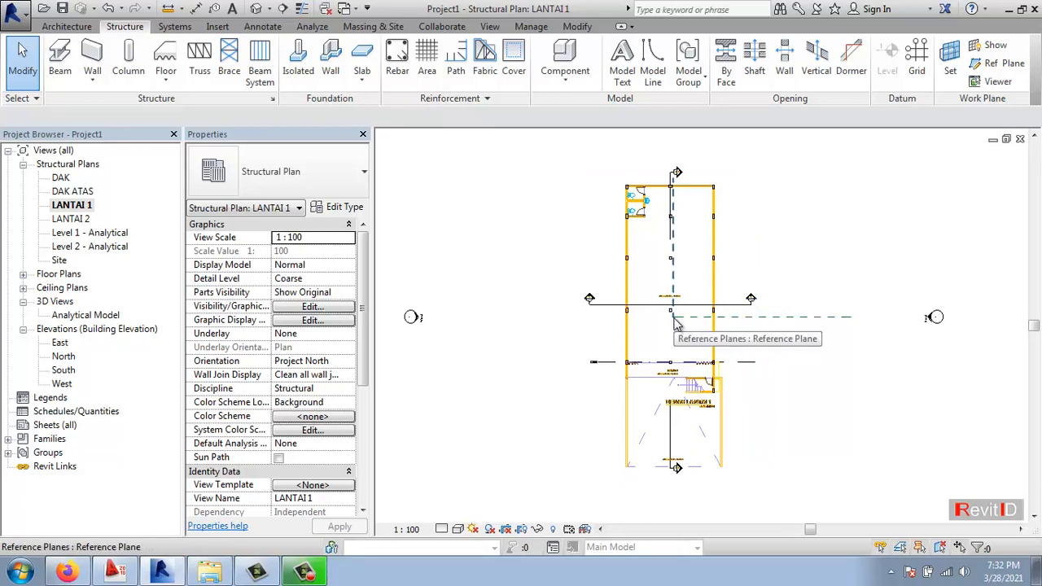
click(714, 258)
key(Delete)
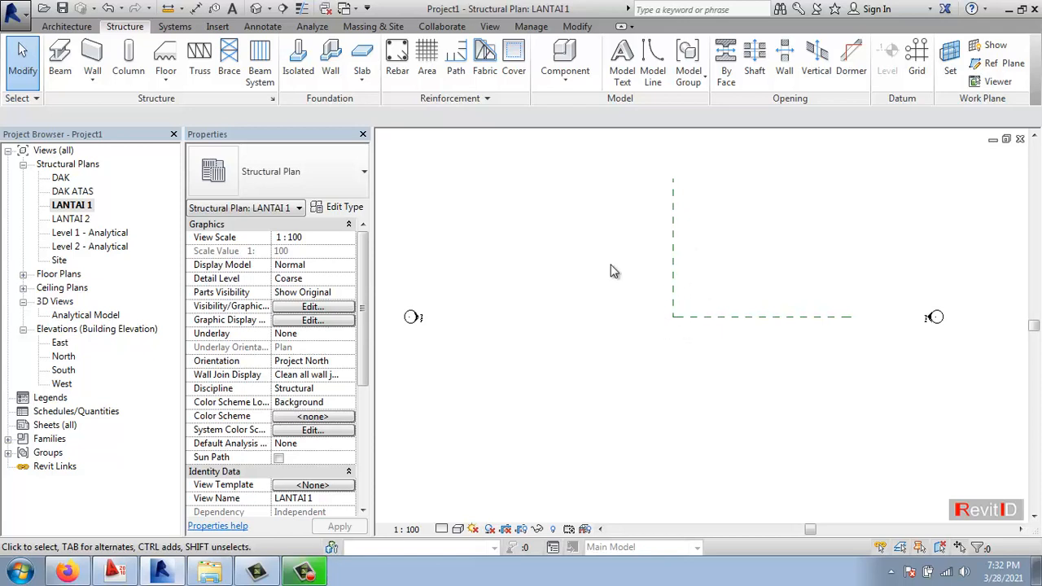
Try linking xRuko_Lantai1.dwg again with Auto - Center to Center positioning, and remove that link from the plan
click(218, 26)
click(89, 58)
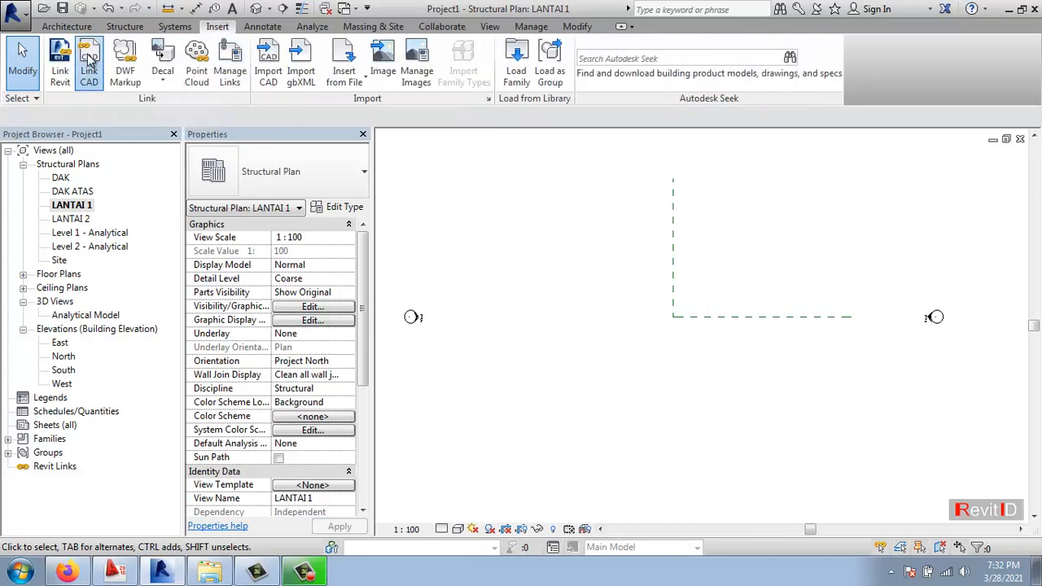
click(381, 149)
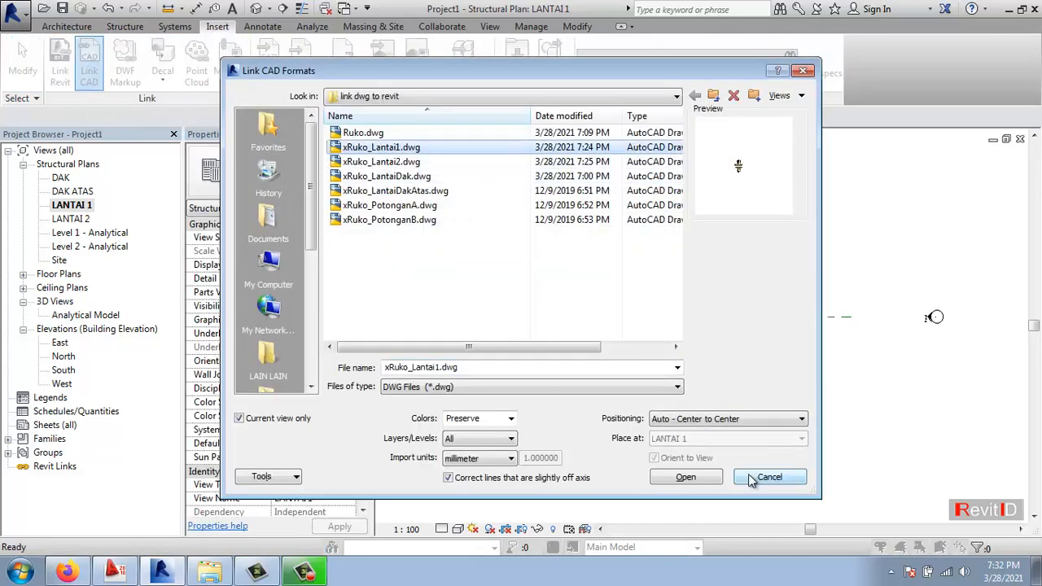
click(716, 478)
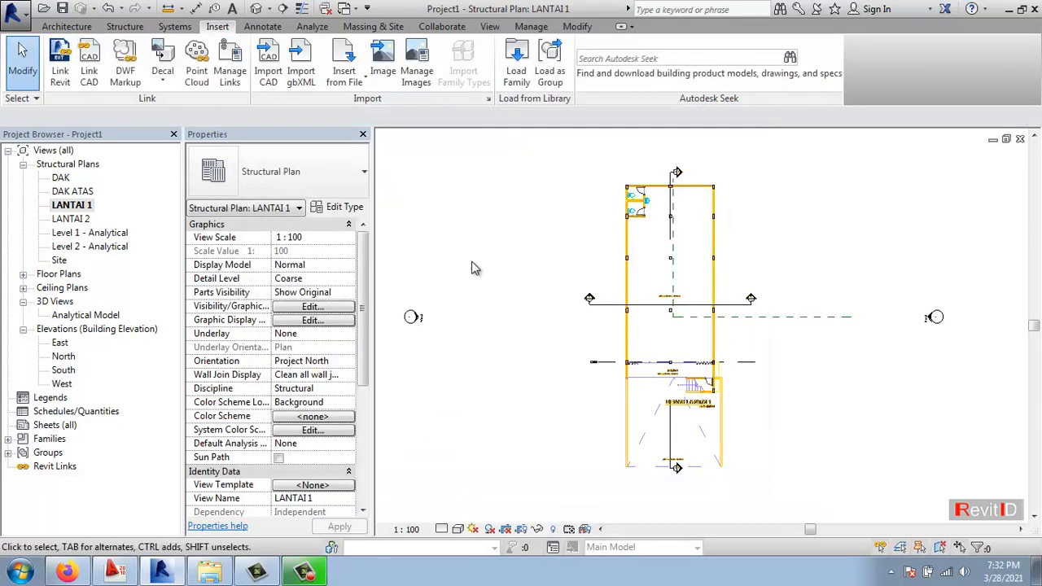
key(Delete)
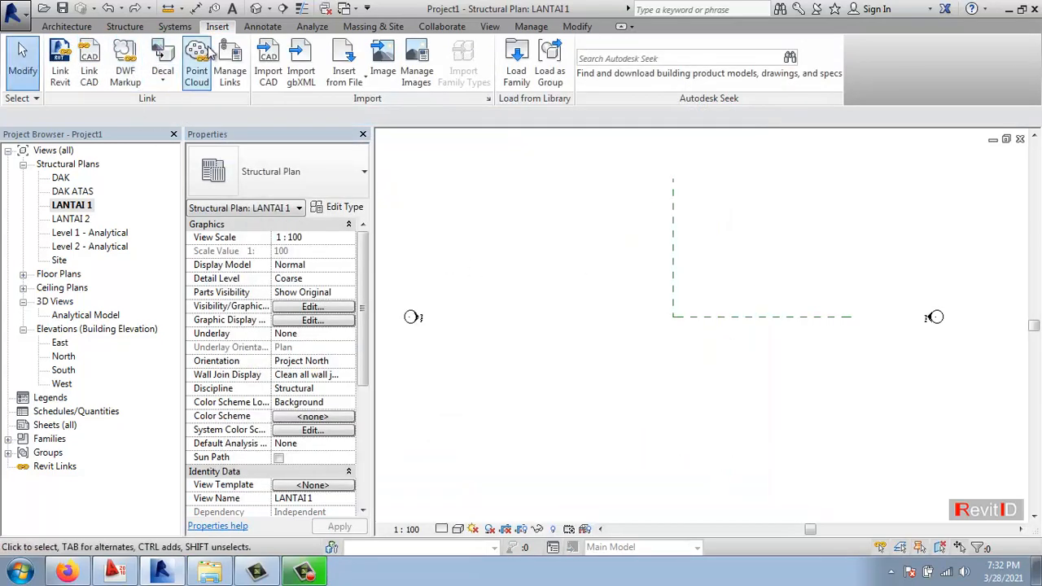
Try linking xRuko_Lantai1.dwg into the LANTAI 1 plan with Auto - Origin to Origin positioning and check its position against the reference planes
click(89, 61)
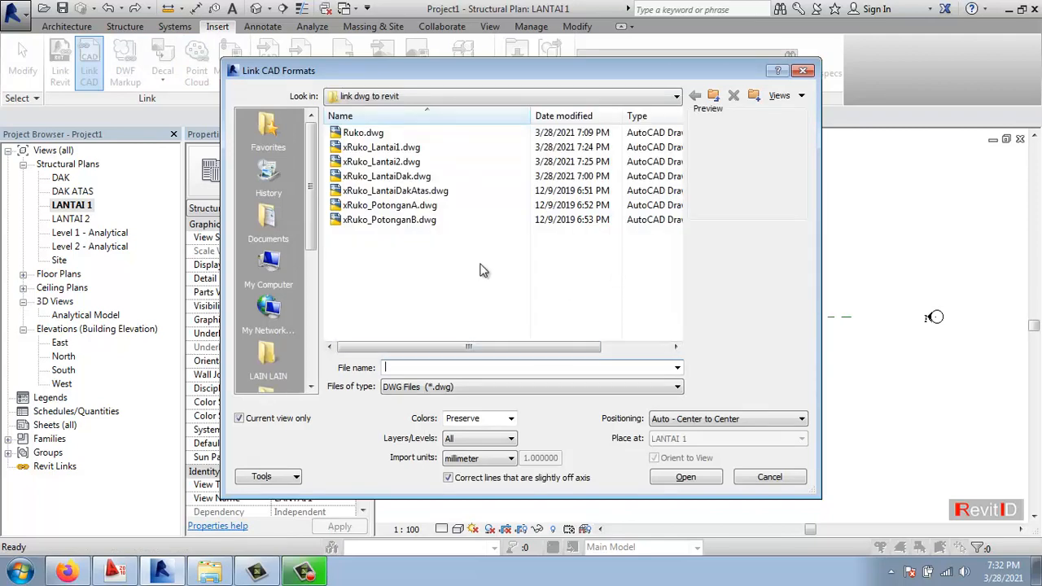
click(383, 147)
click(753, 423)
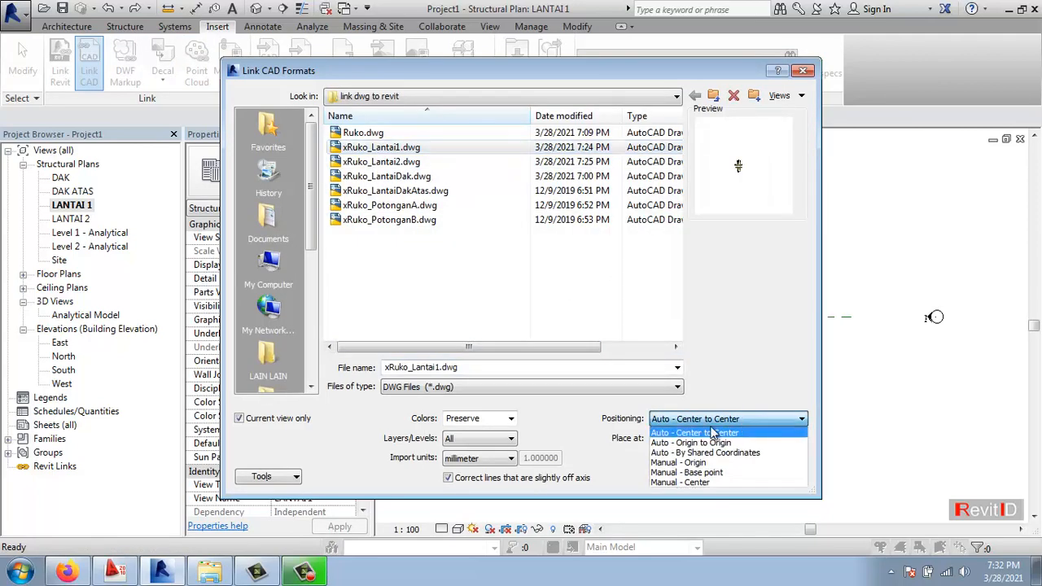
click(720, 440)
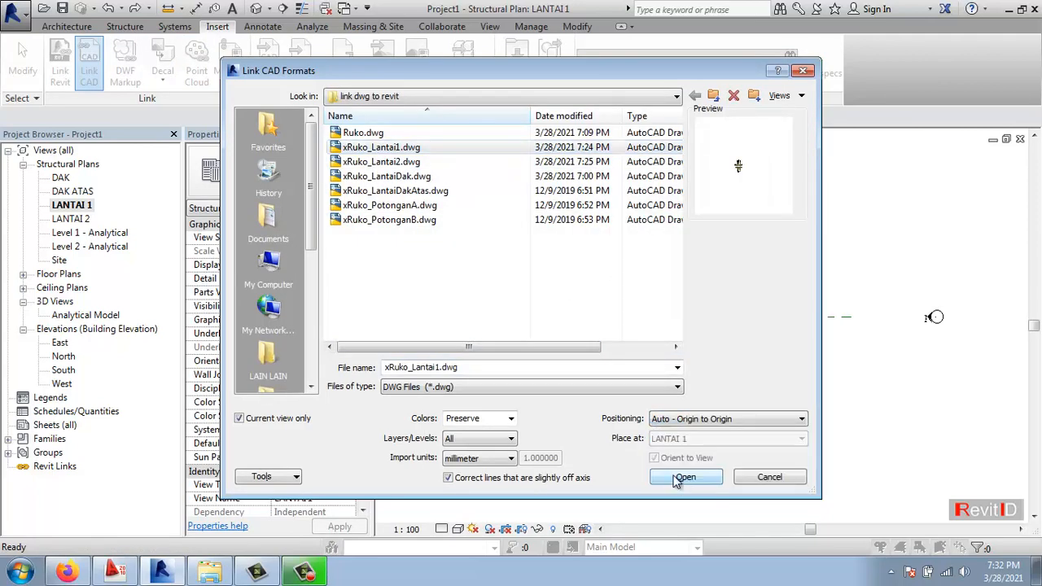
click(683, 478)
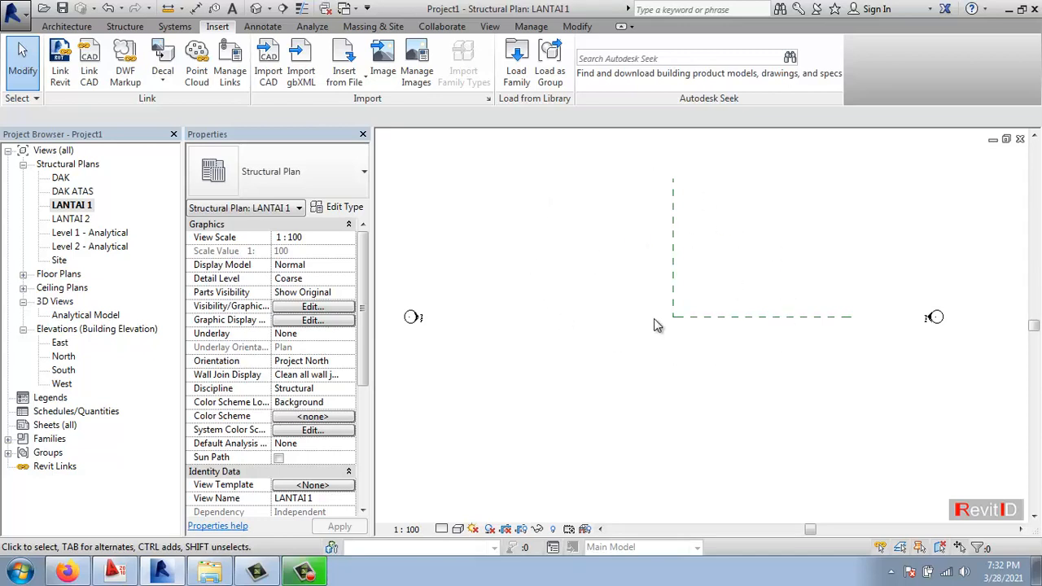
scroll(653, 320, down, 6)
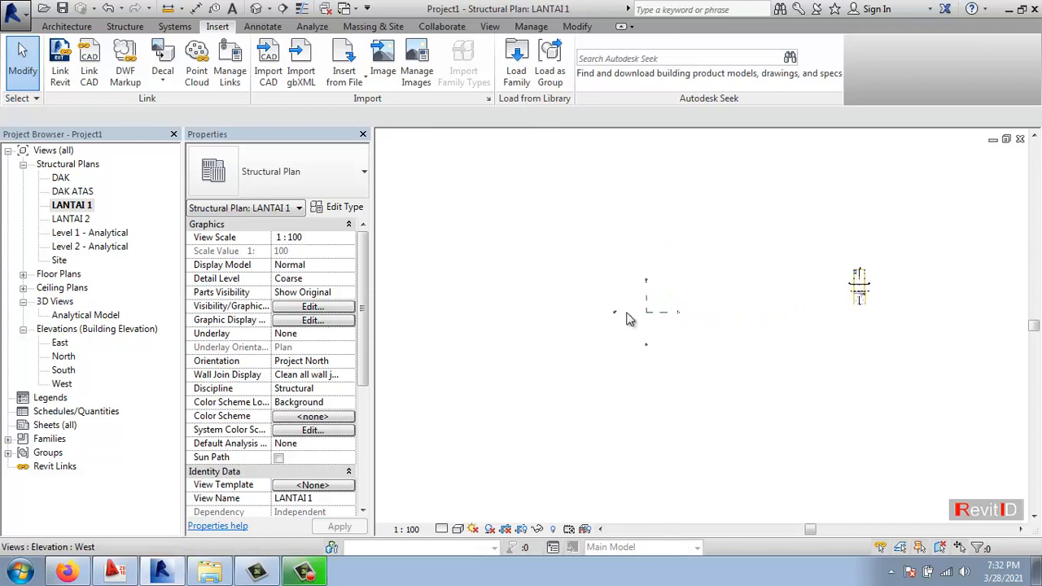
scroll(686, 319, up, 3)
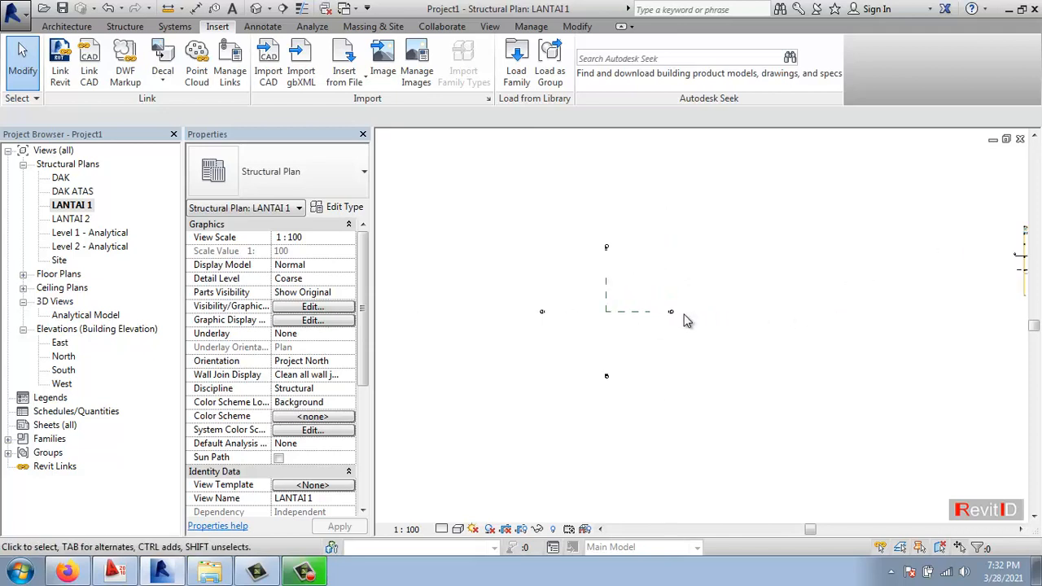
middle_drag(686, 320, 618, 337)
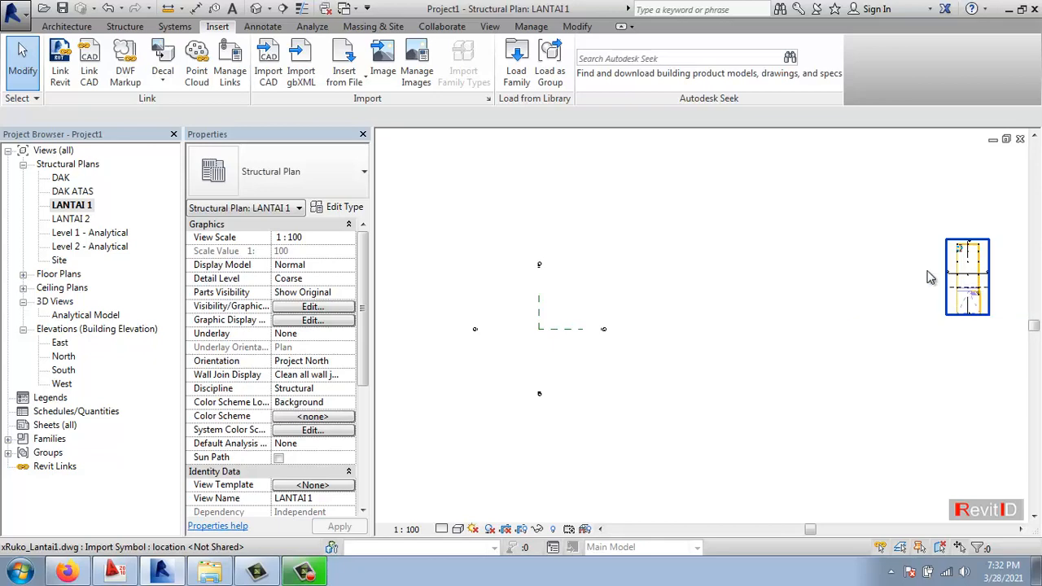
Delete the linked xRuko_Lantai1.dwg that lies away from the reference planes in the LANTAI 1 plan
click(967, 285)
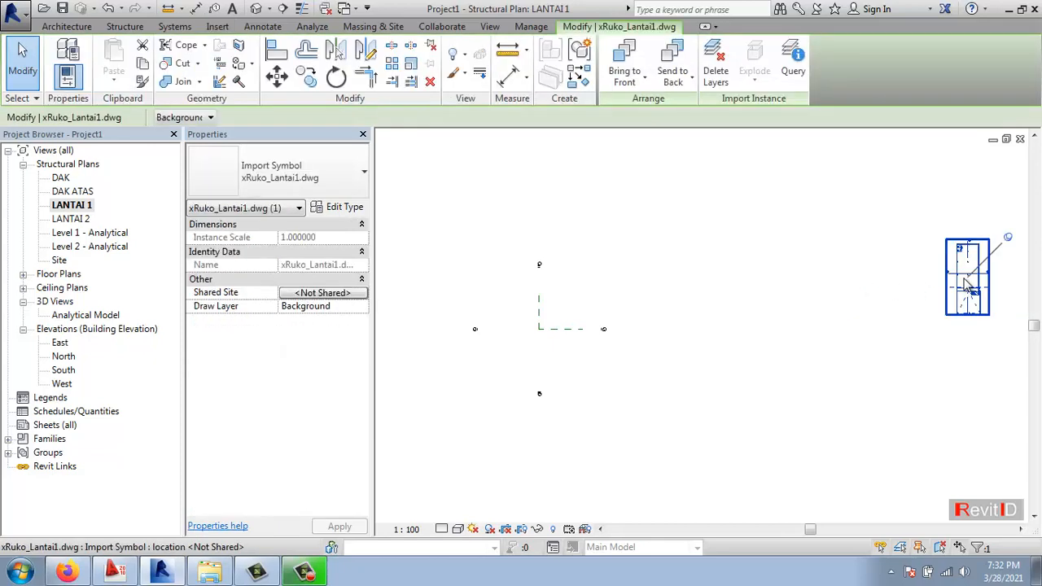
click(931, 302)
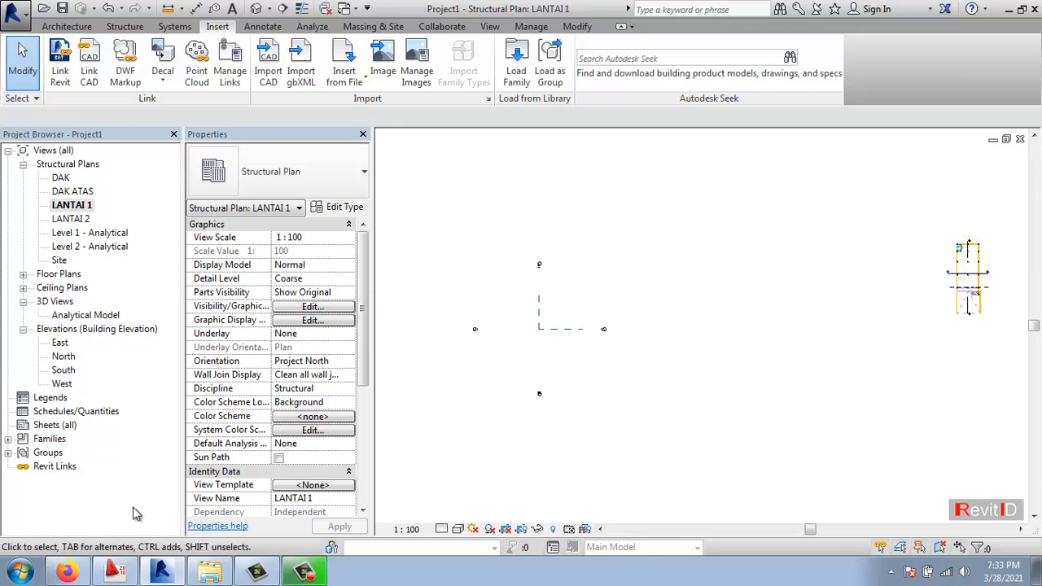
click(962, 300)
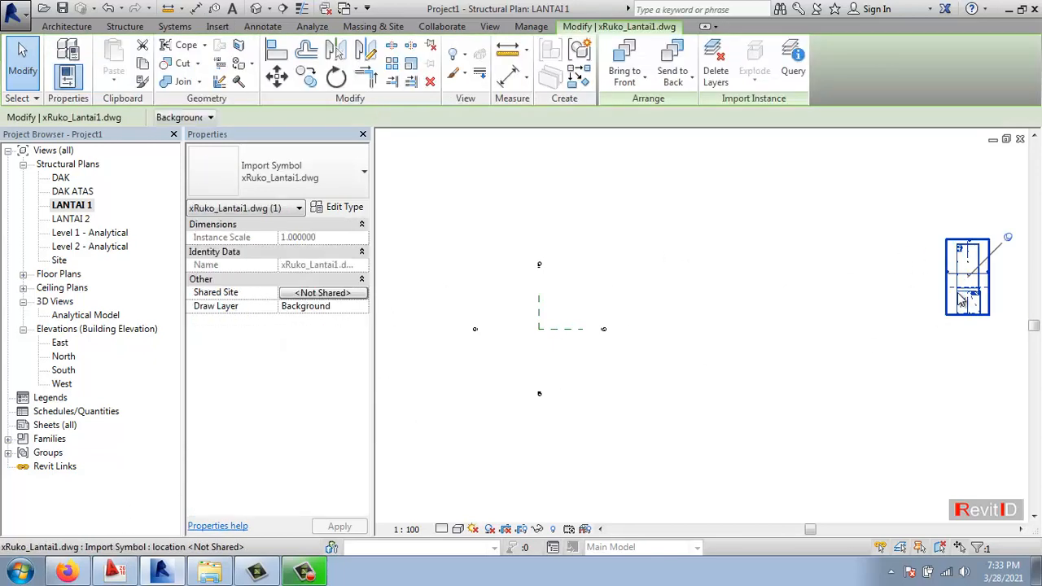
key(Delete)
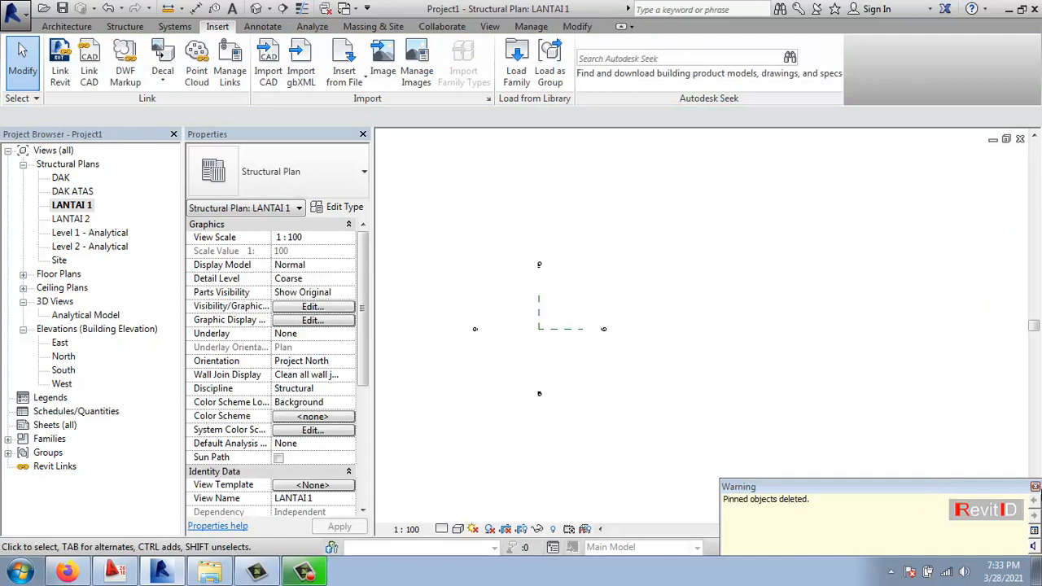
Open xRuko_Lantai1.dwg in AutoCAD from the link dwg to revit folder
click(112, 556)
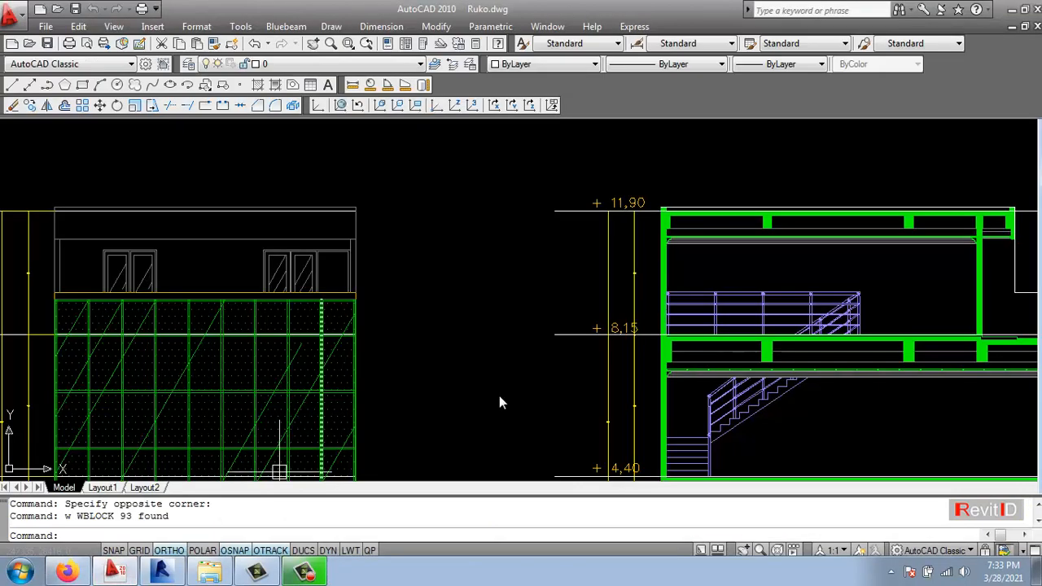
click(209, 572)
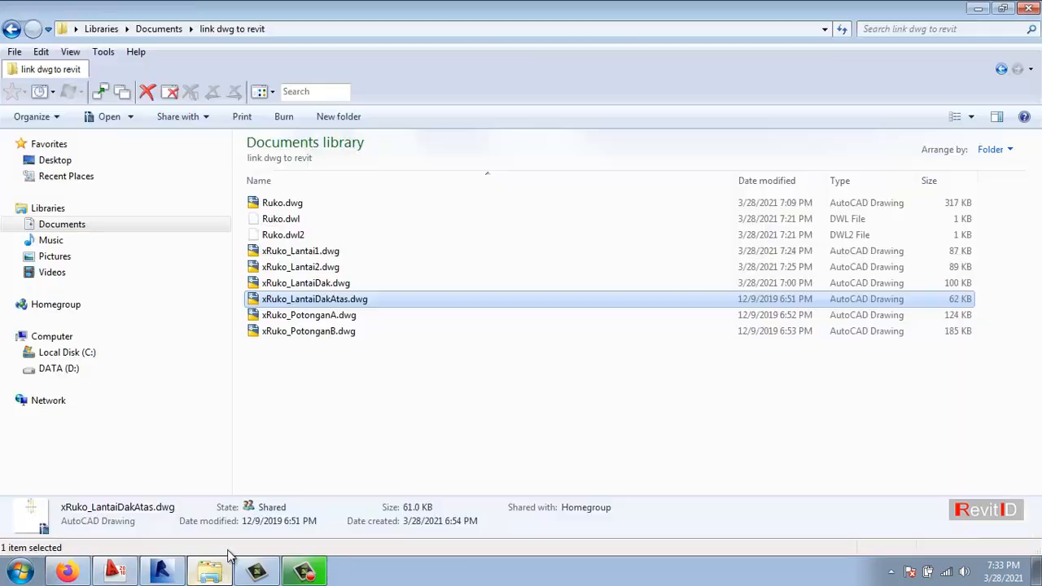
double_click(302, 252)
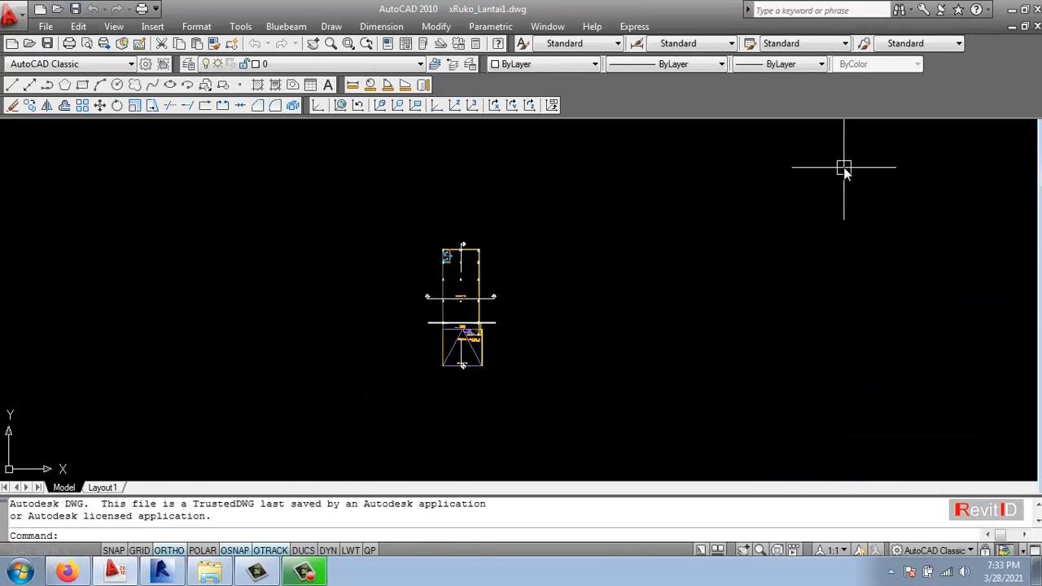
Move the whole floor plan from the upper-left outer wall corner near the toilets to the origin 0,0
middle_drag(245, 247, 413, 238)
click(930, 189)
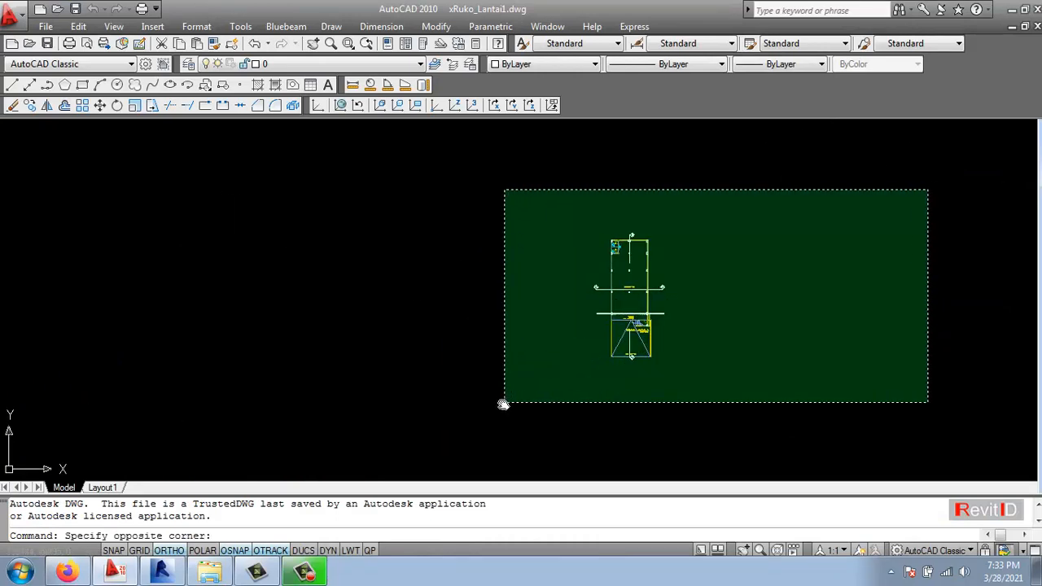
click(496, 411)
click(833, 183)
click(548, 386)
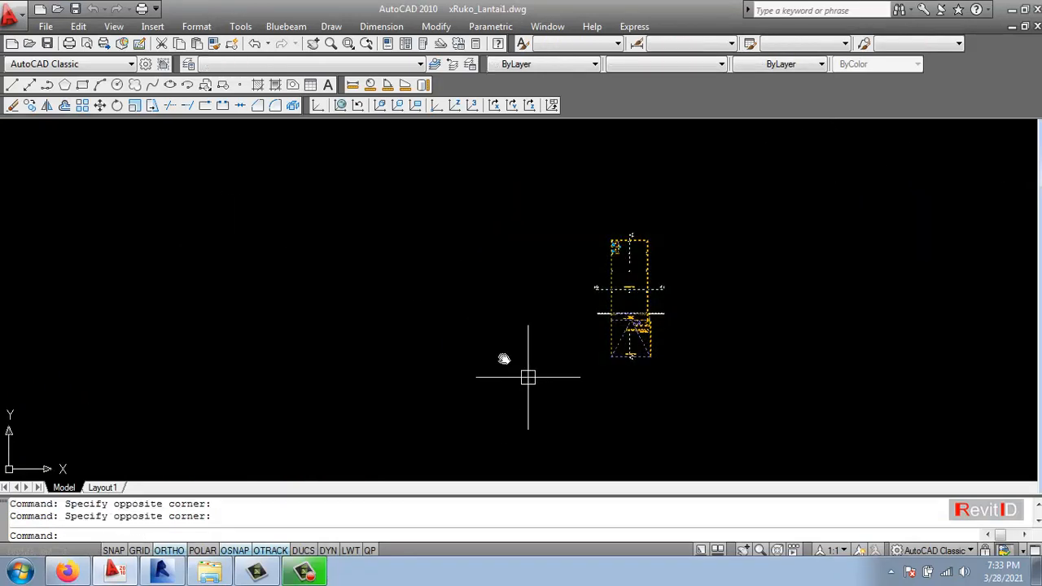
click(99, 105)
scroll(589, 241, up, 5)
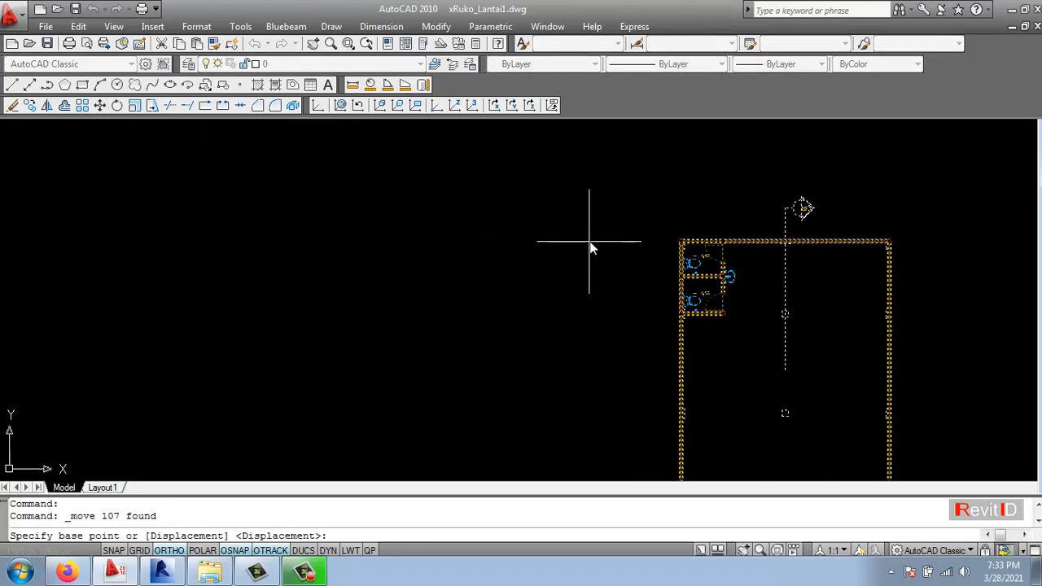
scroll(617, 255, up, 2)
middle_drag(640, 225, 498, 292)
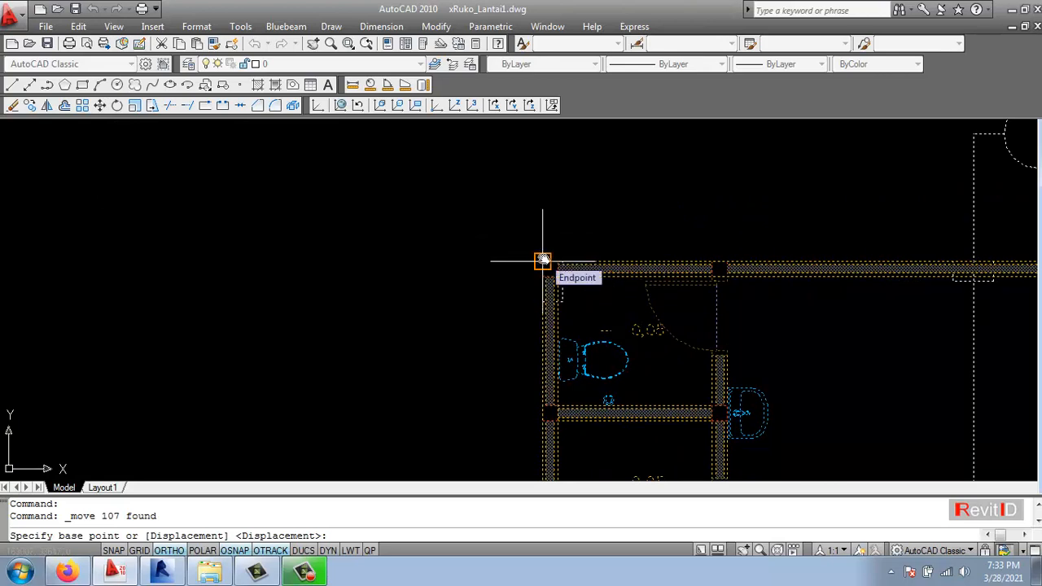
scroll(543, 260, down, 5)
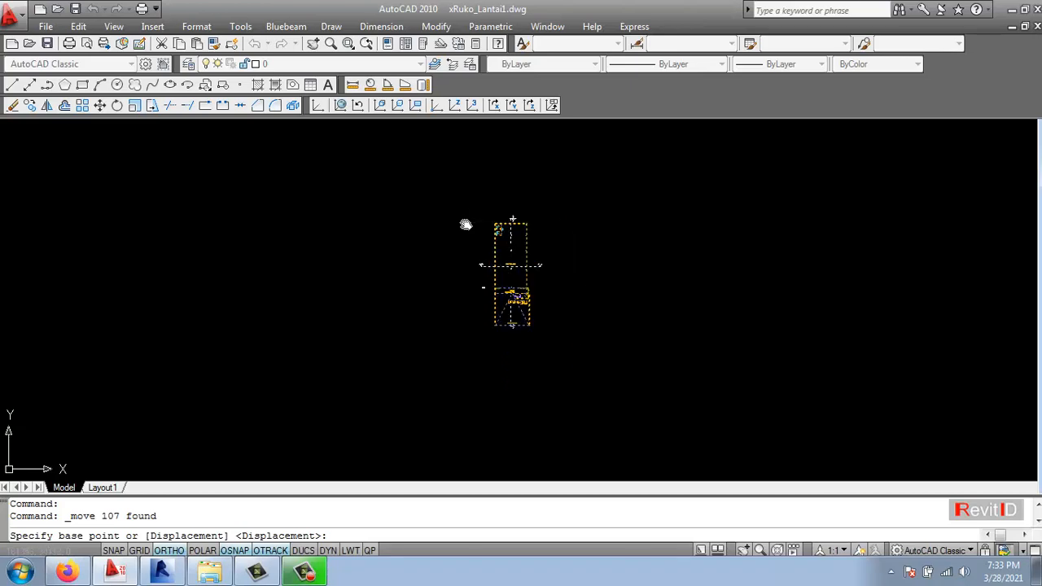
scroll(472, 224, up, 6)
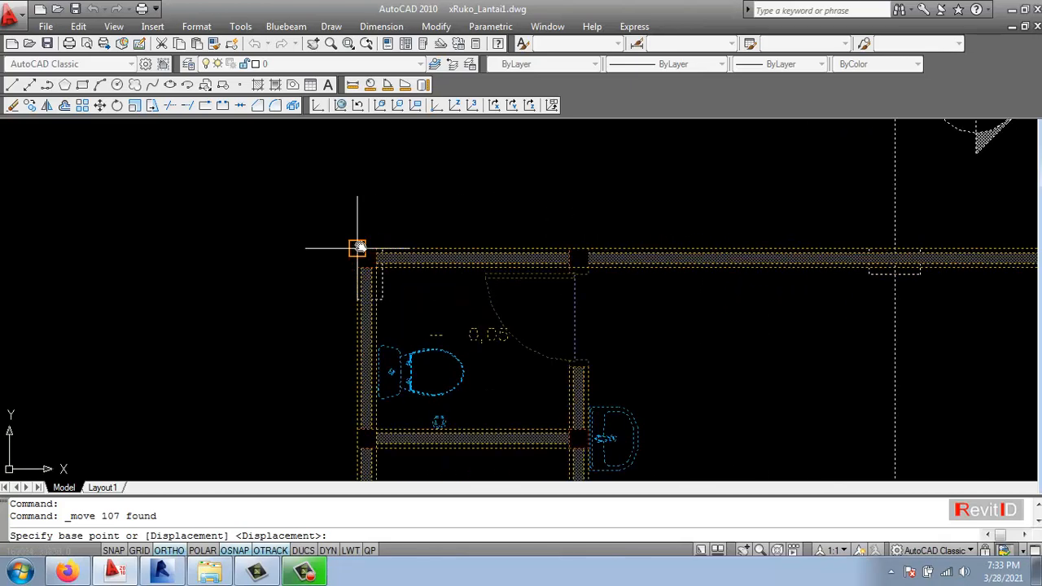
click(357, 247)
scroll(614, 199, down, 4)
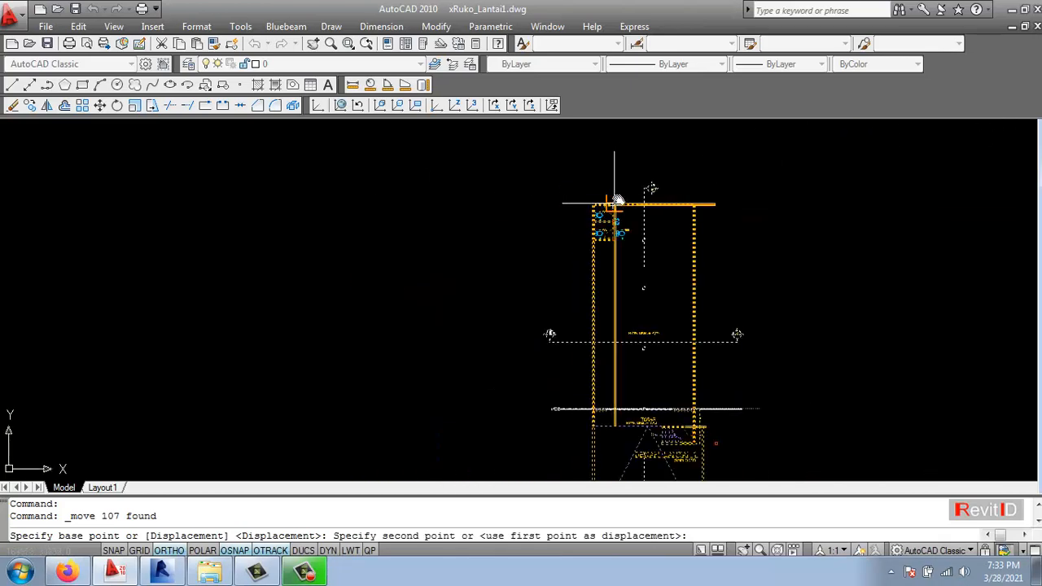
text(0)
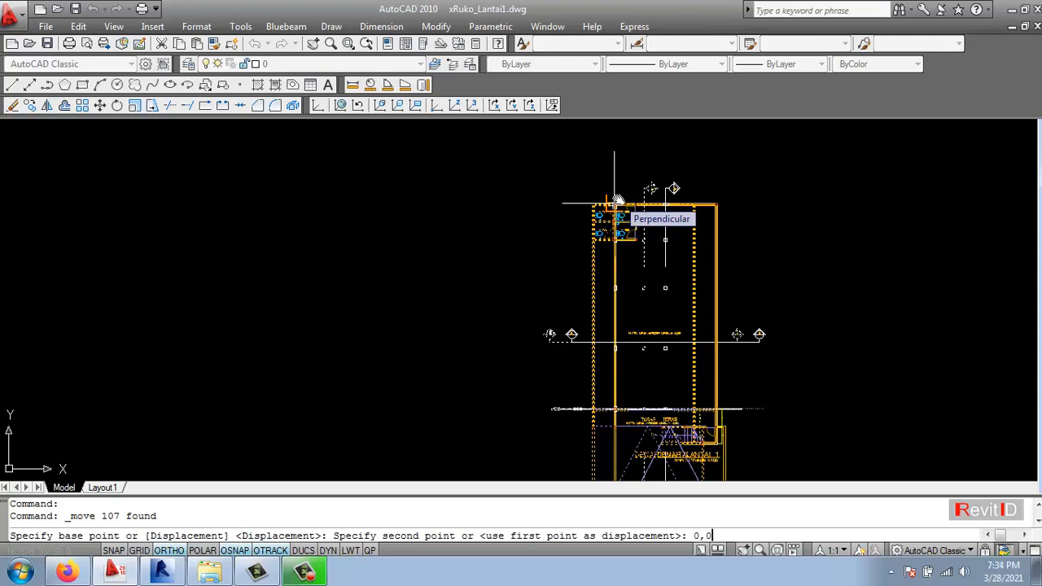
text(,0)
key(Return)
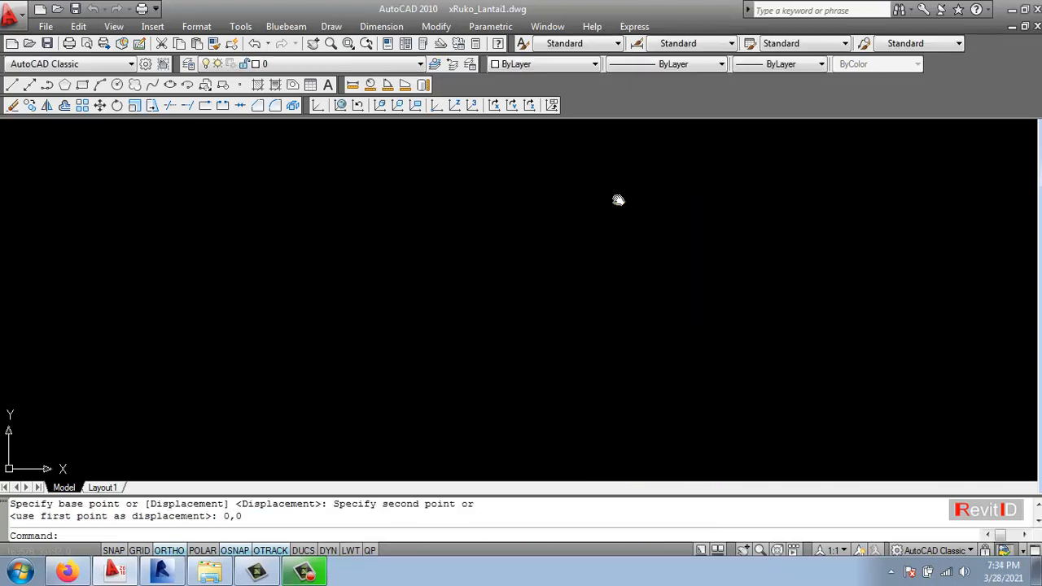
Check that the plan's upper-left corner sits on the UCS origin, and save the drawing
scroll(604, 212, down, 3)
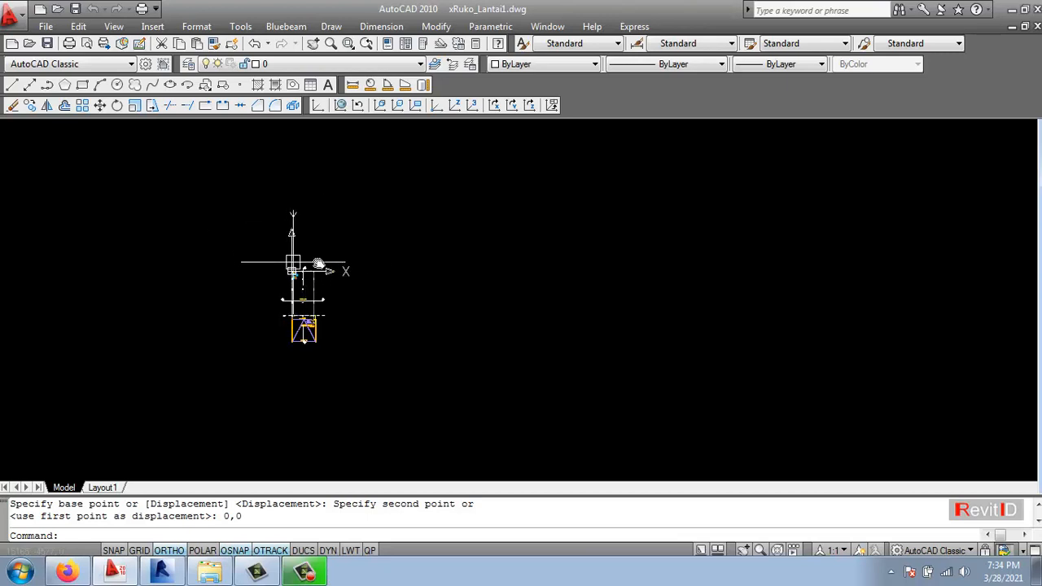
middle_drag(322, 271, 348, 261)
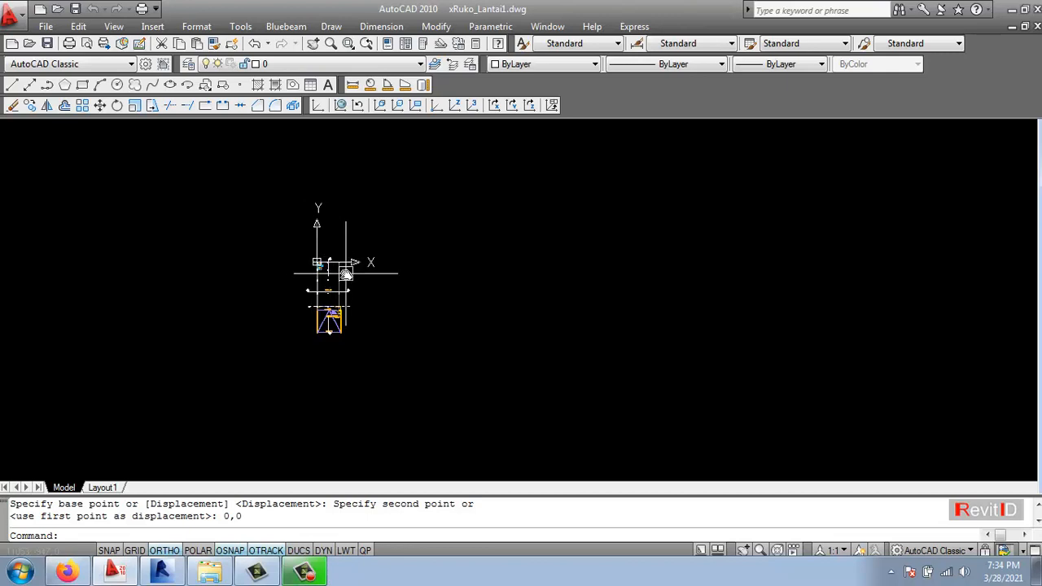
scroll(322, 268, up, 4)
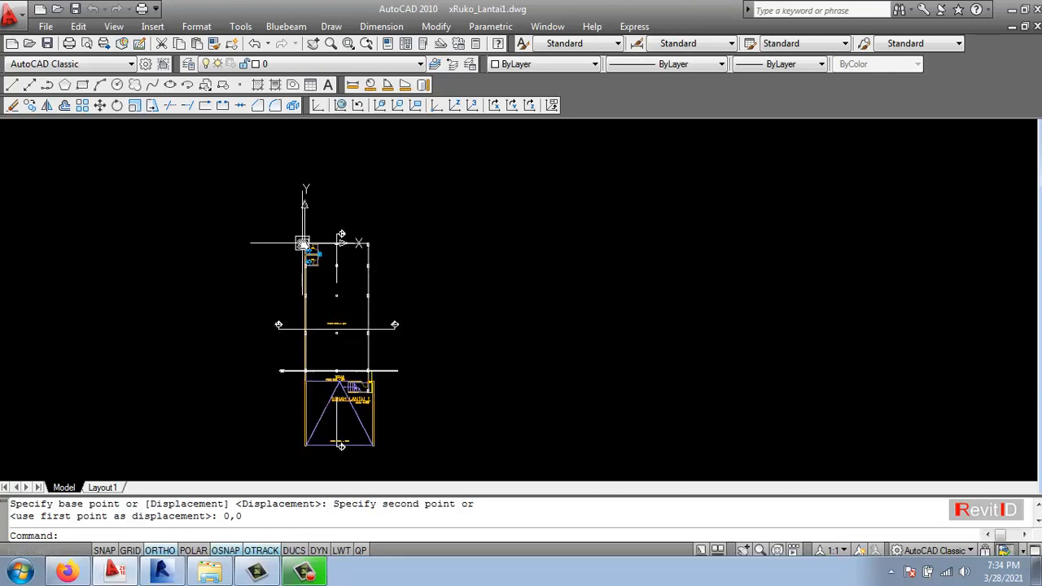
mouse_move(302, 243)
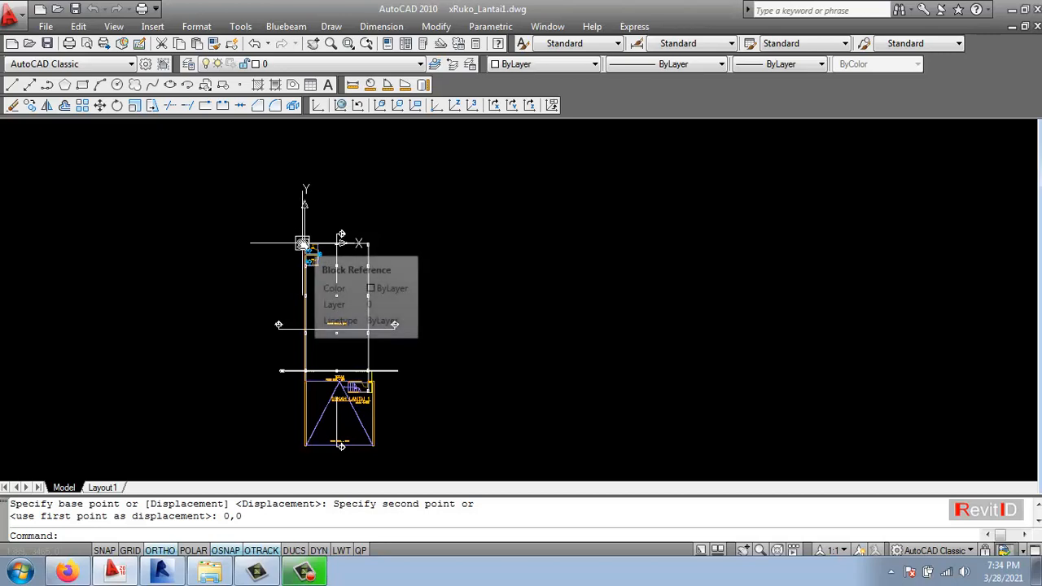
click(76, 9)
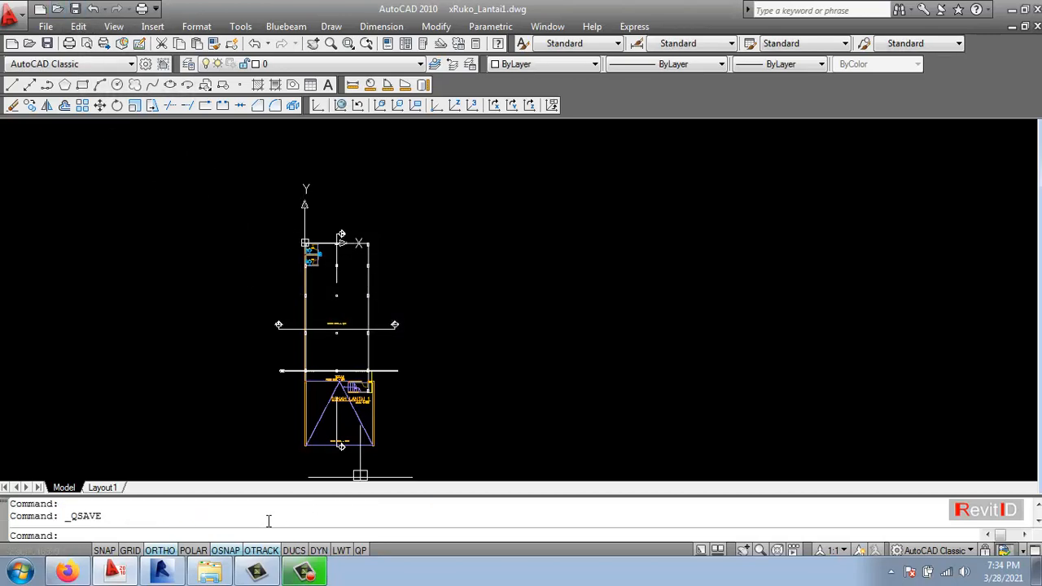
Switch to Revit and link xRuko_Lantai1.dwg into the LANTAI 1 plan with Auto - Origin to Origin positioning
click(161, 567)
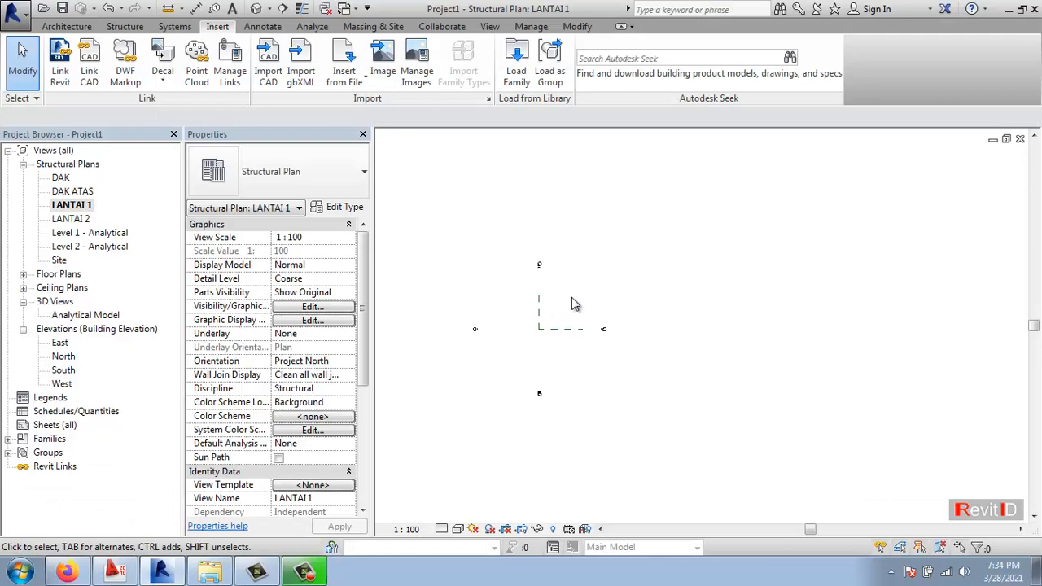
click(88, 71)
click(383, 147)
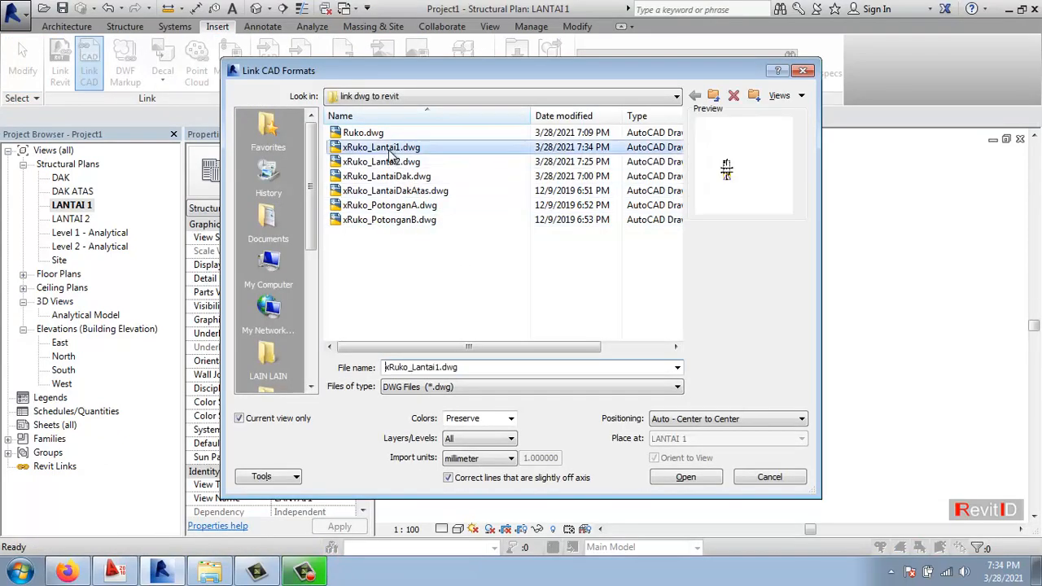
click(761, 418)
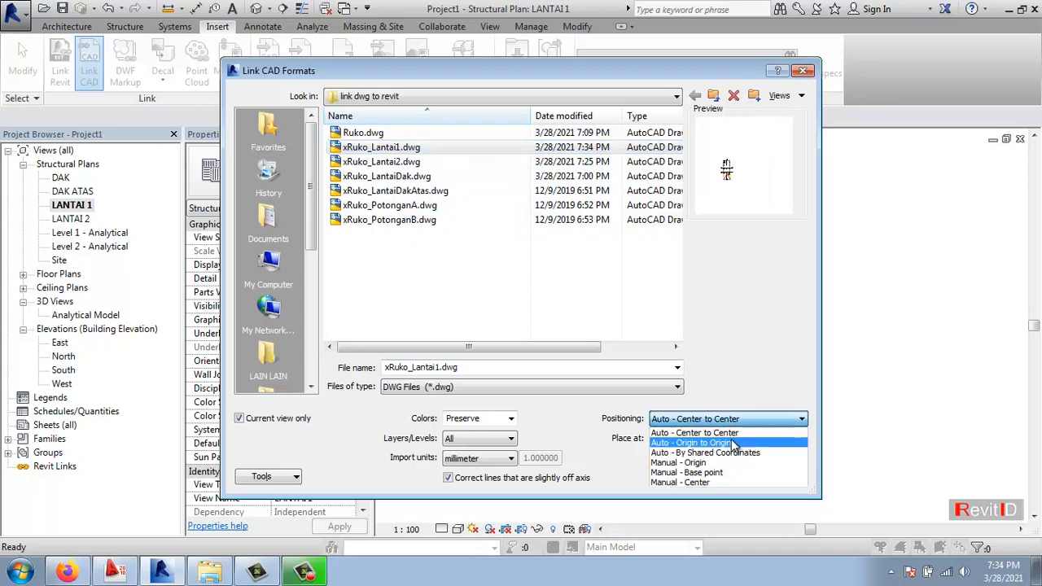
click(733, 443)
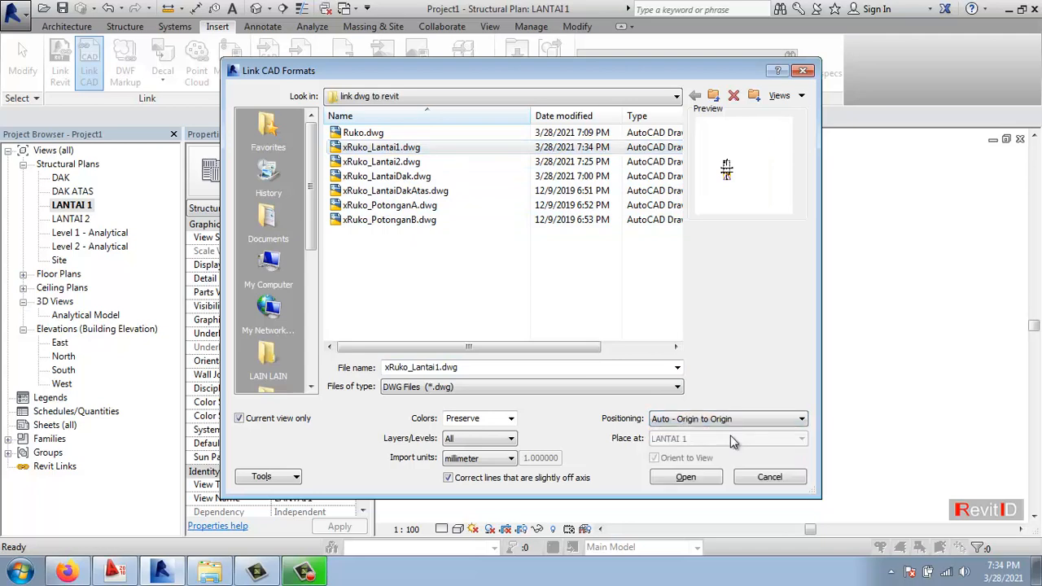
click(675, 478)
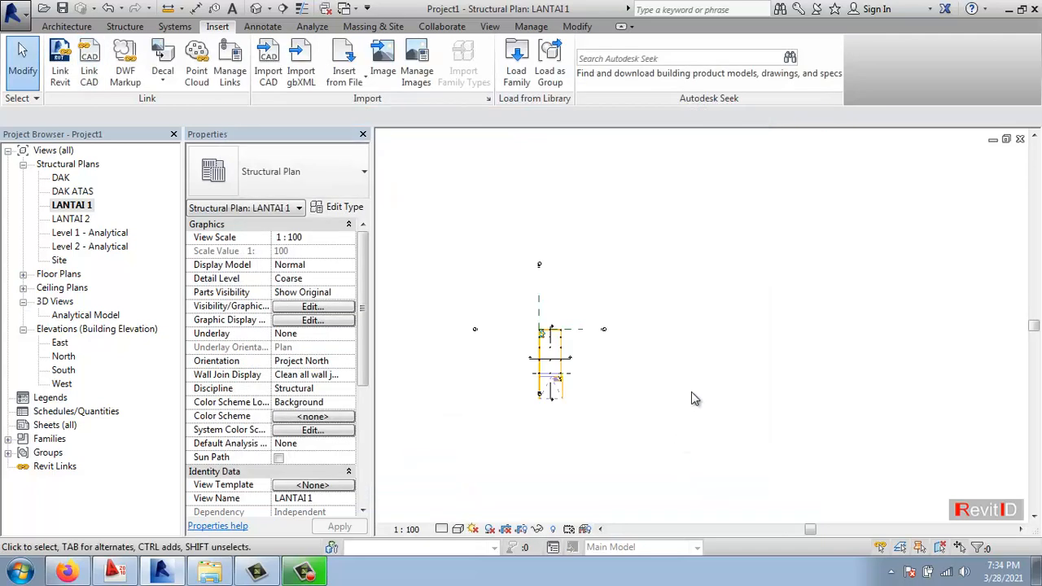
scroll(537, 338, up, 4)
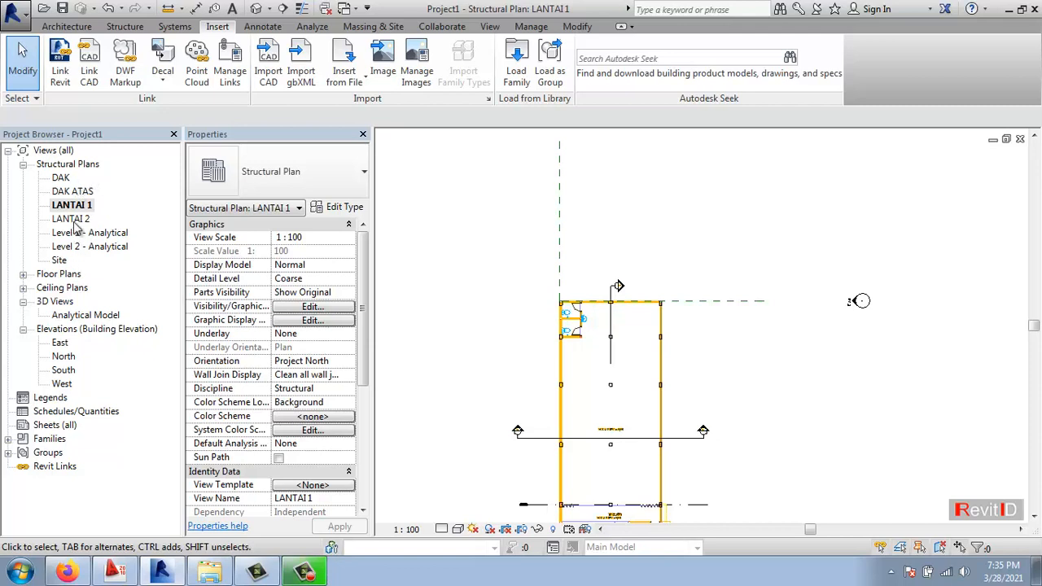
scroll(586, 286, down, 2)
middle_drag(646, 447, 660, 334)
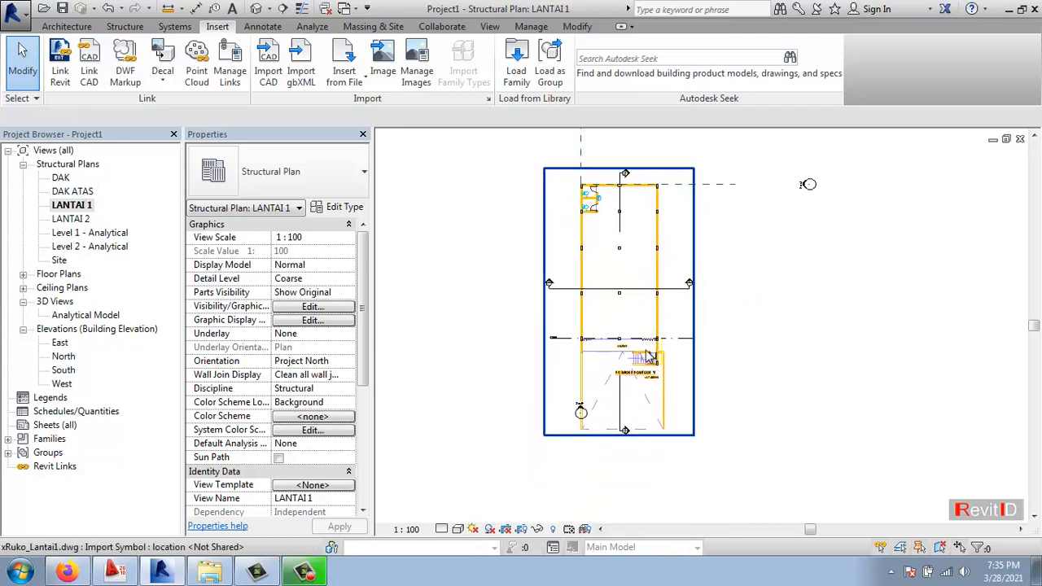
Move the South elevation marker straight down so it sits below the linked LANTAI 1 floor plan
scroll(649, 334, down, 1)
middle_drag(769, 339, 752, 345)
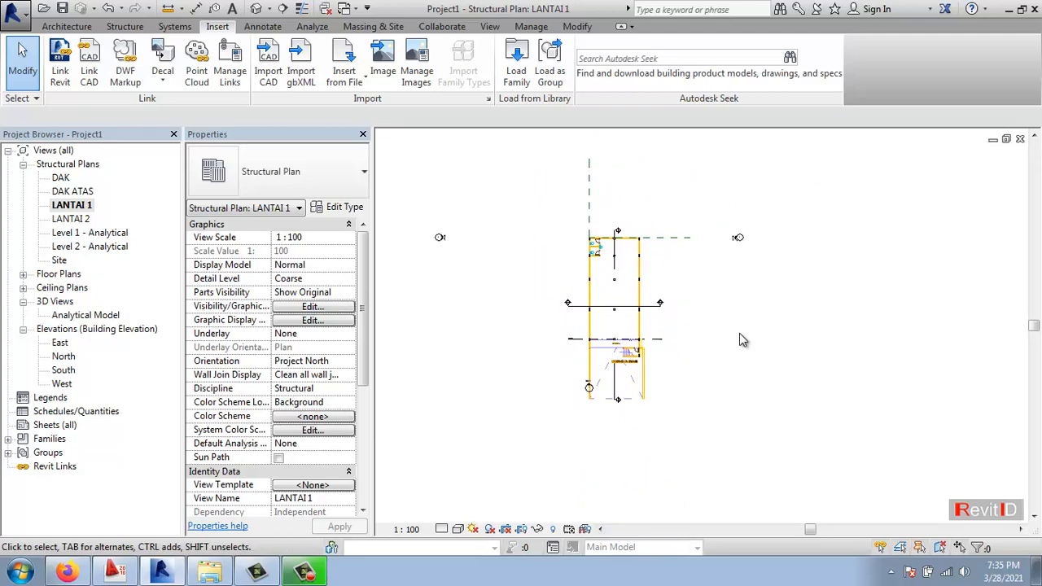
drag(464, 320, 665, 423)
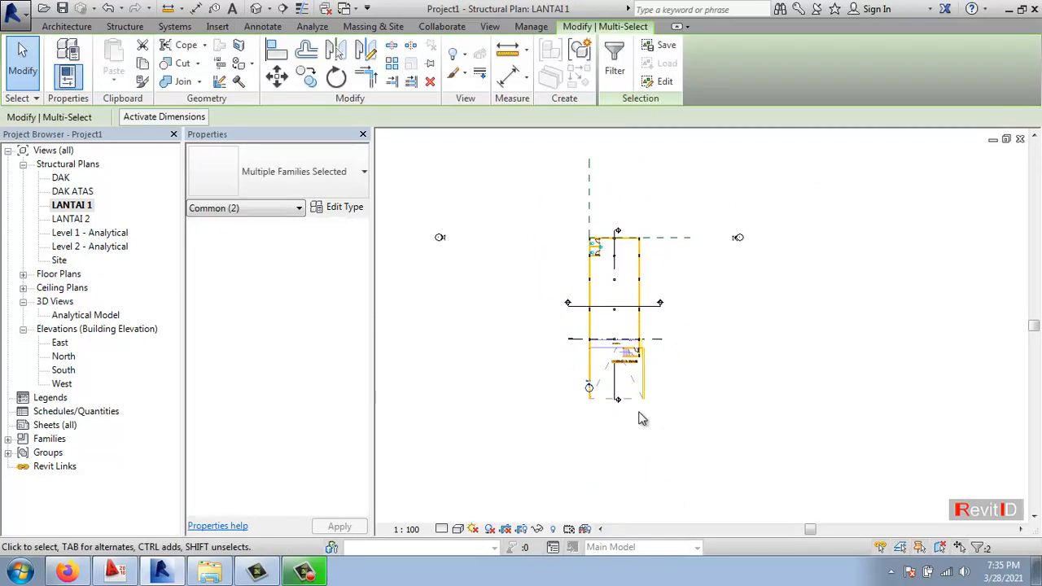
scroll(606, 403, up, 3)
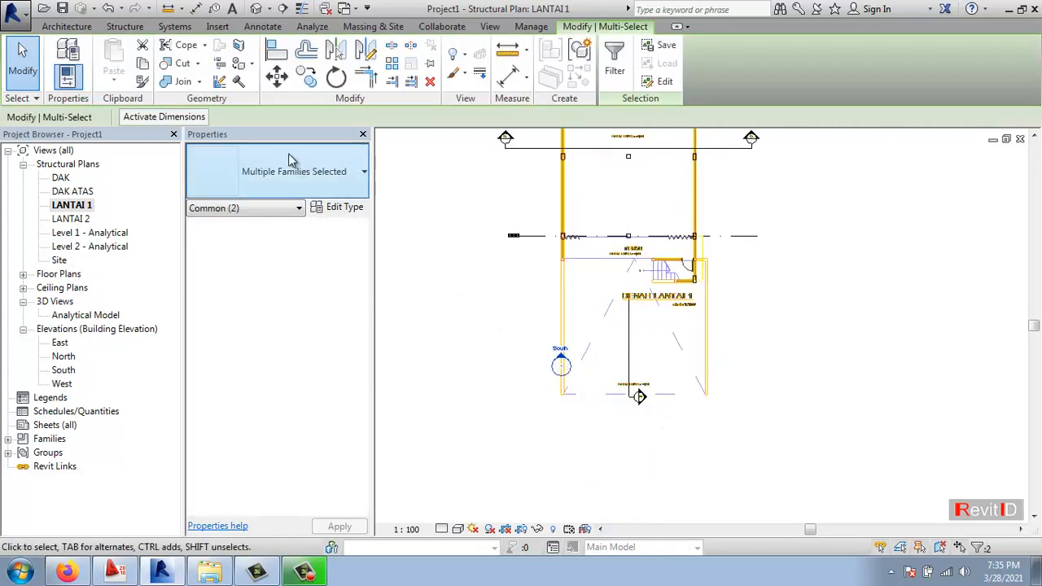
click(276, 76)
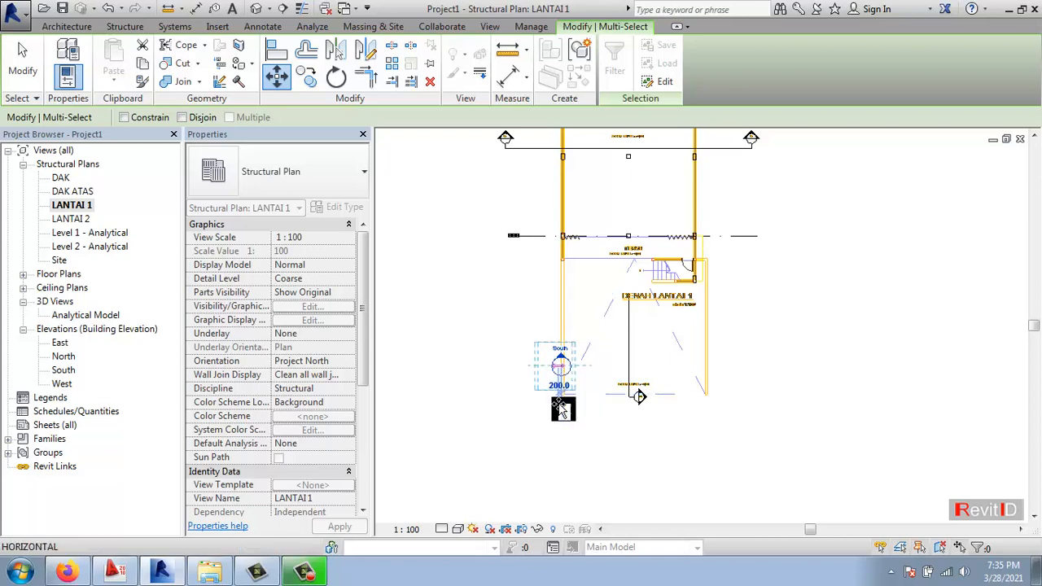
click(561, 504)
scroll(577, 396, down, 3)
mouse_move(652, 303)
middle_down()
mouse_move(634, 345)
mouse_move(643, 302)
middle_up()
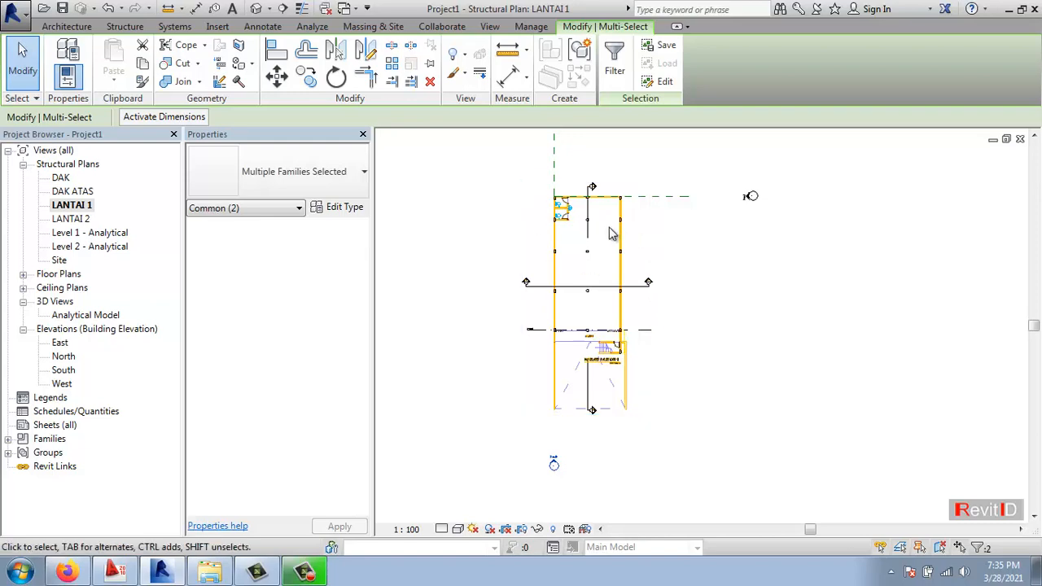
Link xRuko_Lantai2.dwg into the LANTAI 2 structural plan, current view only, in millimeters with Auto - Center to Center positioning
double_click(73, 220)
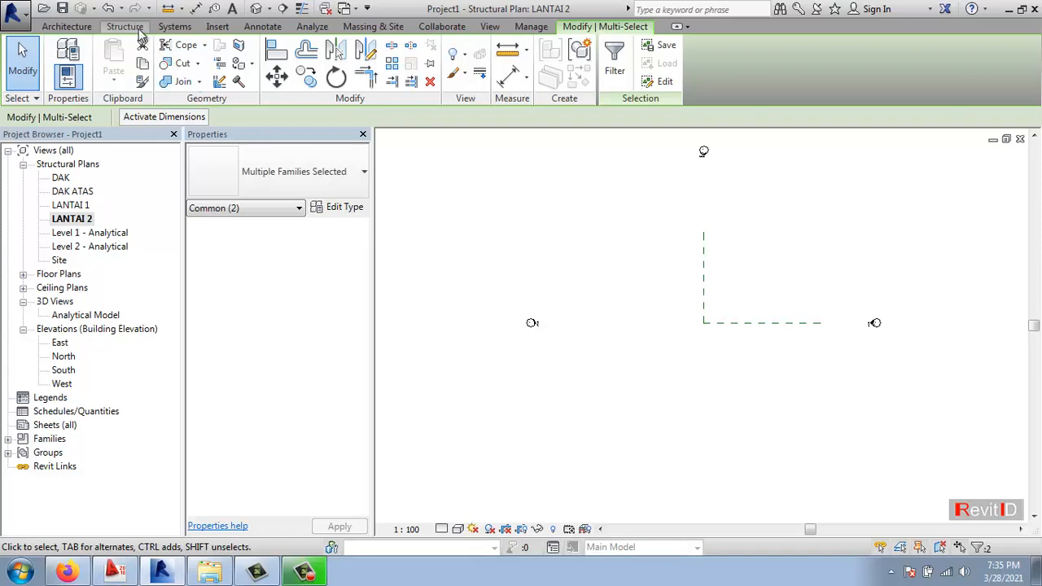
click(217, 26)
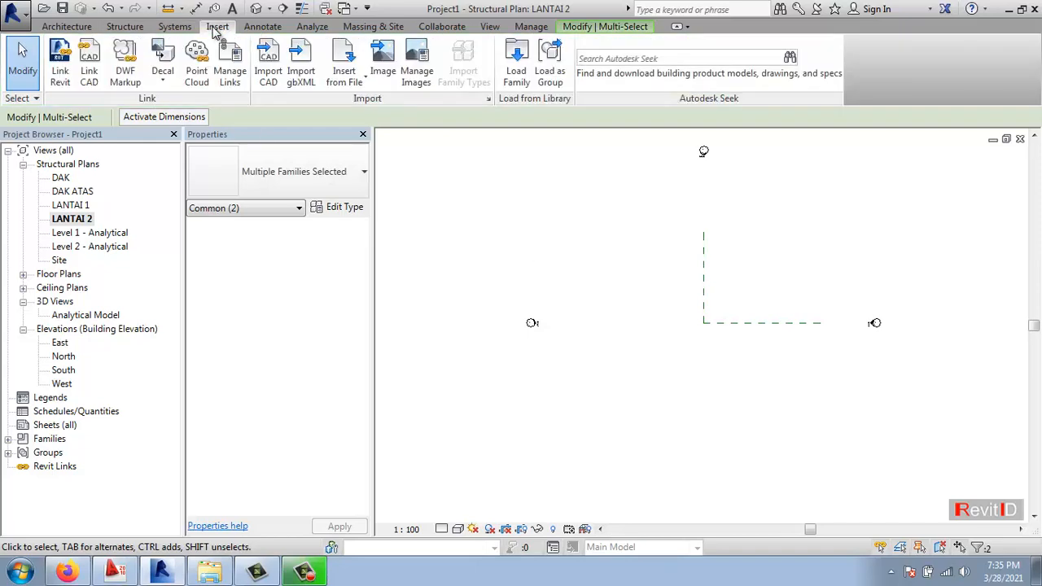
click(89, 67)
click(381, 162)
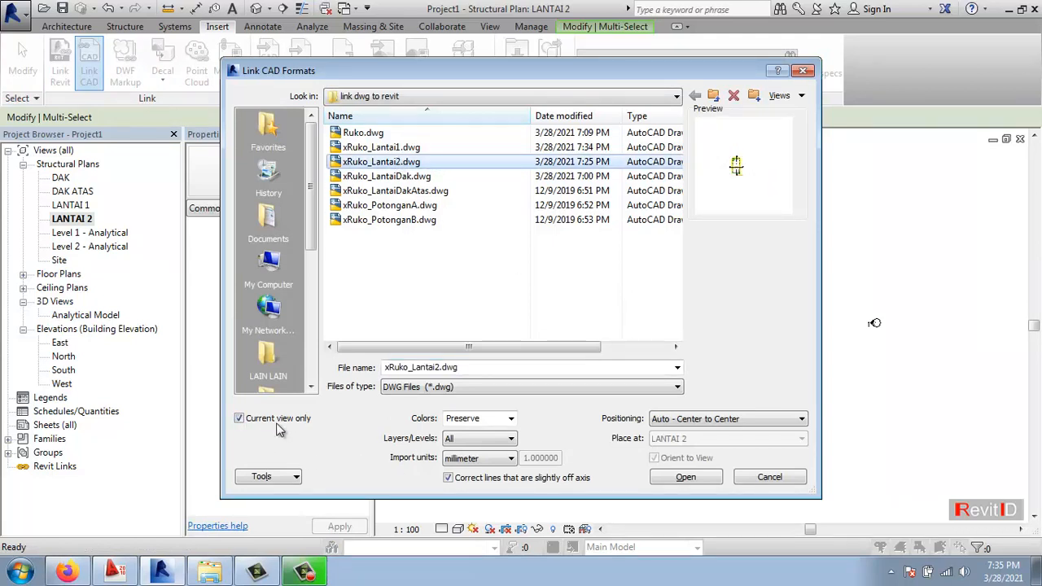
click(700, 479)
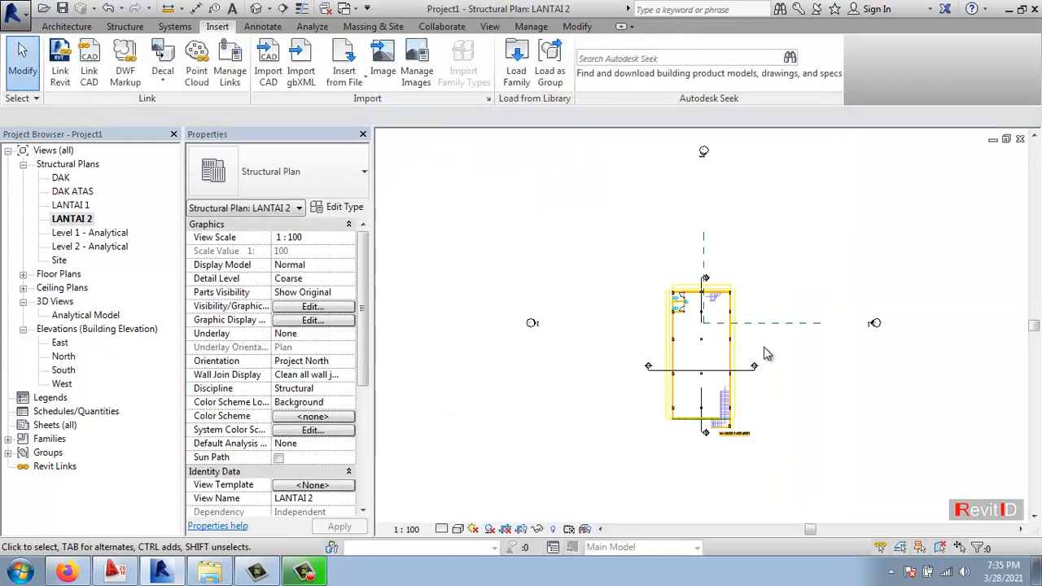
Move the linked LANTAI 2 drawing from its upper-left outer wall corner onto the horizontal reference plane
middle_drag(706, 420, 593, 396)
scroll(606, 342, up, 3)
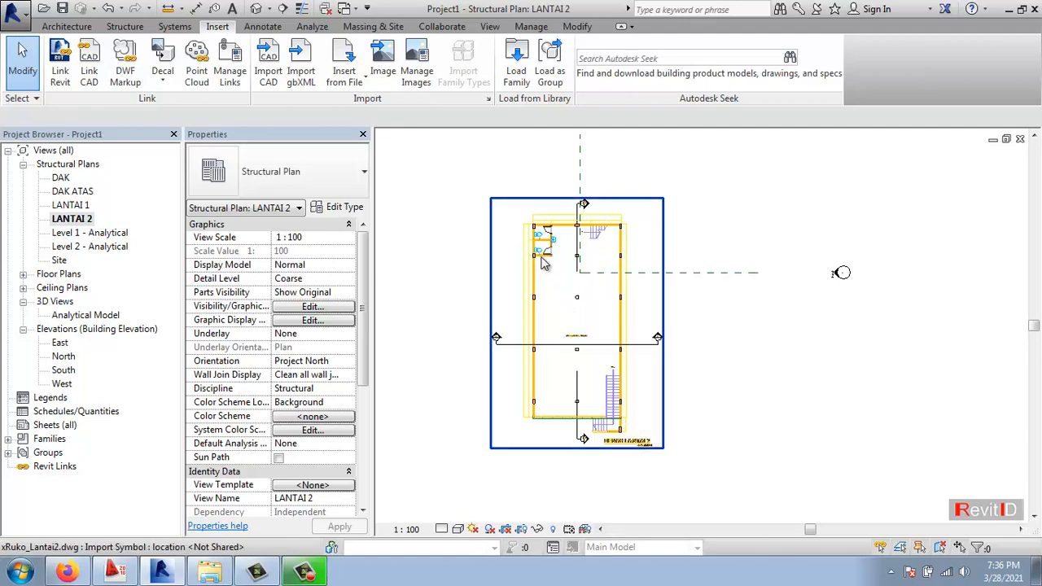
click(544, 263)
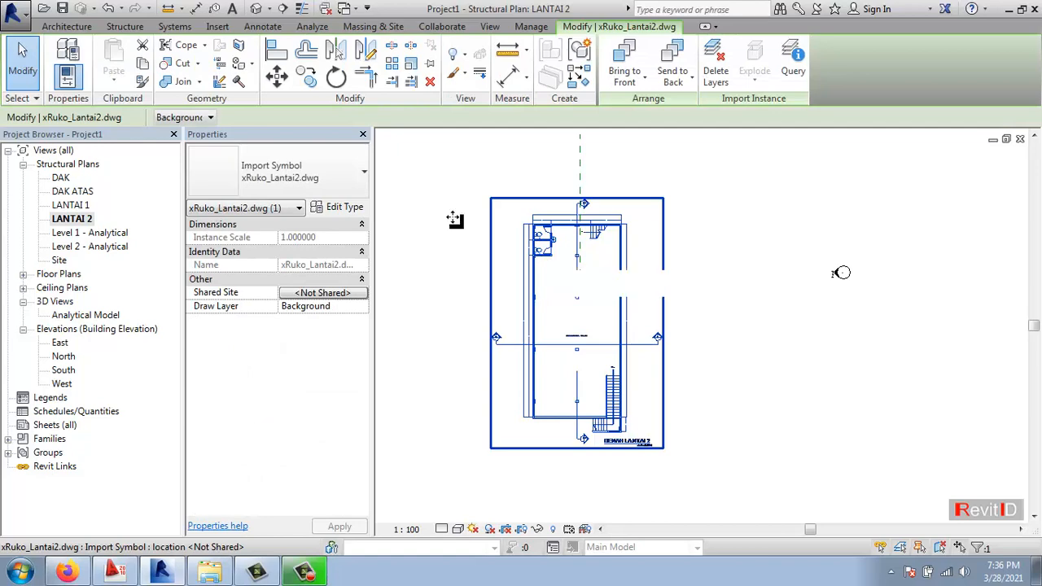
key(m)
key(v)
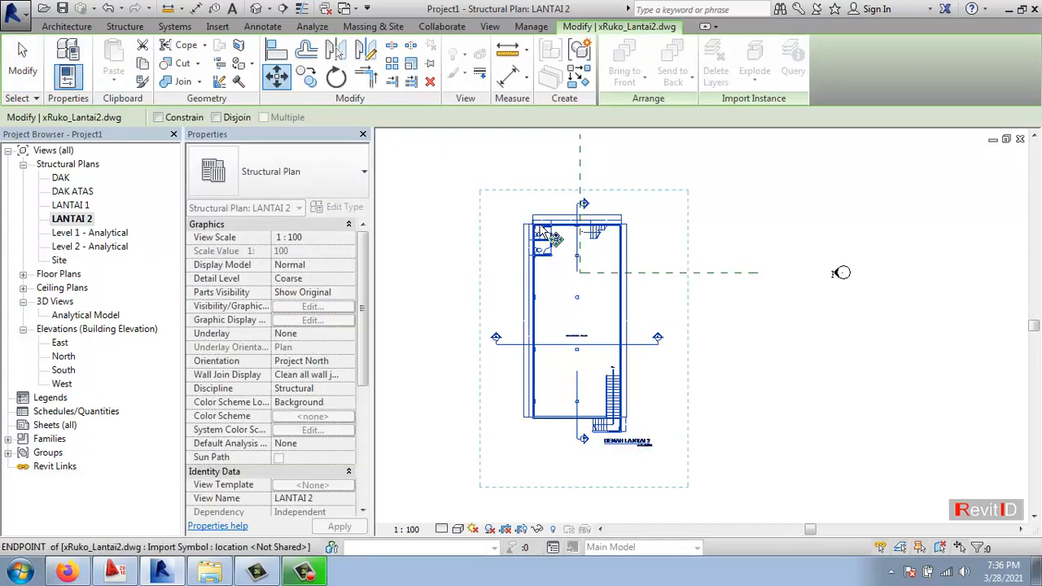
scroll(521, 223, up, 5)
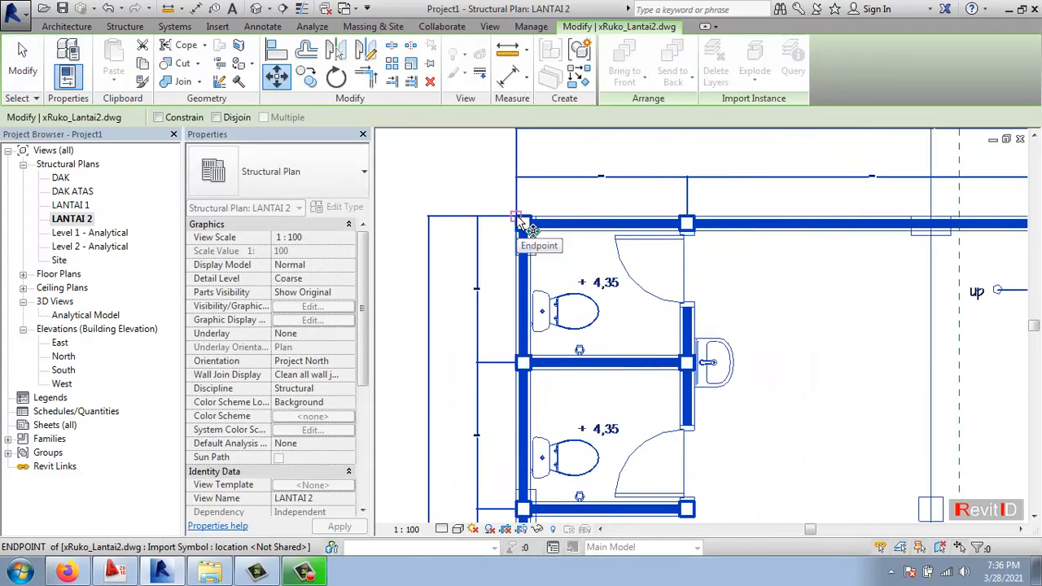
click(521, 223)
scroll(721, 272, down, 4)
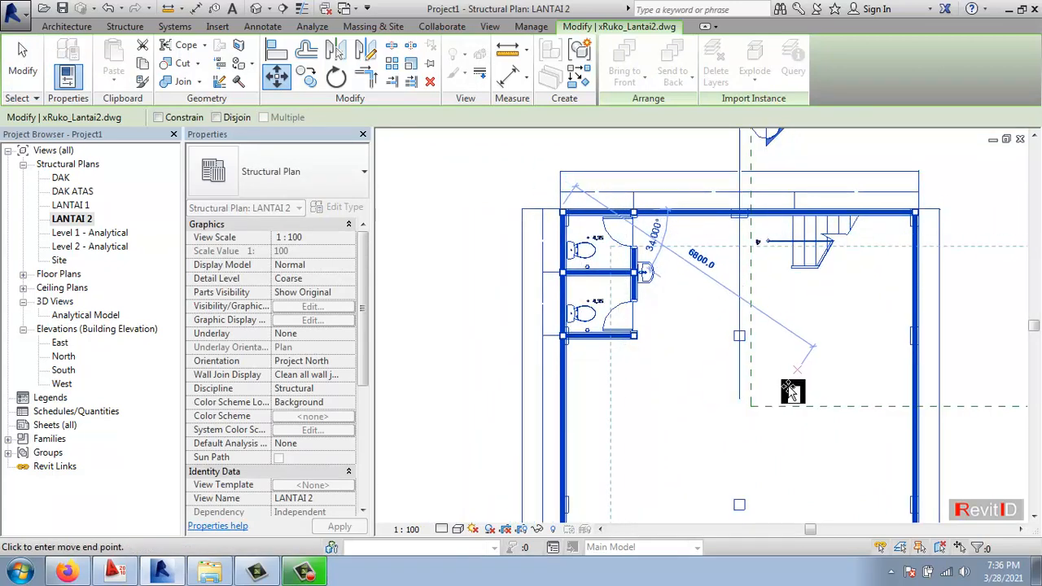
scroll(749, 415, up, 3)
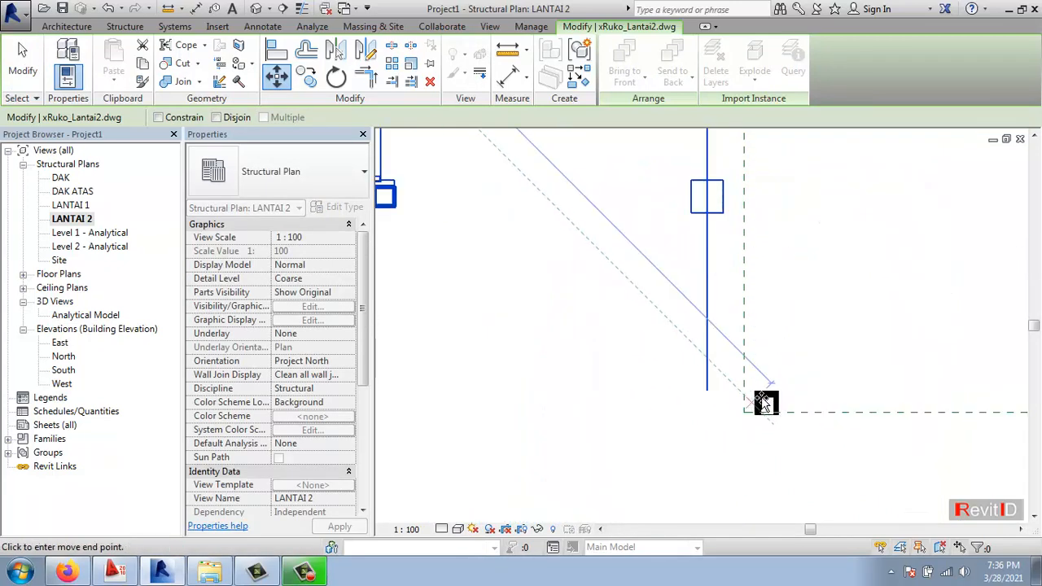
scroll(754, 415, down, 3)
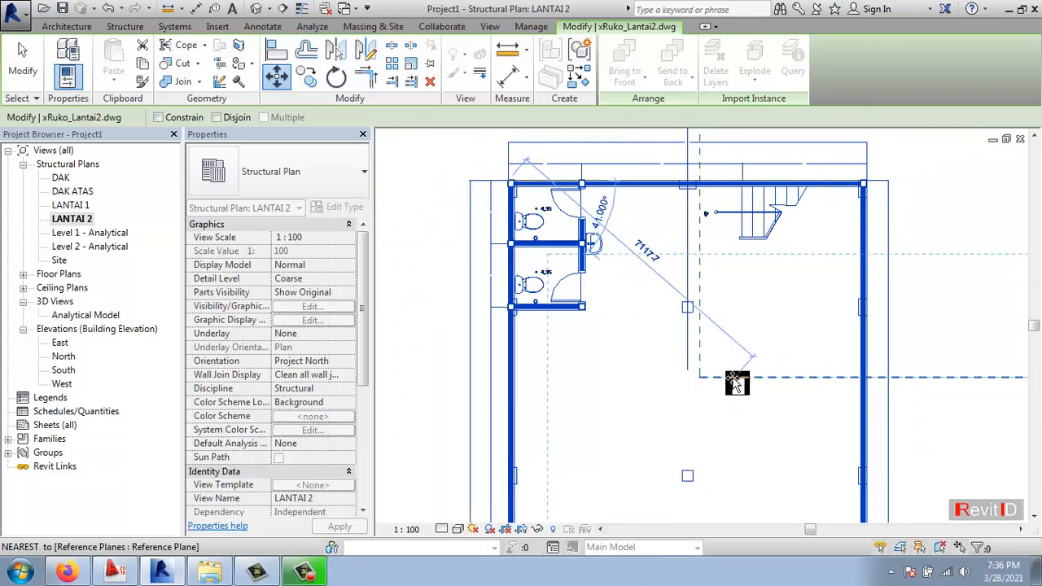
click(735, 381)
key(Escape)
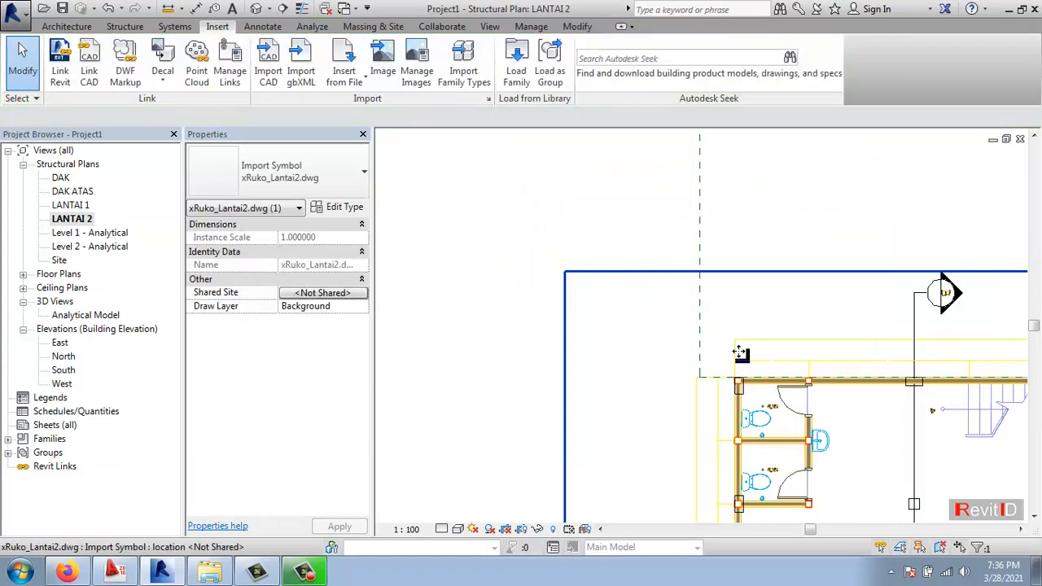
Align the left outer wall face of the linked LANTAI 2 drawing to the vertical reference plane
middle_drag(722, 384, 603, 335)
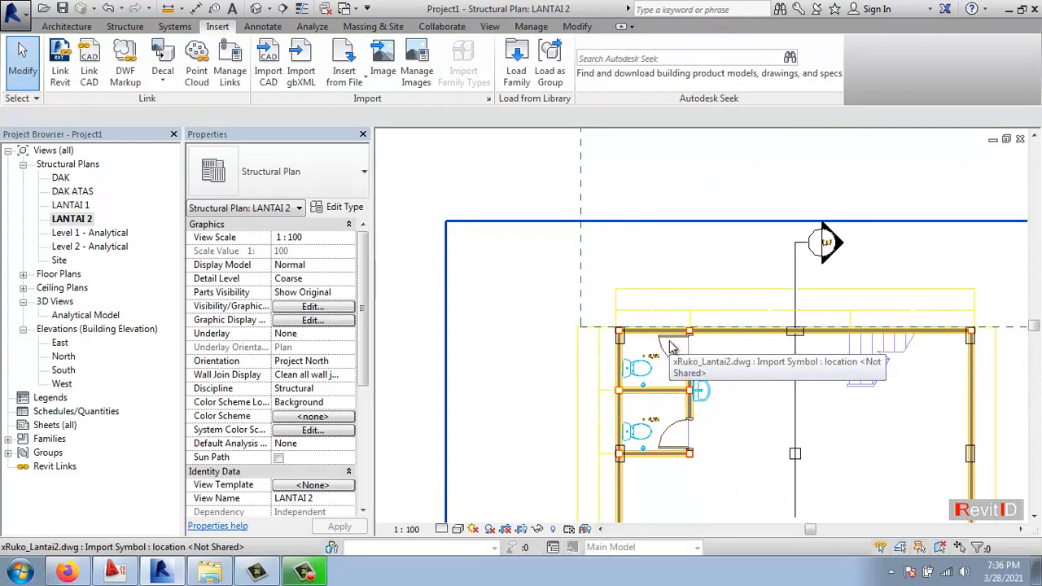
click(577, 27)
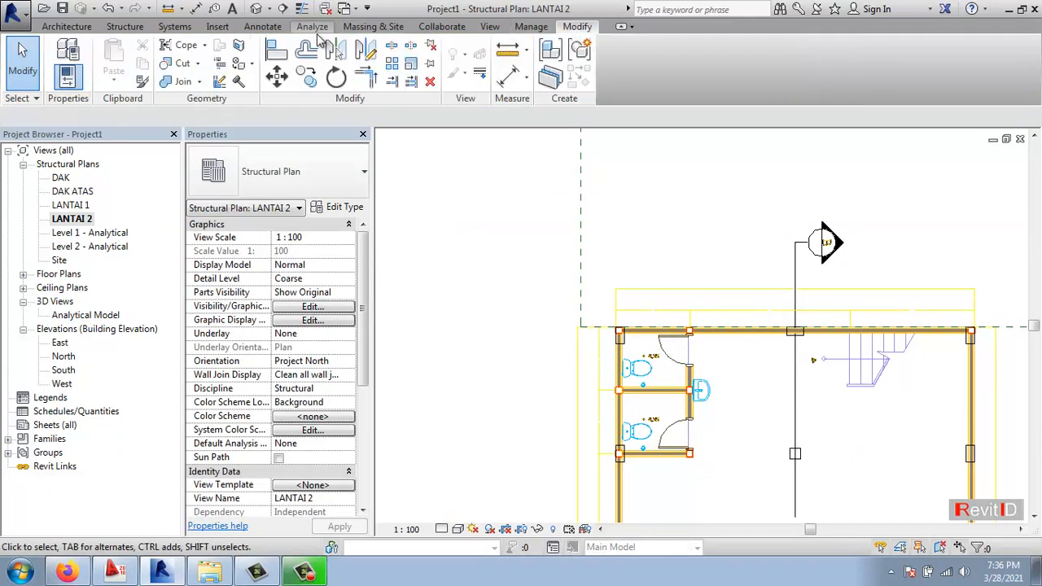
click(276, 50)
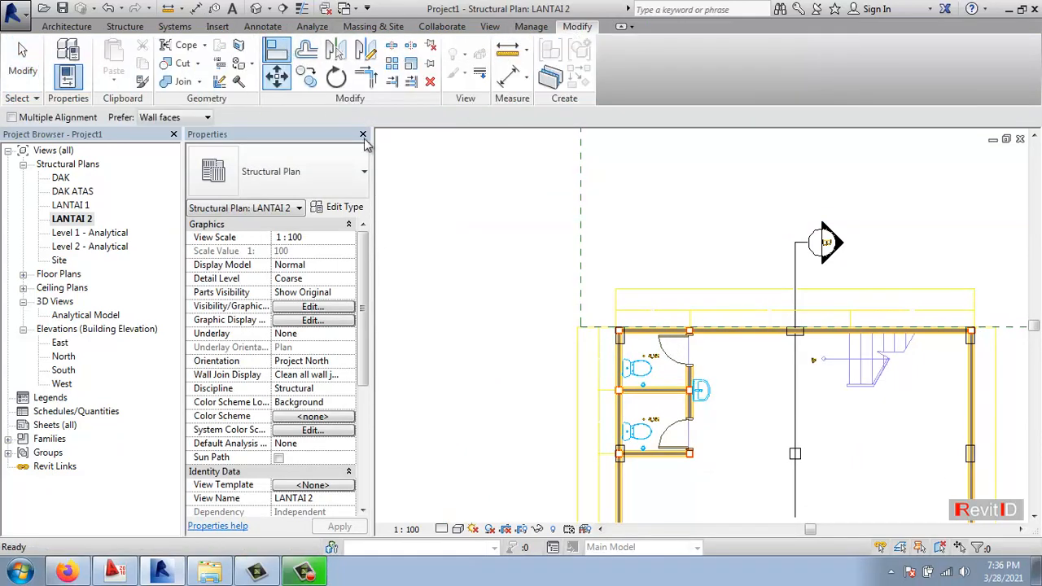
click(581, 194)
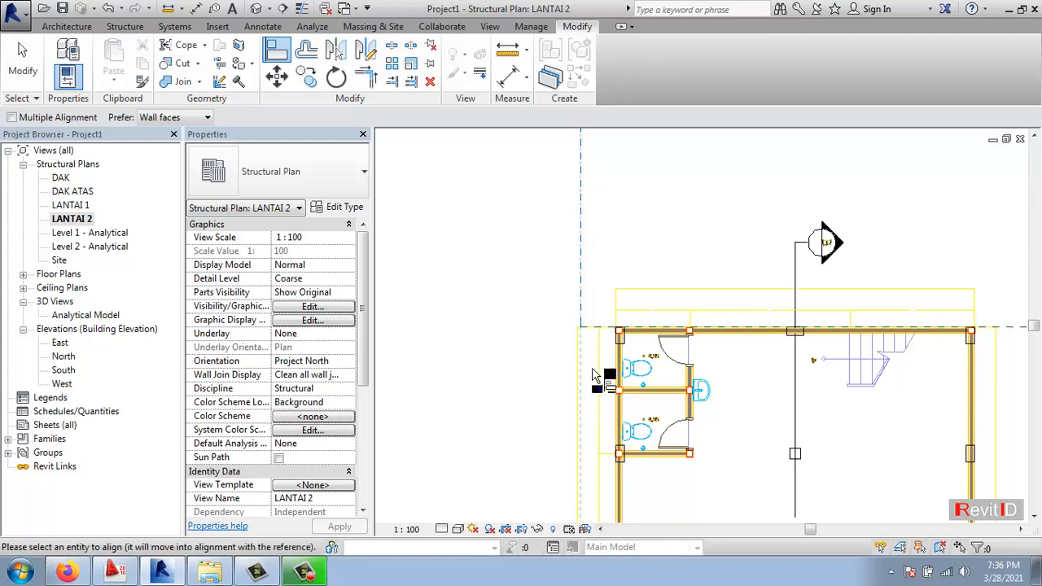
scroll(619, 372, up, 5)
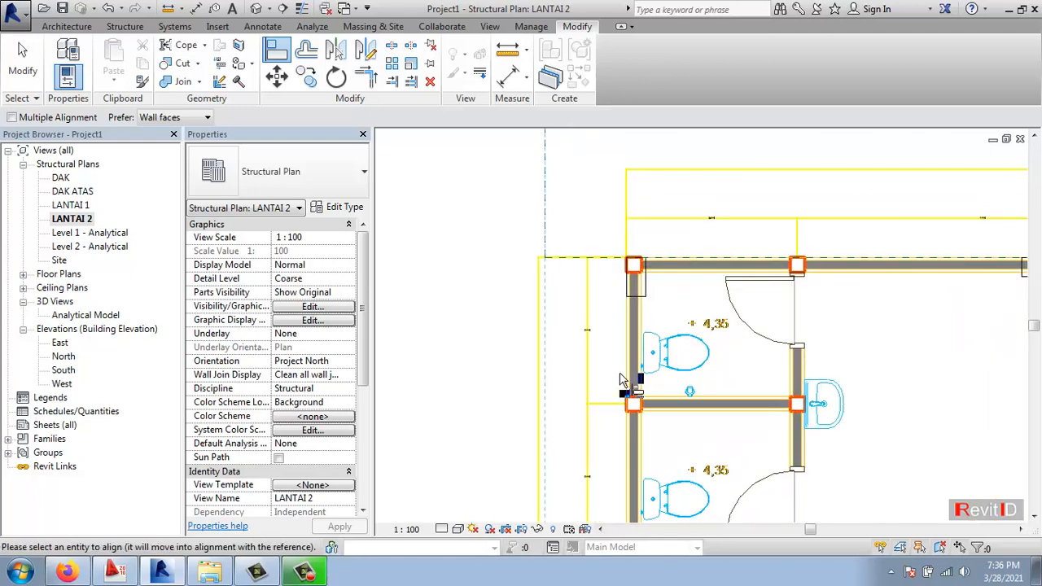
click(631, 315)
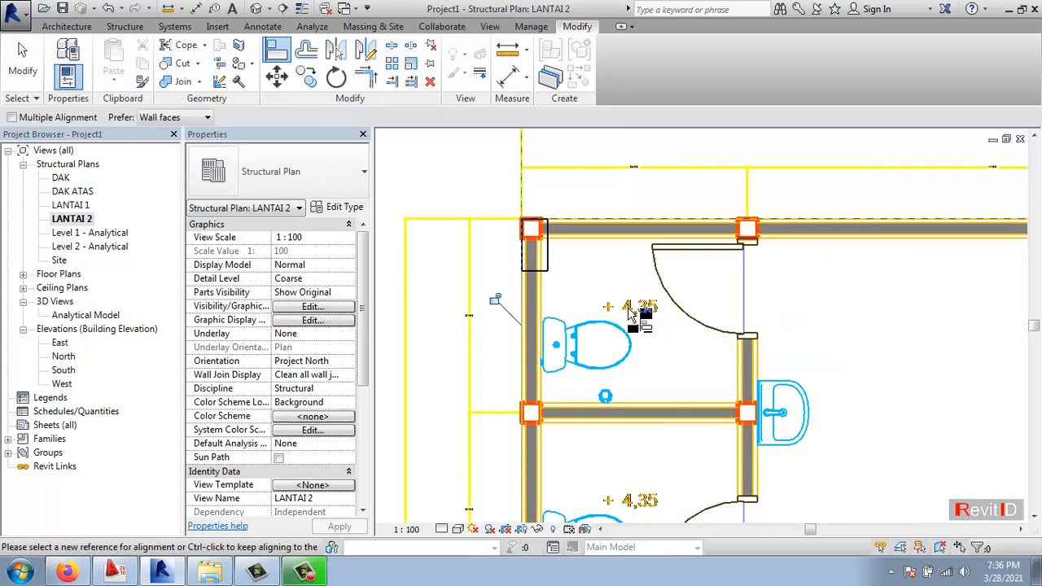
scroll(554, 309, down, 3)
middle_drag(589, 327, 537, 375)
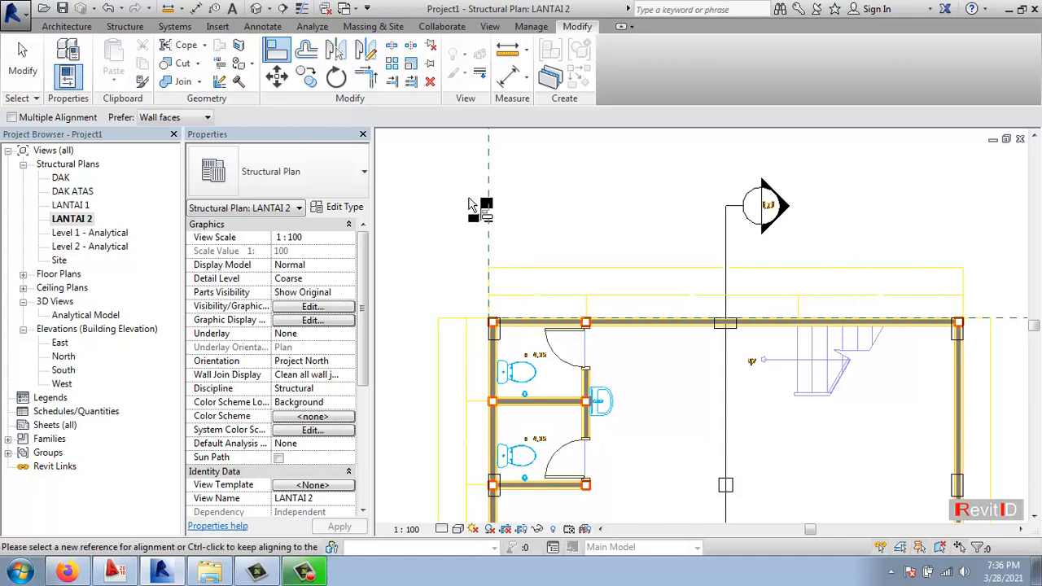
key(Escape)
key(Escape)
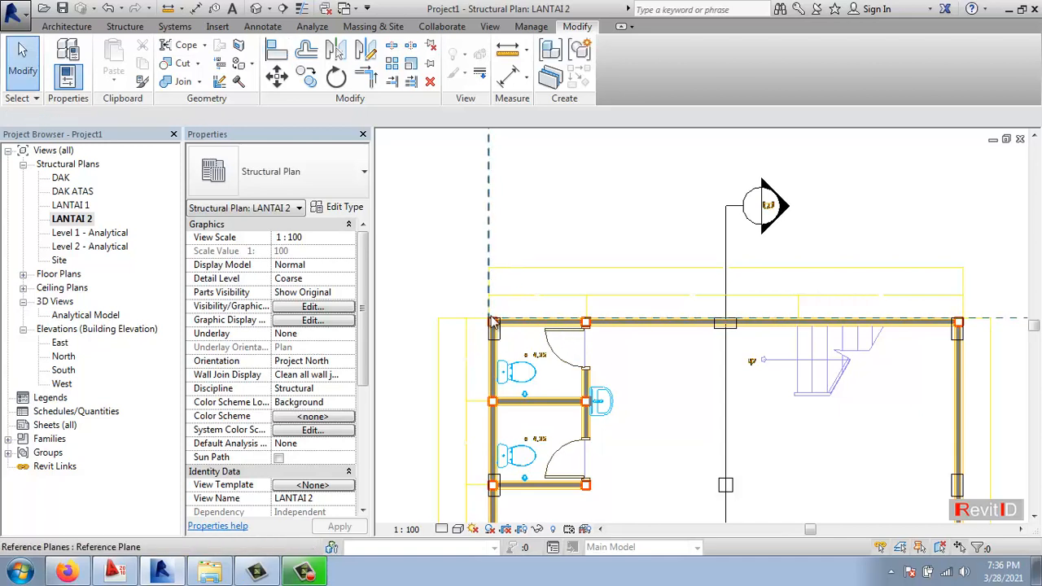
Compare the upper-left wall corner at the reference planes in the LANTAI 2 and LANTAI 1 plans
middle_drag(554, 338, 567, 300)
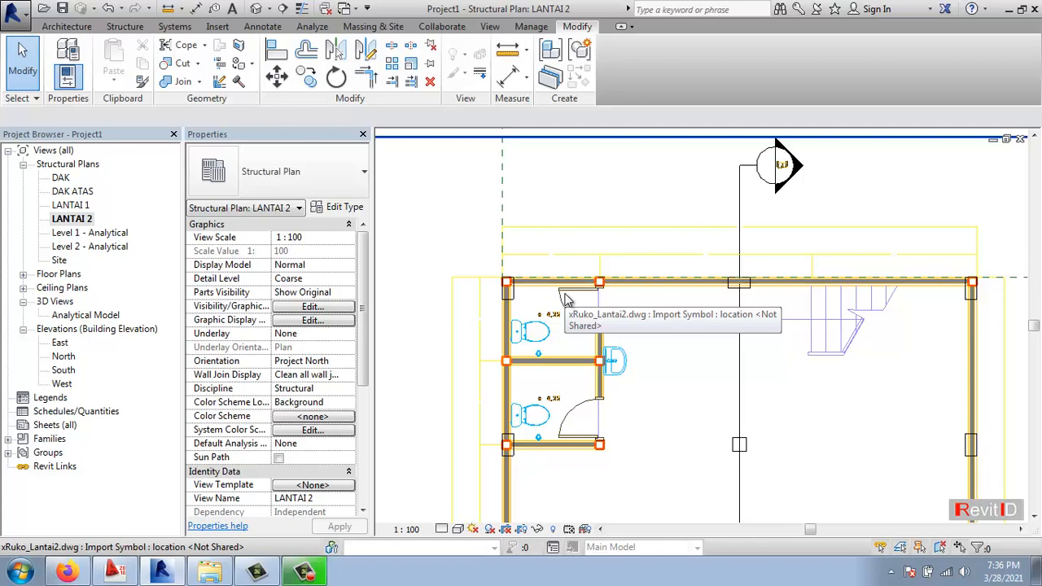
double_click(85, 206)
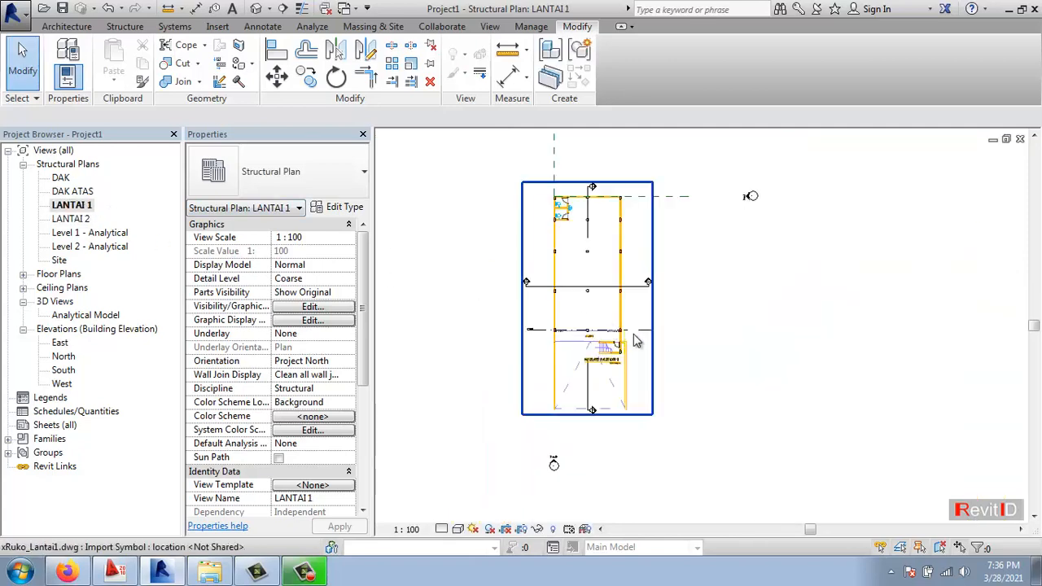
scroll(570, 204, up, 2)
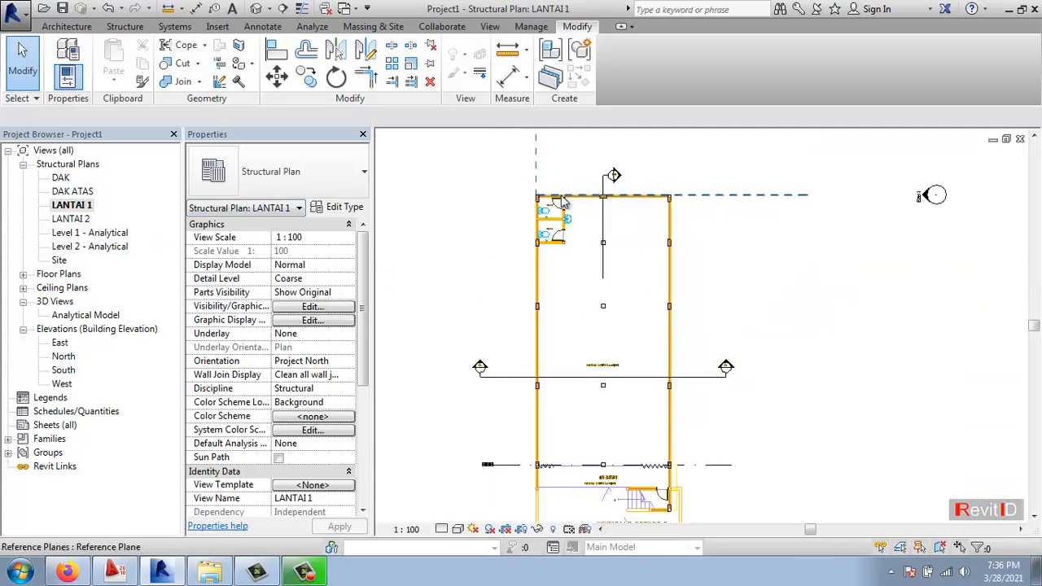
Link xRuko_LantaiDak.dwg into the DAK structural plan, current view only, in millimeters with Auto - Center to Center positioning
double_click(66, 180)
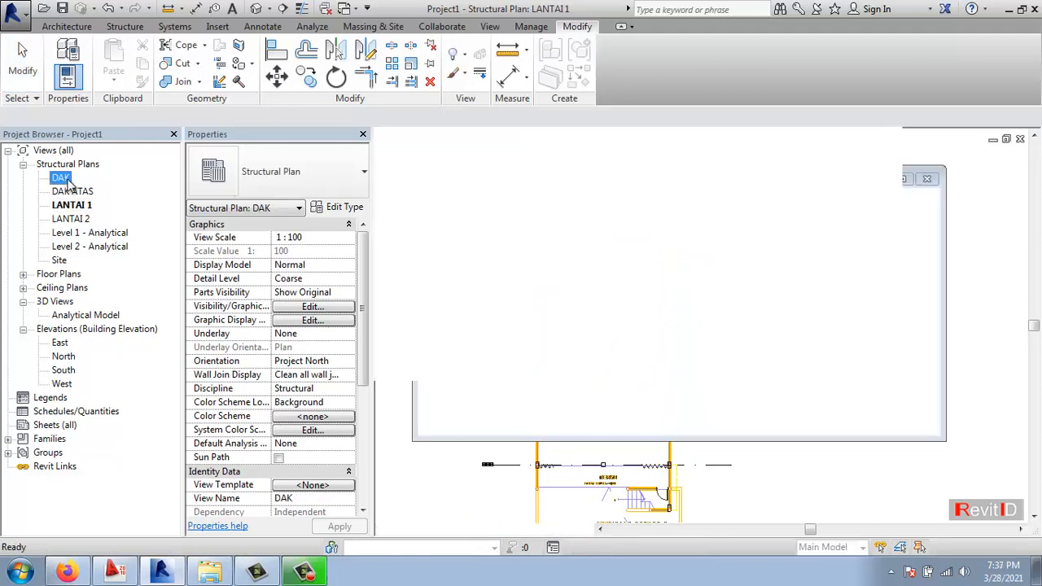
scroll(630, 279, down, 3)
middle_drag(630, 242, 629, 297)
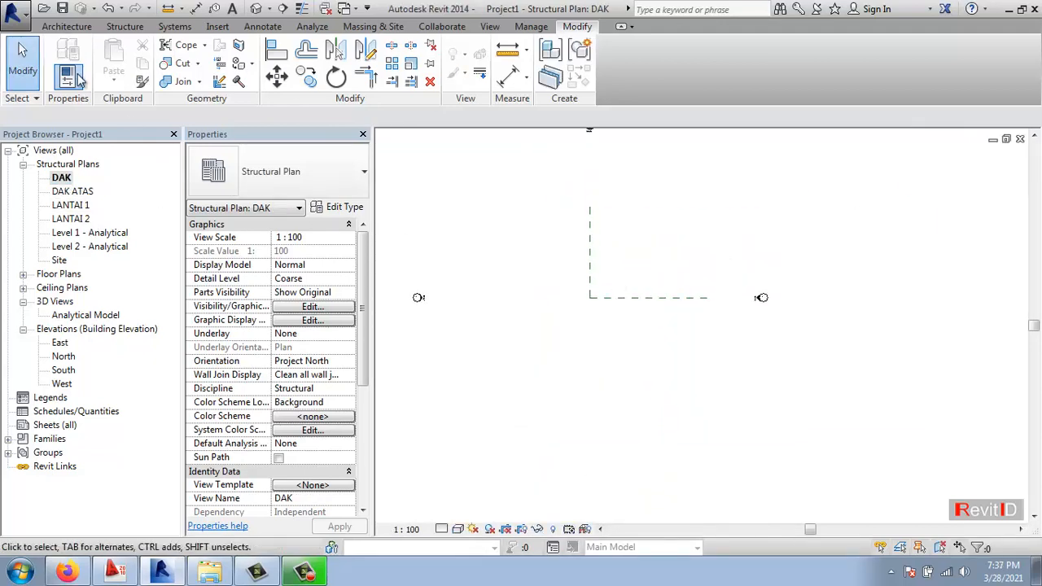
click(218, 26)
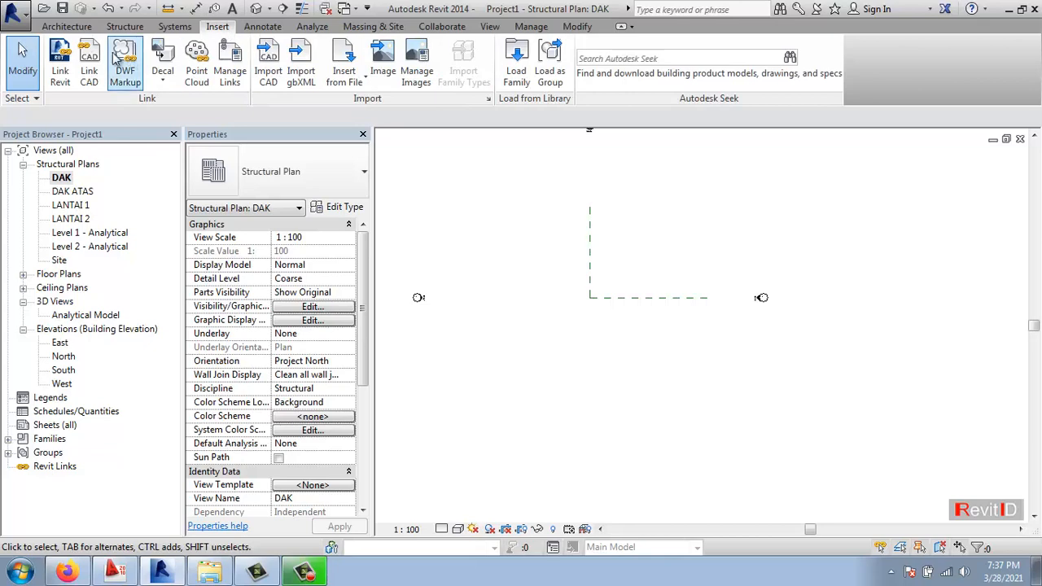
click(89, 65)
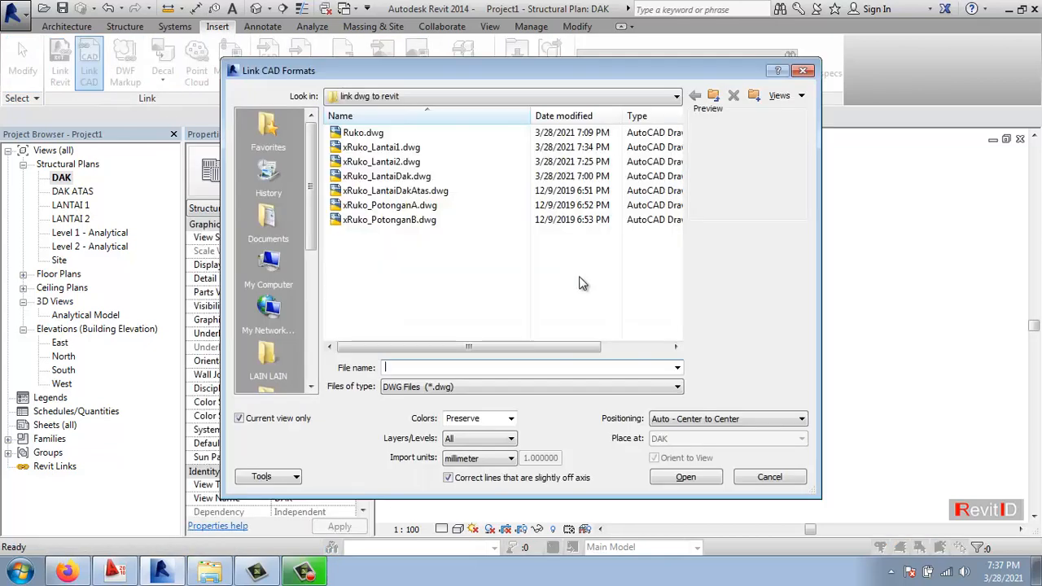
click(398, 174)
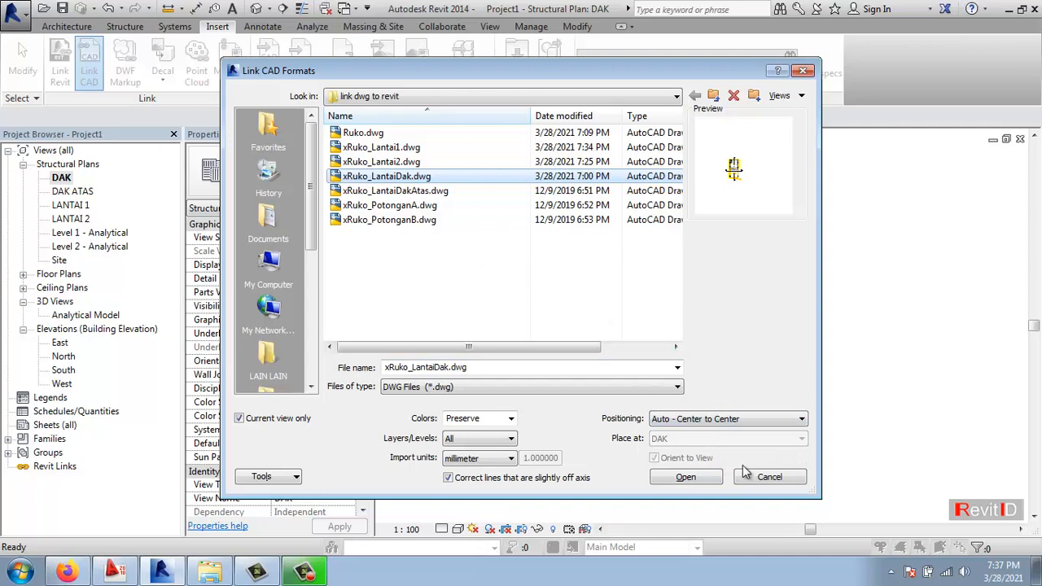
click(688, 477)
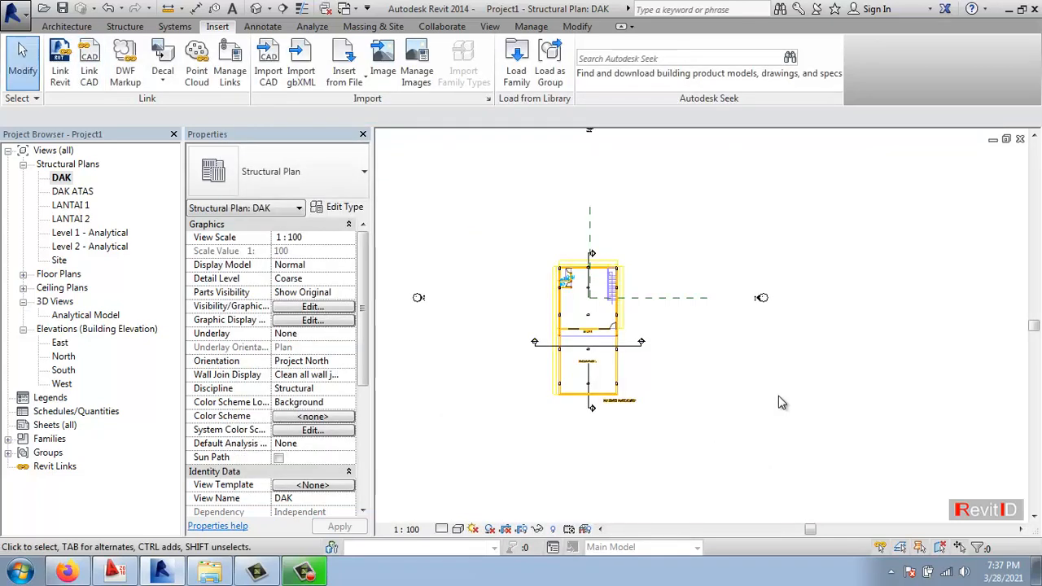
Align the upper outer wall face of the linked DAK drawing to the horizontal reference plane
click(576, 26)
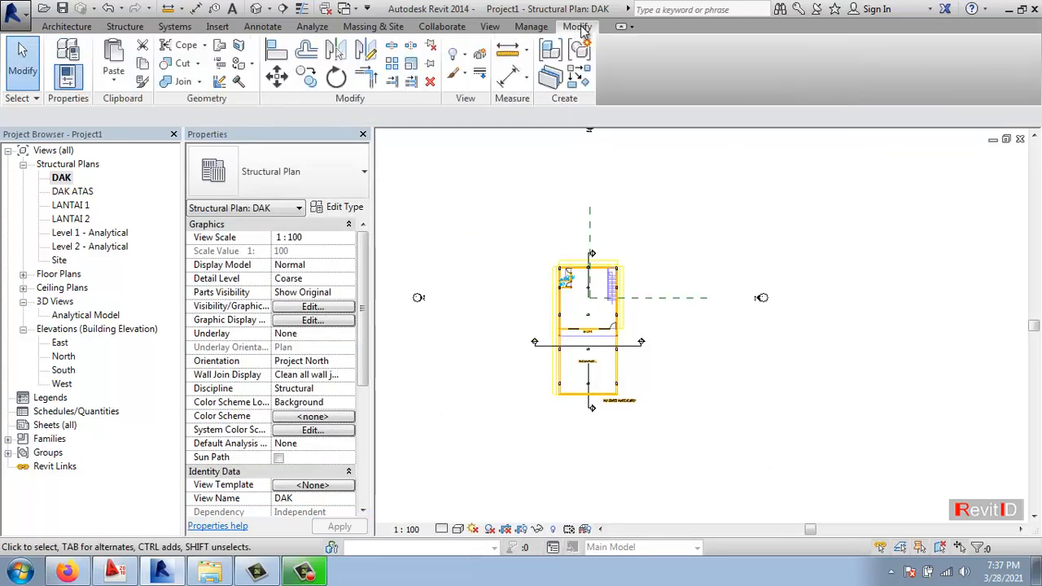
scroll(651, 299, up, 2)
click(669, 298)
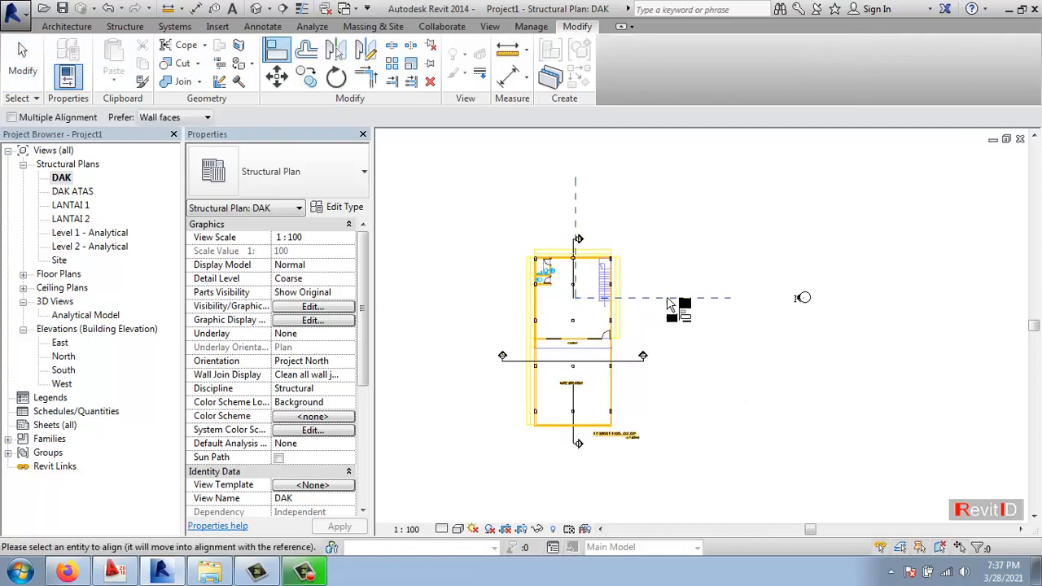
scroll(561, 282, up, 6)
scroll(492, 411, up, 4)
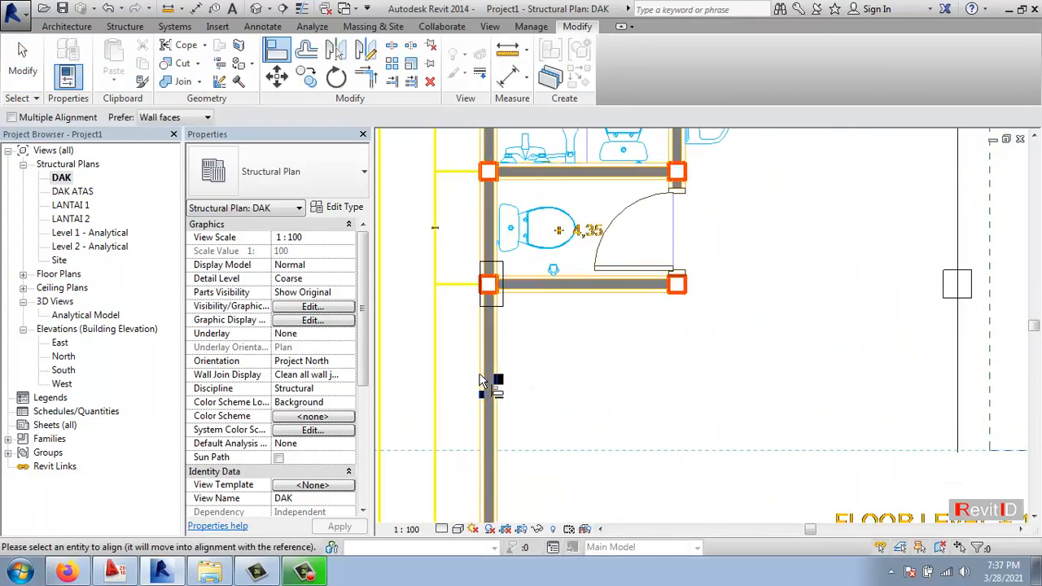
scroll(489, 380, down, 4)
scroll(666, 222, up, 5)
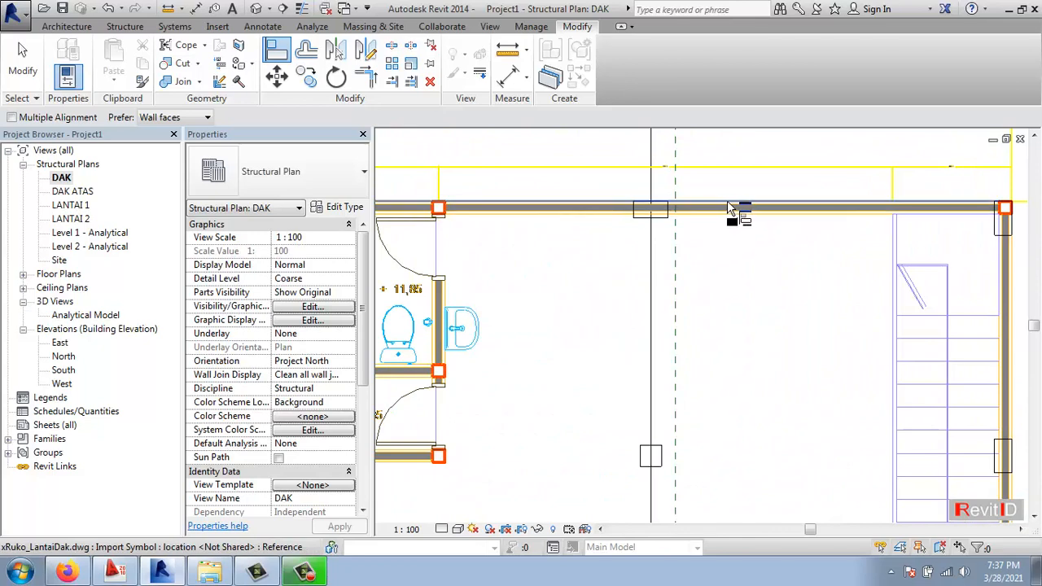
click(727, 206)
scroll(722, 201, down, 3)
Align the left outer wall face of the linked DAK drawing to the vertical reference plane
click(696, 228)
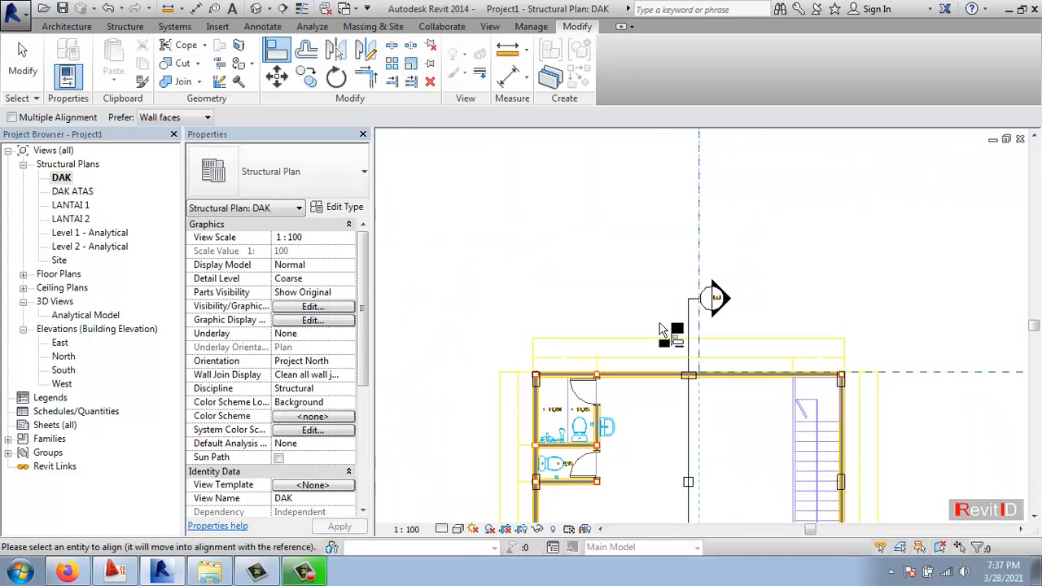
scroll(529, 415, up, 5)
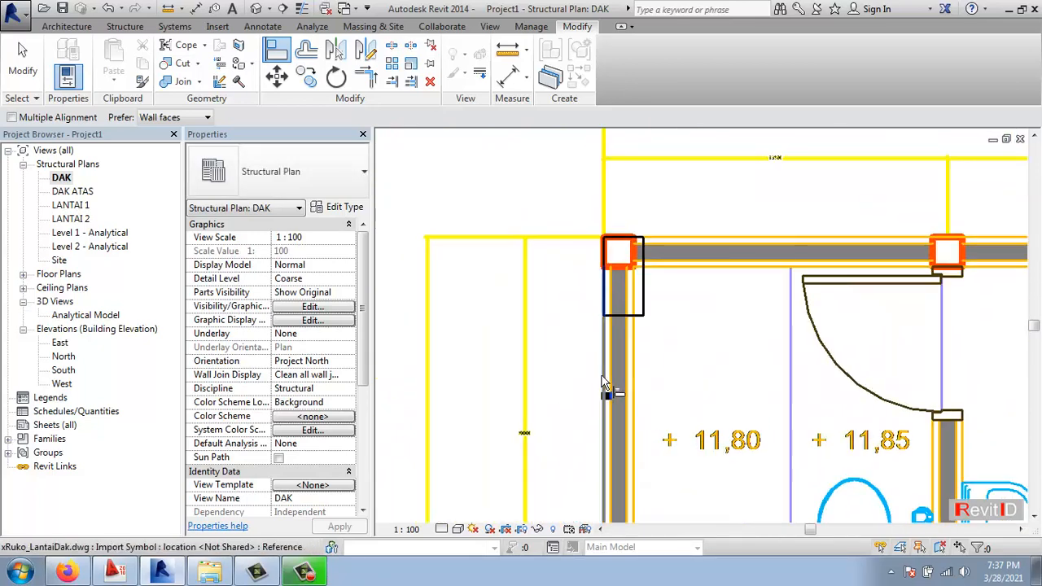
click(602, 387)
scroll(553, 328, down, 3)
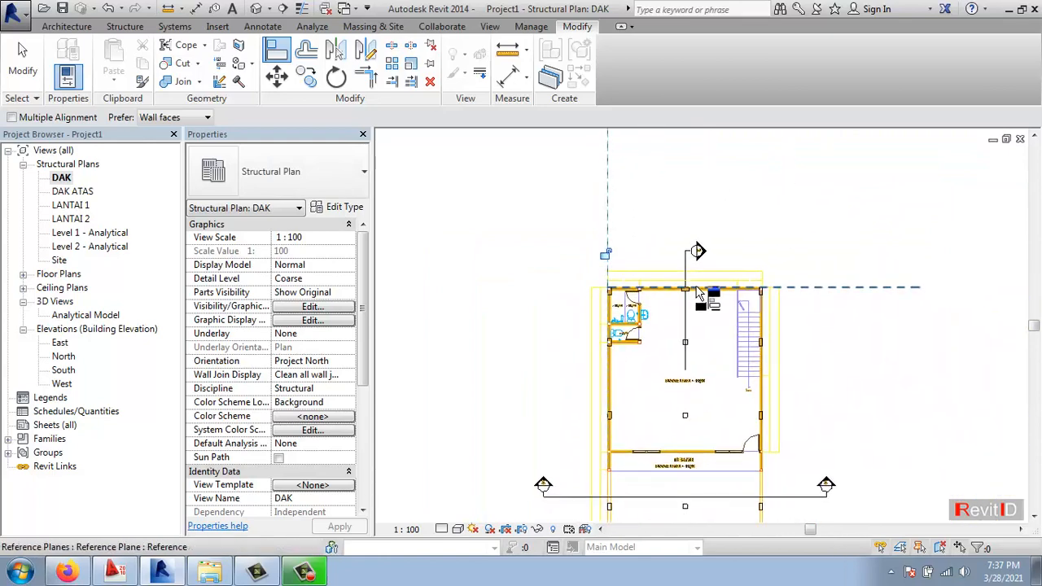
key(Escape)
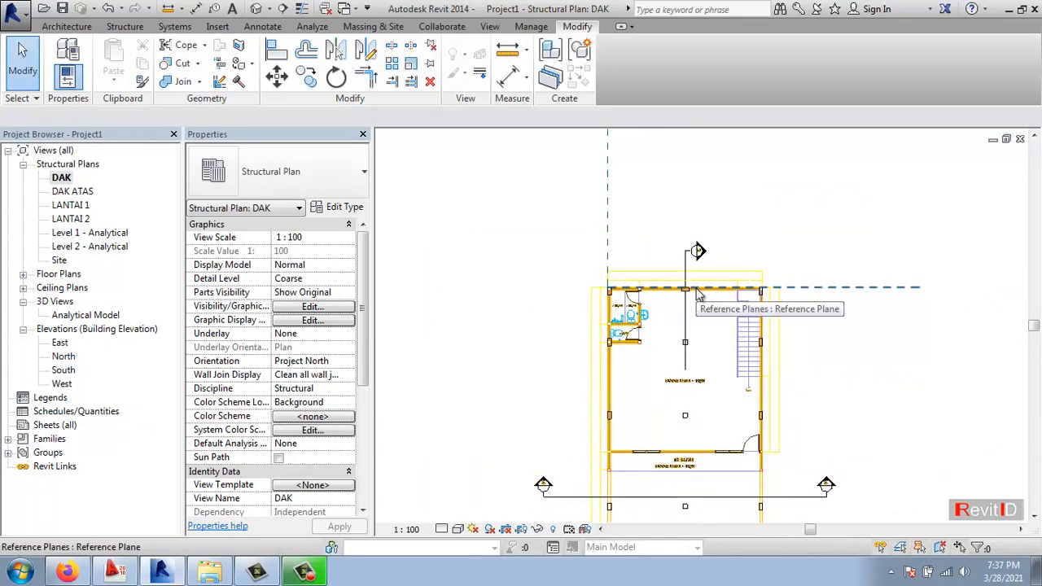
scroll(607, 199, down, 3)
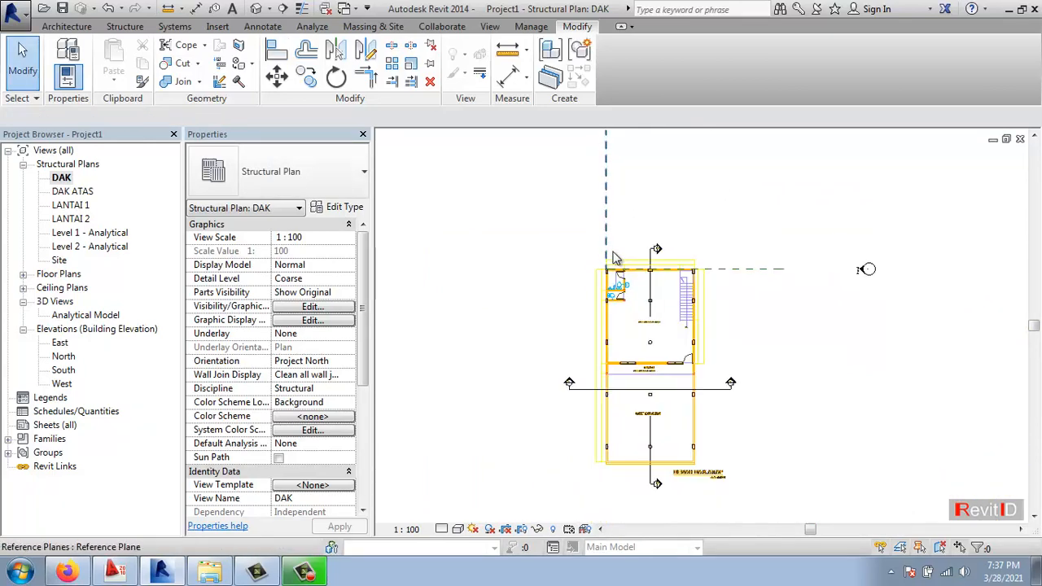
Link xRuko_LantaiDakAtas.dwg into the DAK ATAS structural plan, current view only, in millimeters with Auto - Origin to Origin positioning
double_click(85, 194)
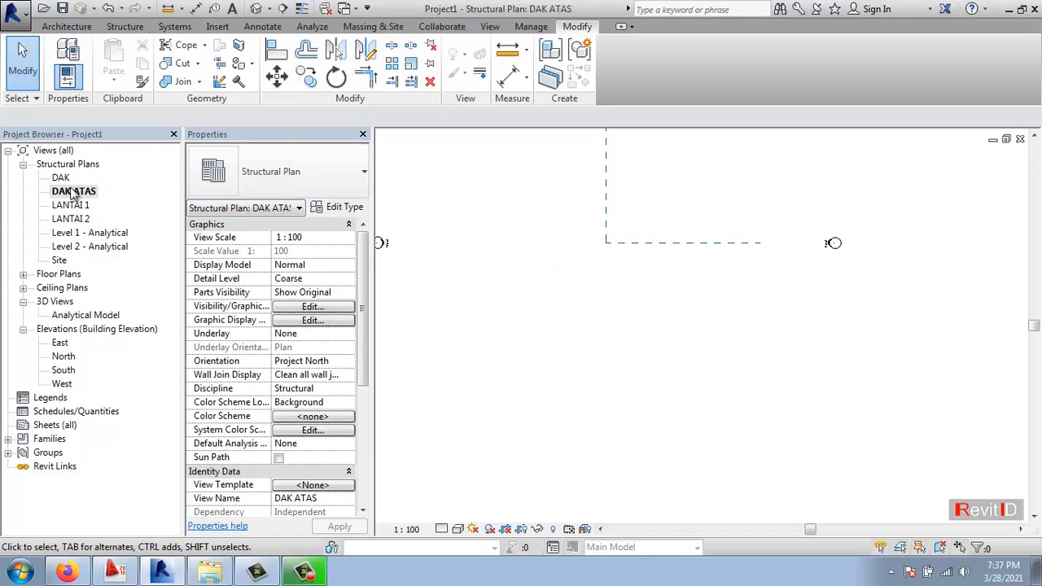
click(226, 27)
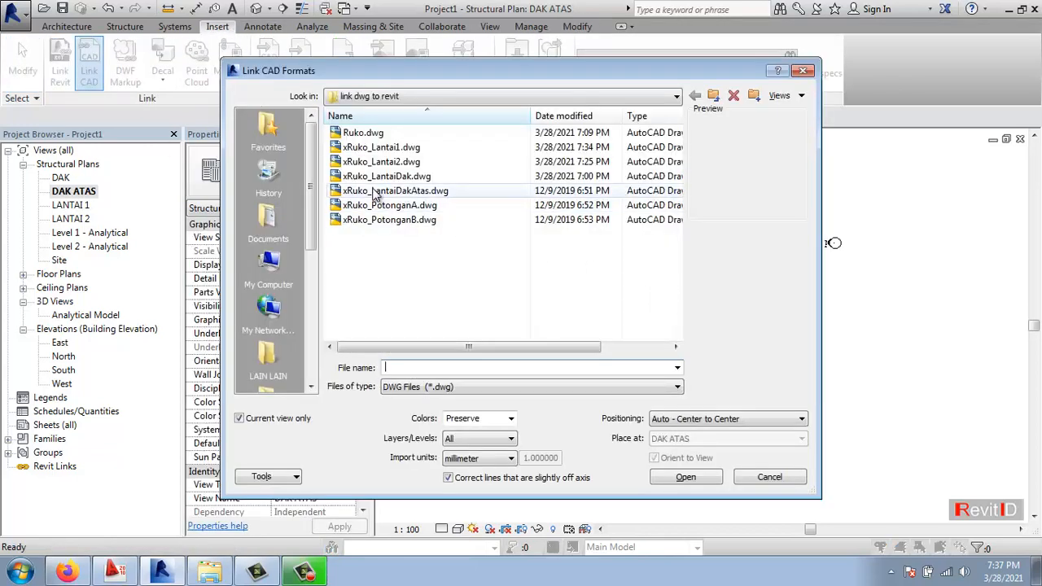
click(376, 192)
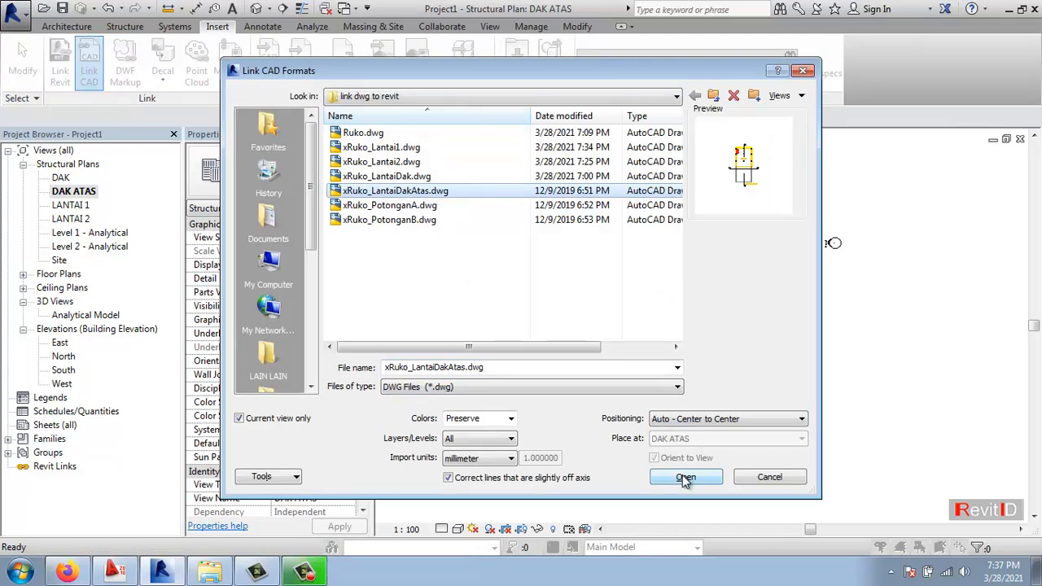
click(729, 419)
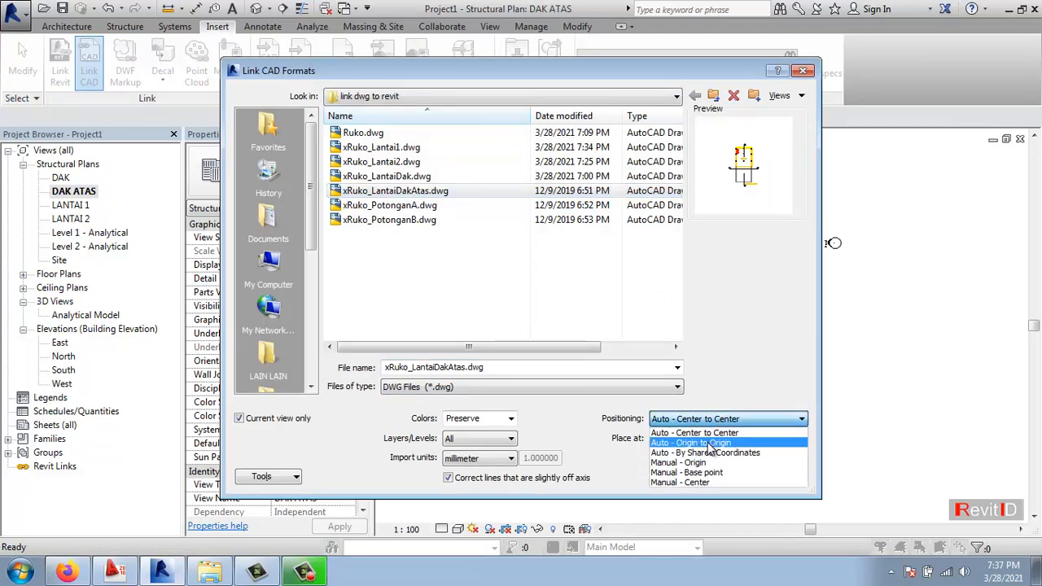
click(699, 443)
click(676, 479)
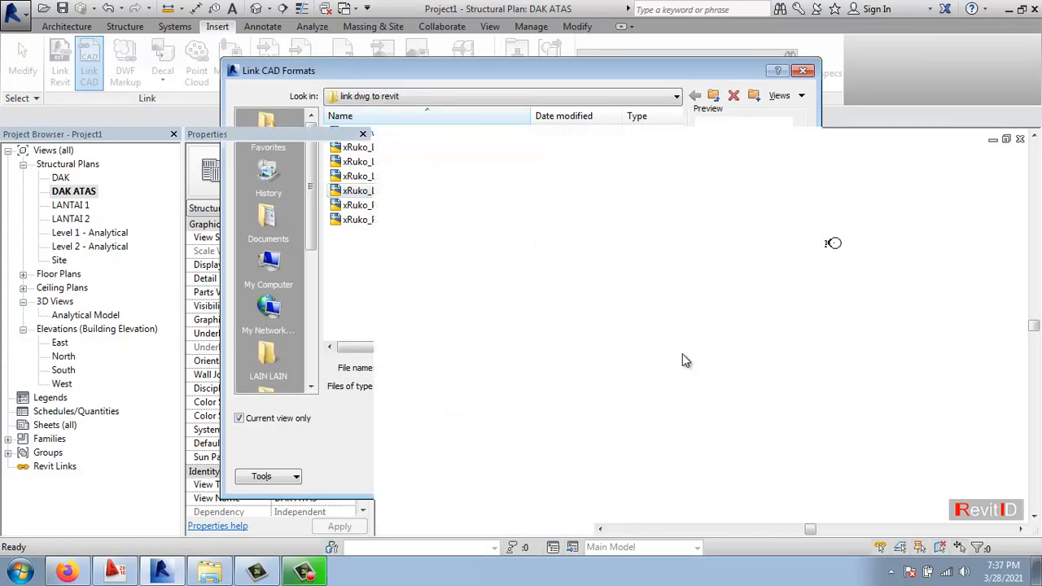
scroll(613, 258, up, 3)
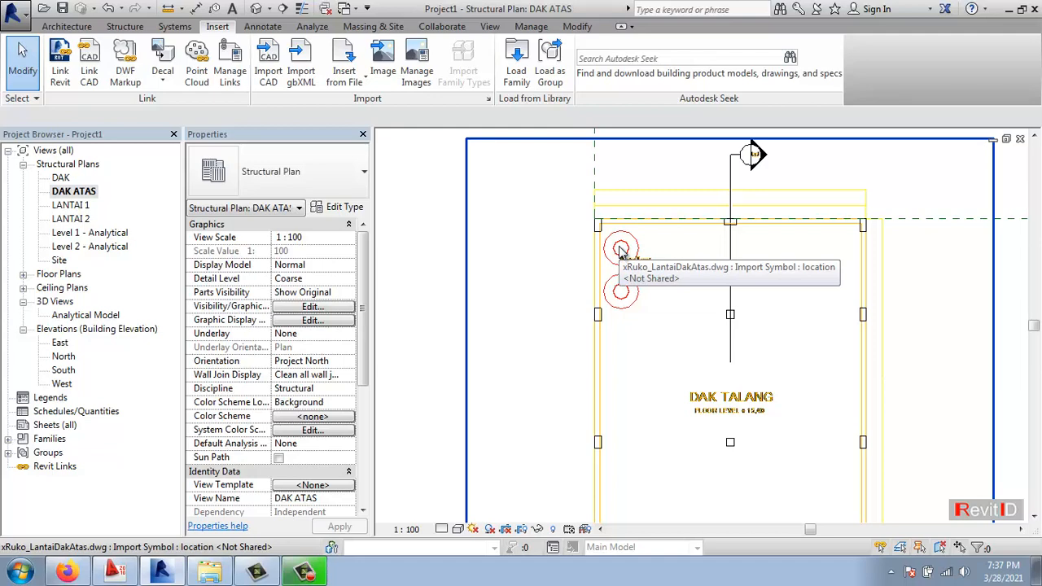
scroll(620, 251, down, 3)
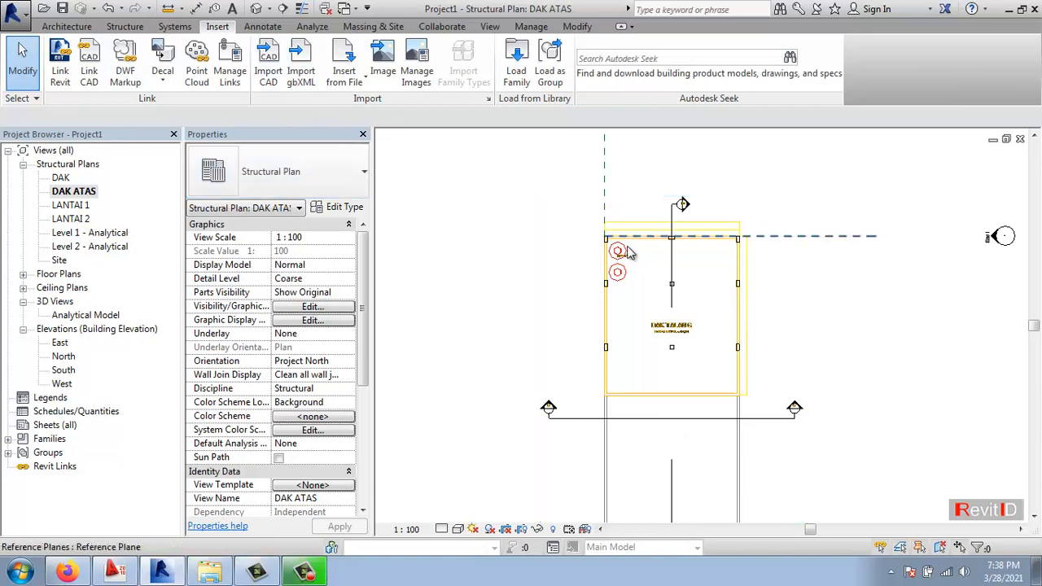
middle_drag(632, 410, 616, 345)
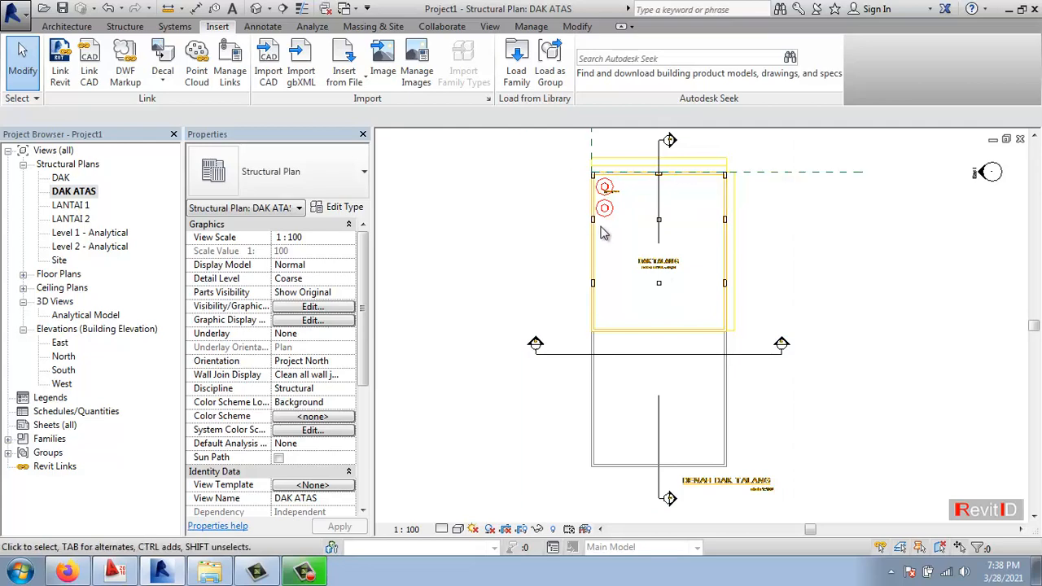
In the LANTAI 1 structural plan, draw a building section along the drawing's horizontal section line A, from its left marker to its right one
double_click(65, 206)
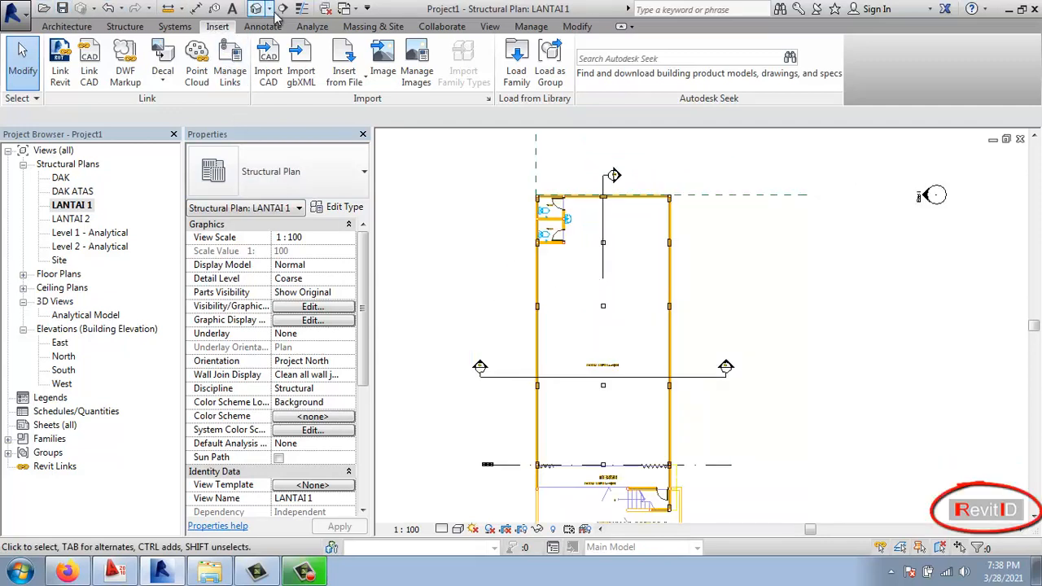
click(488, 28)
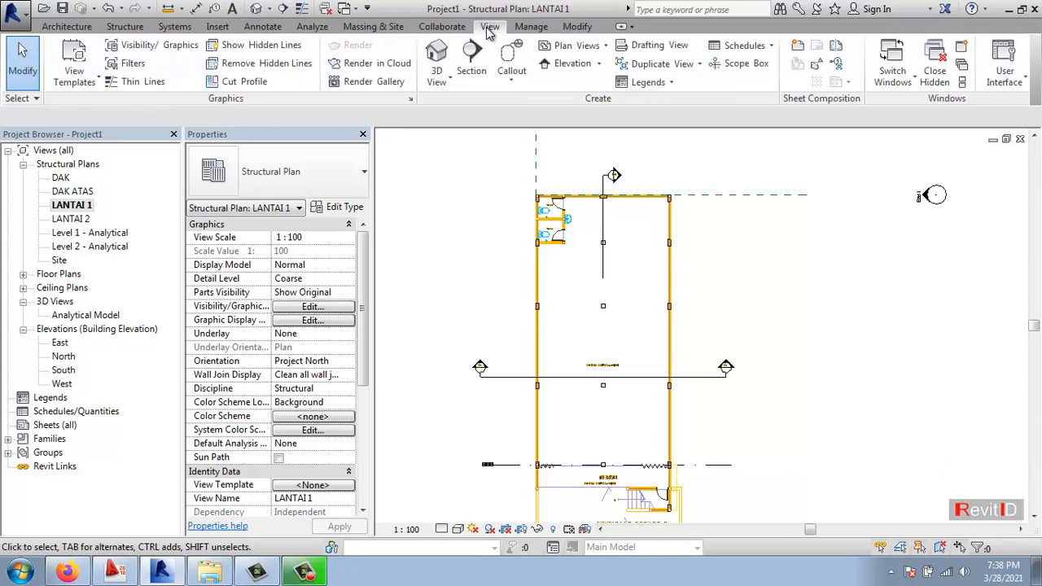
click(472, 57)
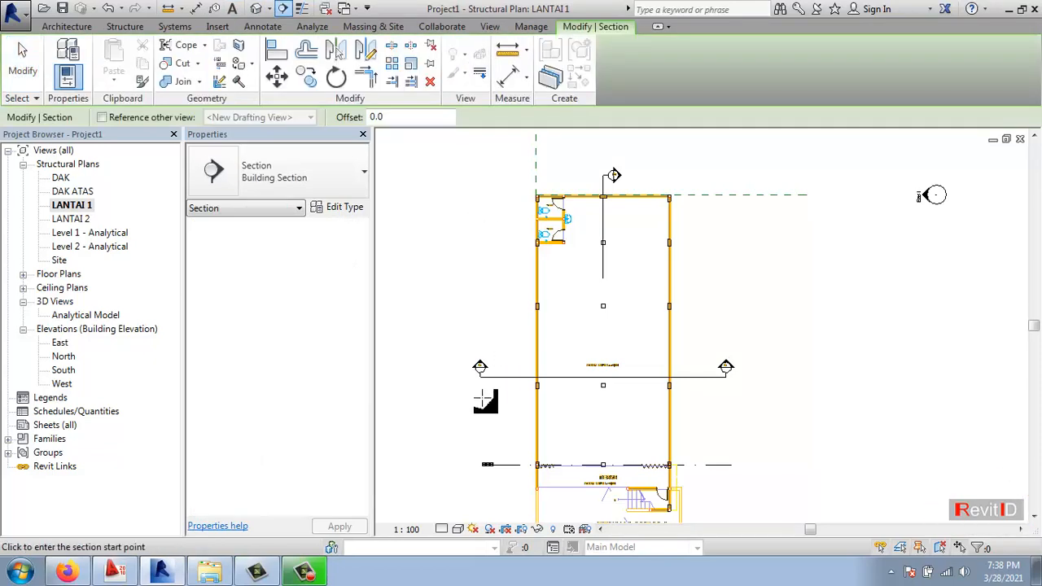
scroll(485, 401, up, 4)
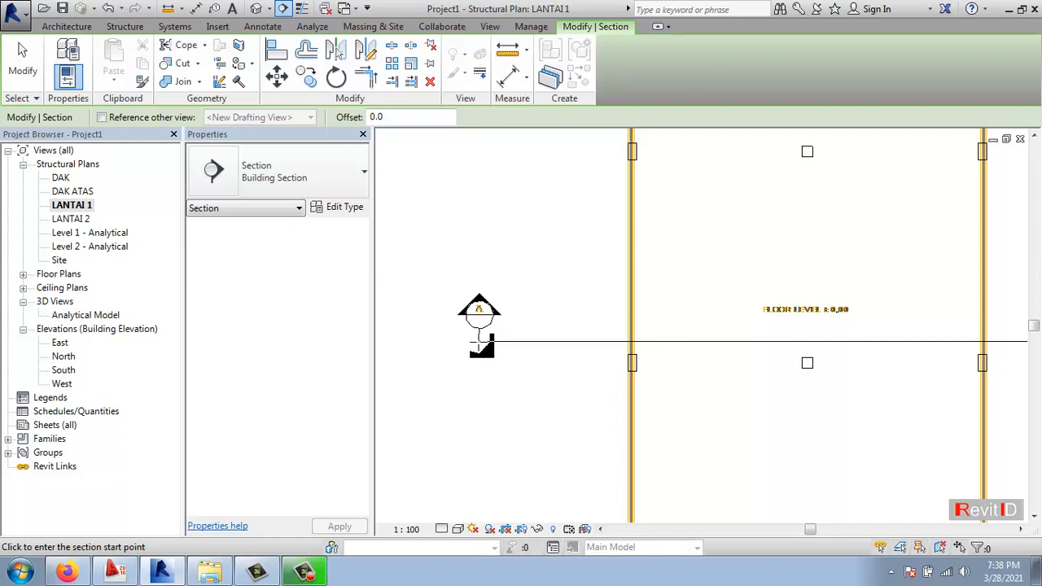
click(482, 343)
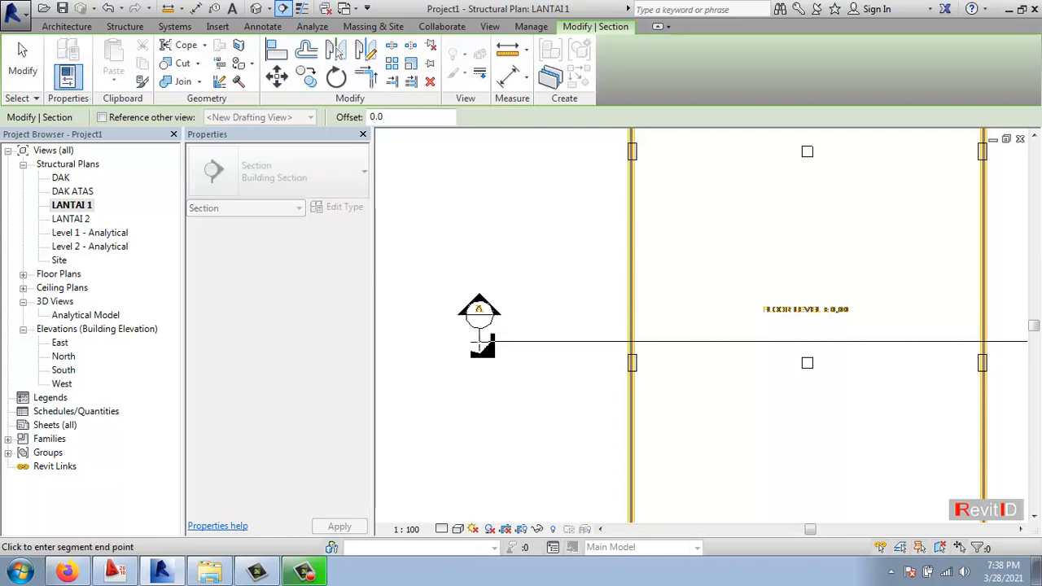
middle_drag(768, 361, 402, 393)
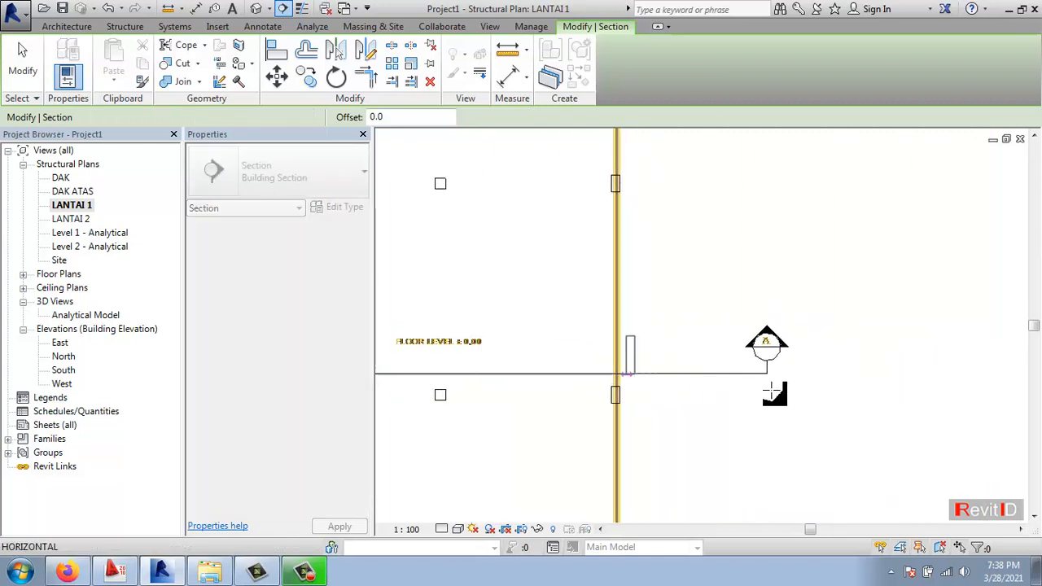
click(765, 373)
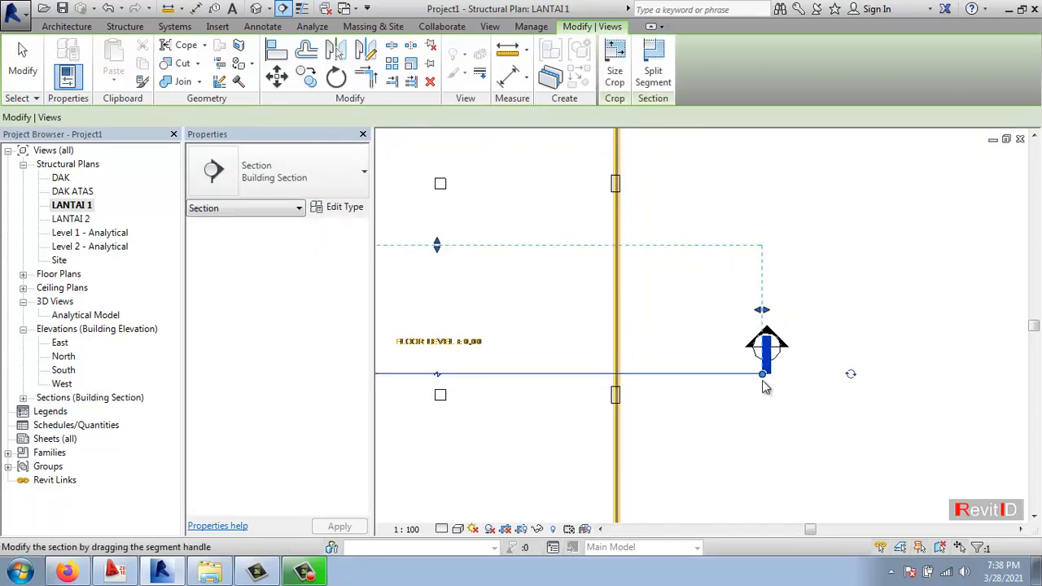
scroll(753, 350, down, 3)
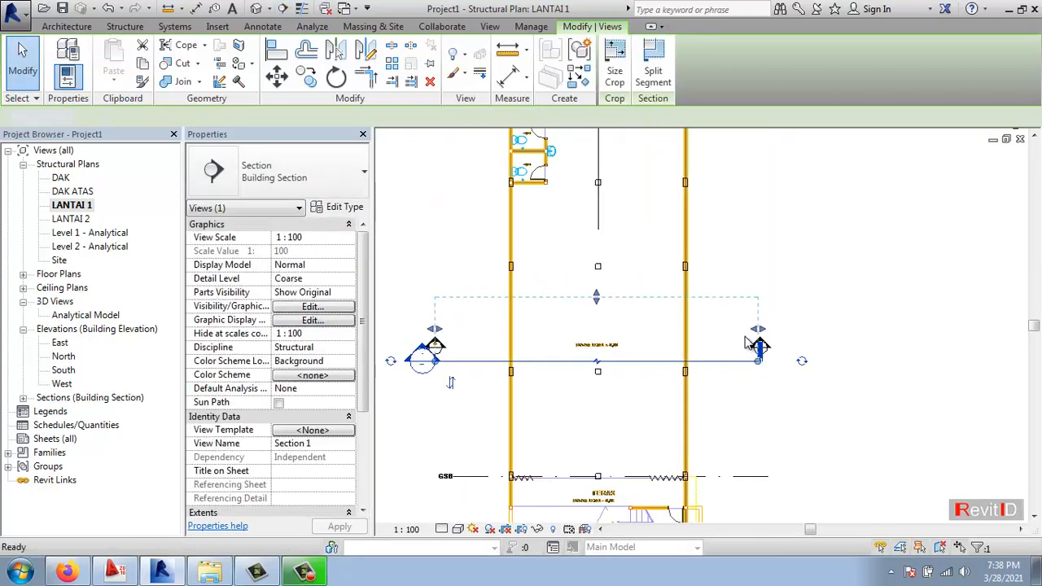
key(Escape)
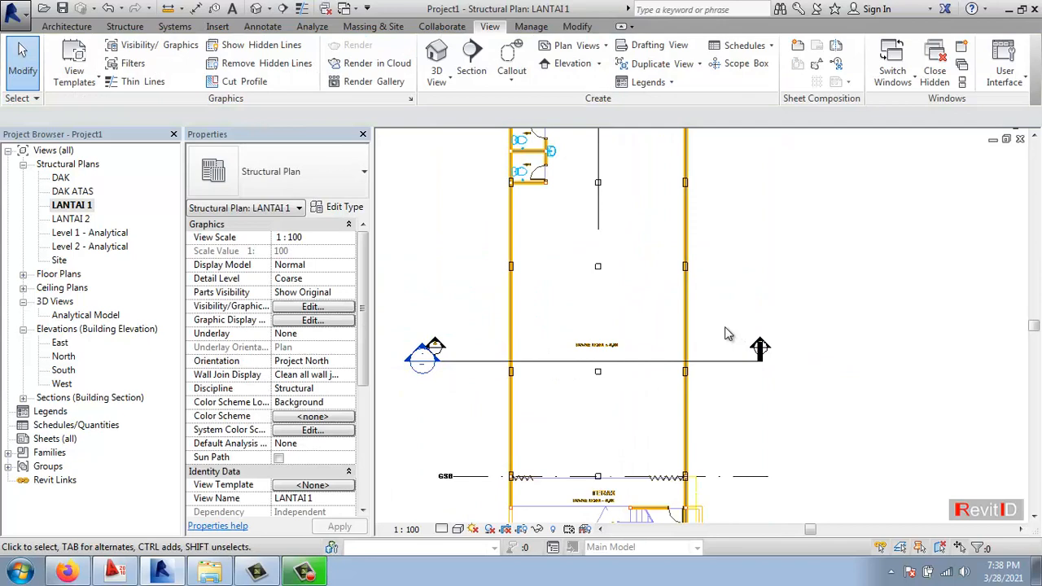
Open the new section view and extend its crop region upward past the DAK ATAS level and downward further below LANTAI 1
double_click(412, 361)
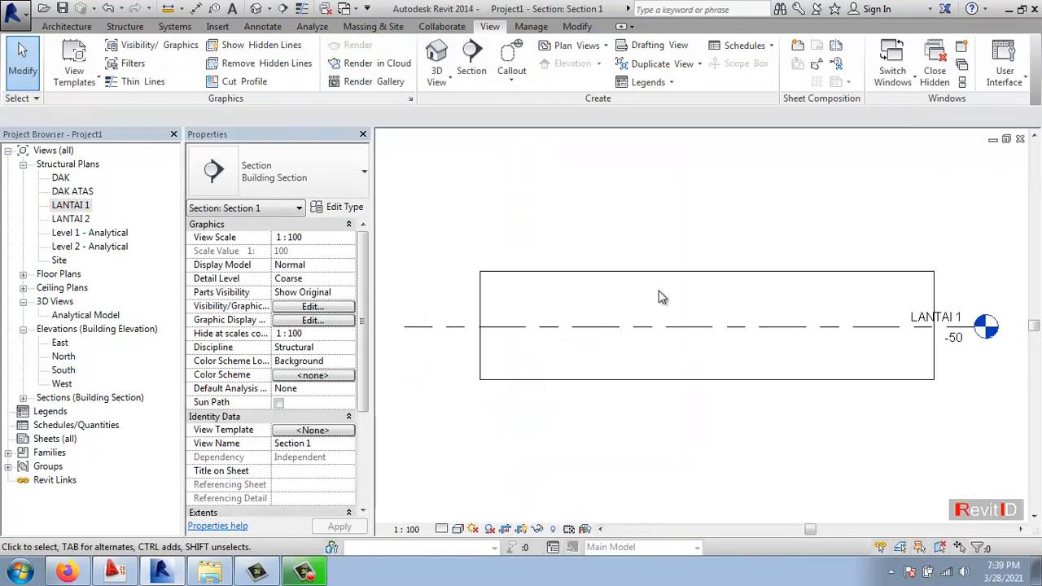
scroll(629, 291, down, 7)
scroll(717, 304, up, 3)
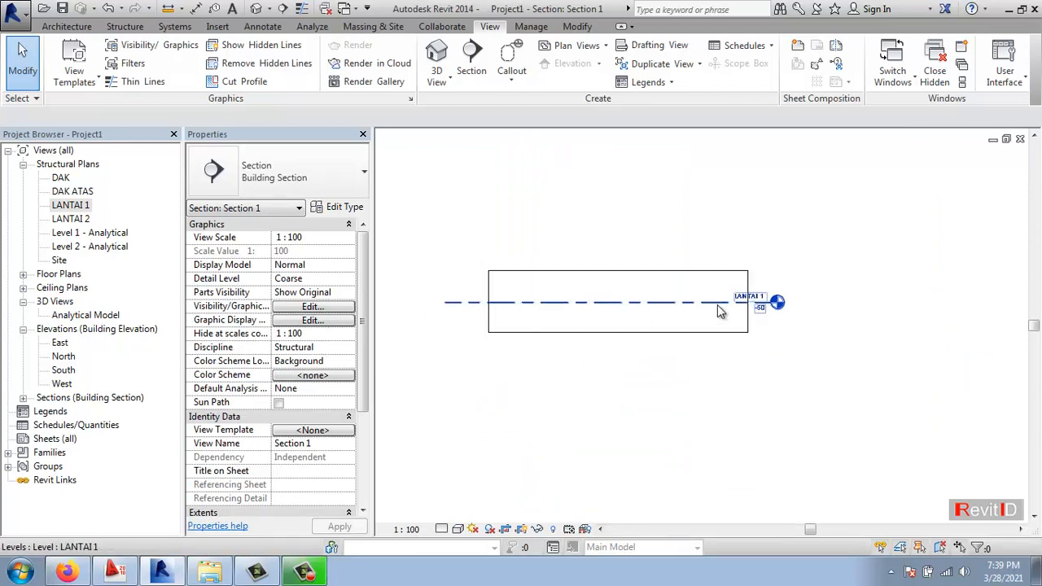
click(638, 280)
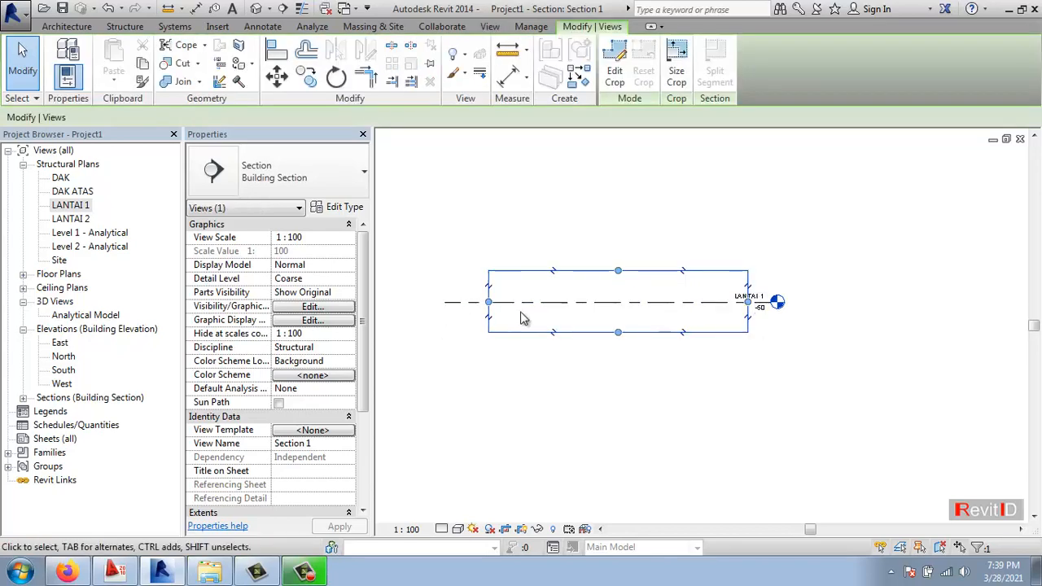
middle_drag(622, 316, 623, 363)
drag(621, 318, 630, 168)
middle_drag(598, 171, 621, 303)
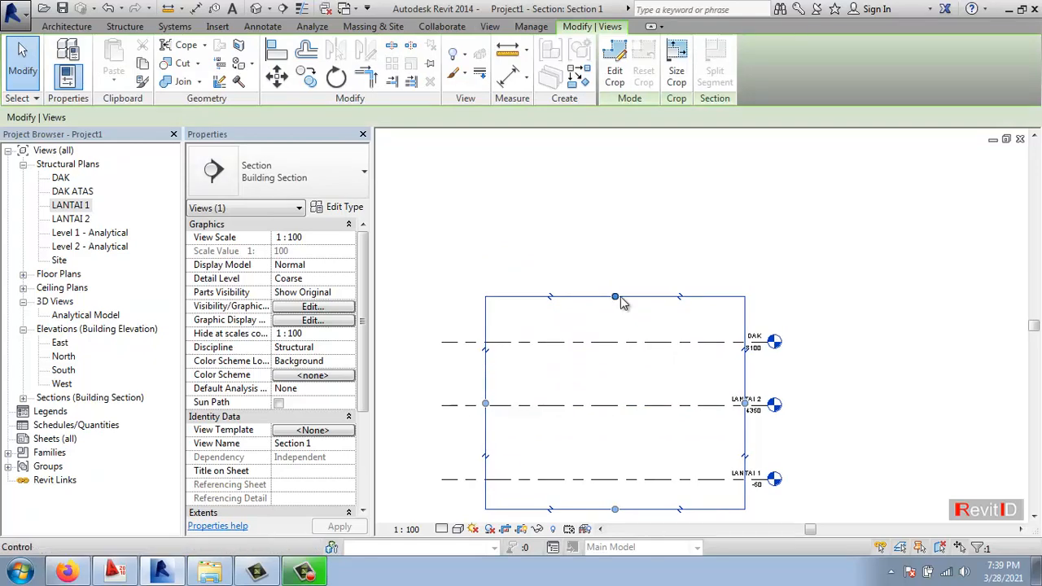
drag(621, 303, 629, 203)
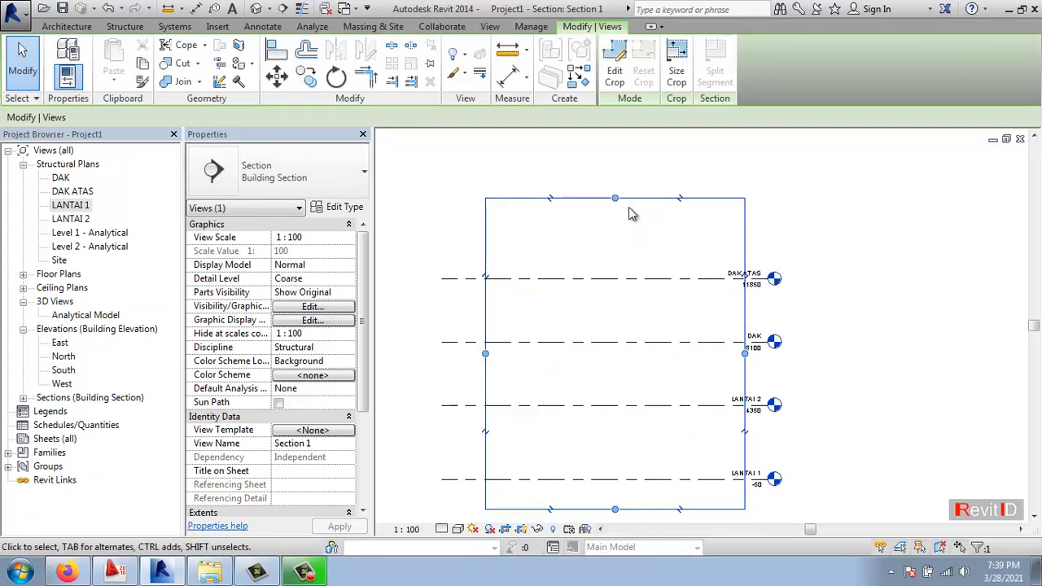
scroll(634, 326, down, 2)
drag(620, 400, 623, 425)
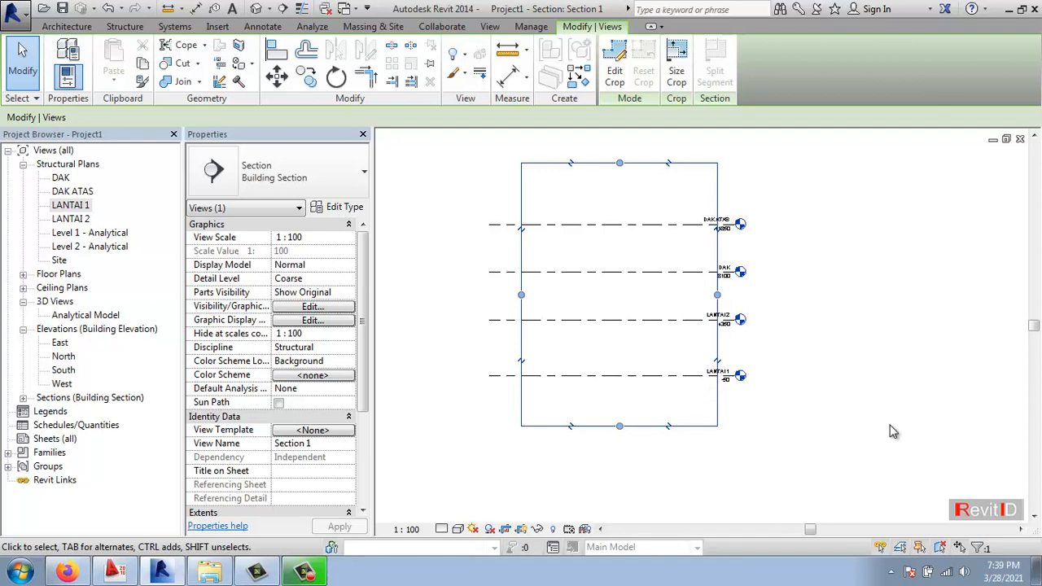
click(892, 432)
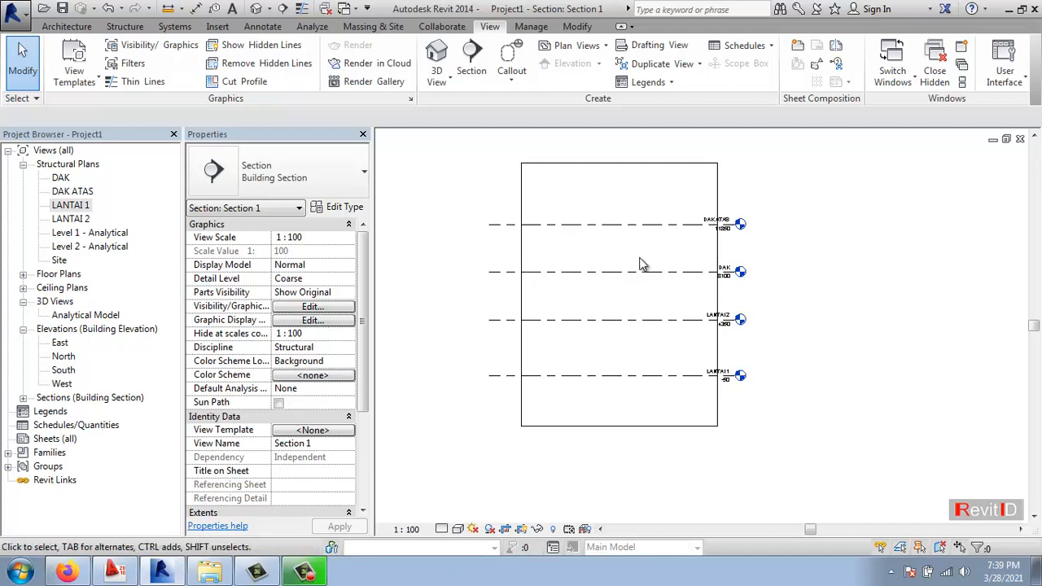
In the LANTAI 1 structural plan, extend the vertical reference plane's lower end past the horizontal building section line, and check it in that section view before returning
double_click(71, 204)
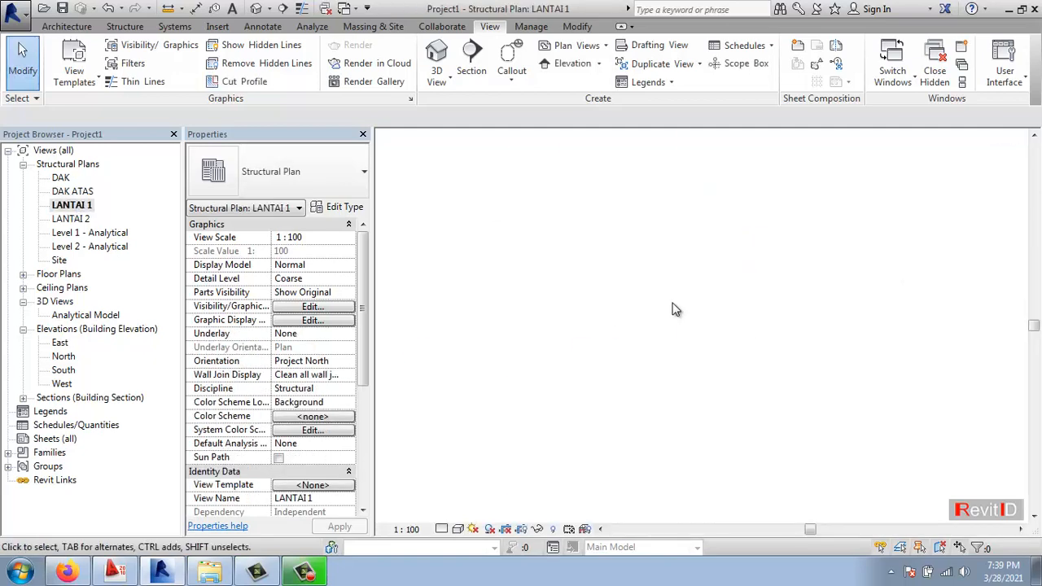
middle_drag(599, 281, 586, 390)
scroll(583, 300, up, 3)
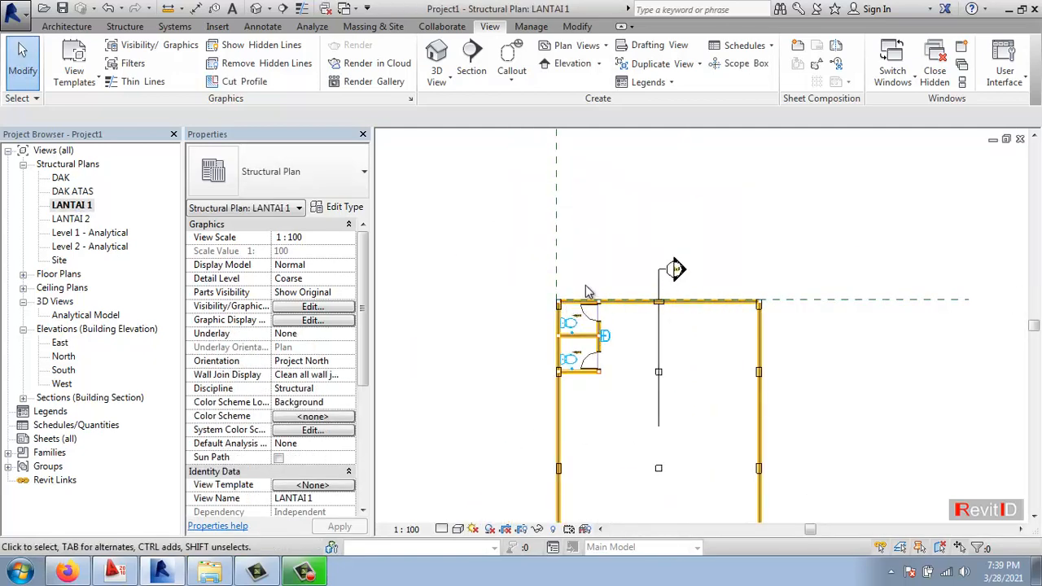
scroll(569, 176, down, 3)
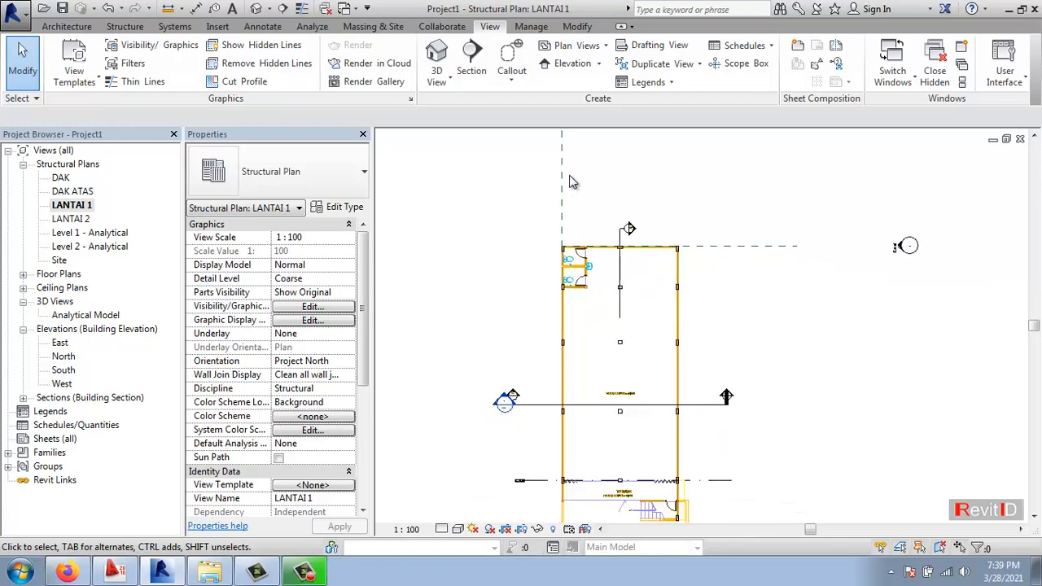
click(561, 175)
middle_drag(636, 352, 639, 282)
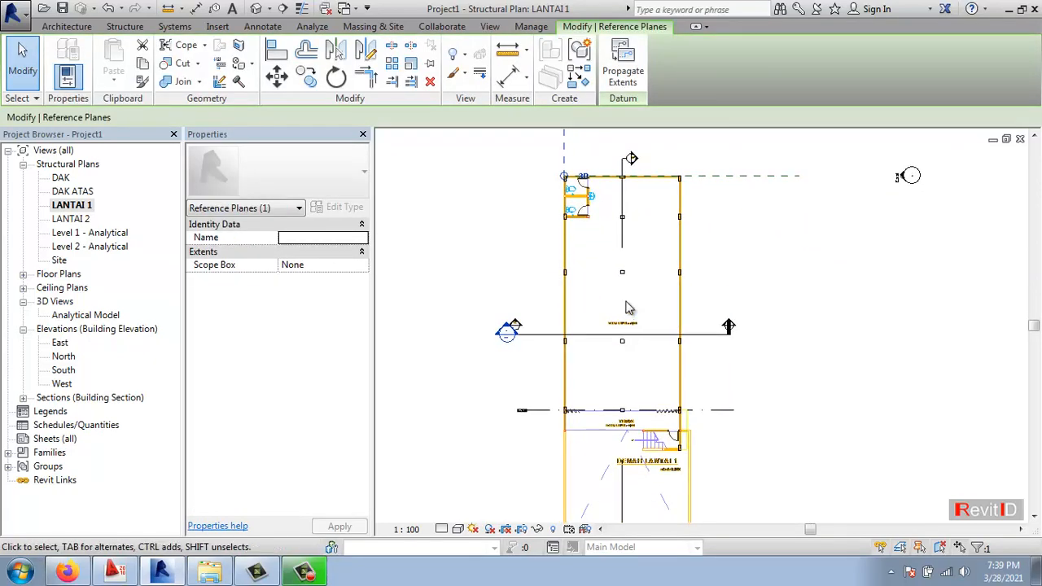
drag(565, 175, 586, 476)
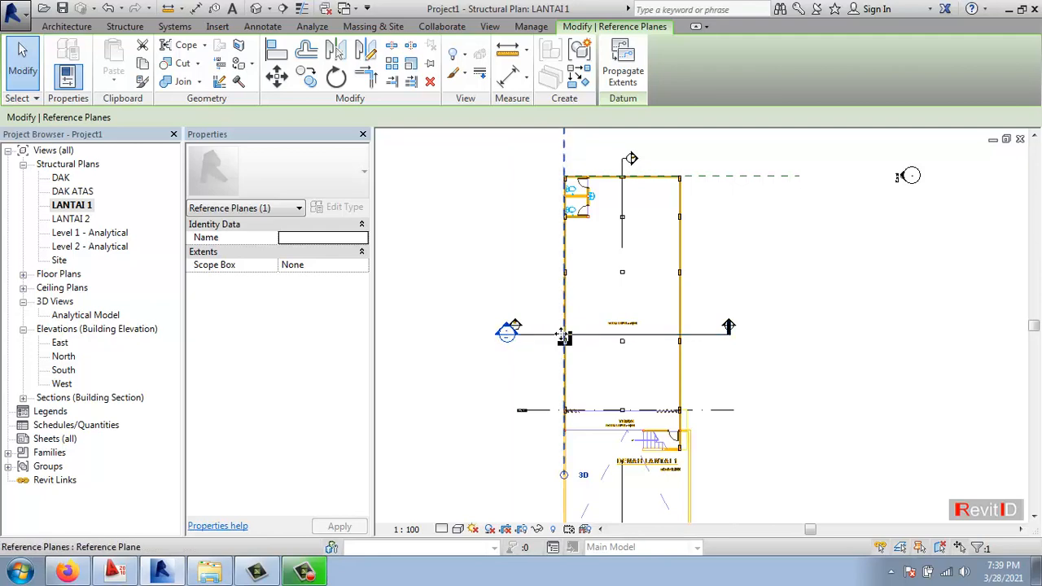
key(Escape)
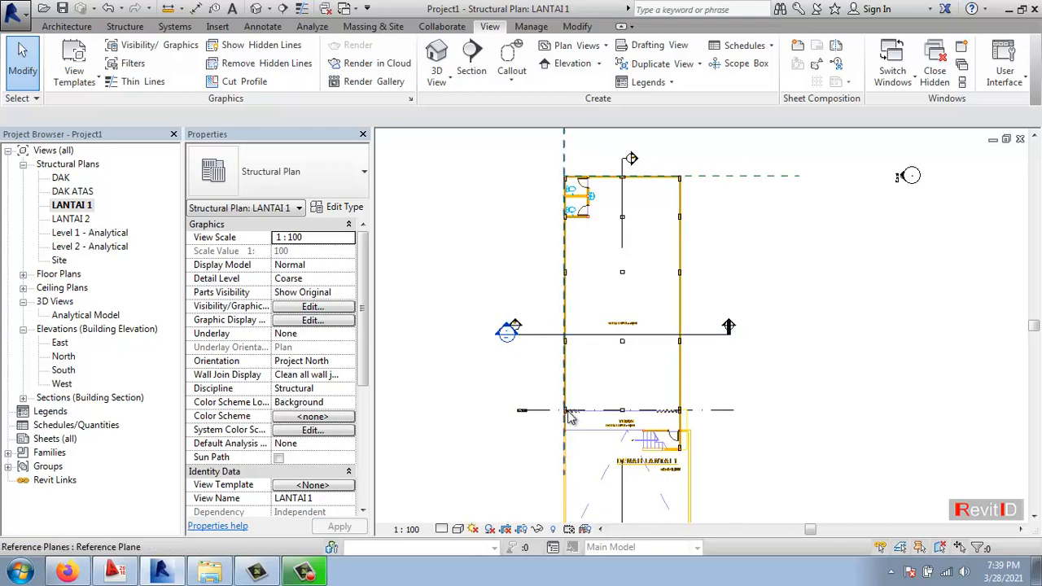
double_click(508, 333)
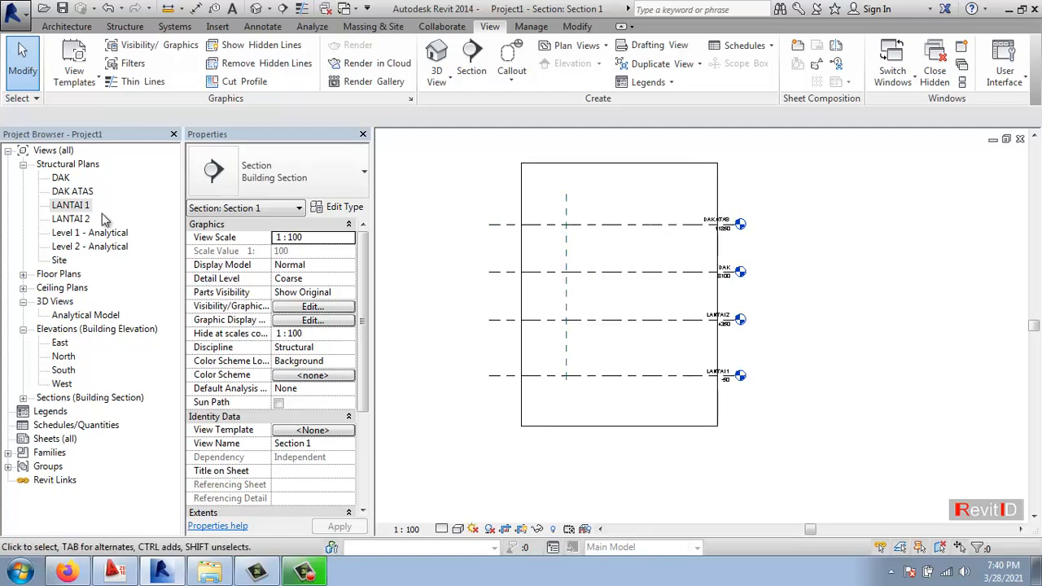
double_click(74, 209)
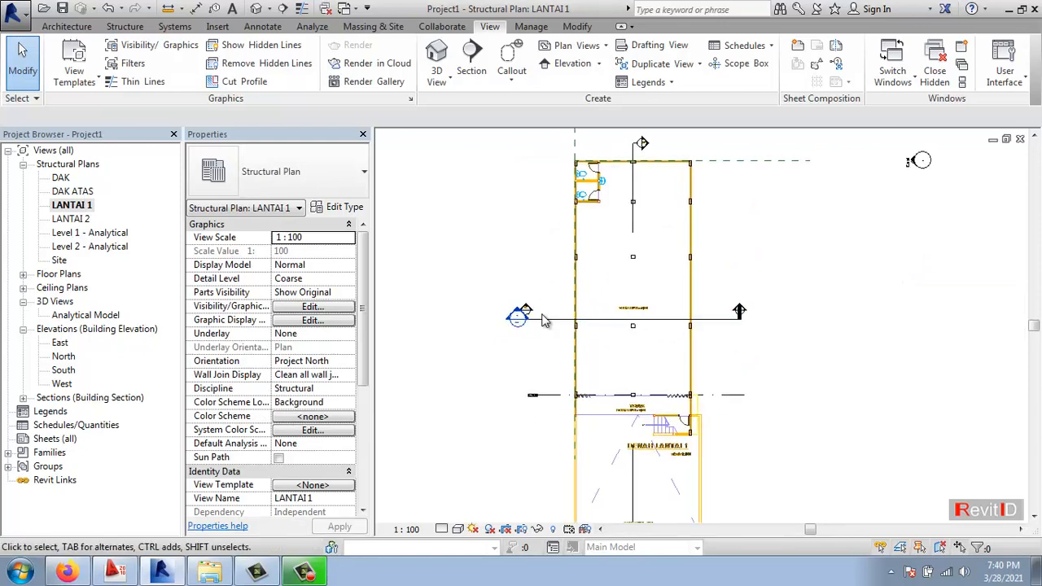
Open the horizontal section's view from the LANTAI 1 plan and link xRuko_PotonganA.dwg into it, current view only, positioned center to center
double_click(516, 319)
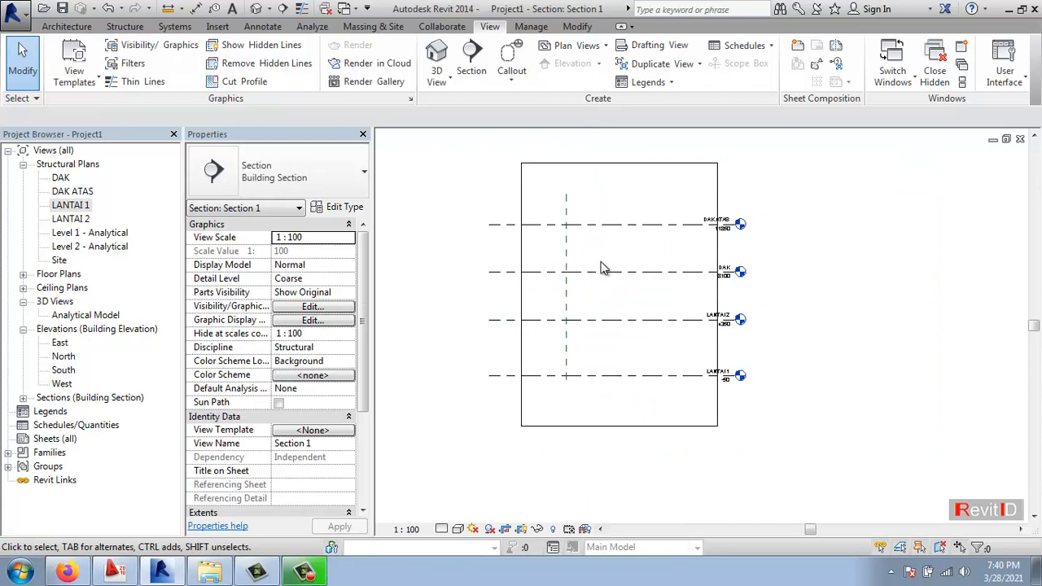
click(217, 26)
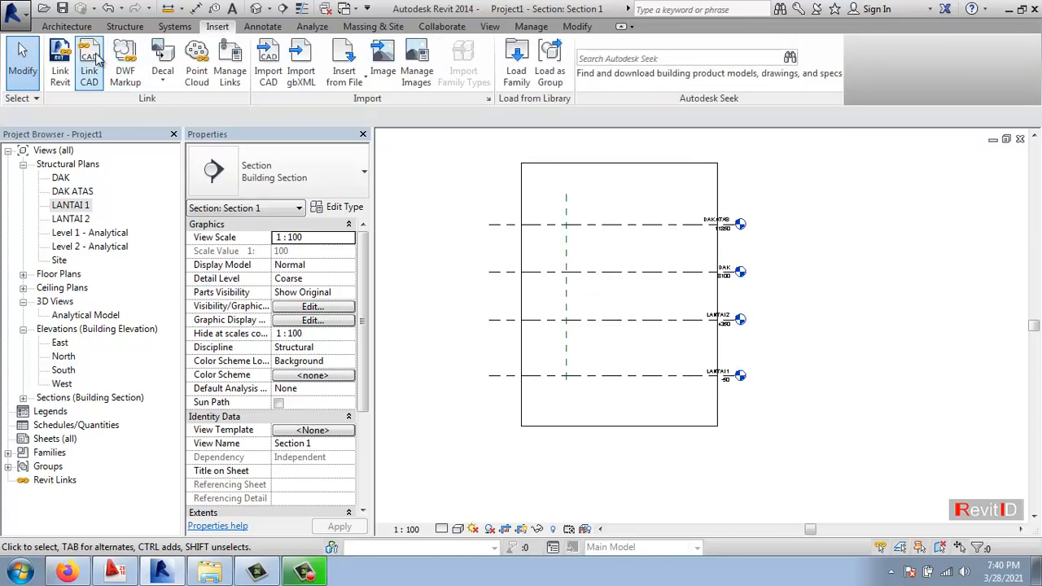
click(89, 65)
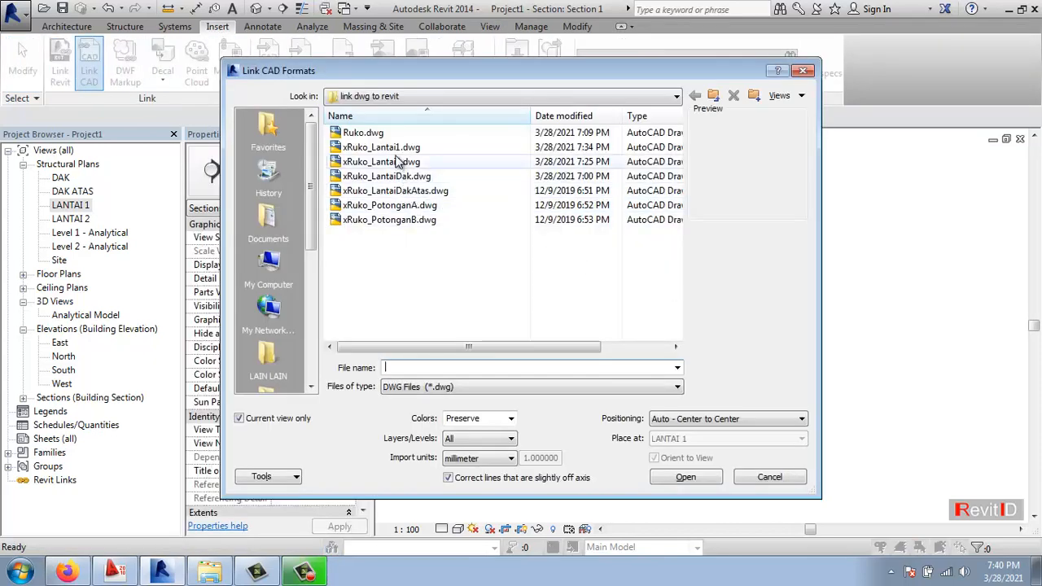
click(396, 206)
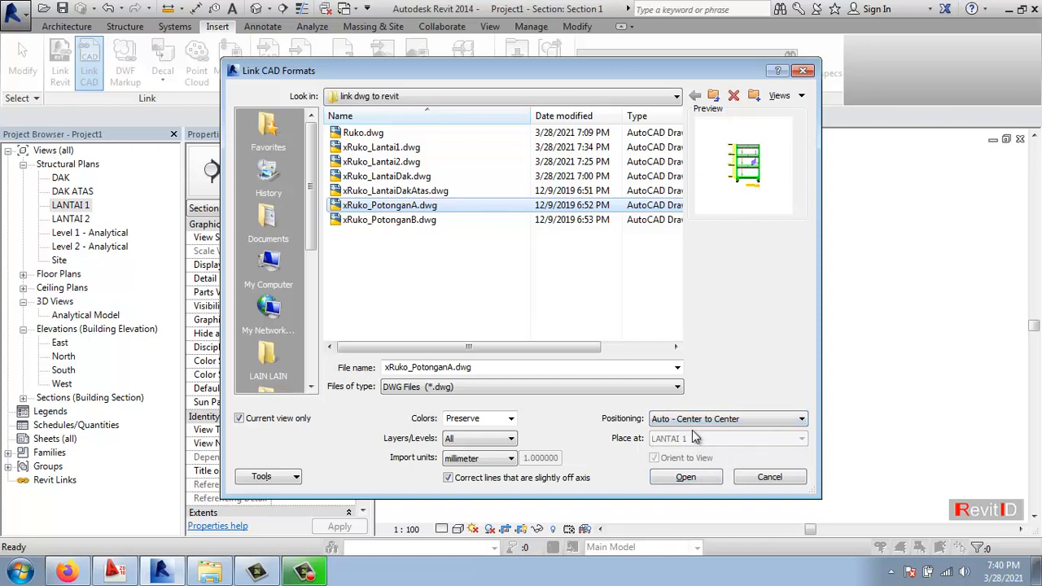
click(689, 477)
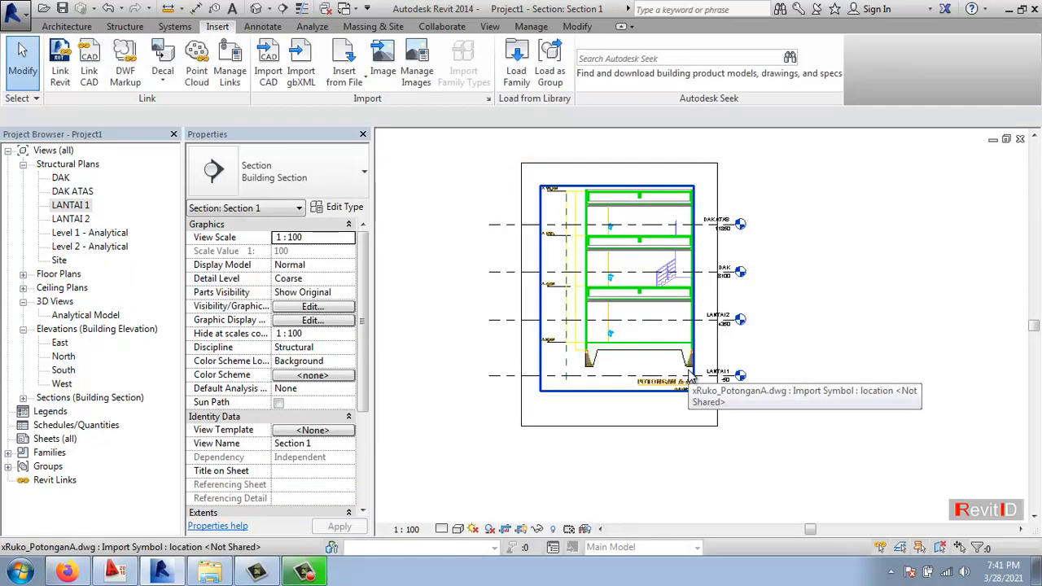
Align the outer face of the linked section drawing's left wall with the vertical reference plane
scroll(574, 370, up, 5)
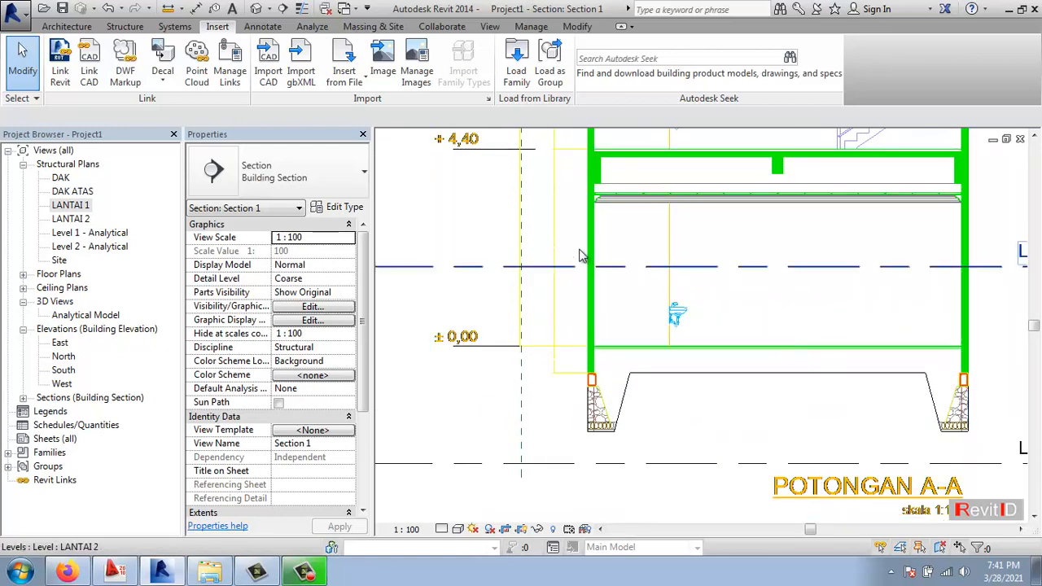
scroll(594, 320, up, 3)
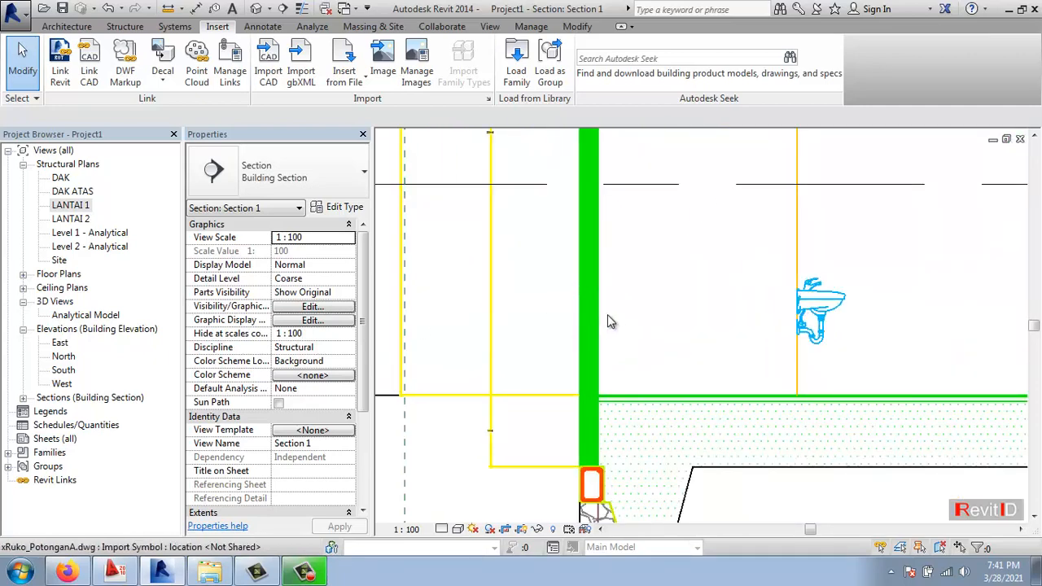
scroll(607, 314, down, 2)
click(579, 28)
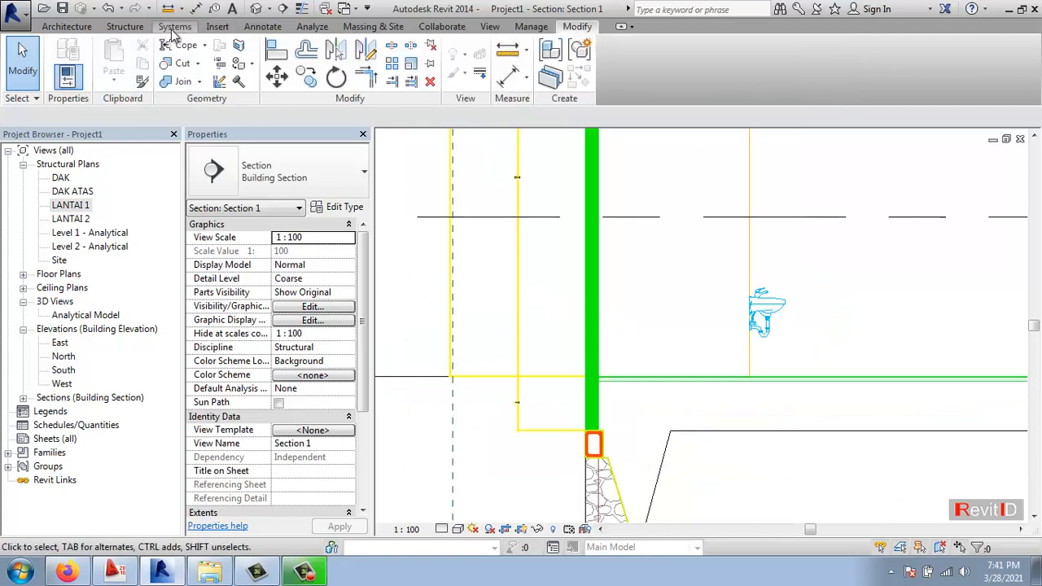
click(275, 52)
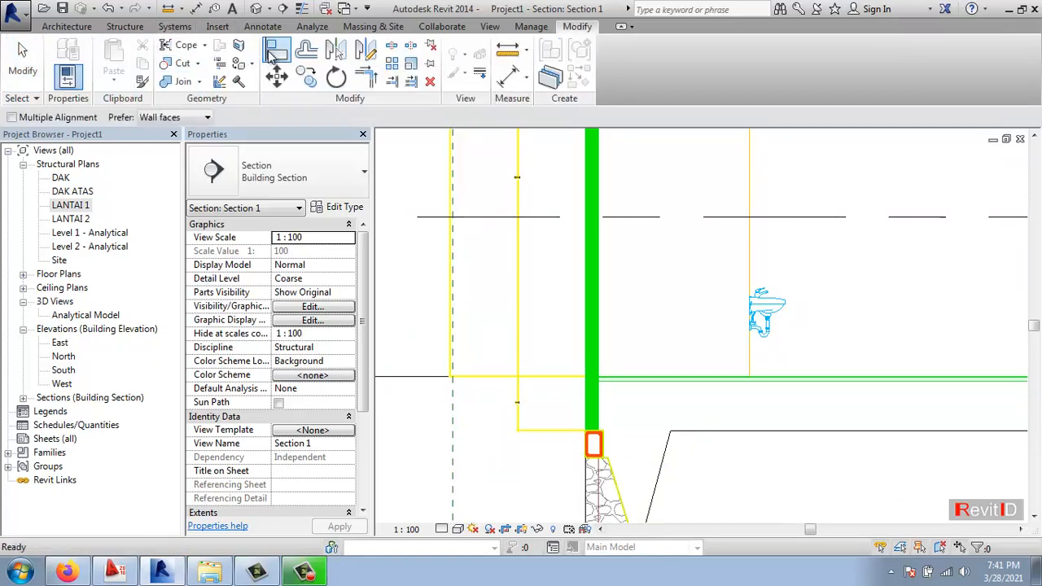
scroll(656, 333, down, 2)
click(524, 452)
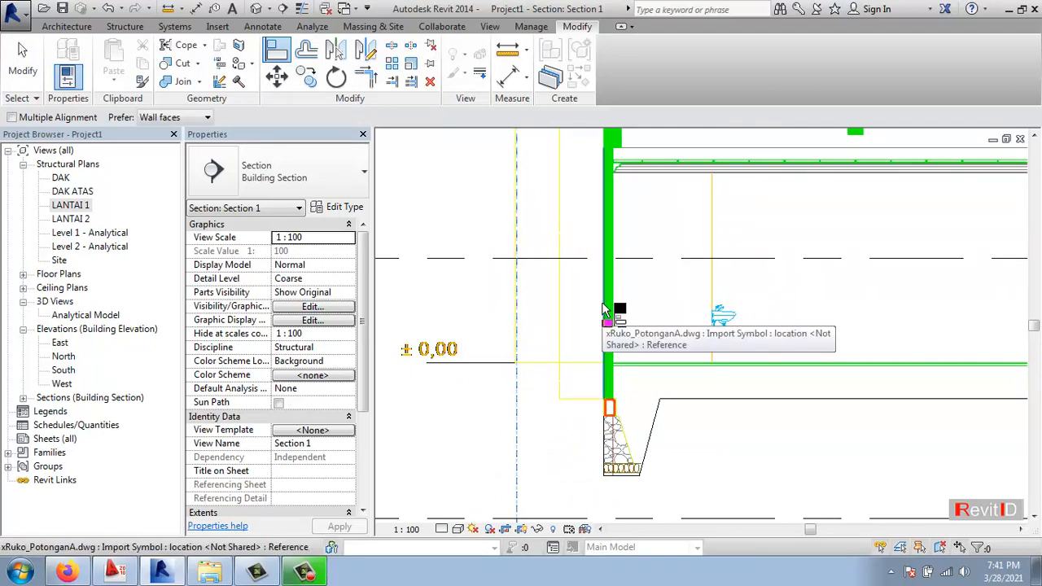
click(603, 310)
scroll(794, 350, down, 3)
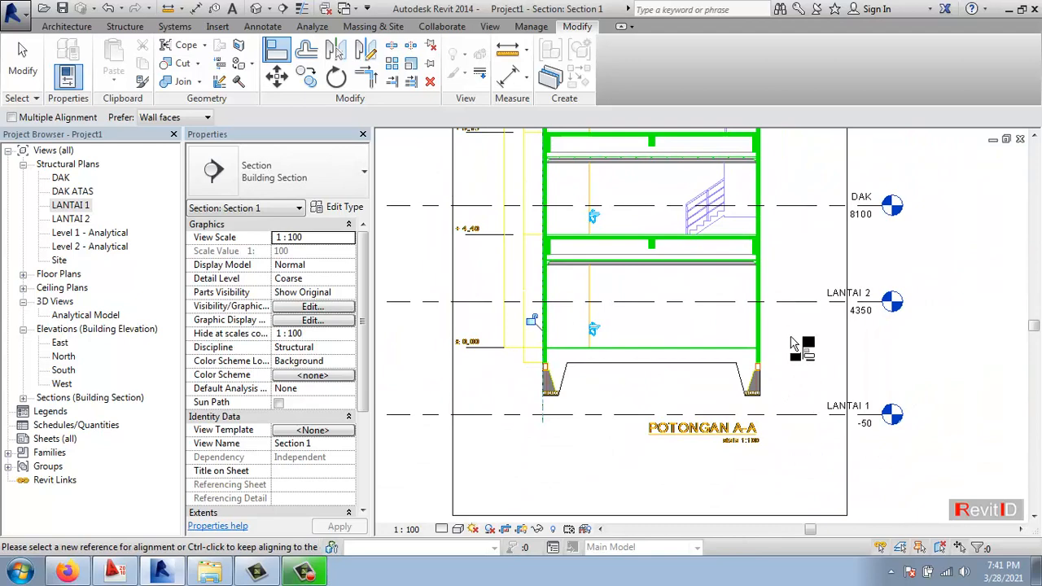
Try to align the linked drawing's ±0,00 line with the LANTAI 1 level
middle_drag(595, 366, 601, 319)
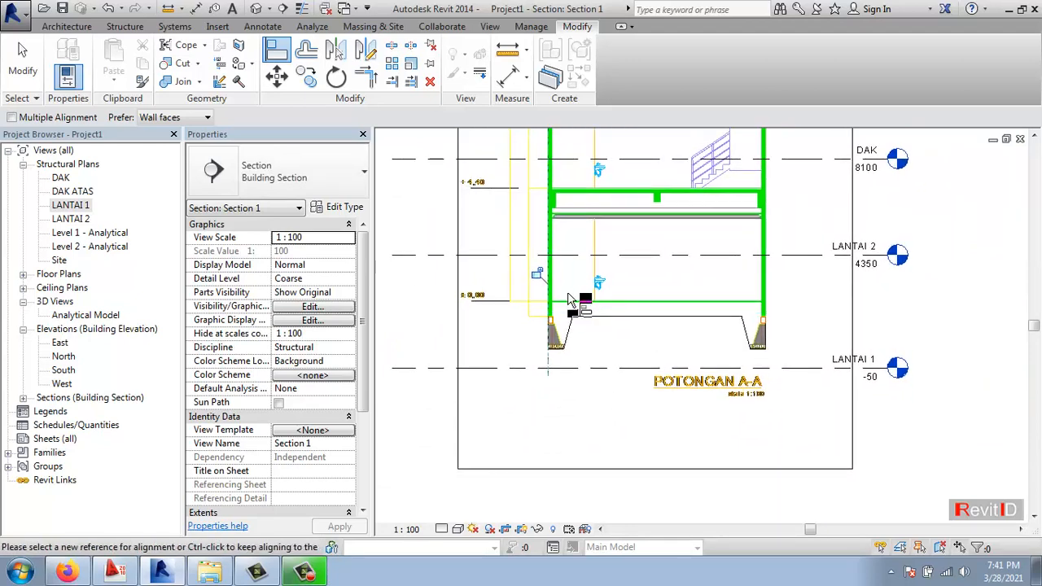
click(811, 373)
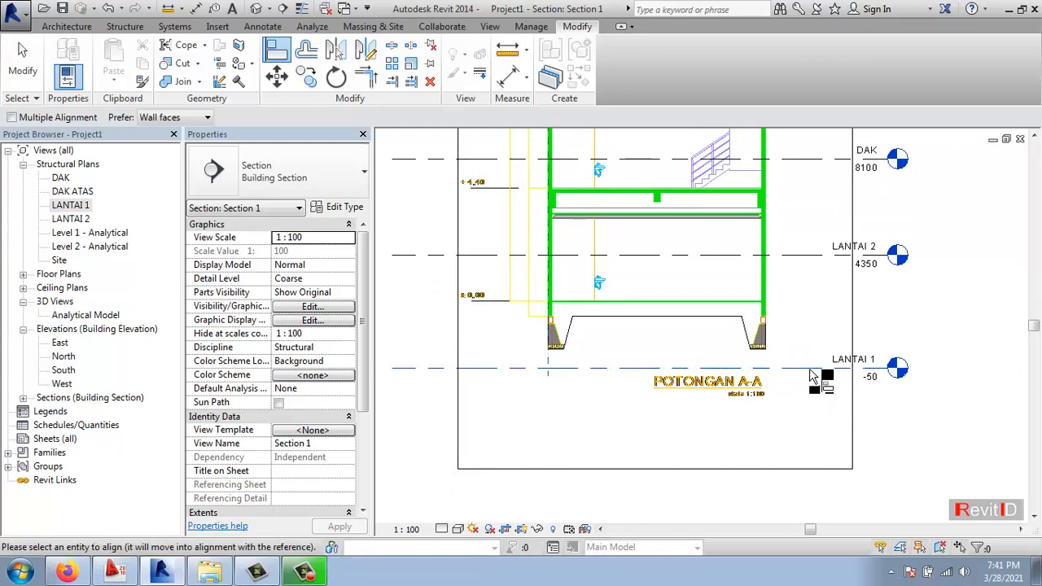
scroll(497, 342, up, 3)
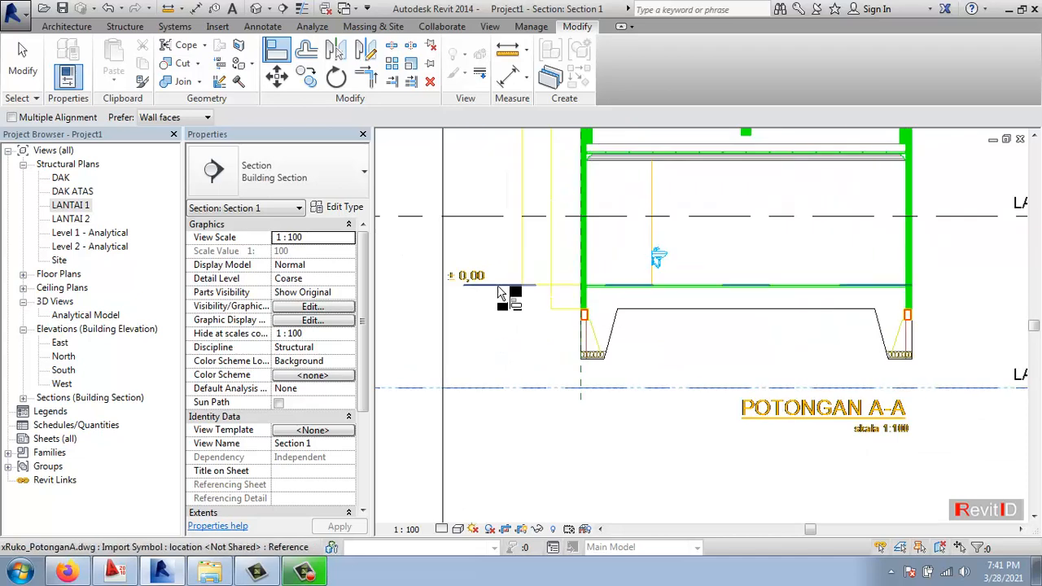
click(499, 291)
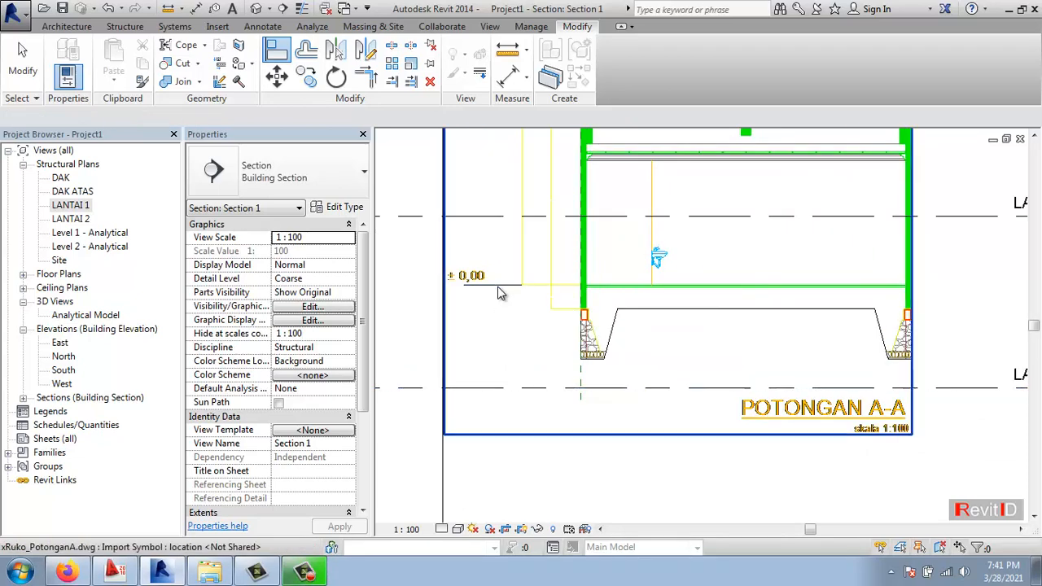
key(Escape)
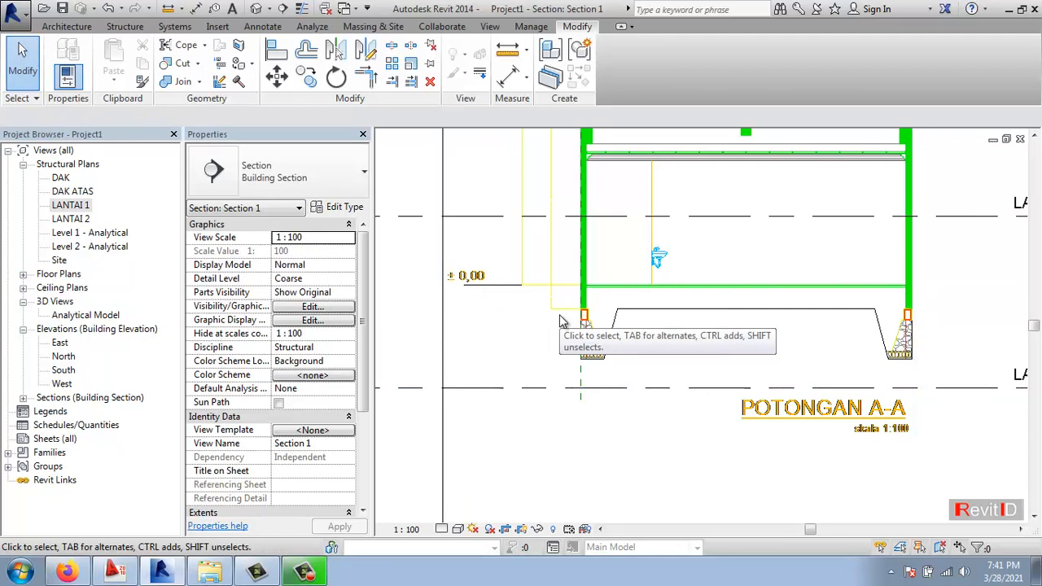
Align the ±0,00 floor line of the linked section drawing to the LANTAI 1 level line
click(276, 50)
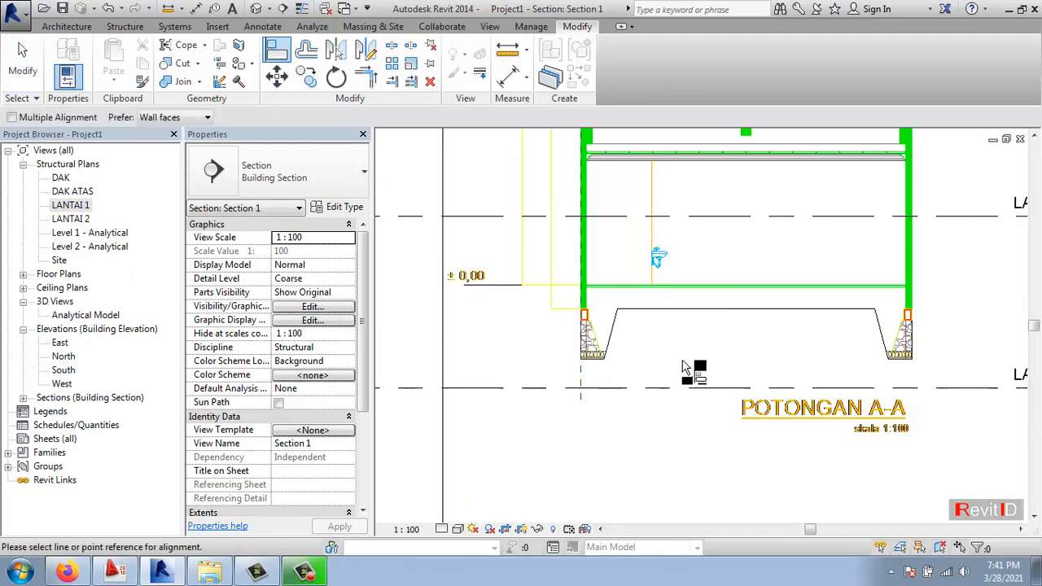
scroll(669, 360, down, 3)
click(821, 380)
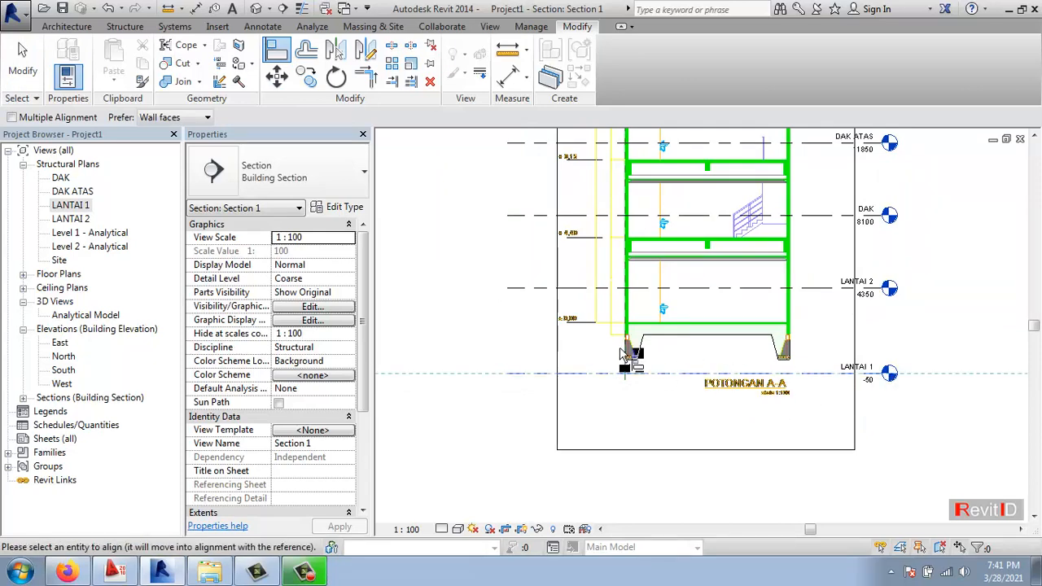
scroll(577, 340, up, 3)
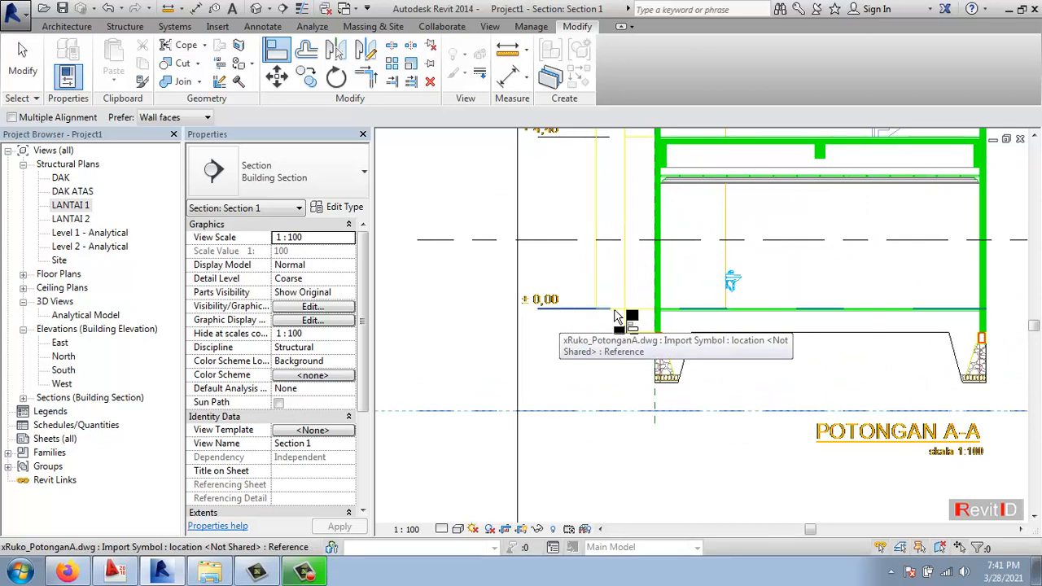
click(580, 318)
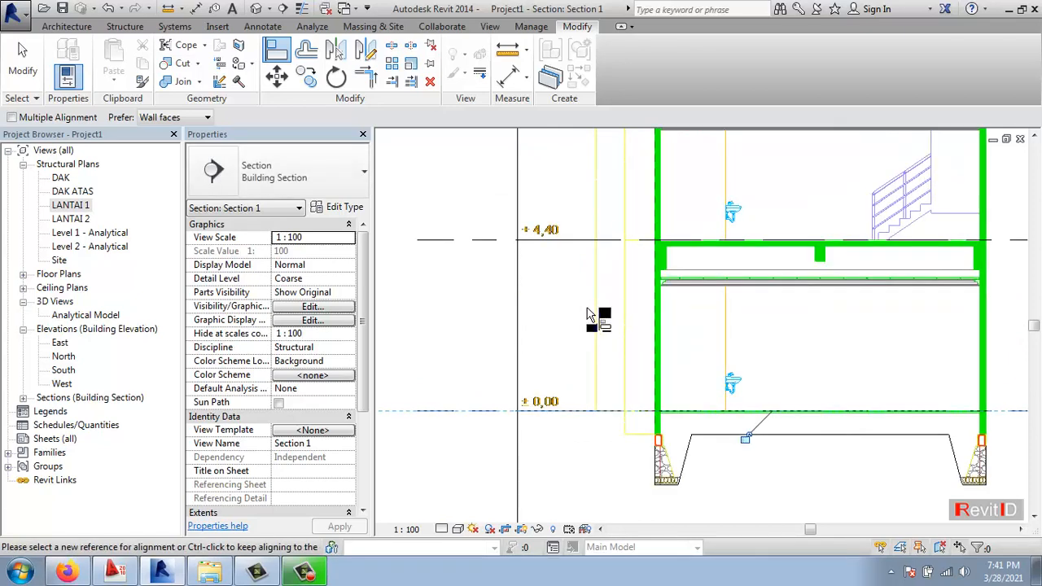
key(Escape)
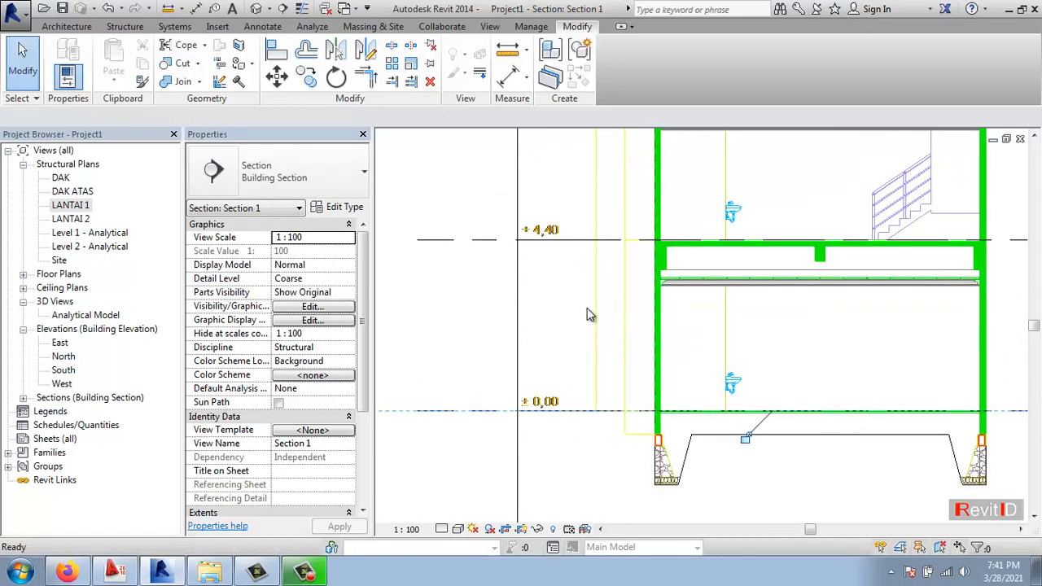
scroll(587, 307, down, 5)
mouse_move(706, 372)
middle_down()
mouse_move(709, 384)
mouse_move(700, 371)
middle_up()
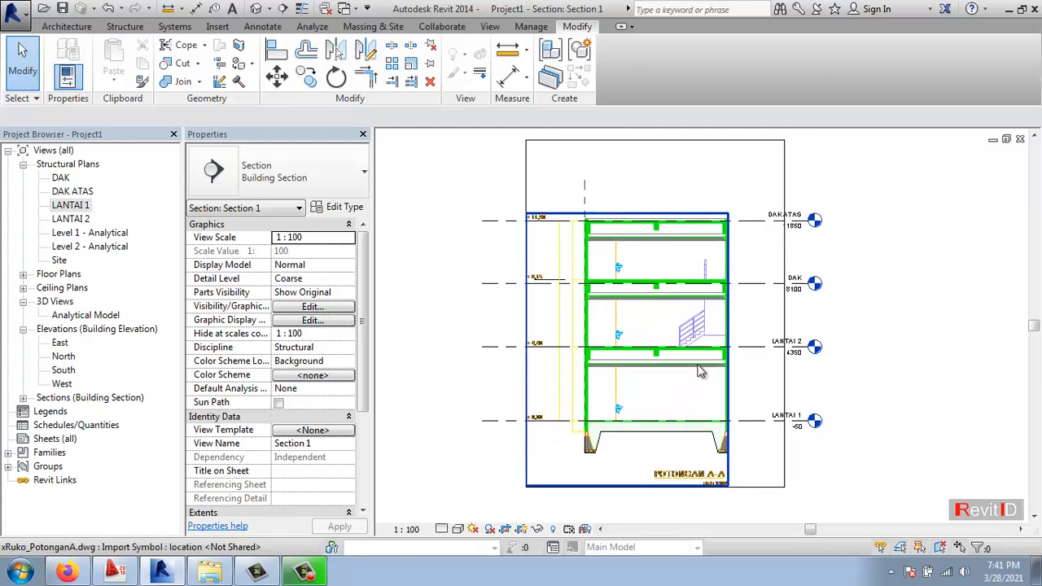
scroll(701, 372, up, 4)
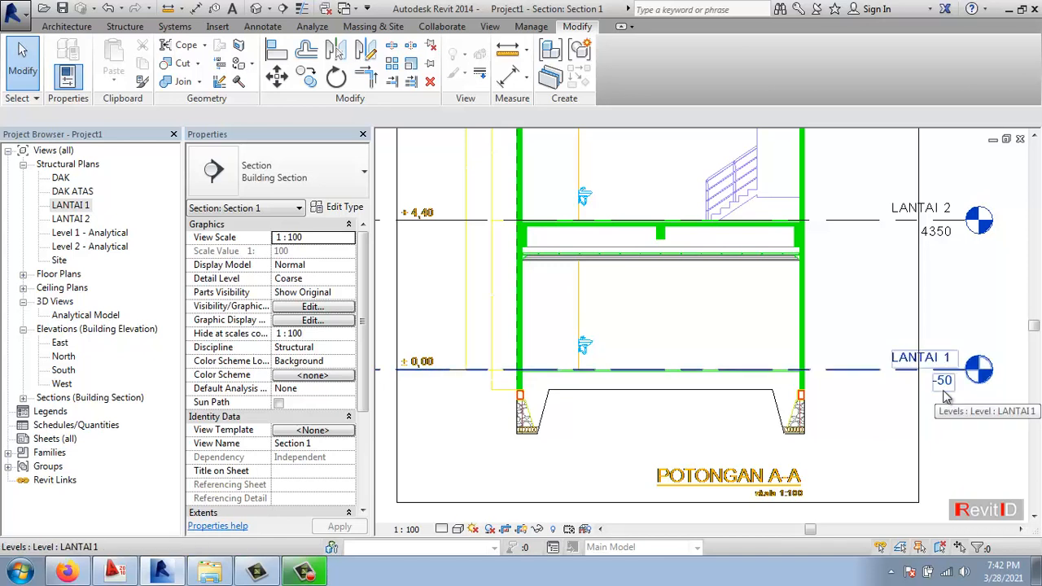
click(414, 366)
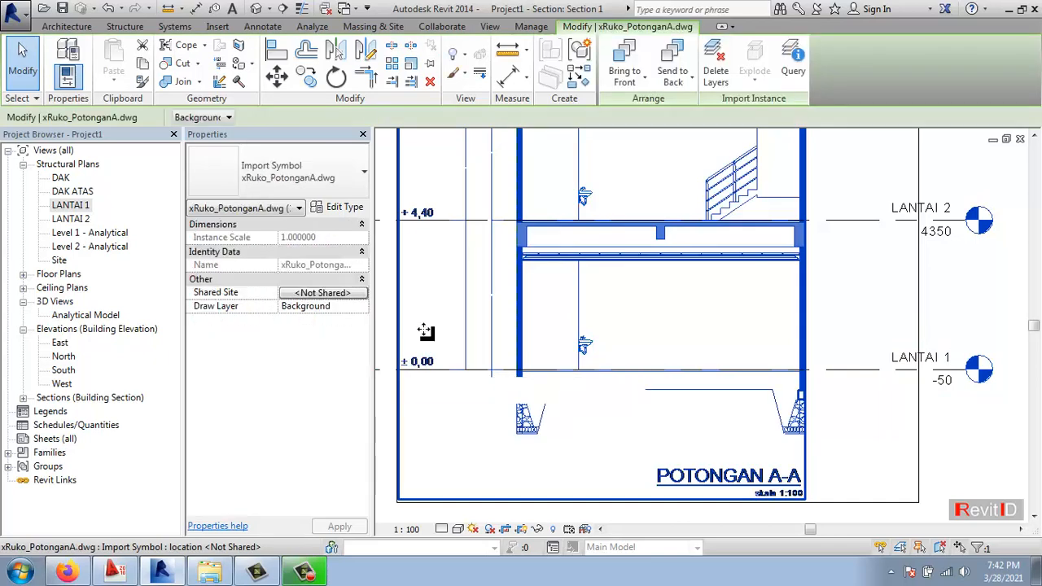
click(276, 77)
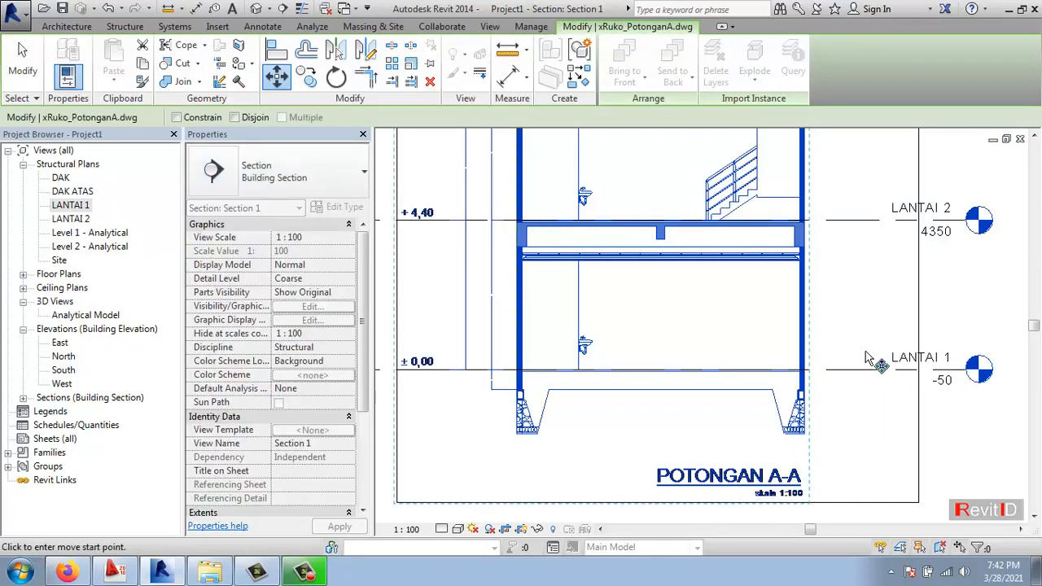
click(866, 351)
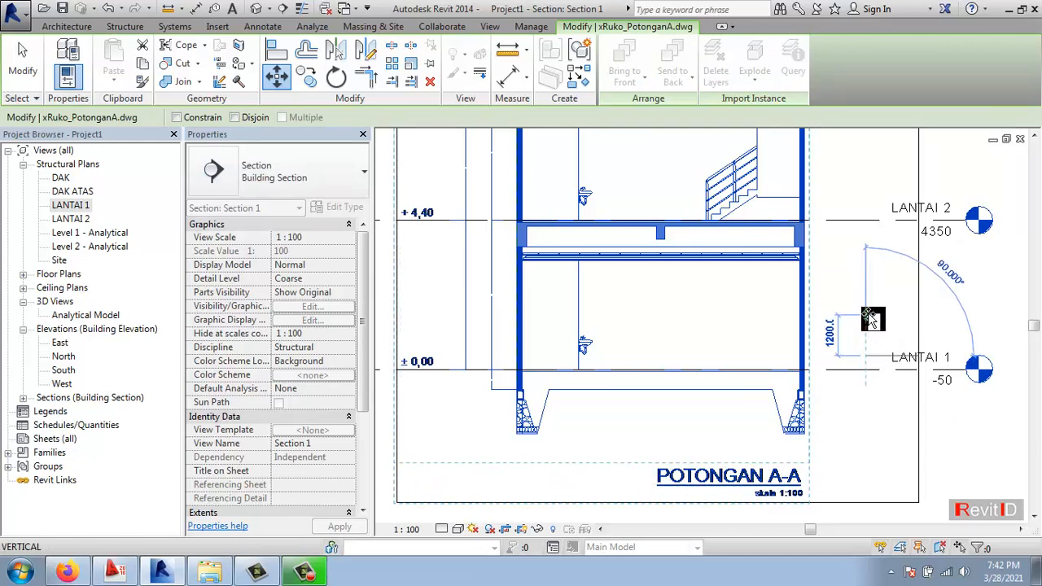
key(Escape)
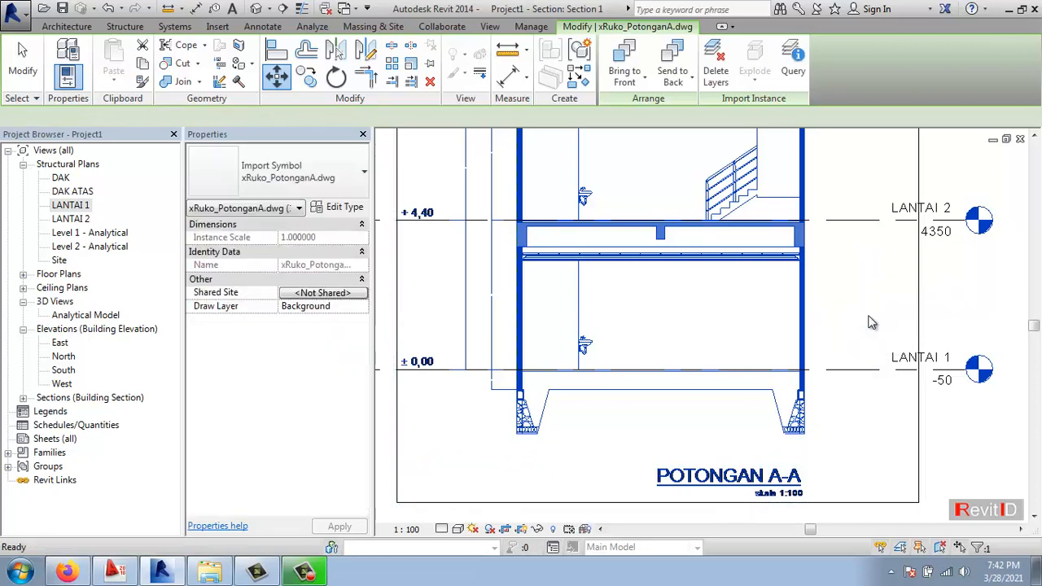
key(Escape)
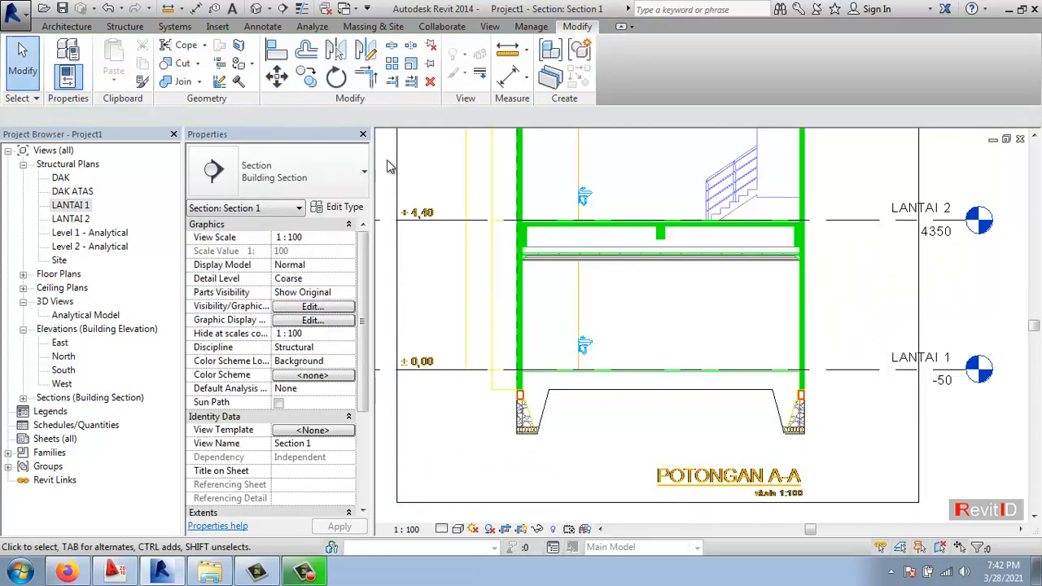
Move the linked xRuko_PotonganA.dwg drawing 50 mm vertically upward
click(549, 269)
click(277, 79)
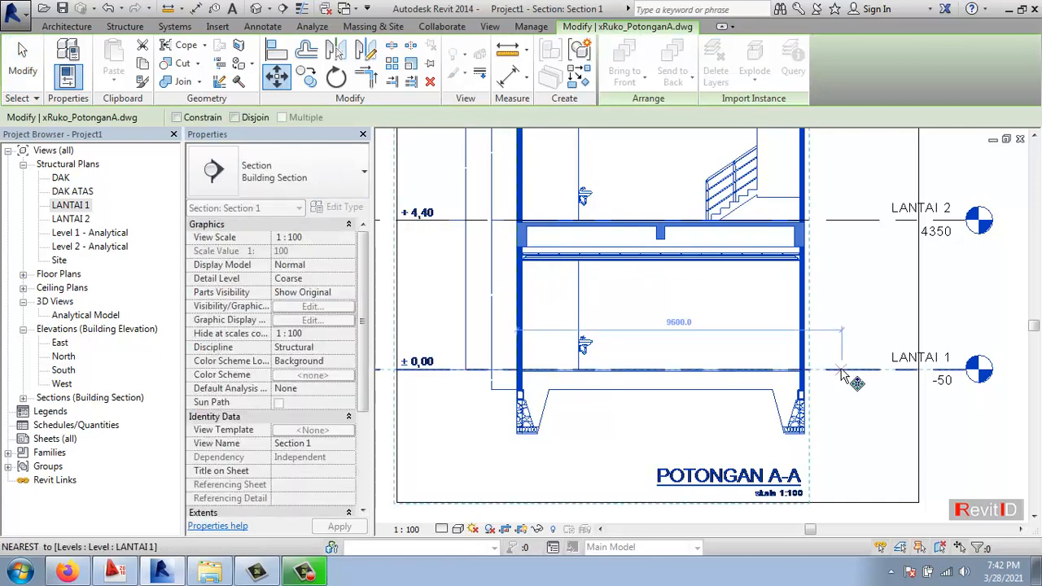
click(845, 358)
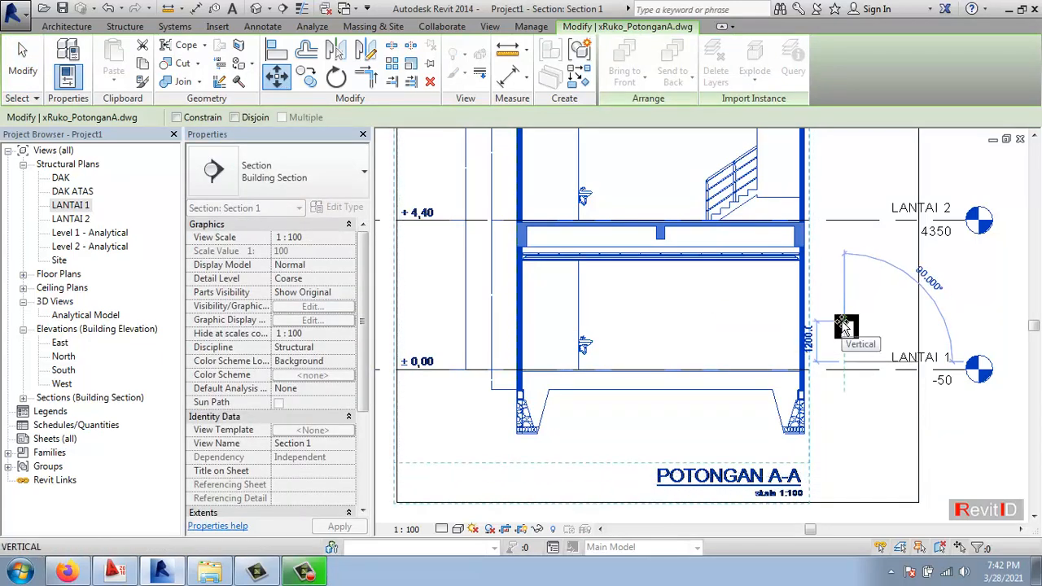
text(50)
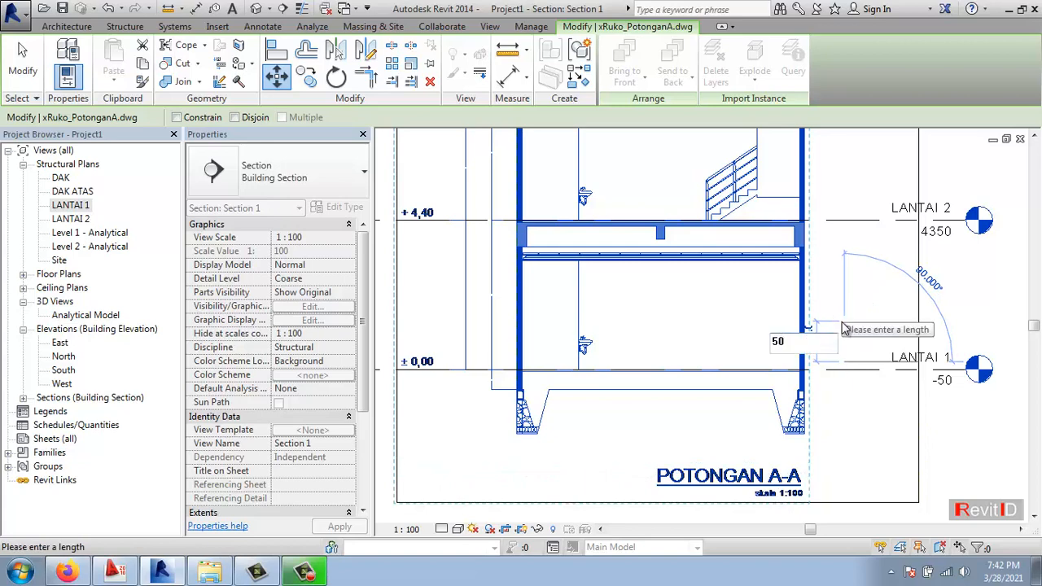
key(Return)
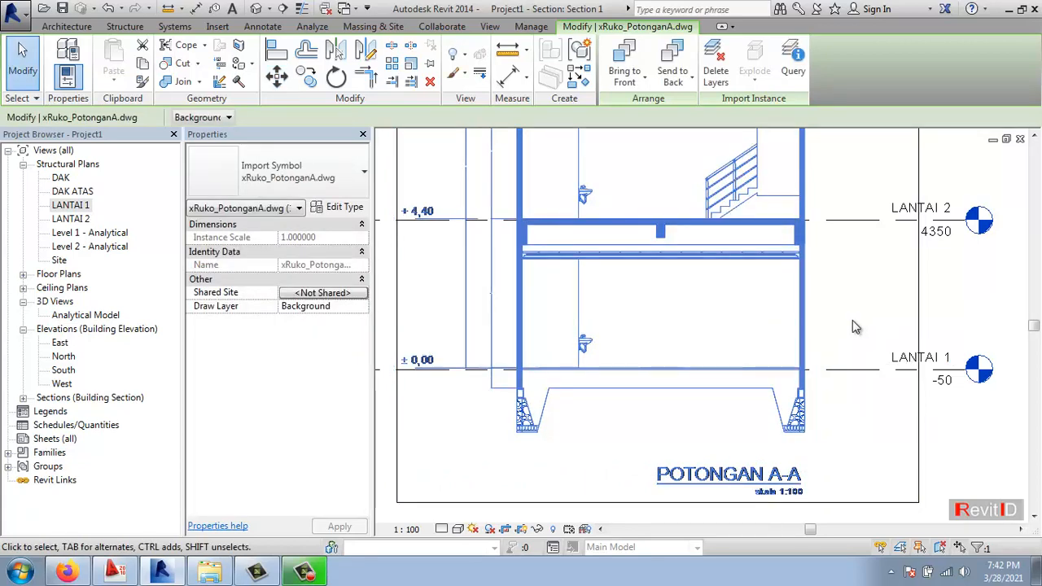
click(857, 326)
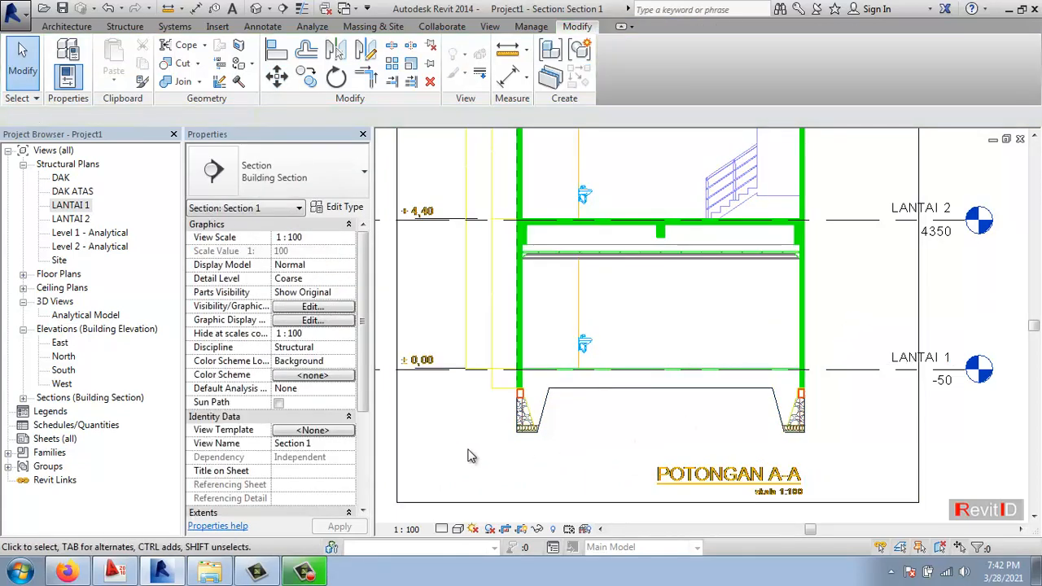
Open the LANTAI 1 structural plan
middle_drag(468, 456, 483, 407)
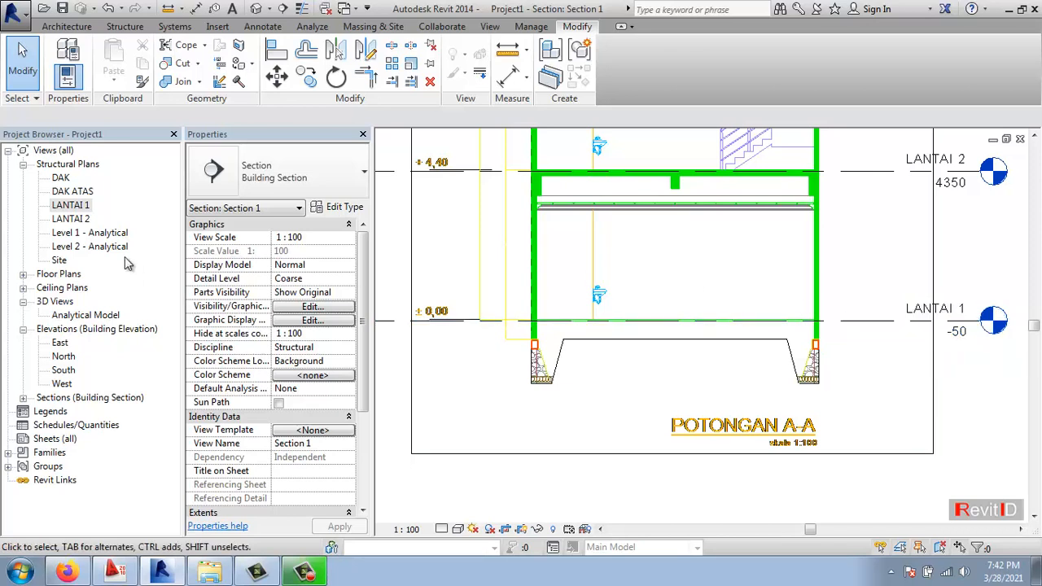
double_click(72, 206)
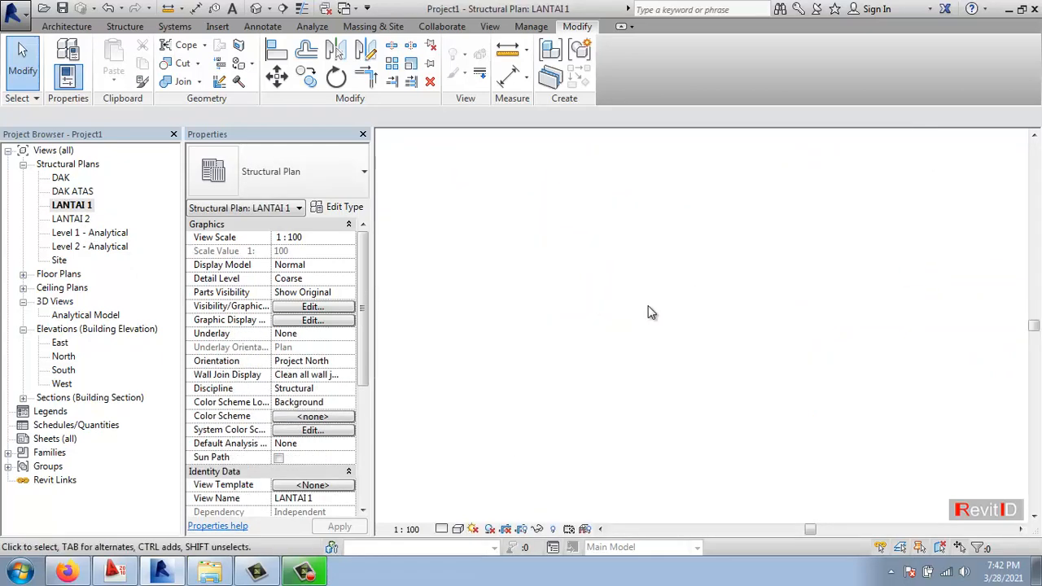
Draw a building section lengthwise through the middle of the shophouse, from beyond the rear wall to past the front yard
middle_drag(673, 231, 659, 296)
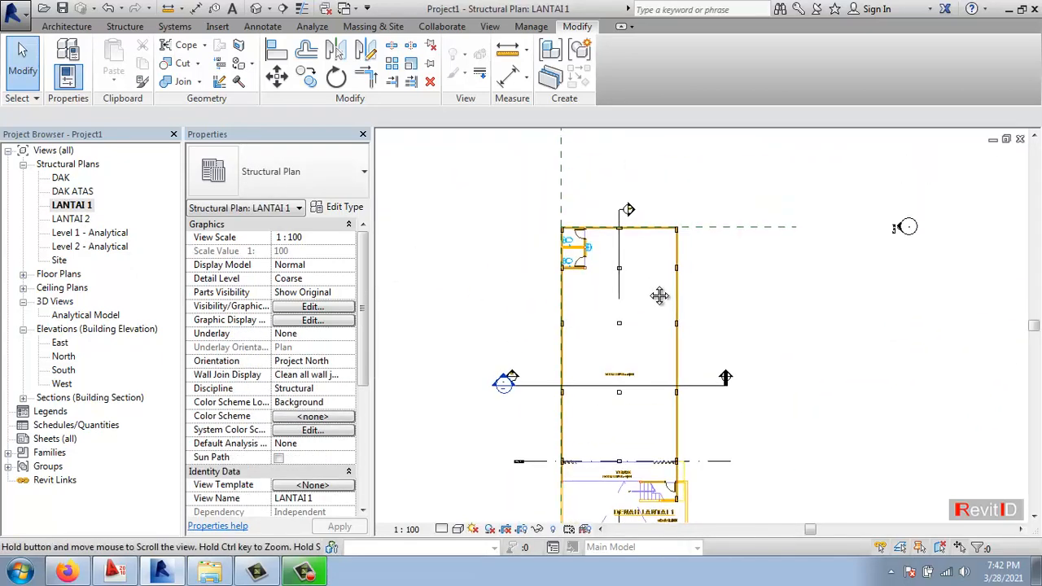
click(284, 10)
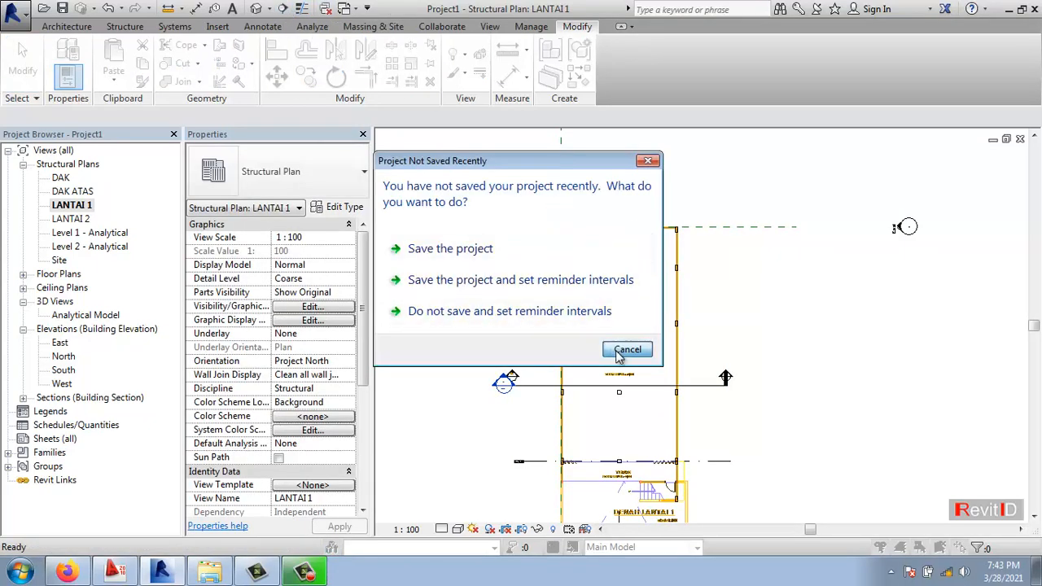
click(620, 354)
scroll(622, 214, up, 3)
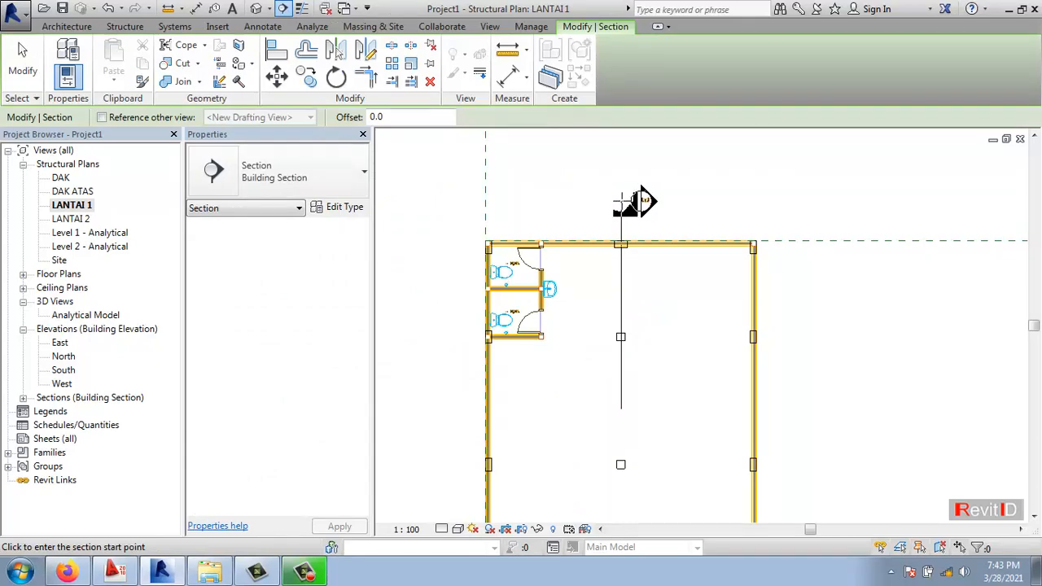
click(625, 202)
scroll(629, 110, down, 3)
middle_drag(643, 249, 639, 147)
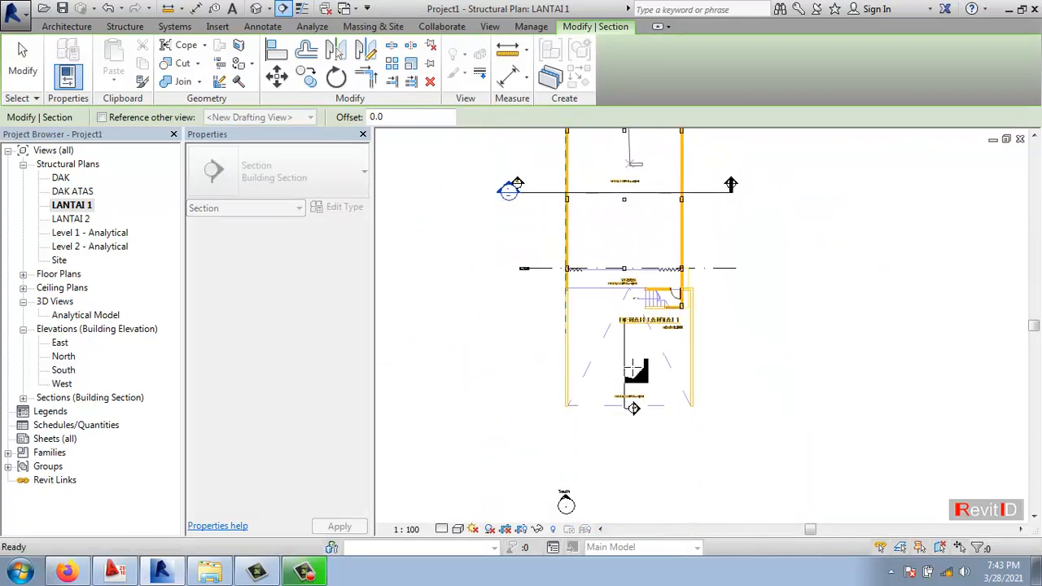
scroll(633, 372, up, 1)
click(625, 466)
middle_drag(655, 317, 702, 333)
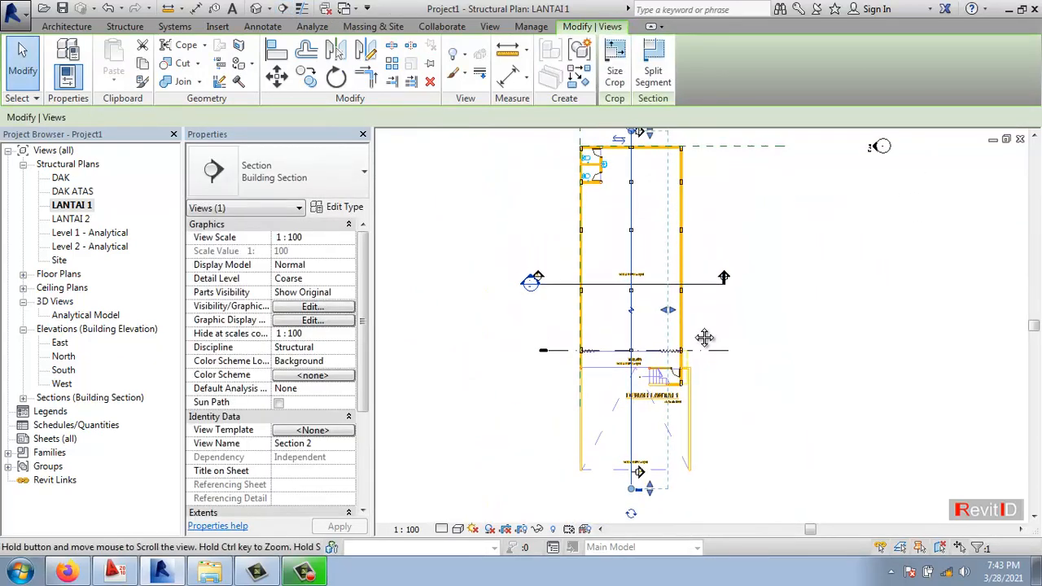
Try flipping the viewing direction of the new lengthwise section
scroll(691, 345, down, 1)
scroll(616, 218, up, 2)
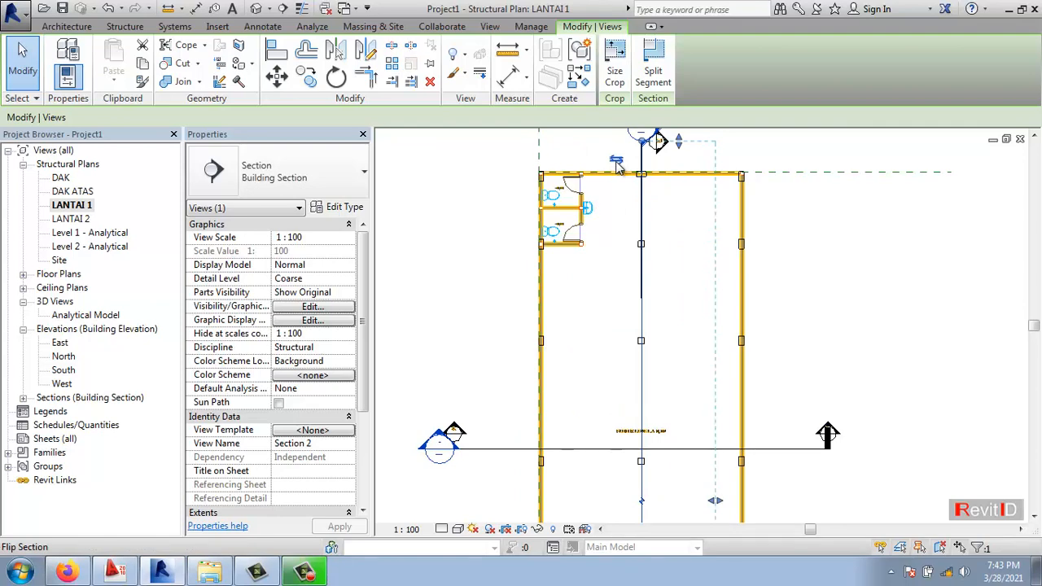
click(618, 163)
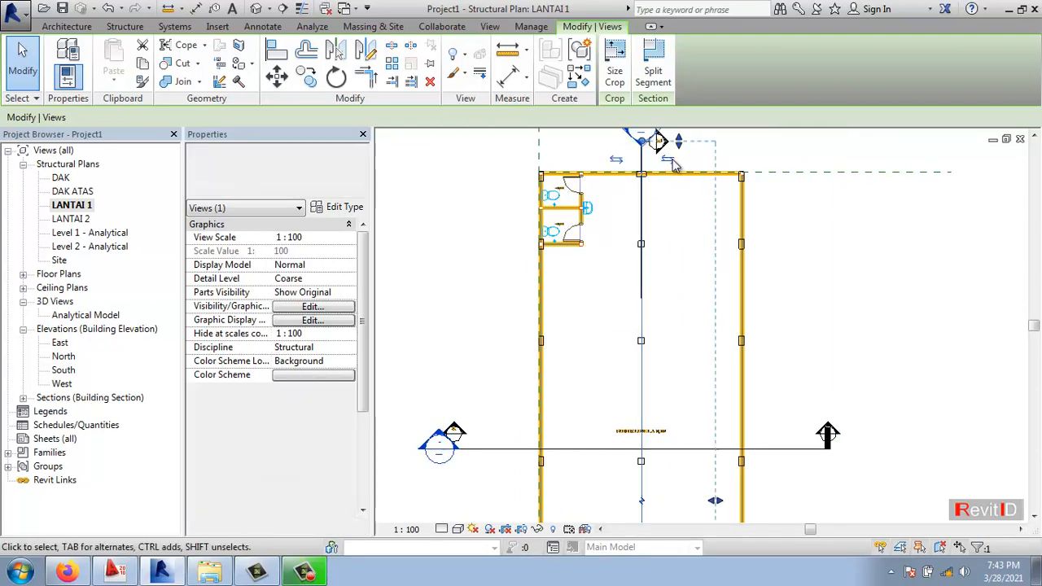
middle_drag(607, 203, 580, 255)
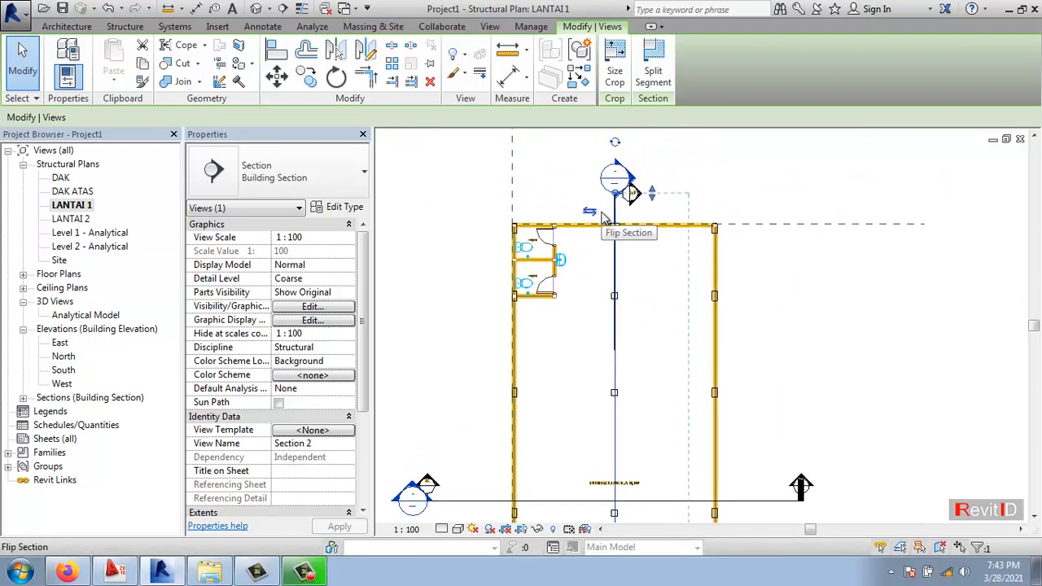
click(649, 216)
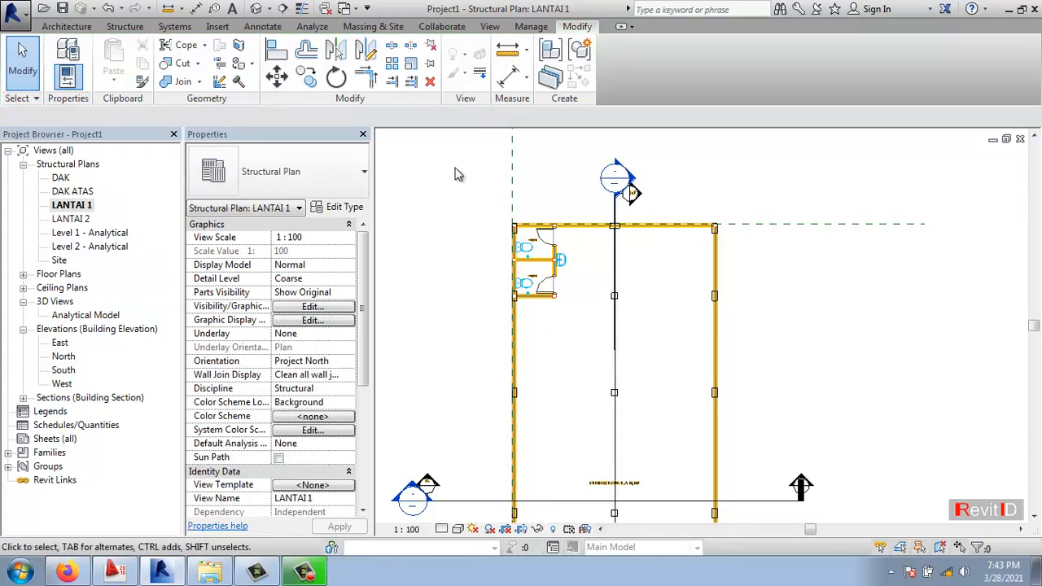
click(217, 26)
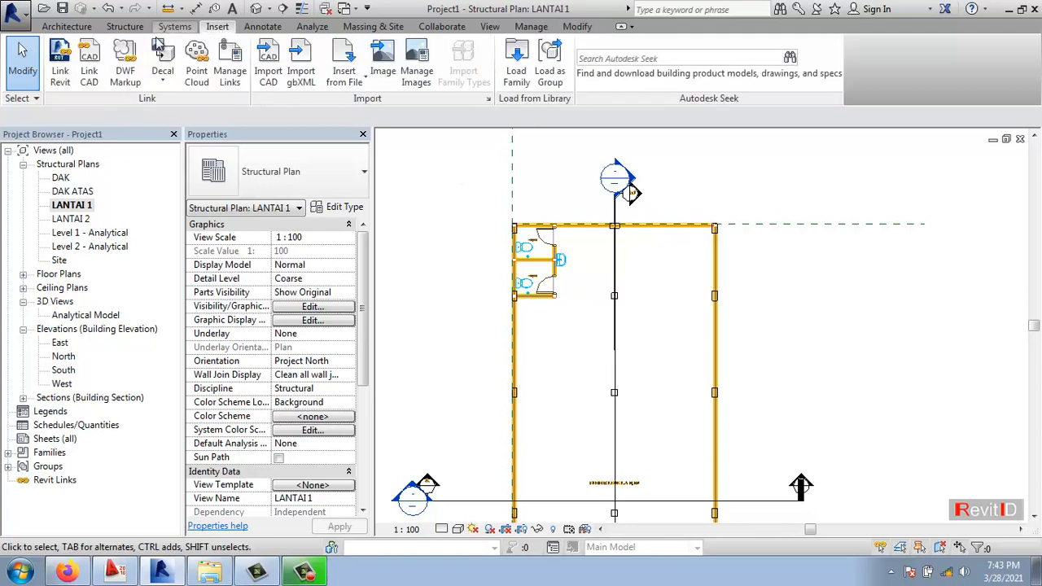
click(98, 69)
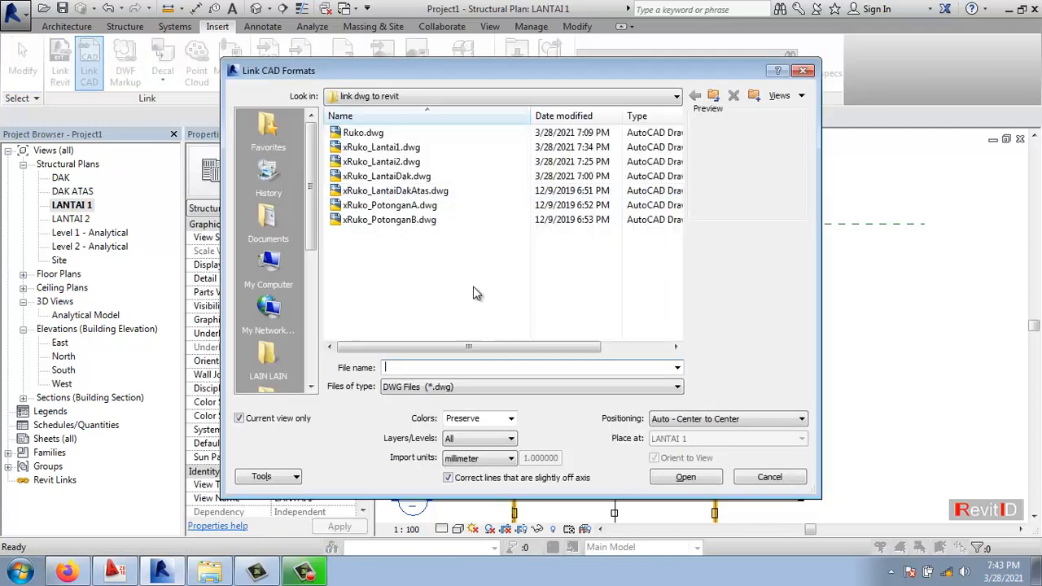
click(381, 220)
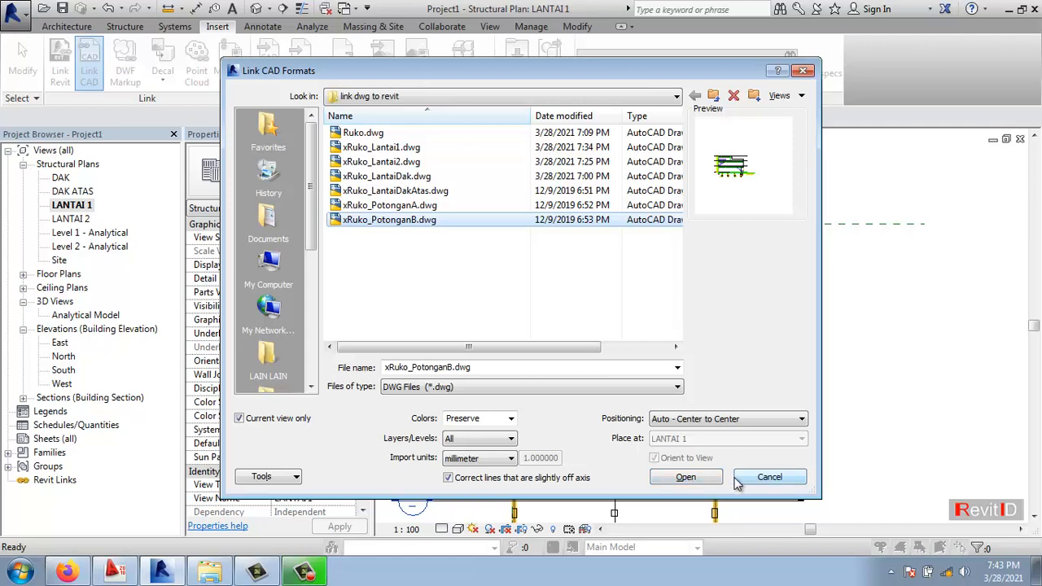
click(687, 478)
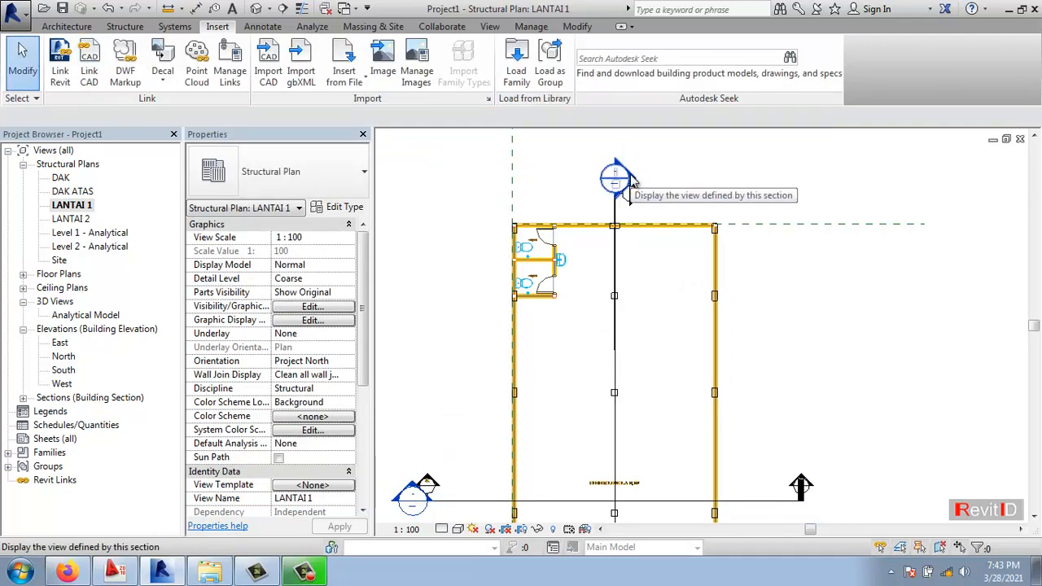
Open the new lengthwise section's view and extend its crop region upward past DAK ATAS and downward below LANTAI 1
double_click(628, 174)
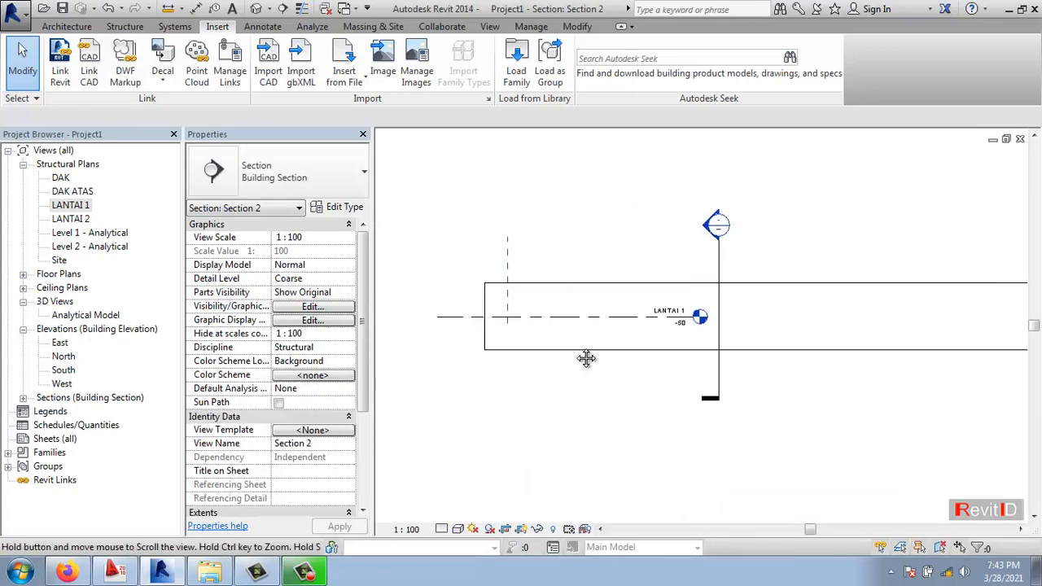
middle_drag(586, 358, 596, 345)
scroll(651, 312, down, 1)
middle_drag(765, 284, 674, 392)
click(734, 383)
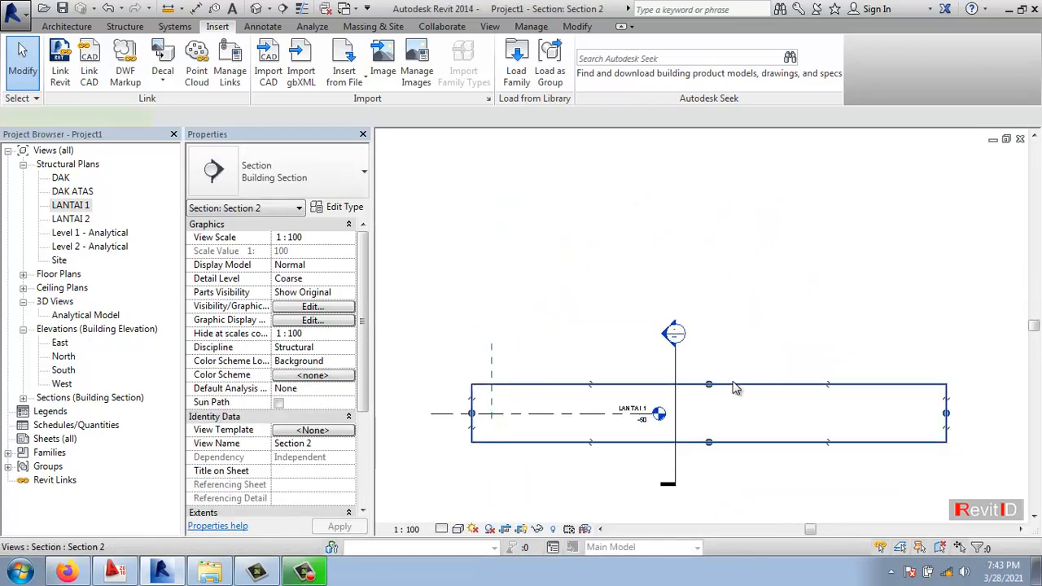
drag(709, 384, 738, 165)
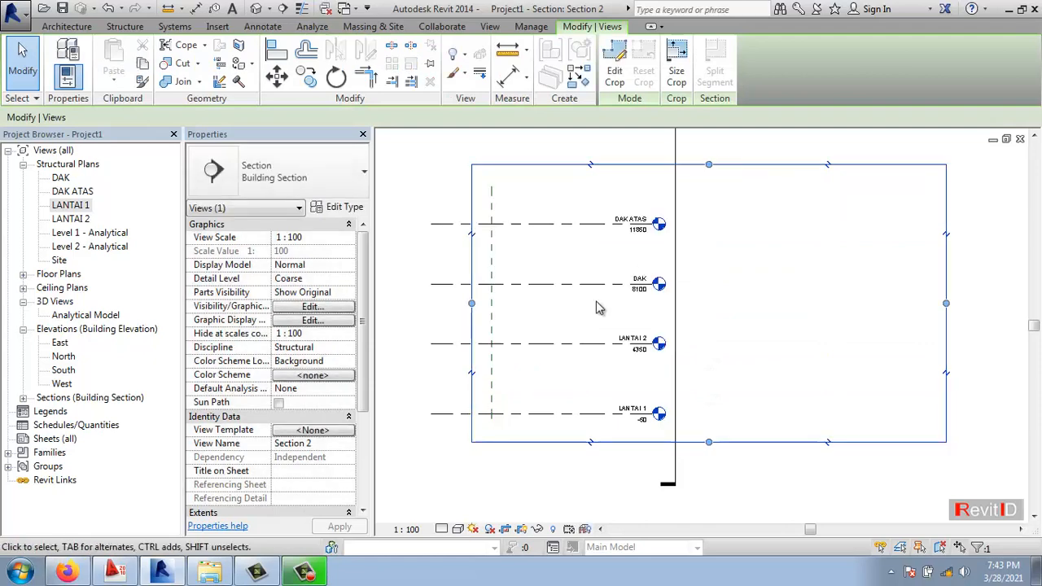
middle_drag(596, 308, 621, 382)
drag(724, 233, 731, 185)
scroll(727, 216, down, 1)
middle_drag(705, 437, 714, 363)
drag(733, 363, 736, 409)
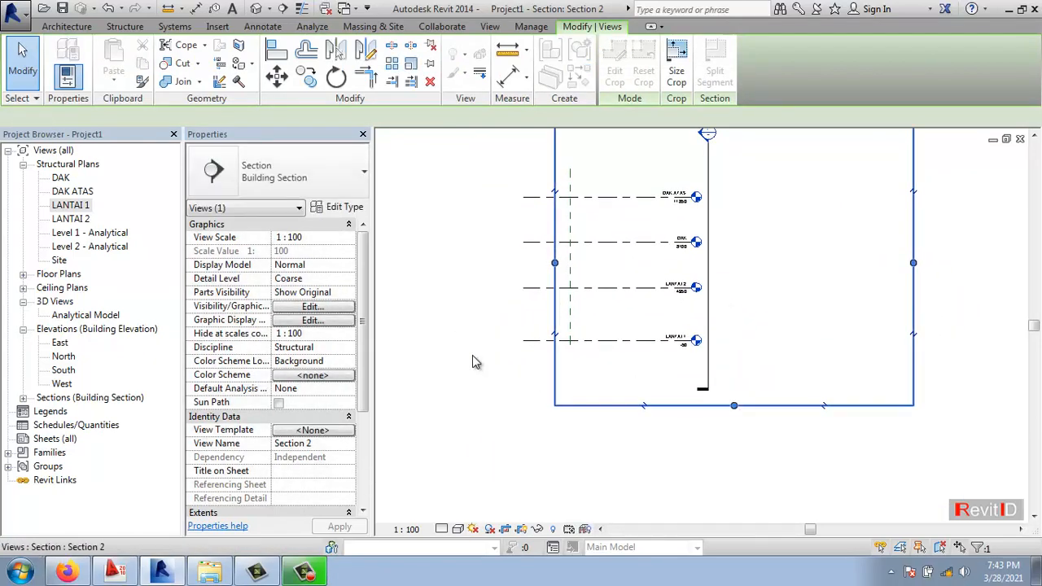
Widen the section view's crop region outward on the side beyond the vertical reference plane and past the level lines' ends
middle_drag(475, 362, 538, 393)
drag(616, 295, 526, 296)
middle_drag(807, 361, 746, 362)
middle_drag(465, 300, 706, 304)
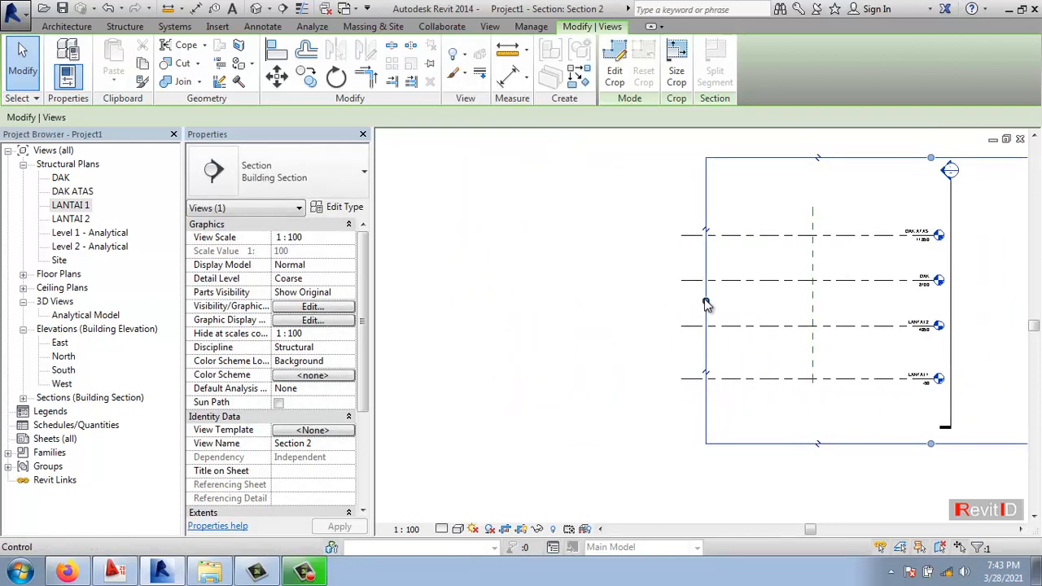
drag(705, 303, 628, 304)
middle_drag(923, 337, 720, 342)
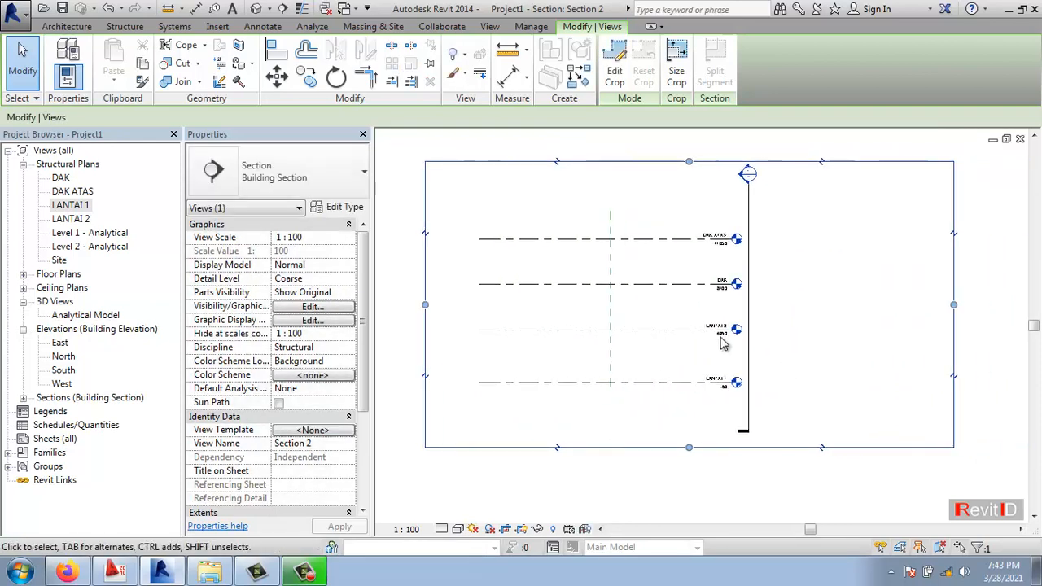
click(688, 473)
middle_drag(657, 359, 674, 337)
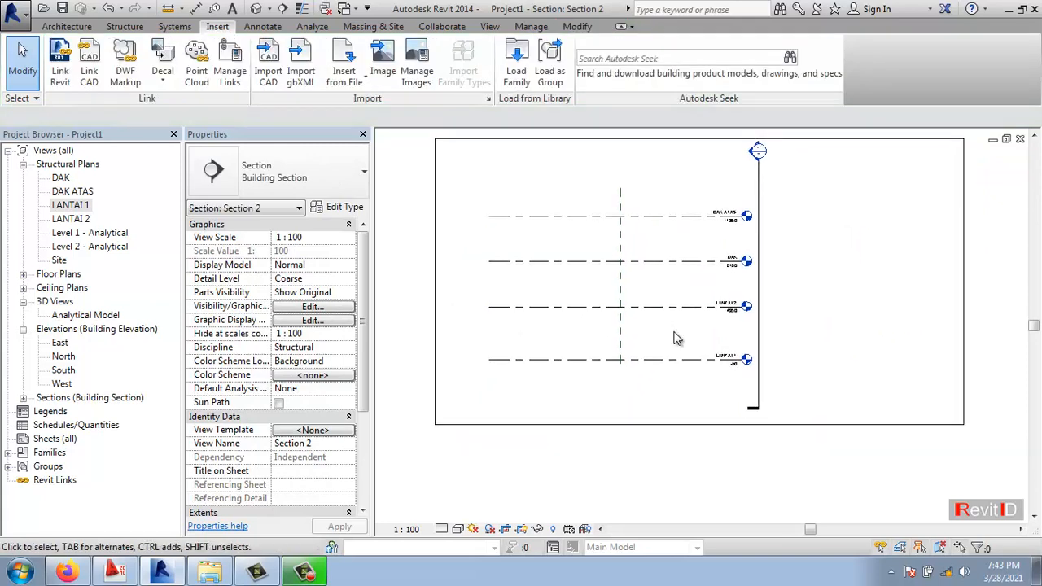
Hide the category of the crossing section marker in the Section 2 view
right_click(761, 185)
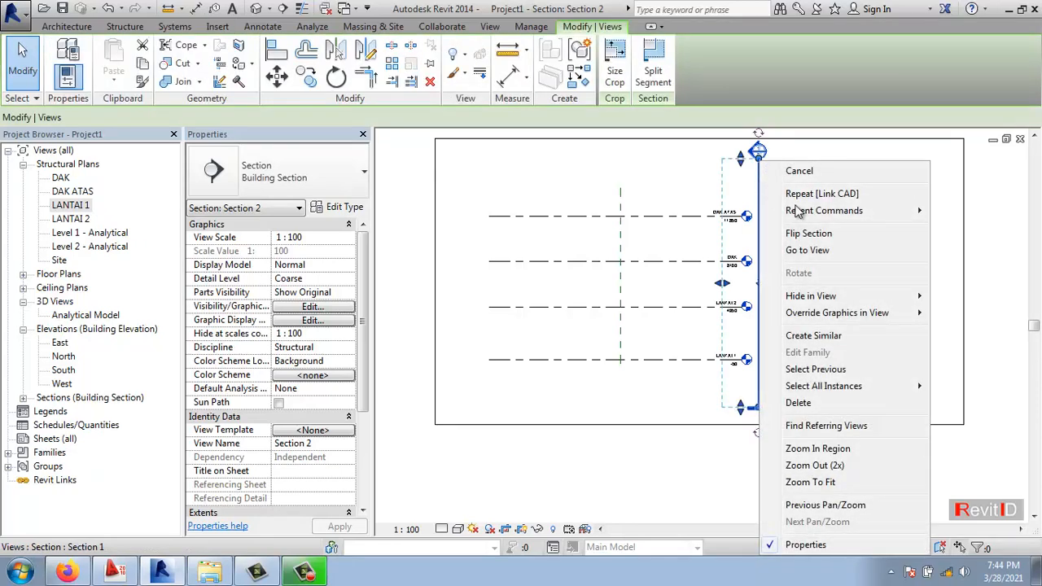
mouse_move(855, 296)
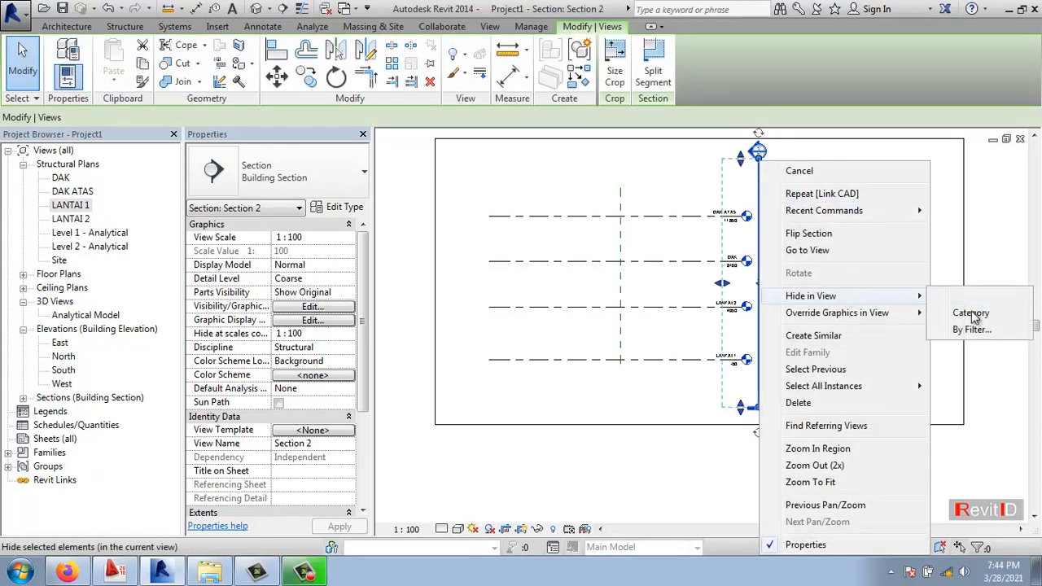
click(971, 312)
middle_drag(516, 284, 613, 286)
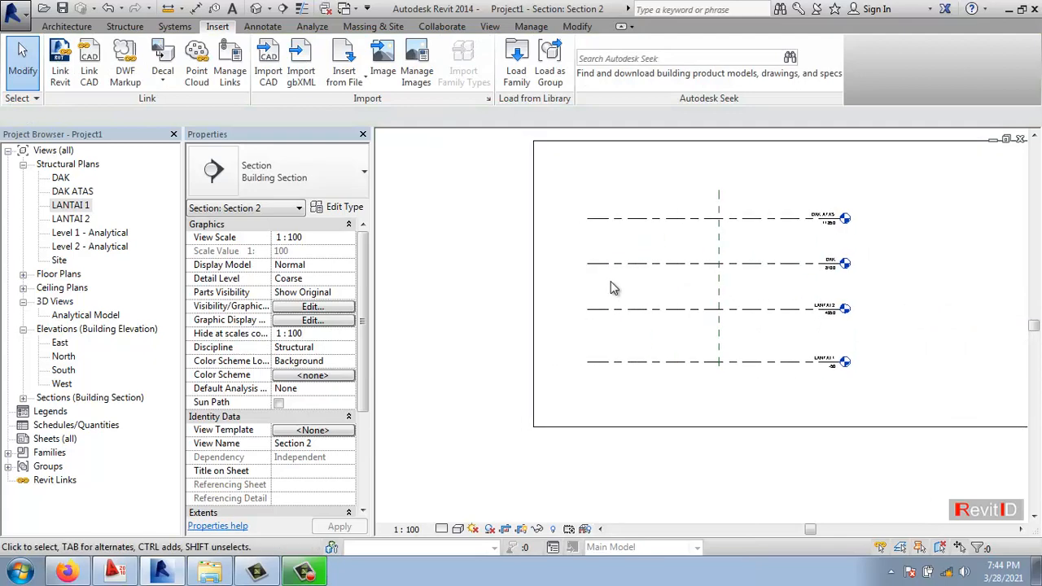
Reopen the Section 2 view from its marker in the LANTAI 1 plan and link xRuko_PotonganB.dwg into it
double_click(64, 206)
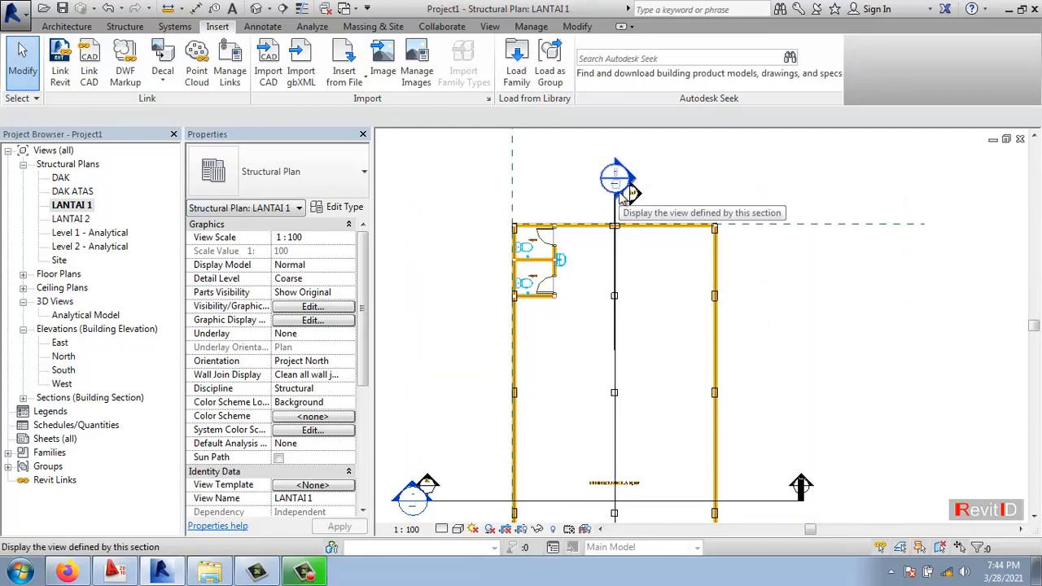
double_click(619, 192)
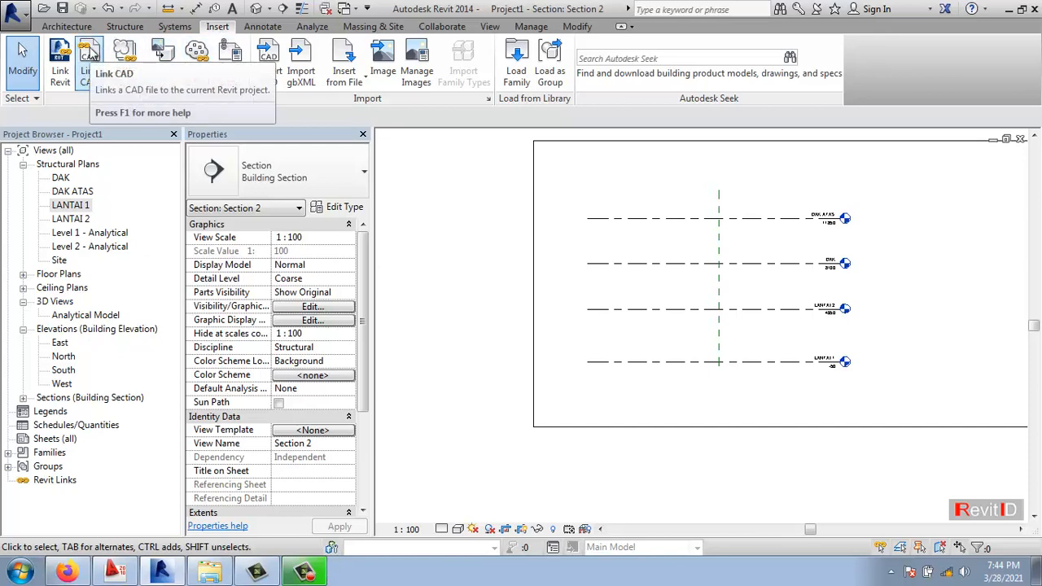
click(89, 55)
click(399, 219)
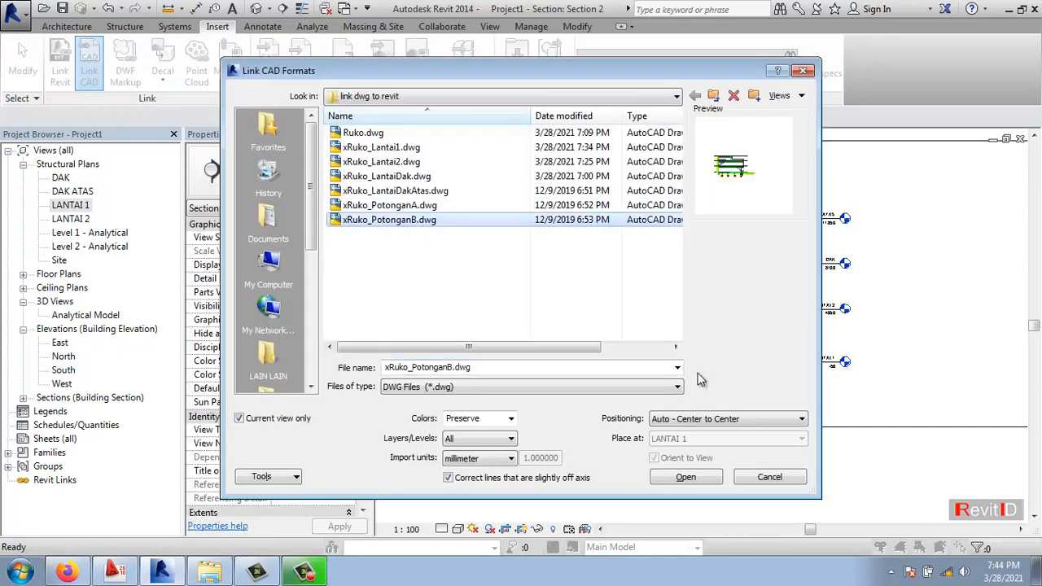
click(713, 481)
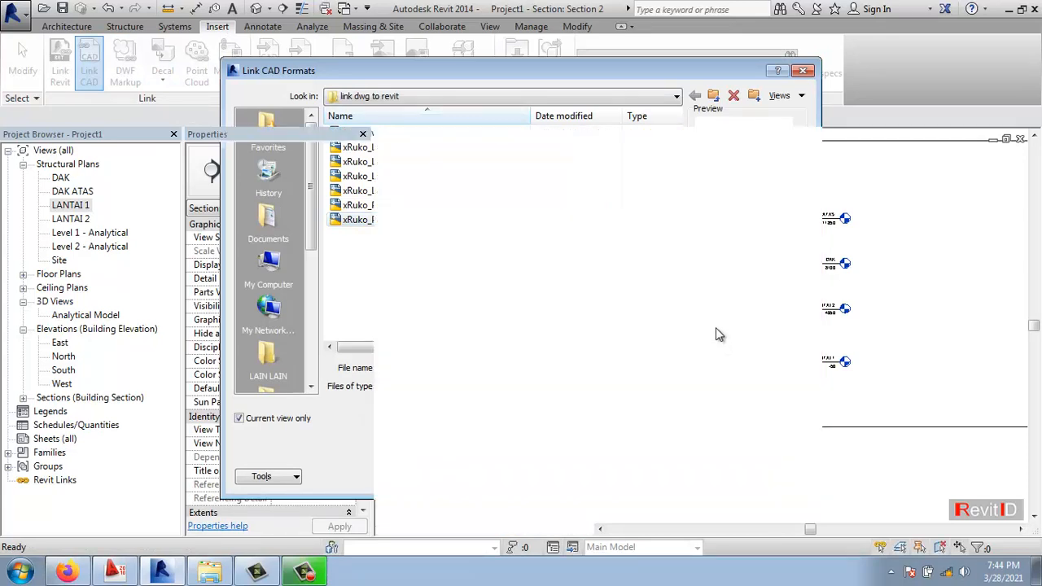
Align the outer rear wall face of the linked xRuko_PotonganB.dwg drawing to the vertical reference plane
scroll(683, 325, up, 5)
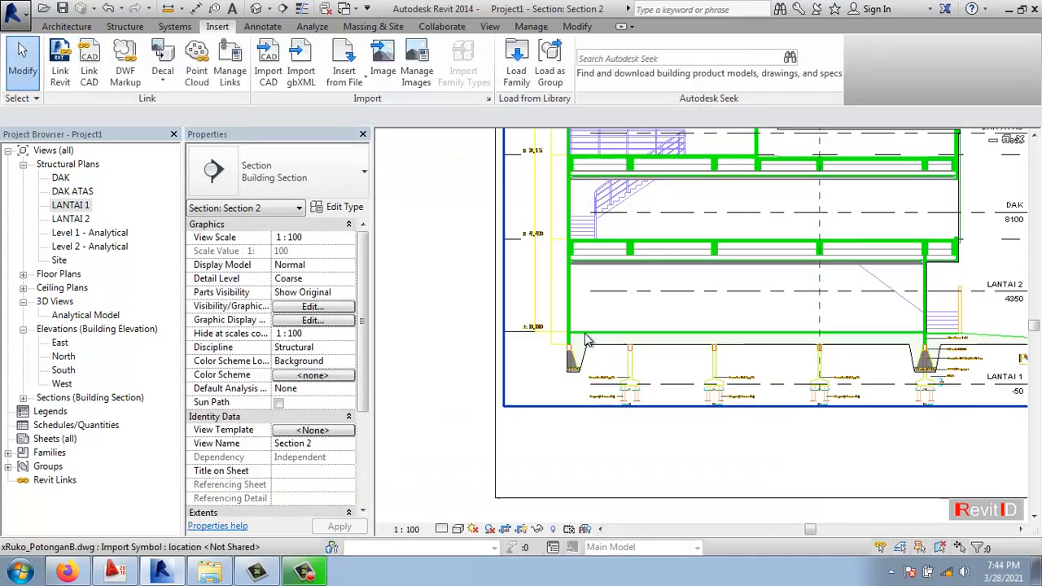
middle_drag(729, 342, 701, 358)
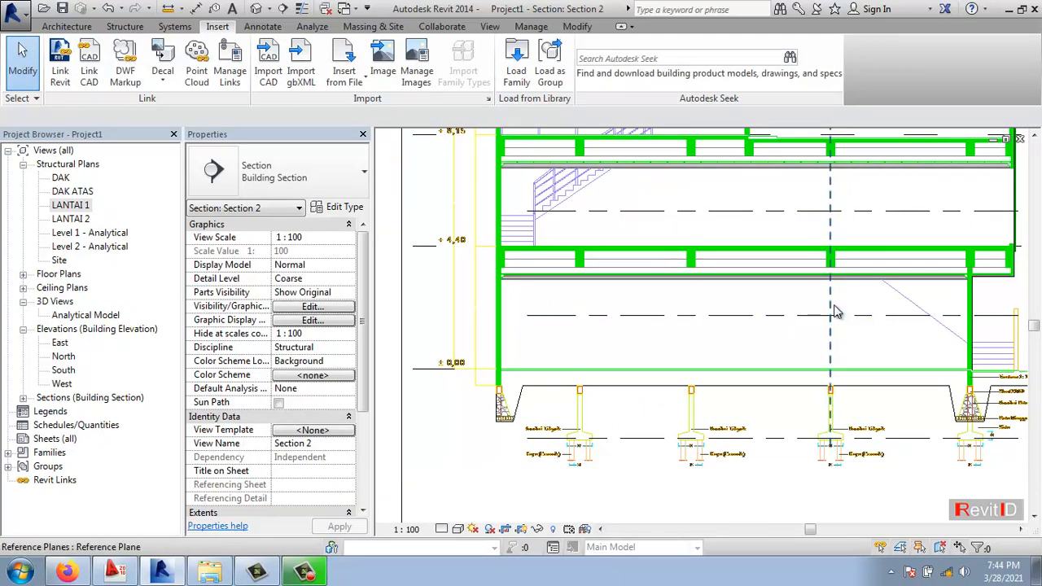
click(578, 27)
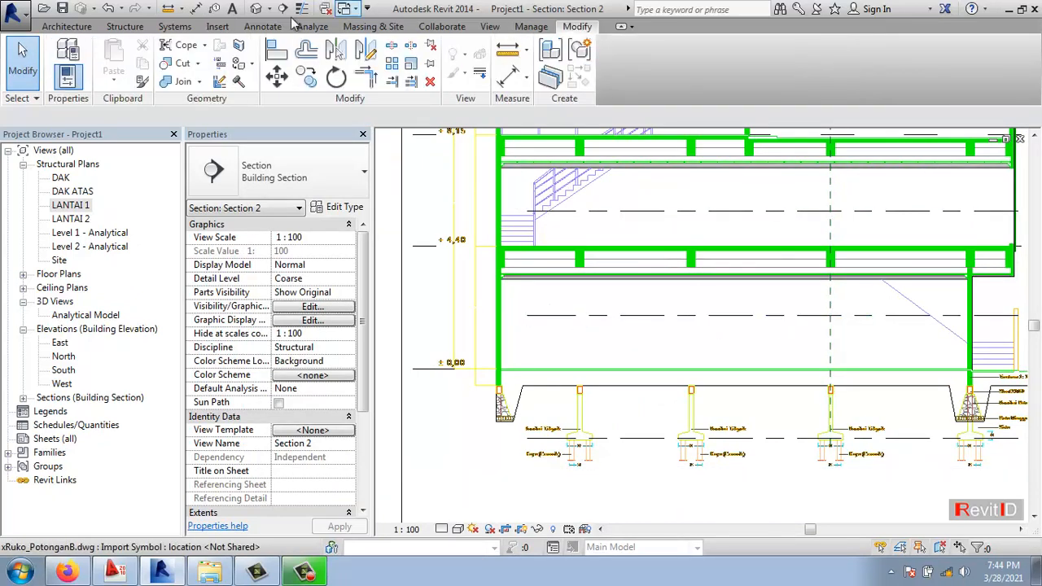
click(276, 48)
click(830, 346)
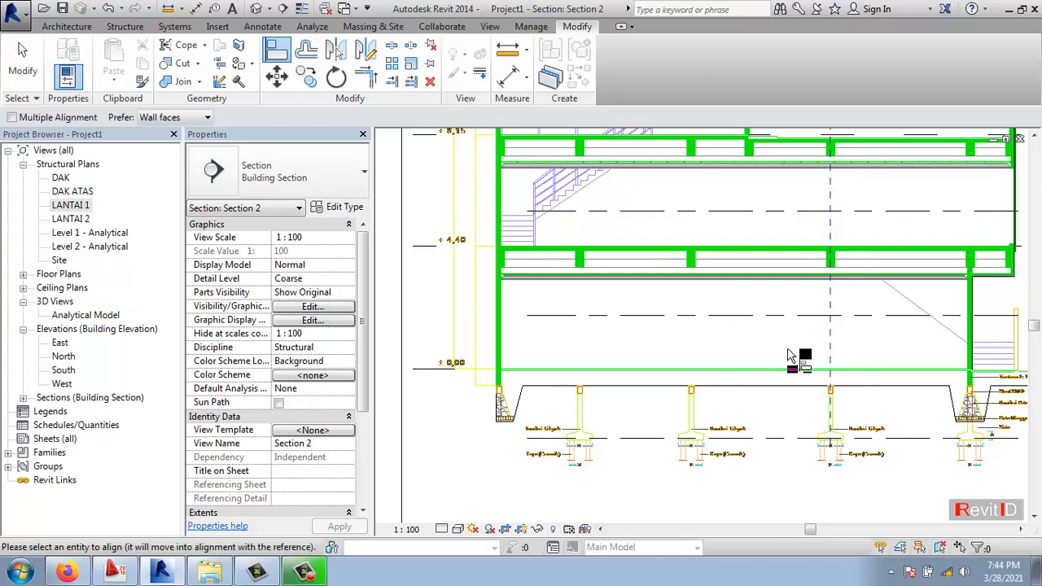
scroll(490, 315, up, 4)
click(502, 290)
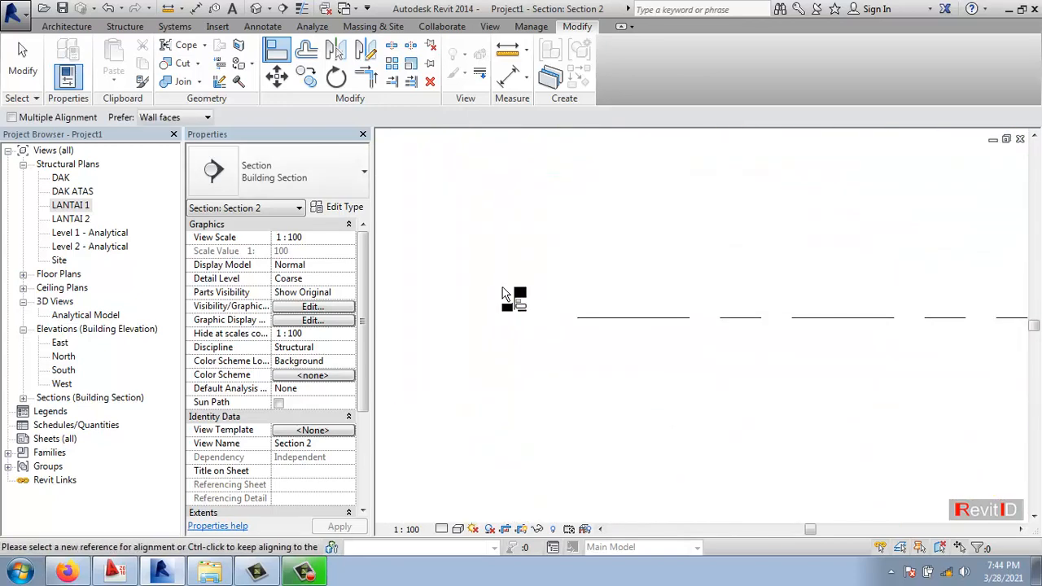
Align the ±0,00 elevation line of the linked xRuko_PotonganB.dwg drawing to the LANTAI 1 level
scroll(501, 290, down, 2)
scroll(483, 285, down, 2)
middle_drag(591, 316, 385, 325)
middle_drag(1006, 356, 791, 335)
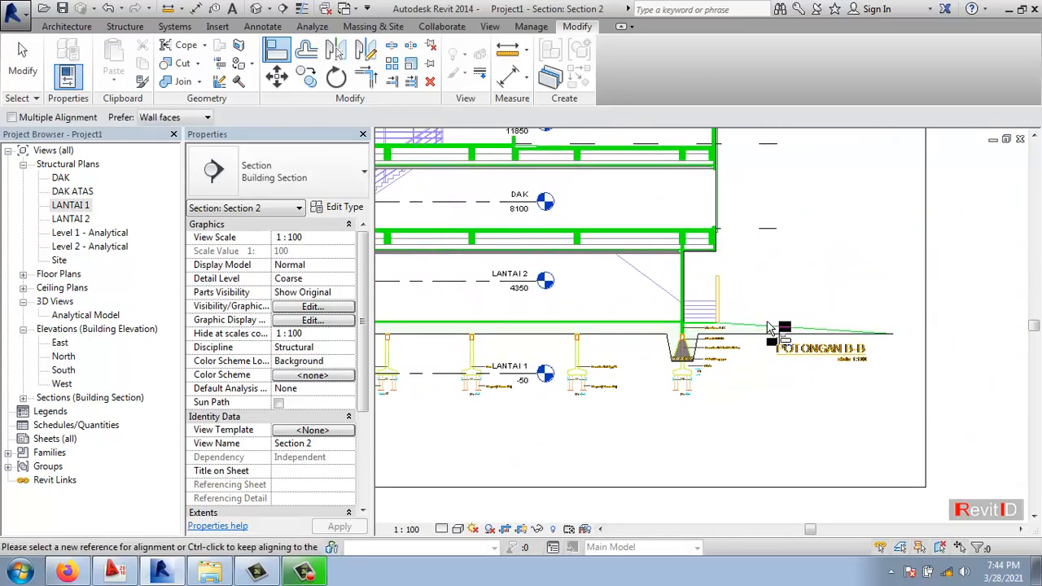
middle_drag(640, 350, 880, 358)
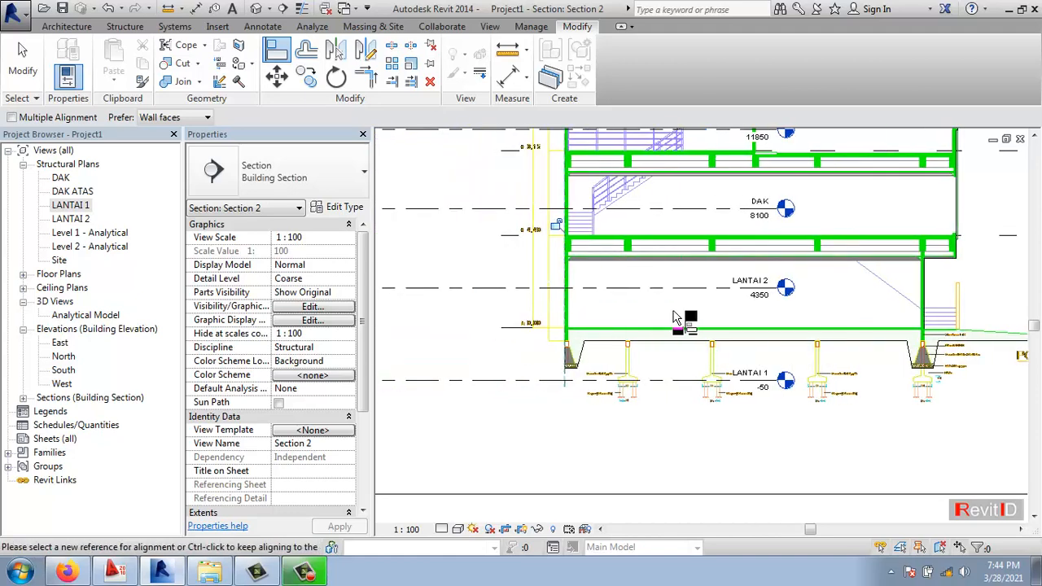
scroll(674, 317, up, 4)
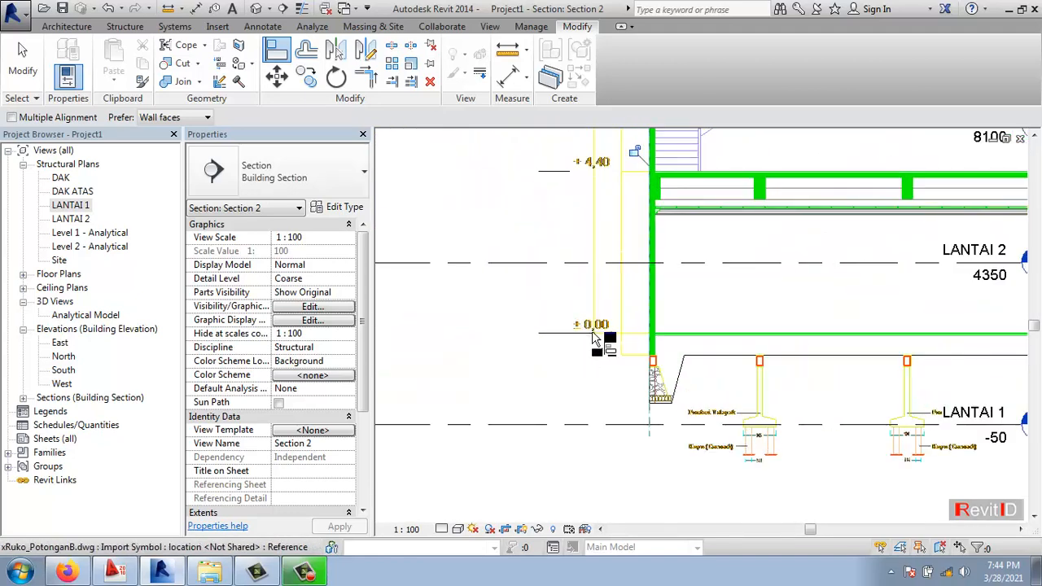
click(593, 334)
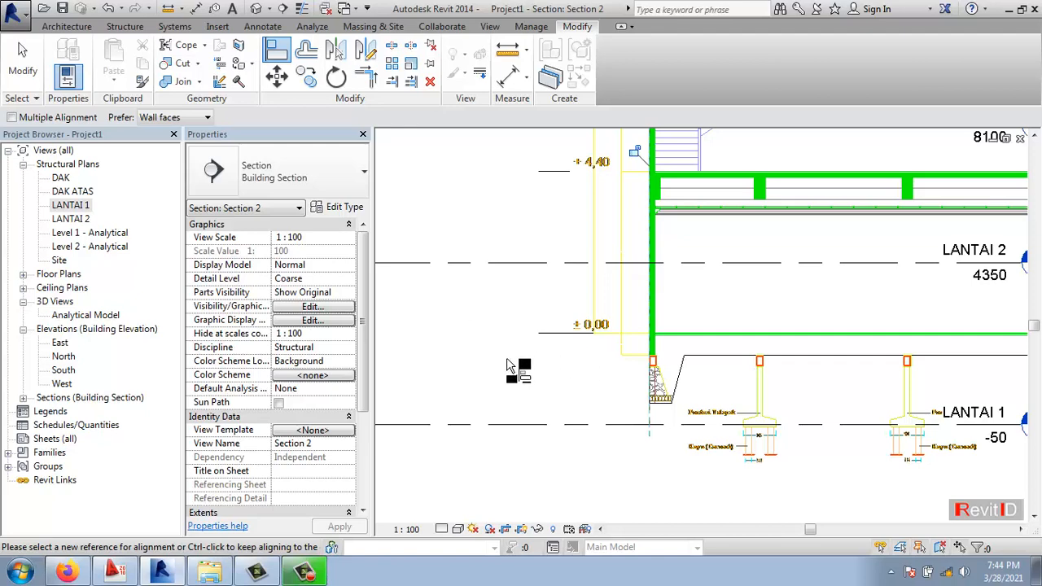
middle_drag(602, 411, 600, 380)
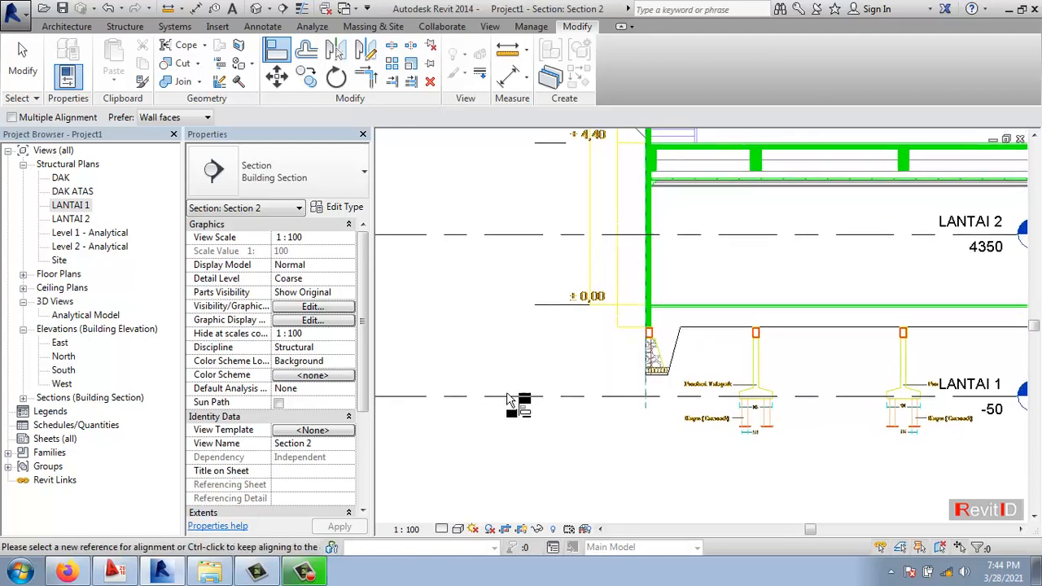
click(555, 304)
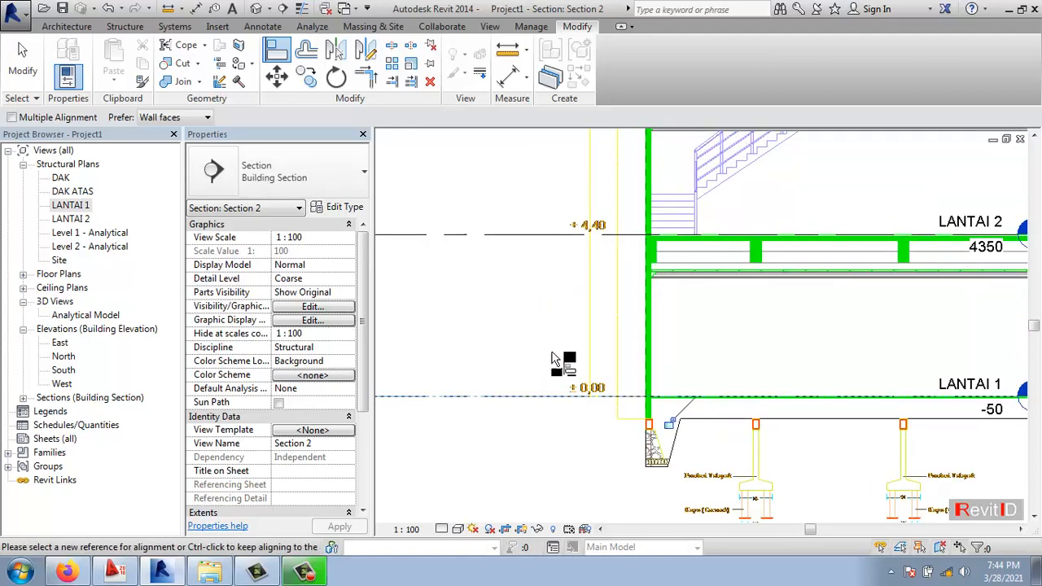
key(Escape)
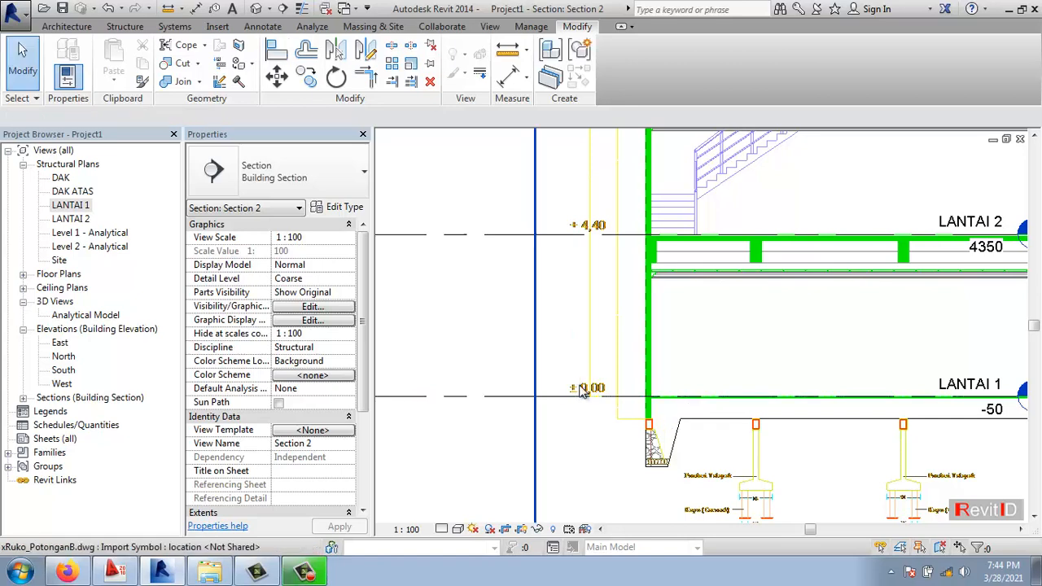
Move the linked xRuko_PotonganB.dwg drawing vertically upward by 50 mm
click(583, 391)
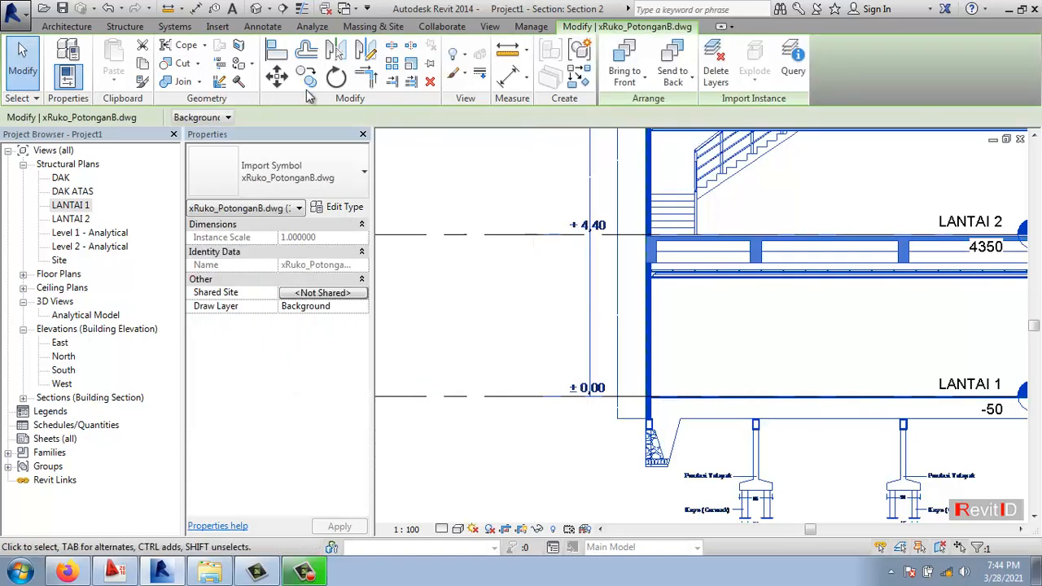
click(281, 81)
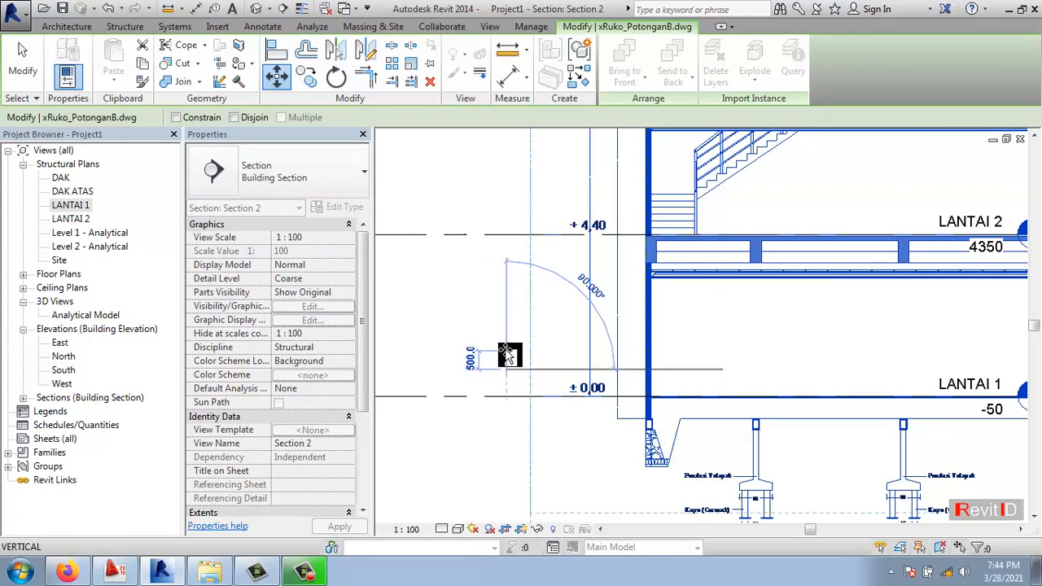
text(50)
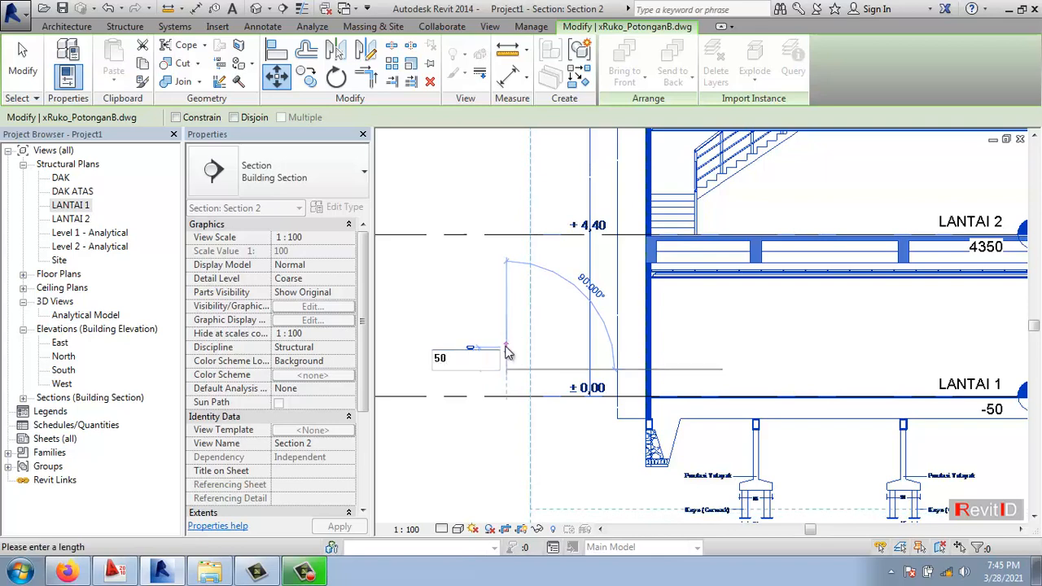
key(Return)
key(Escape)
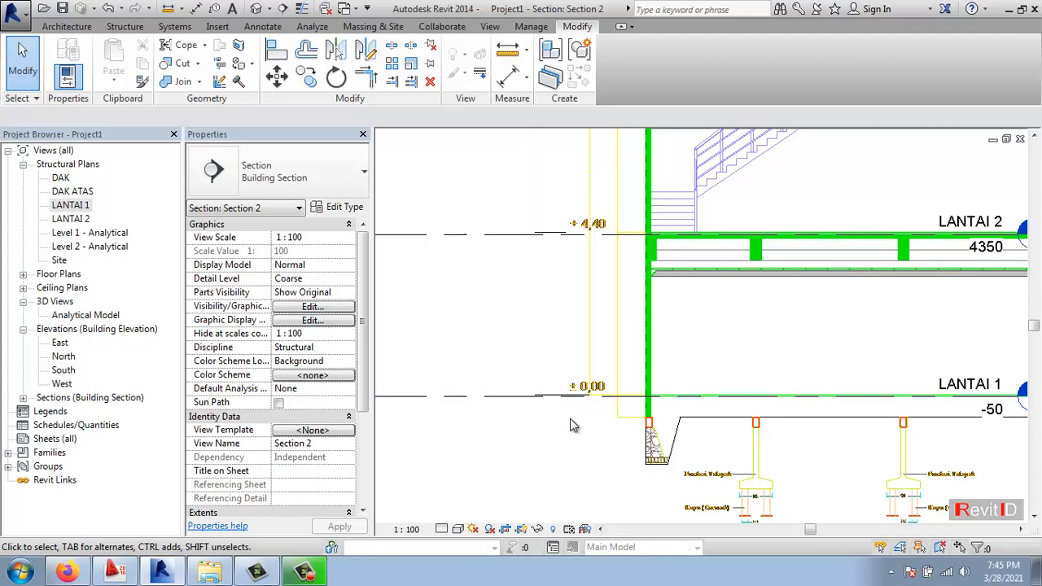
Extend the head ends of the aligned level lines past the front of the building and the section crop boundary
scroll(570, 418, up, 6)
scroll(563, 384, down, 9)
middle_drag(787, 371, 675, 376)
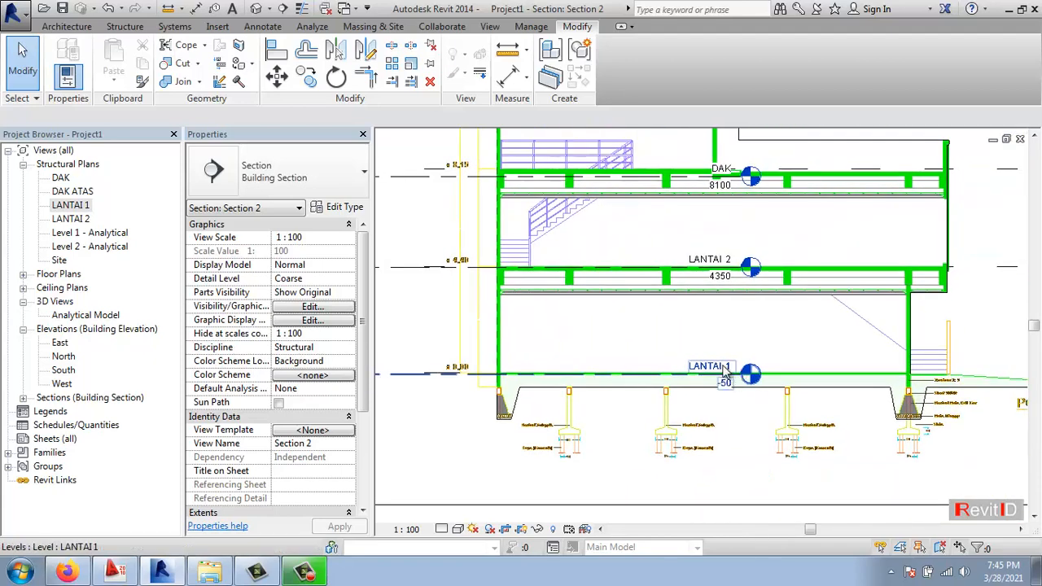
scroll(576, 350, down, 3)
click(425, 316)
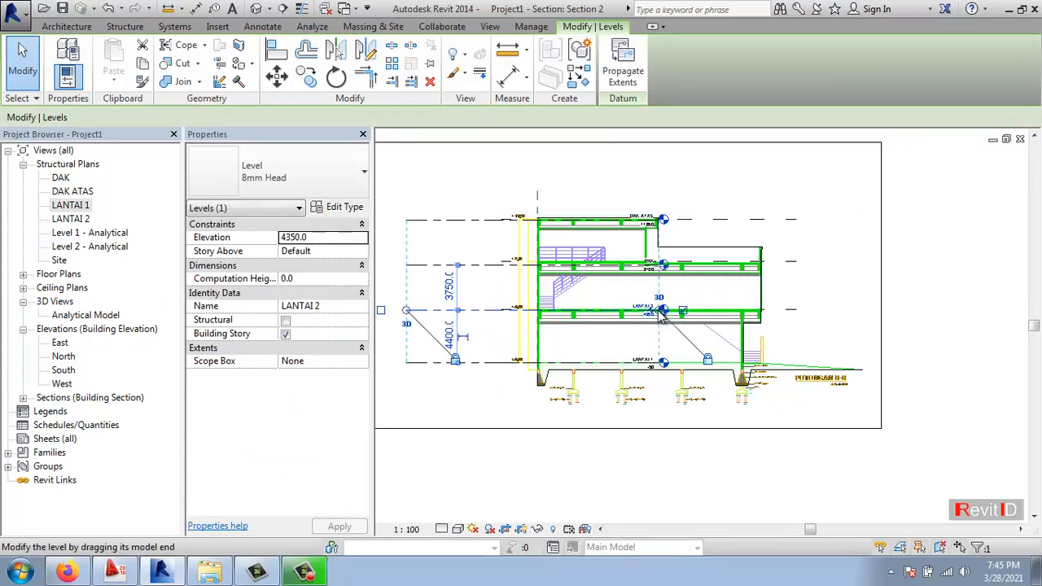
drag(661, 315, 896, 317)
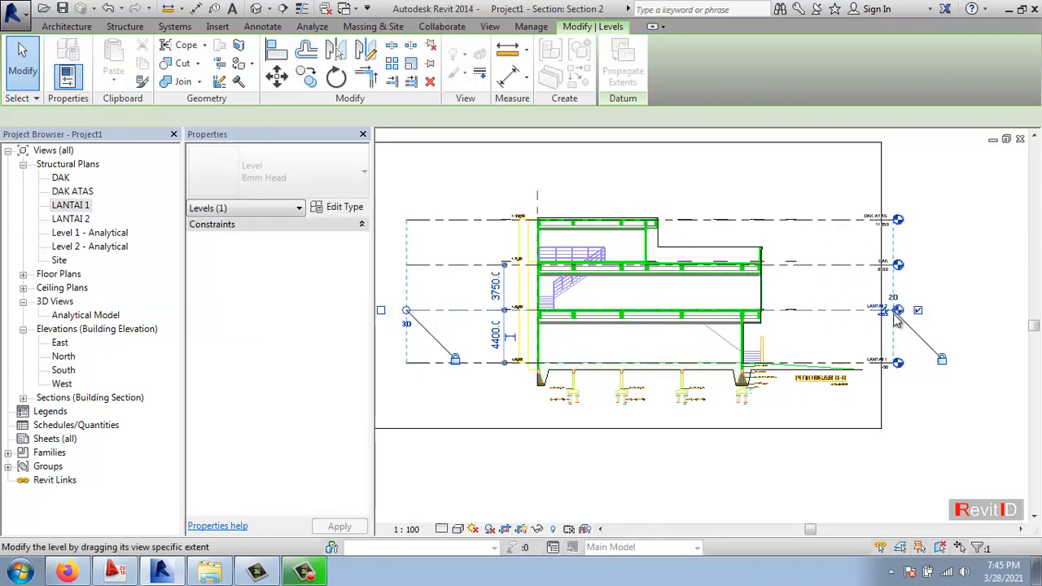
key(Escape)
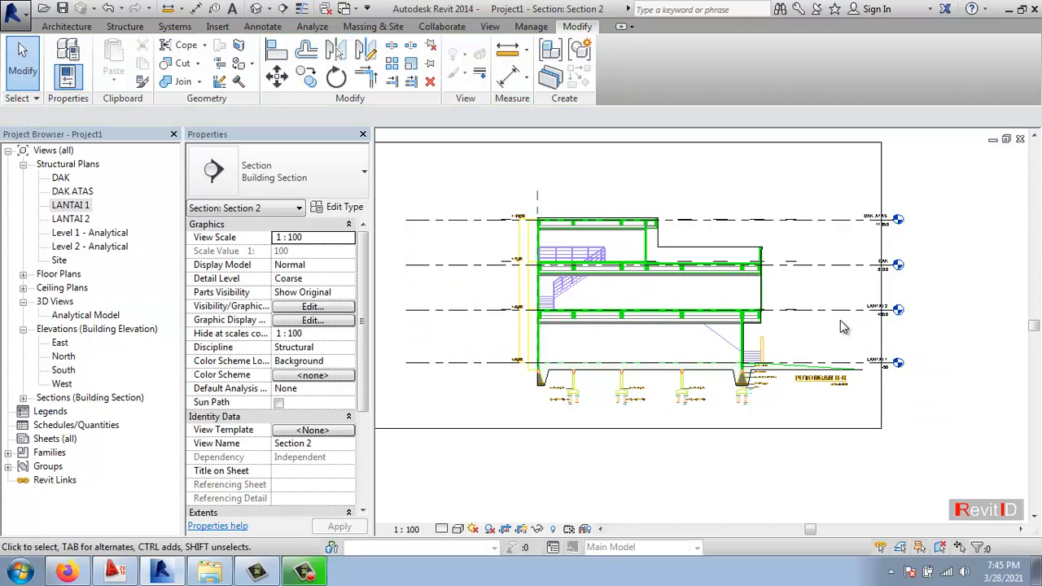
Shorten the headless ends of the aligned level lines slightly toward the building's rear wall
click(477, 264)
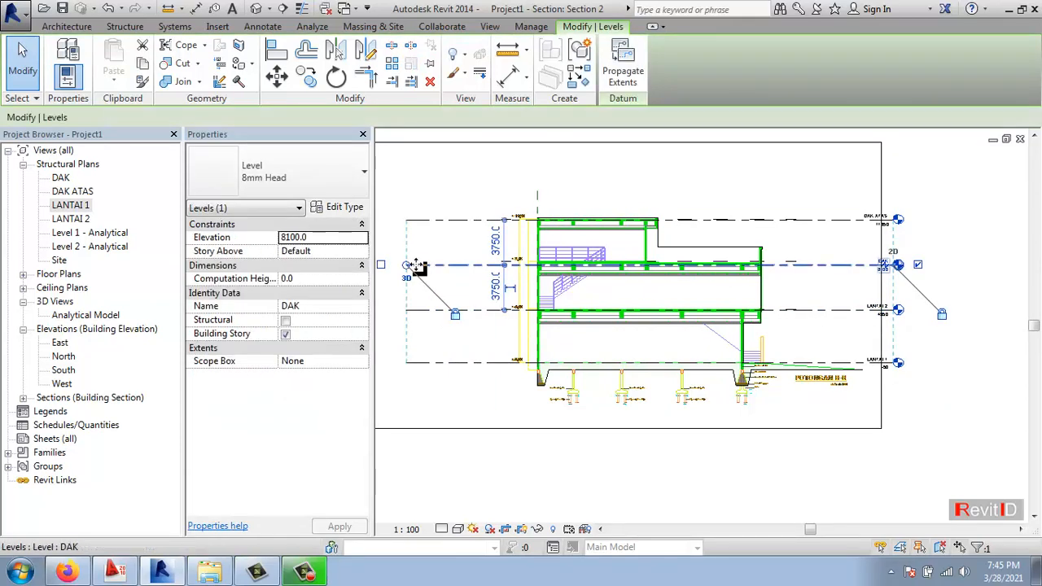
drag(437, 262, 442, 267)
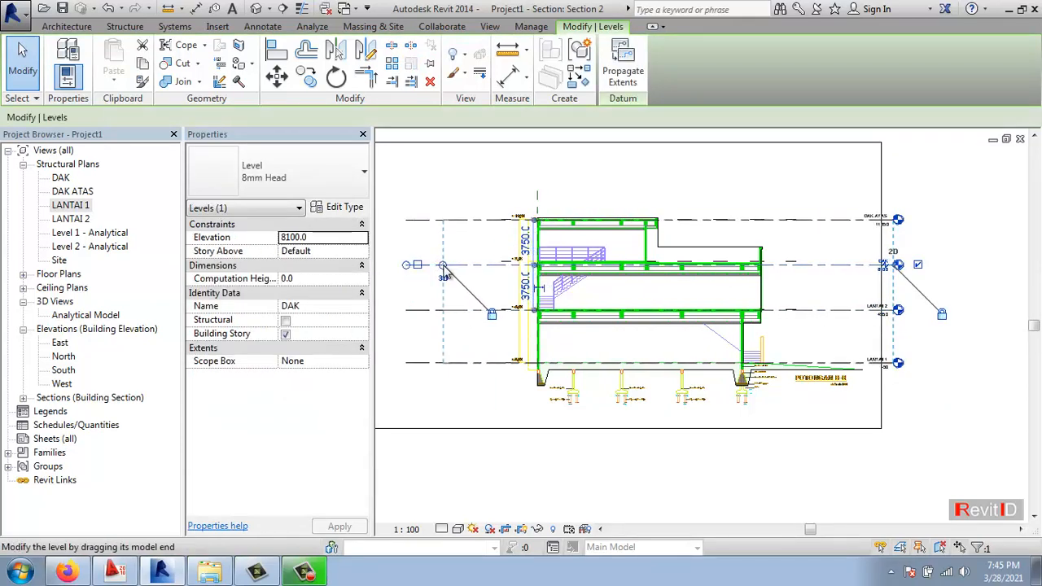
key(Escape)
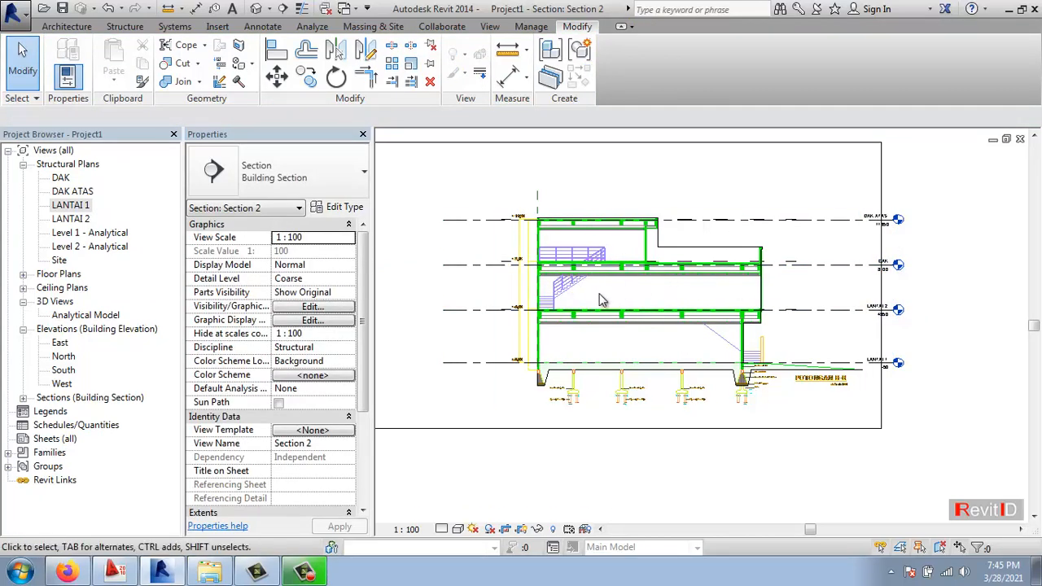
Reopen the LANTAI 1 plan and draw a horizontal grid line along the rear-wall reference plane, ending its bubble beyond the toilet side
double_click(71, 205)
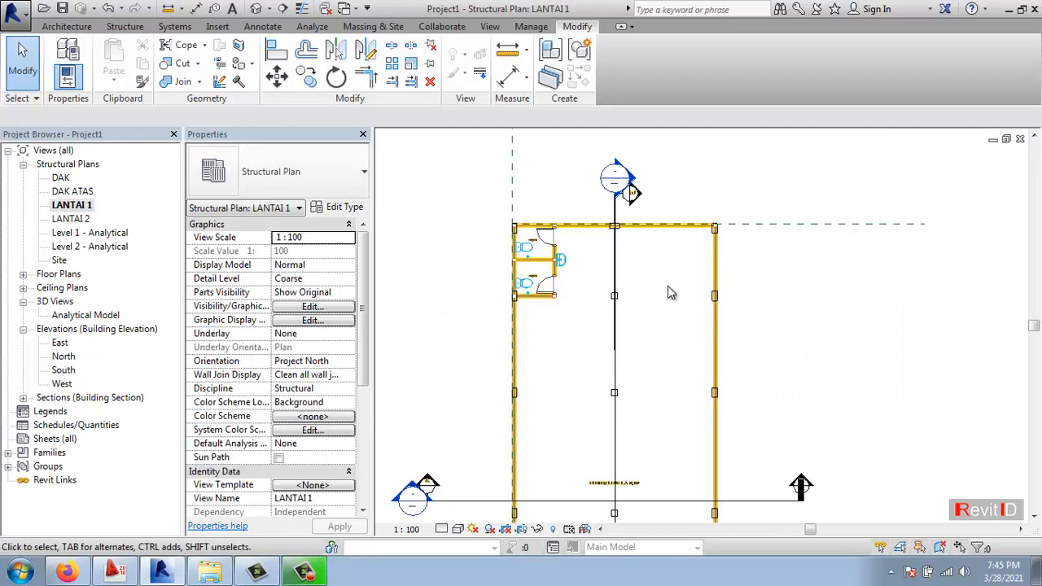
scroll(523, 230, up, 4)
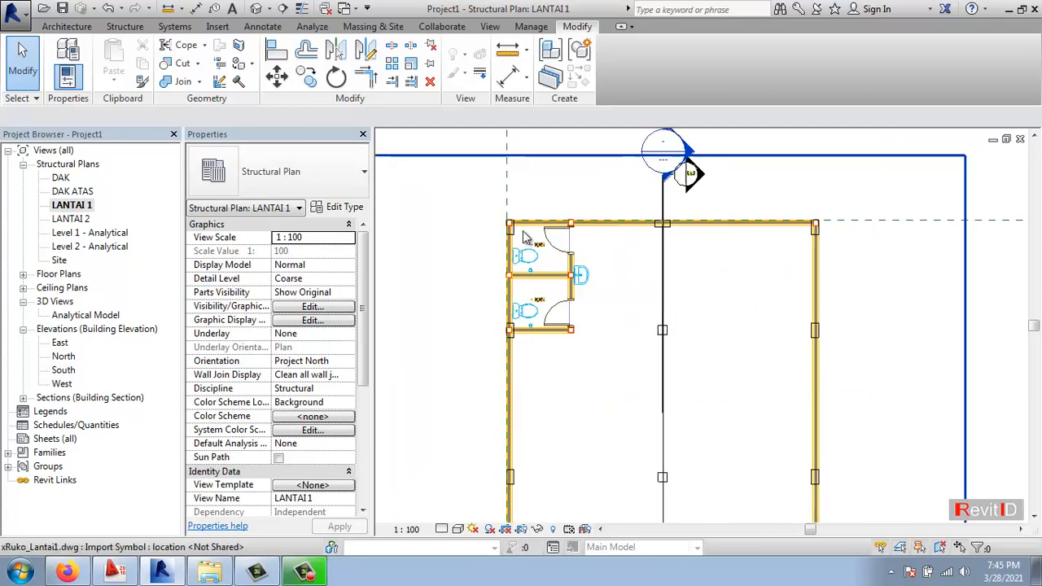
scroll(522, 230, down, 3)
scroll(525, 236, down, 4)
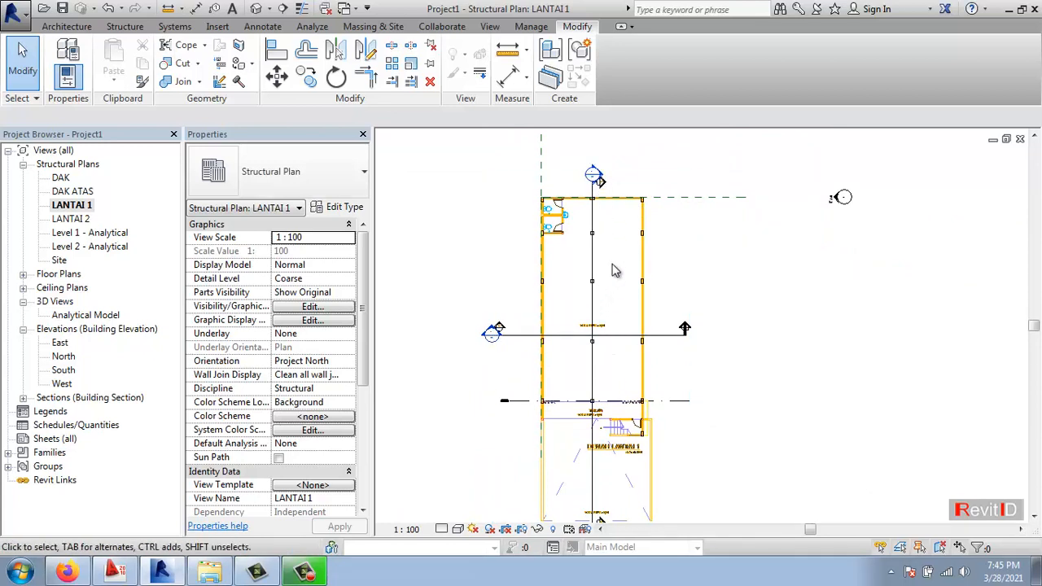
click(126, 27)
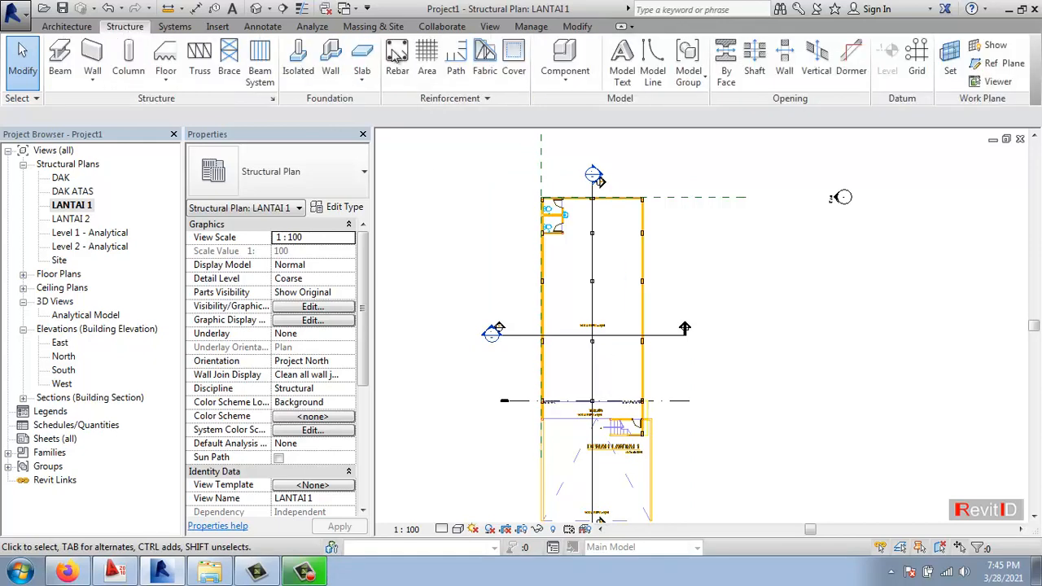
click(919, 49)
scroll(655, 183, up, 4)
click(674, 222)
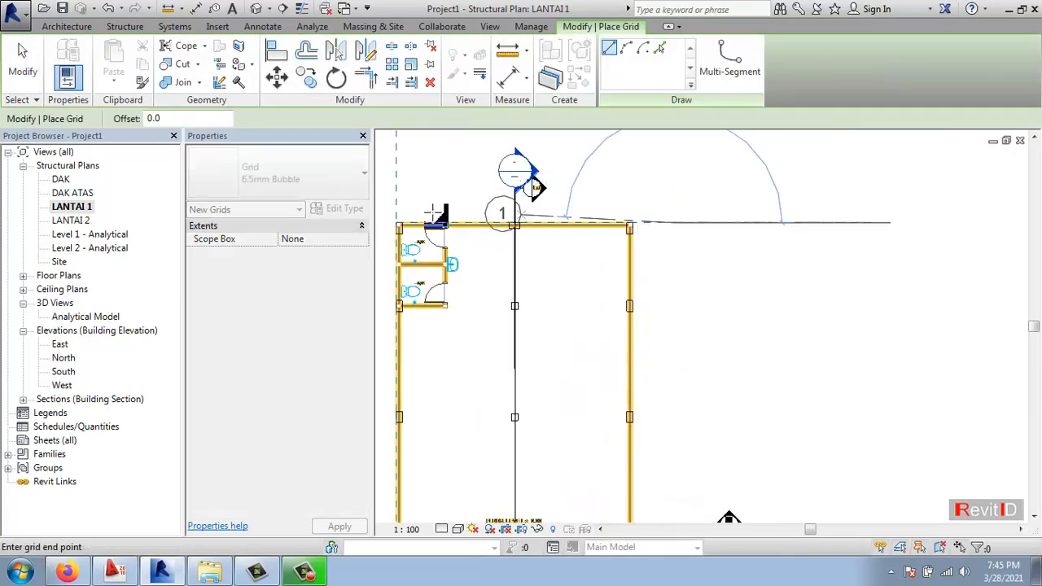
middle_drag(432, 218, 754, 233)
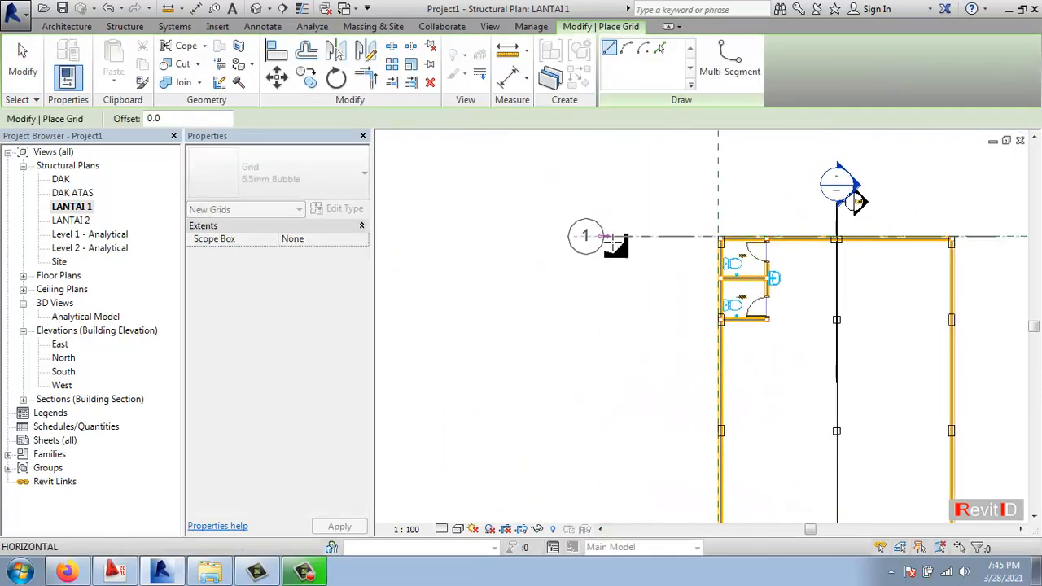
click(655, 238)
Draw a second horizontal grid line through the column row at the toilets' front wall, ending in line with grid 1's bubble
middle_drag(802, 275, 455, 300)
scroll(756, 344, up, 3)
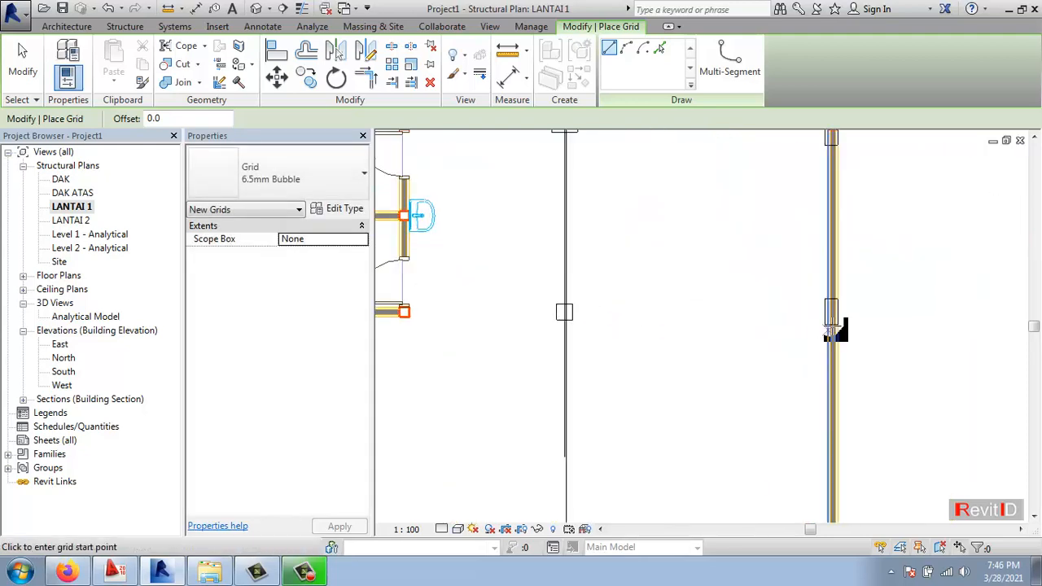
click(832, 312)
scroll(690, 316, down, 3)
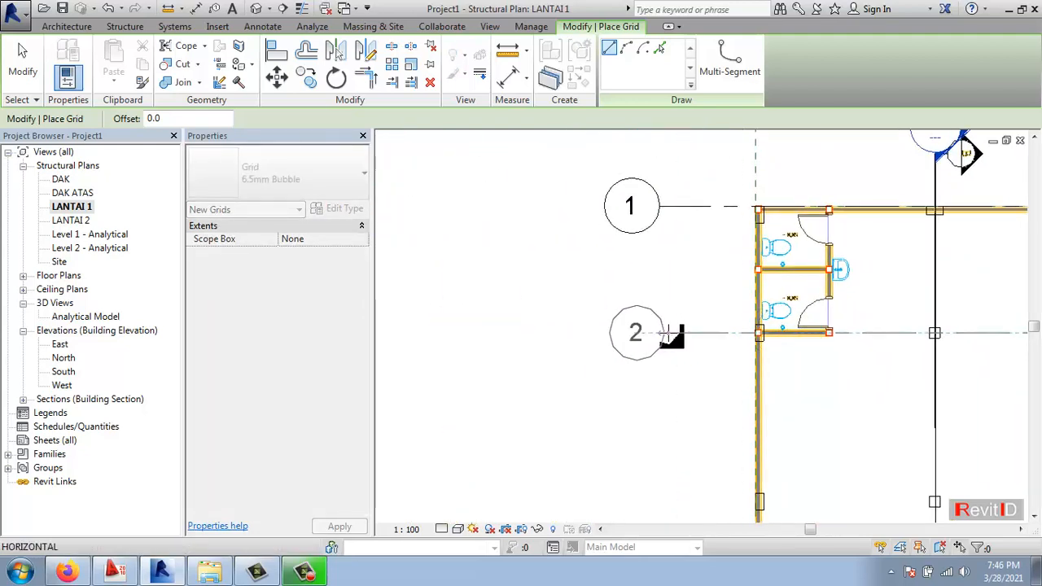
click(651, 327)
Draw a third horizontal grid line through the centre of the next column row, ending near grid 2's bubble alignment
scroll(788, 362, down, 2)
middle_drag(942, 450, 851, 330)
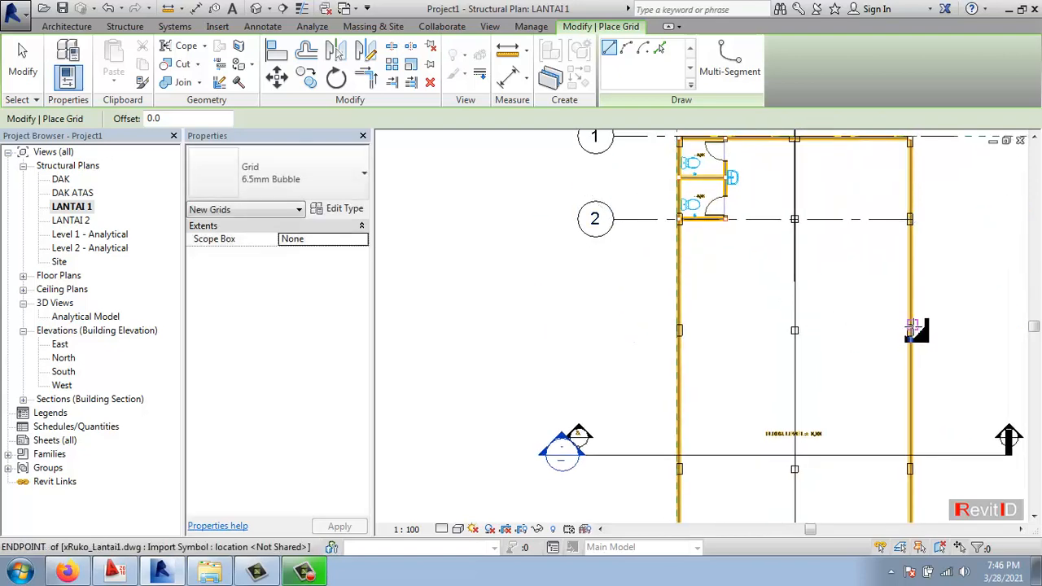
scroll(912, 329, up, 3)
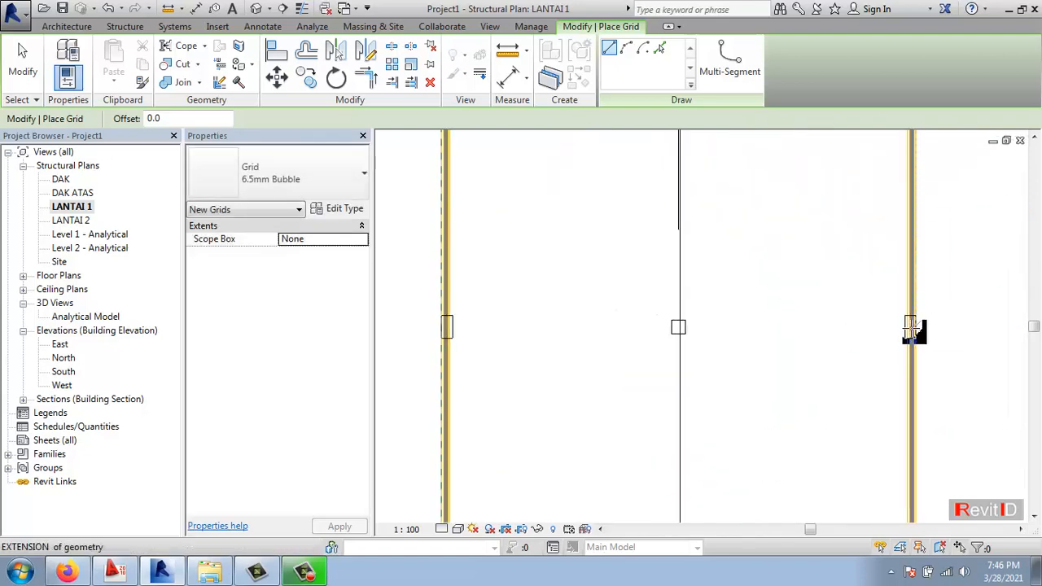
scroll(911, 329, up, 2)
scroll(917, 323, down, 2)
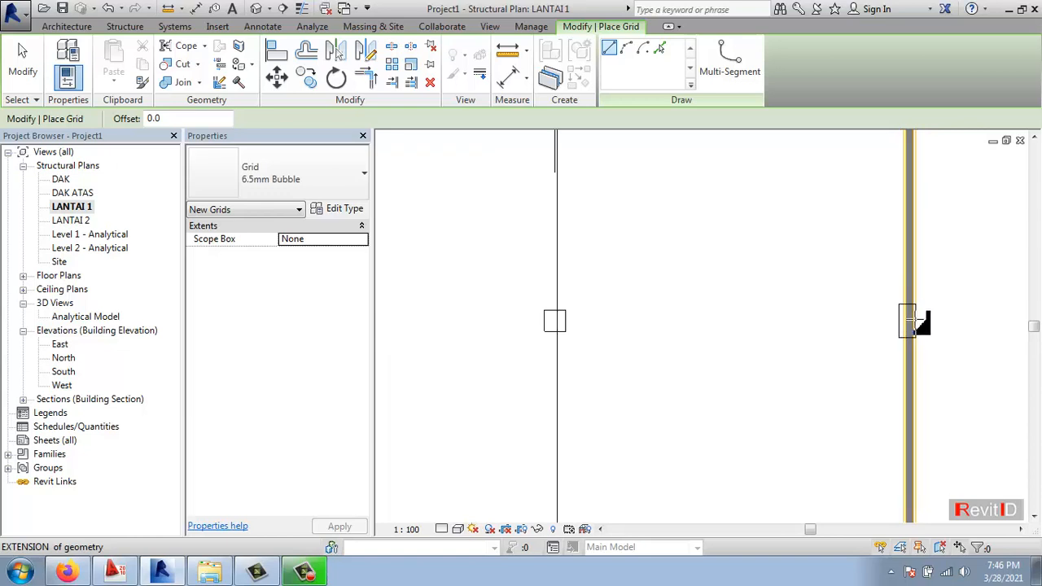
scroll(918, 326, up, 1)
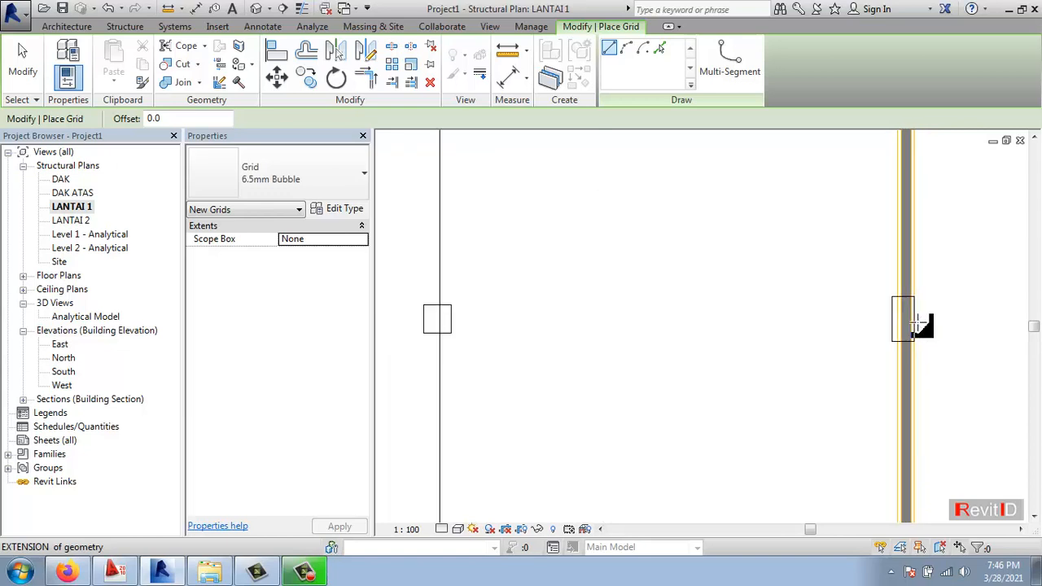
scroll(918, 326, down, 4)
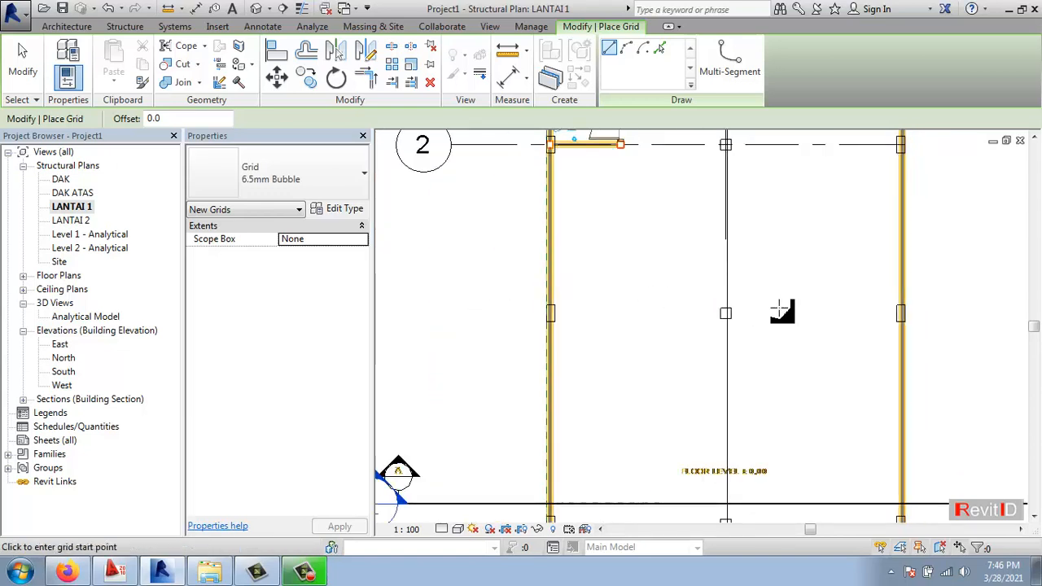
scroll(881, 324, up, 2)
scroll(880, 325, up, 1)
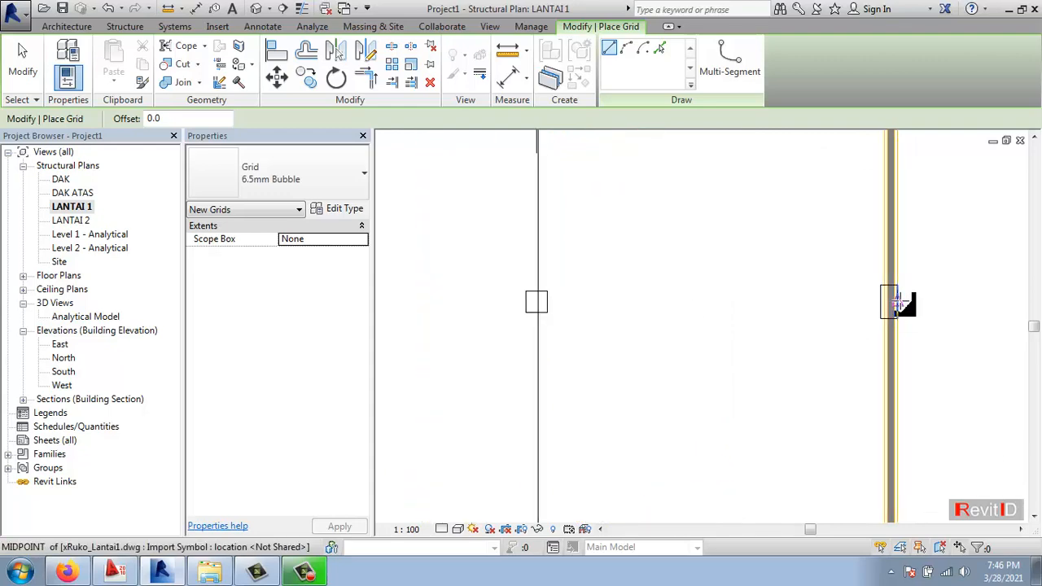
click(899, 303)
scroll(488, 293, down, 5)
middle_drag(453, 294, 914, 343)
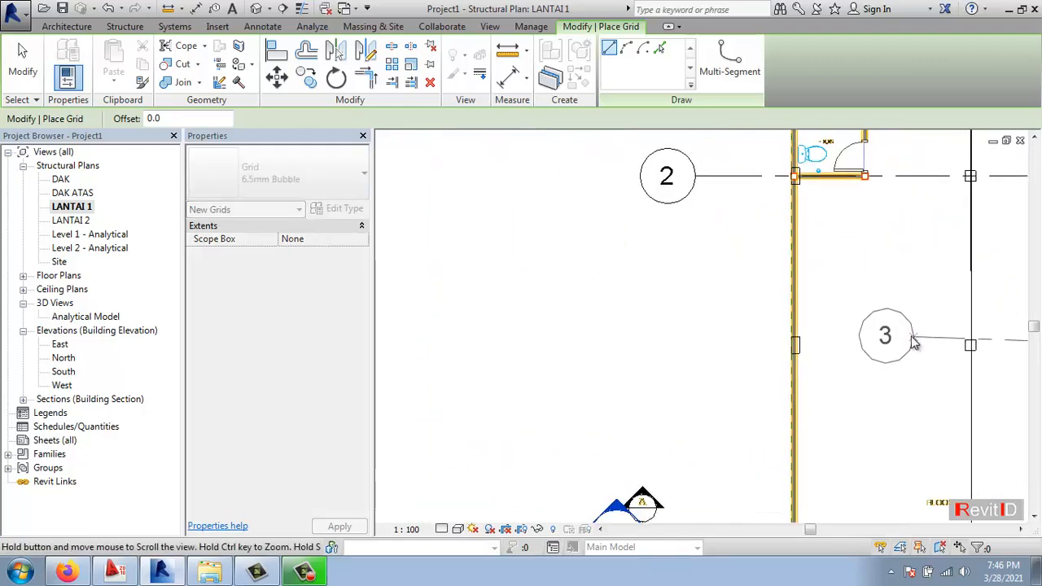
scroll(814, 343, down, 1)
click(707, 344)
Draw a fourth horizontal grid line through the column row beside the cross-section line, ending in line with grid 3's bubble
scroll(682, 333, down, 2)
middle_drag(676, 356, 486, 291)
scroll(746, 399, up, 2)
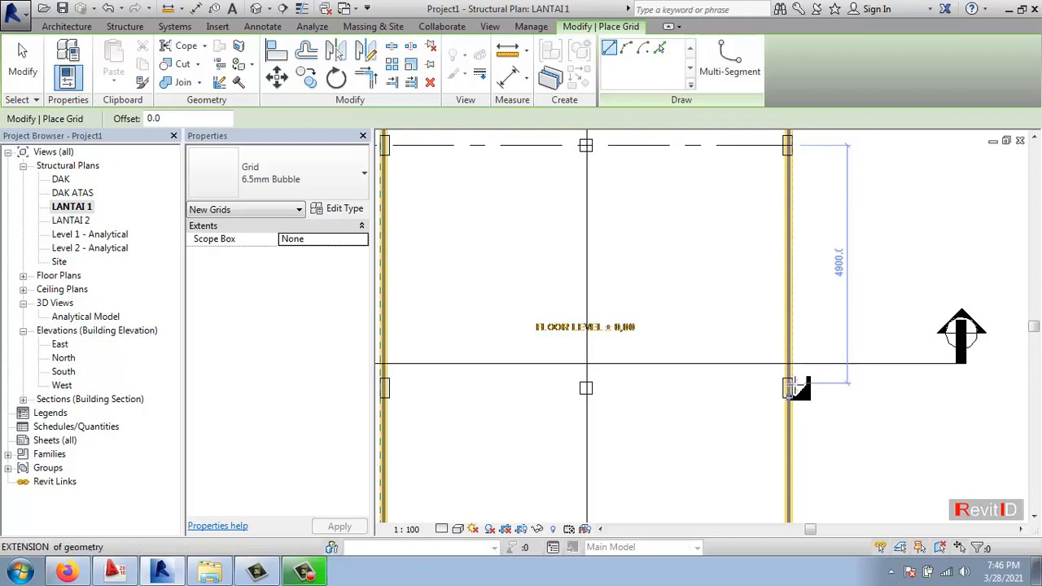
scroll(789, 389, up, 2)
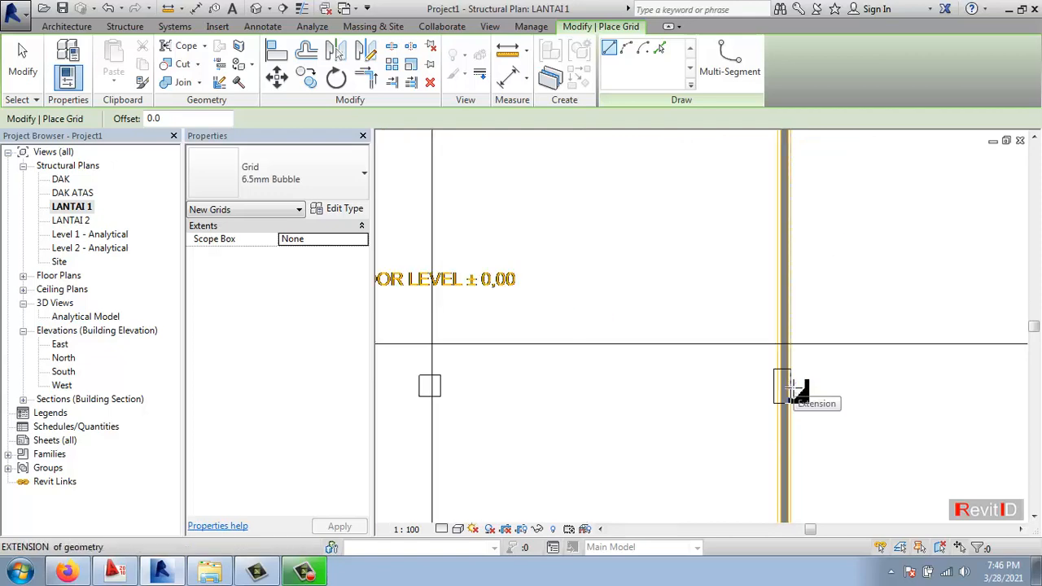
click(790, 389)
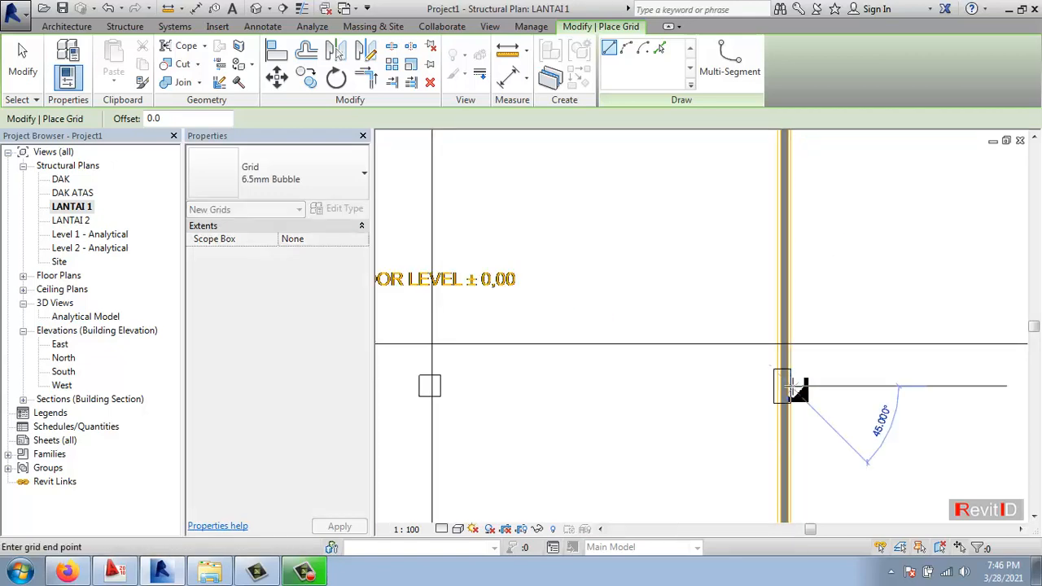
scroll(820, 355, down, 5)
middle_drag(432, 358, 801, 372)
scroll(735, 383, down, 1)
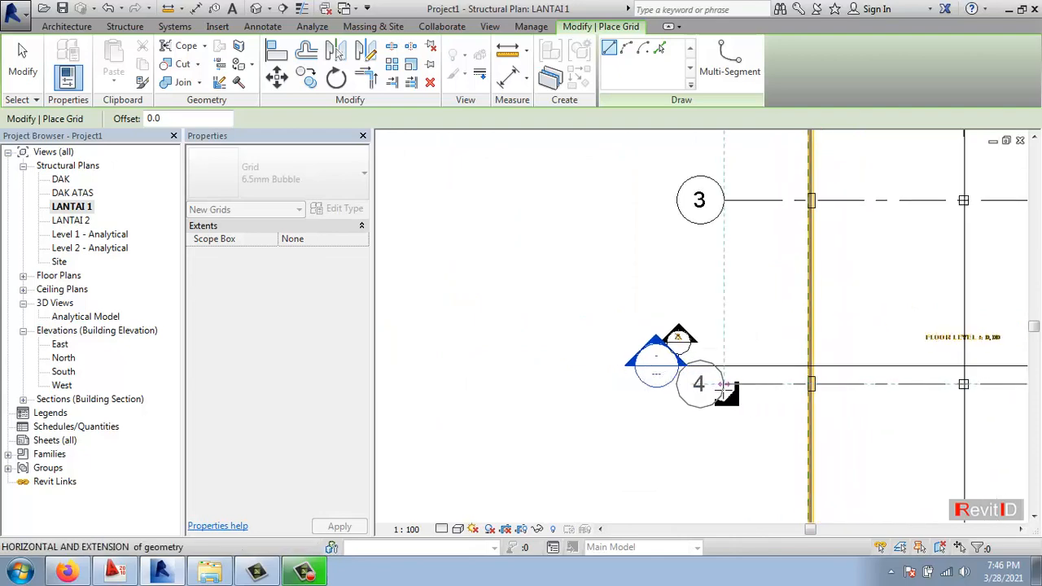
click(716, 386)
Draw a fifth horizontal grid line through the columns at the terrace's folding doors, ending in line with grid 4's bubble
scroll(724, 385, down, 2)
middle_drag(930, 341, 810, 274)
scroll(735, 407, up, 5)
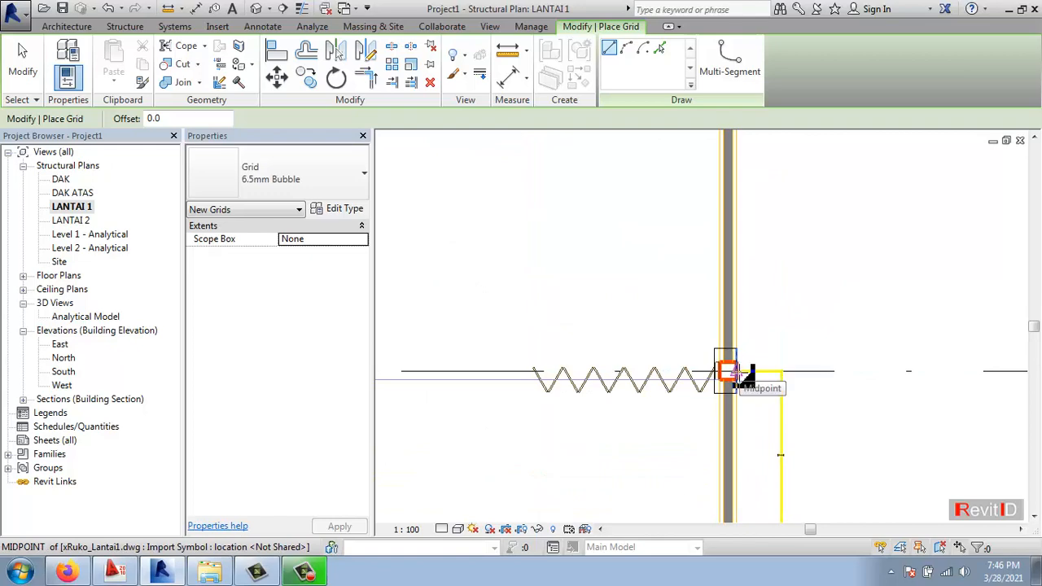
click(737, 372)
scroll(968, 350, down, 3)
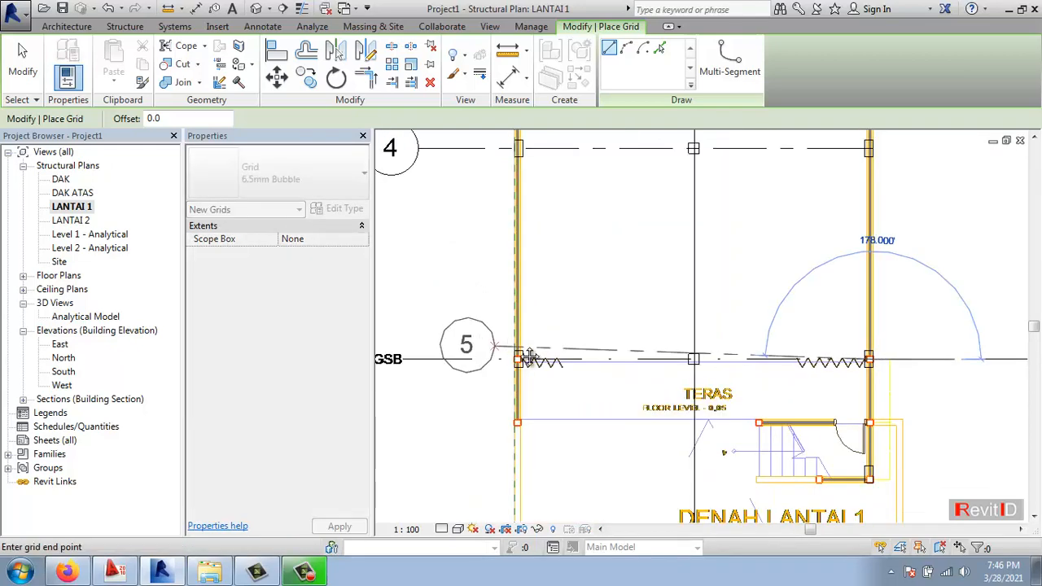
middle_drag(527, 356, 783, 370)
click(639, 372)
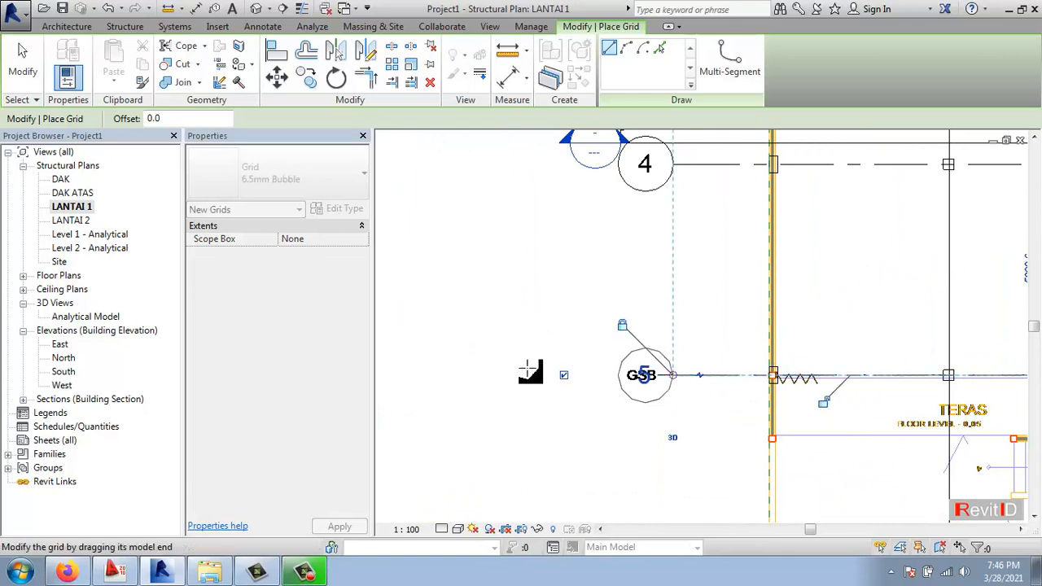
Draw a vertical grid line along the toilet-side reference plane, from about 900 mm behind grid 1 to beyond the building's front boundary
scroll(530, 371, down, 3)
middle_drag(583, 349, 530, 390)
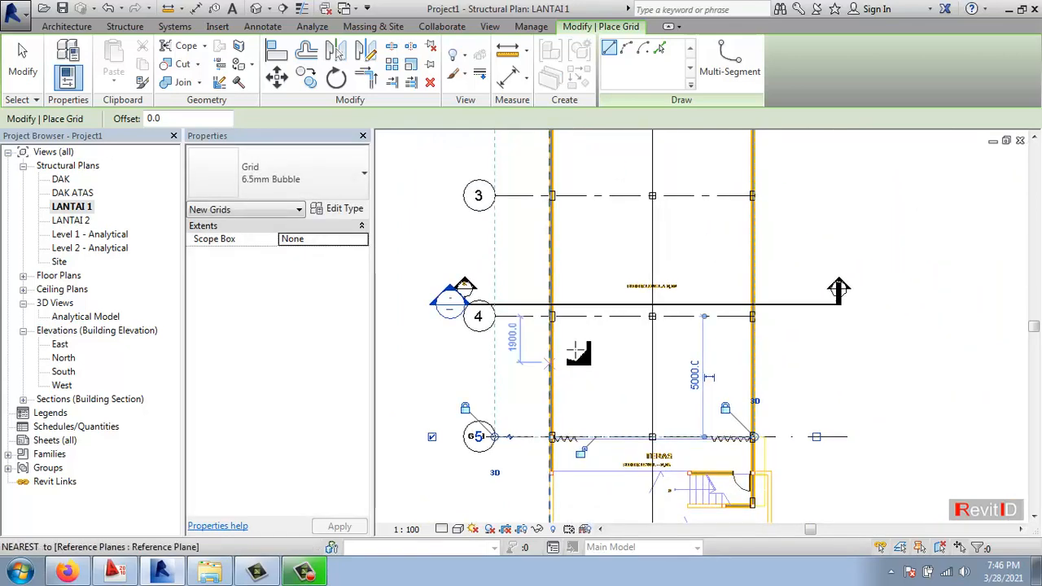
scroll(579, 353, down, 2)
middle_drag(587, 257, 586, 349)
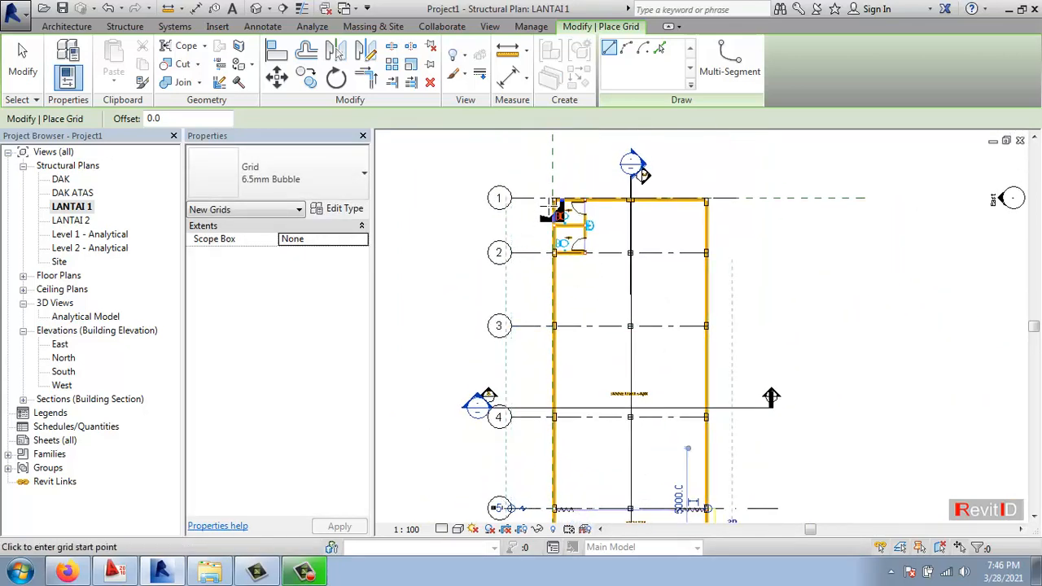
scroll(548, 206, up, 3)
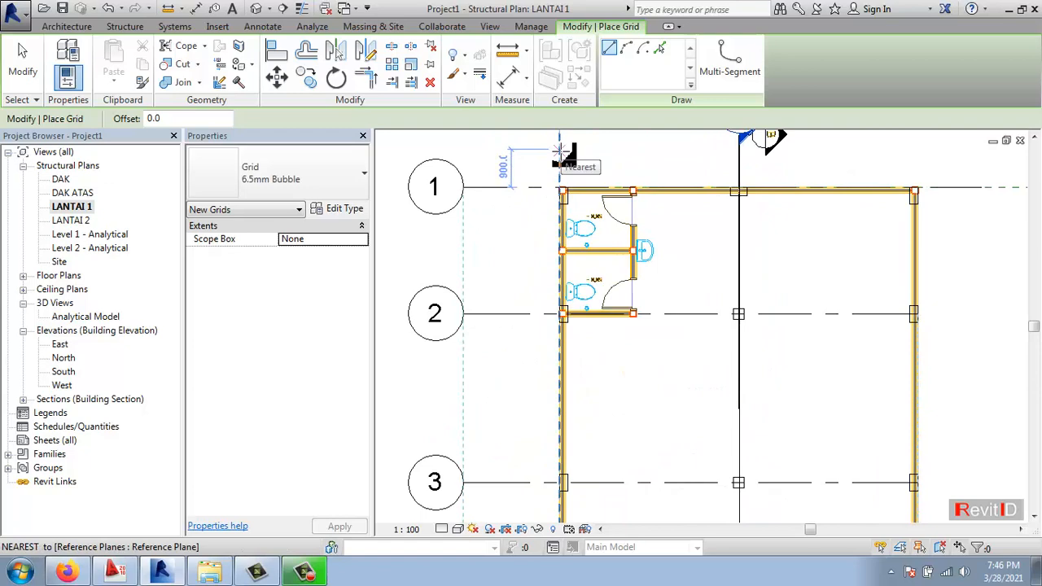
click(560, 152)
scroll(562, 301, down, 5)
middle_drag(558, 423, 597, 159)
scroll(604, 325, up, 1)
middle_drag(612, 430, 620, 298)
key(Escape)
scroll(612, 456, up, 1)
key(Escape)
Rename the new vertical grid as A
scroll(612, 455, up, 1)
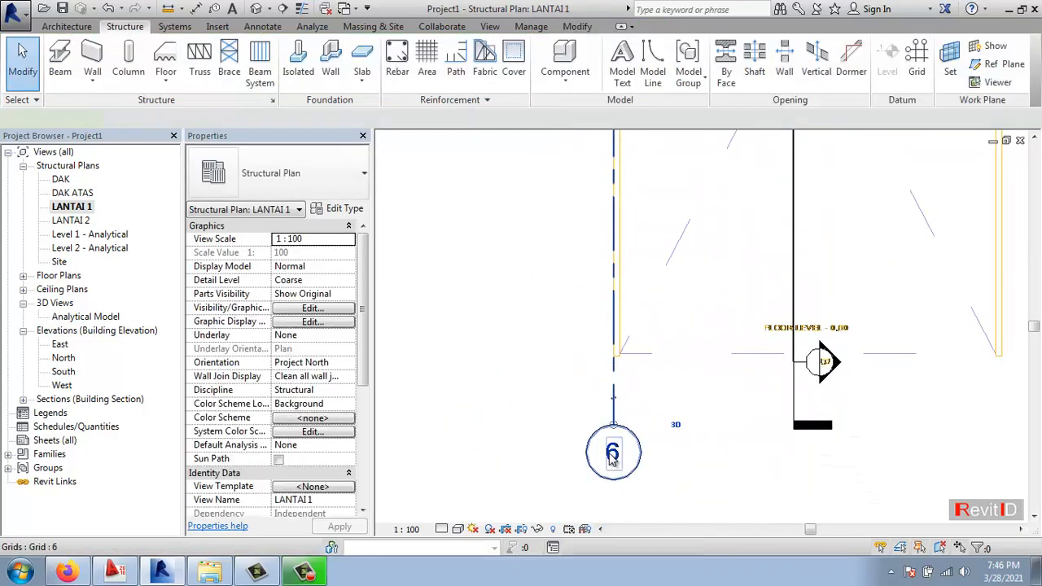
double_click(613, 455)
text(b)
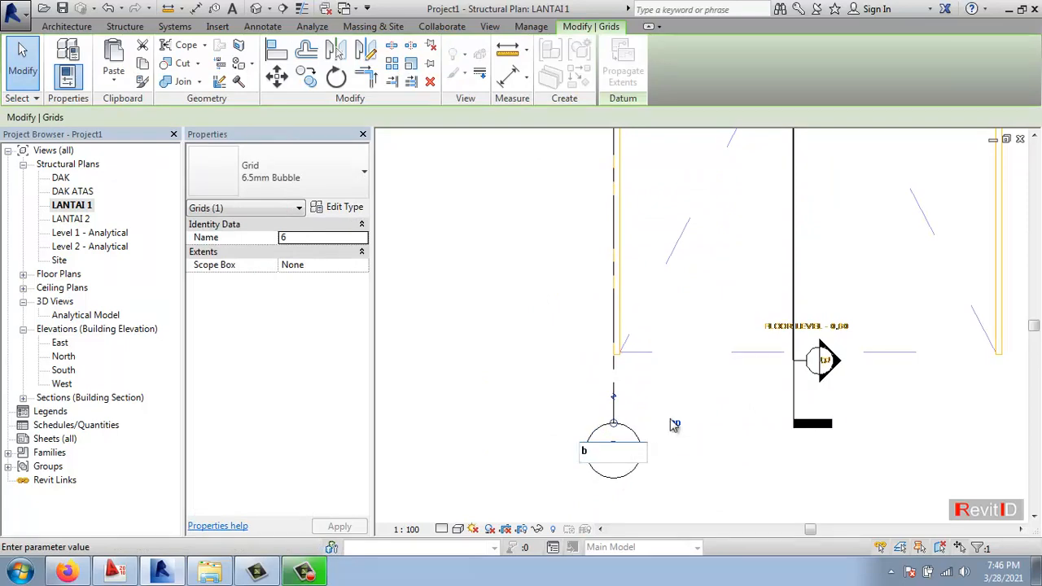
click(683, 381)
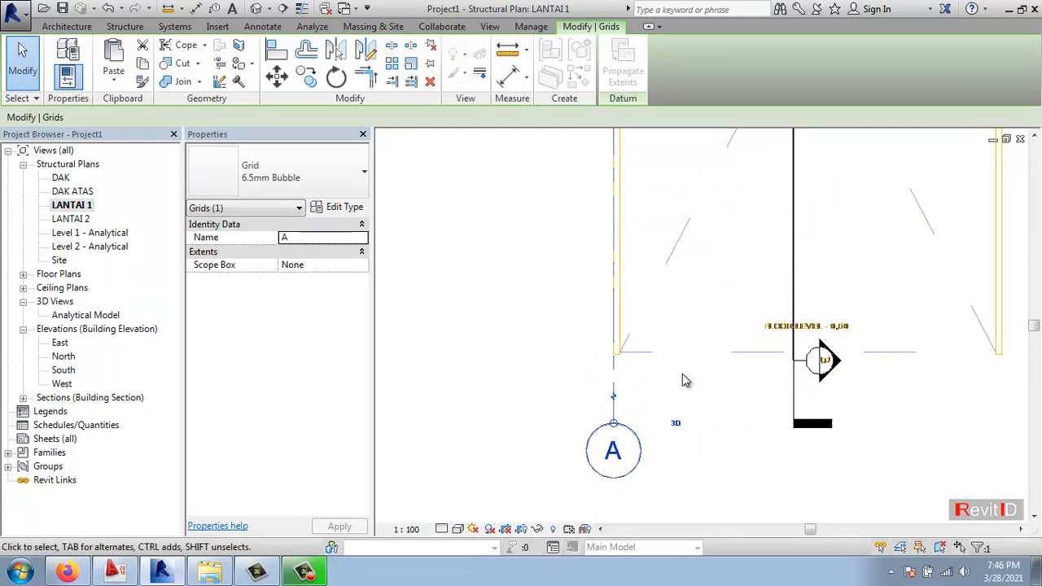
click(685, 380)
Draw a second vertical grid line through the central column row, from the rear-wall grid to the alignment of grid A's bubble
scroll(684, 381, down, 4)
middle_drag(600, 350, 533, 532)
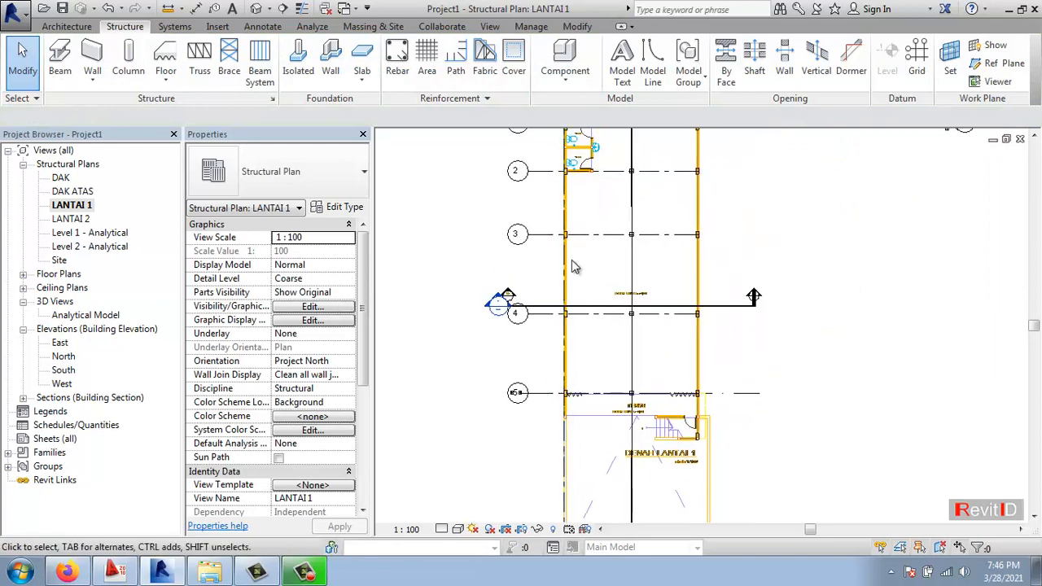
middle_drag(589, 279, 573, 444)
scroll(621, 292, up, 2)
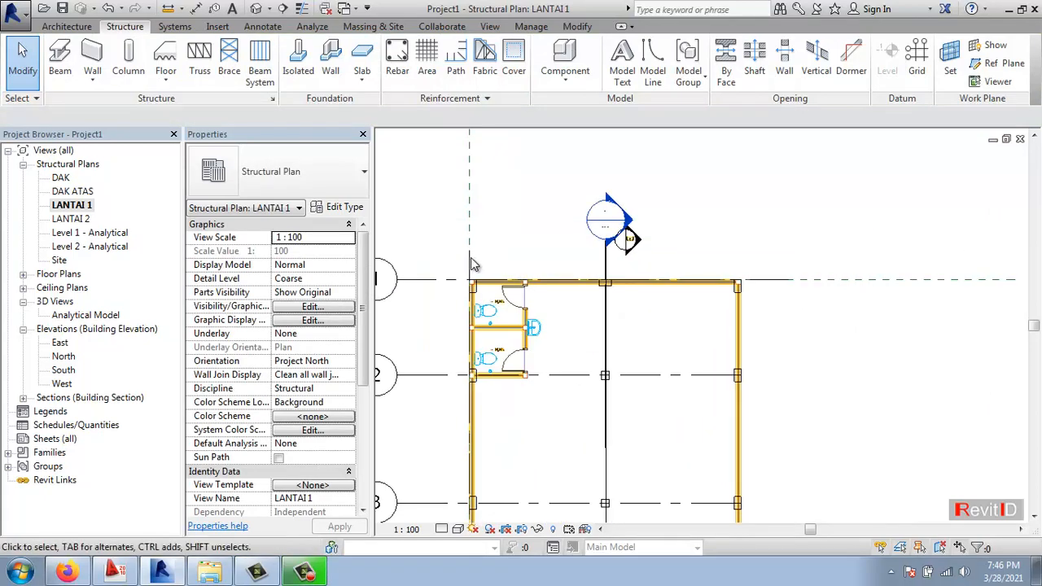
click(917, 57)
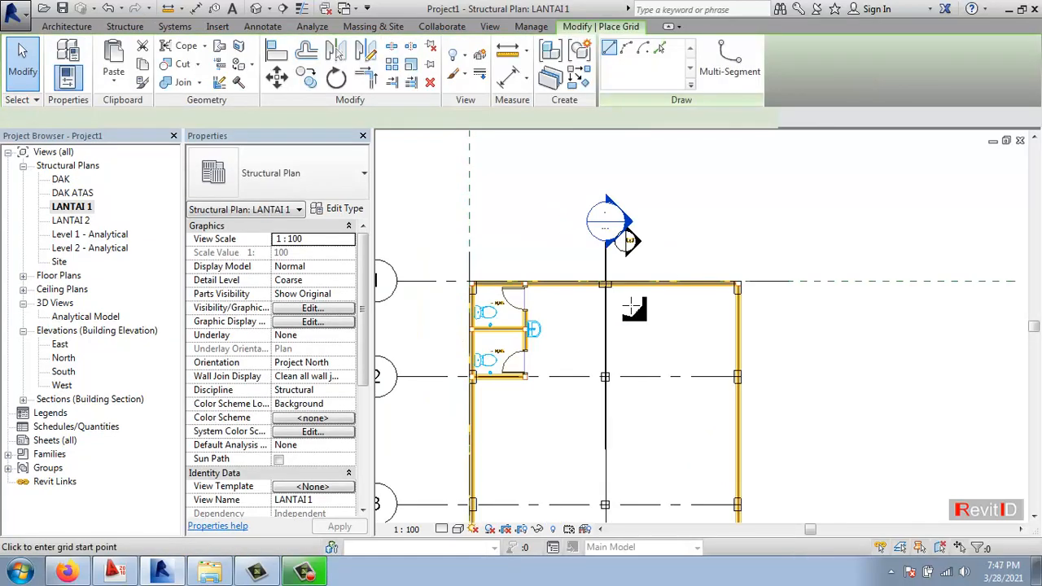
scroll(606, 273, up, 4)
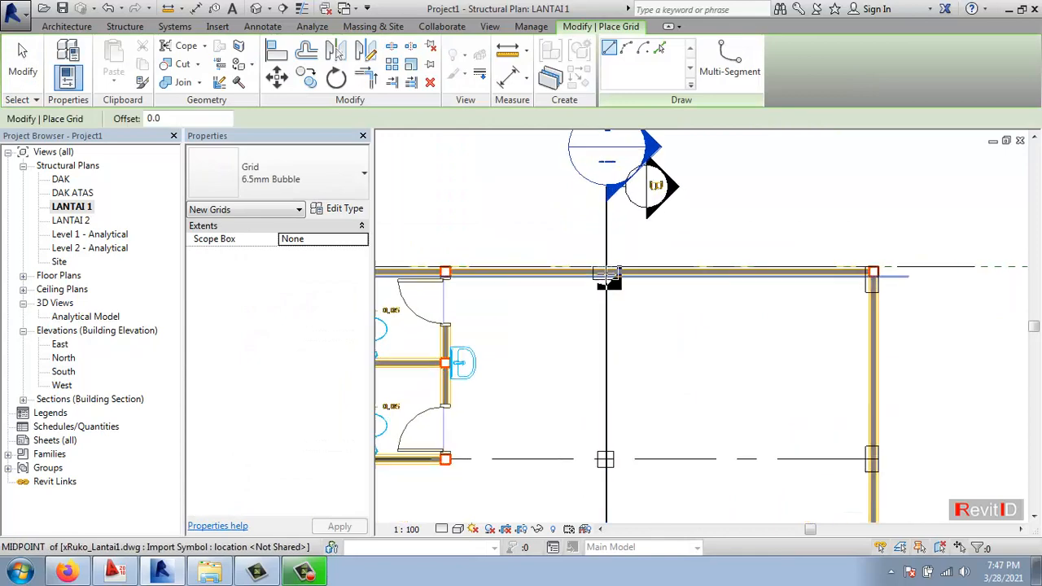
click(605, 265)
scroll(624, 305, down, 6)
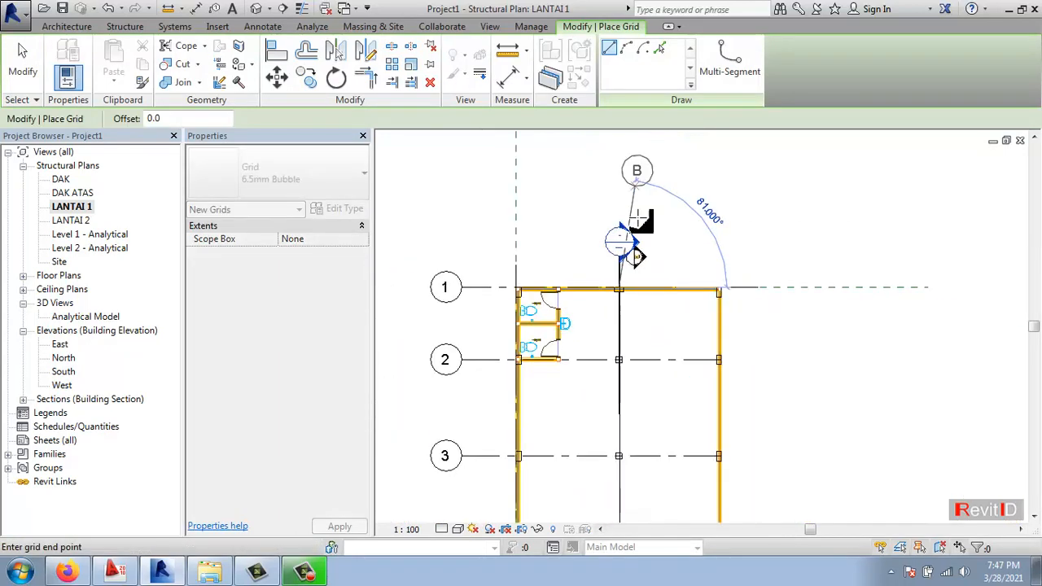
middle_drag(643, 431, 672, 315)
scroll(671, 316, up, 2)
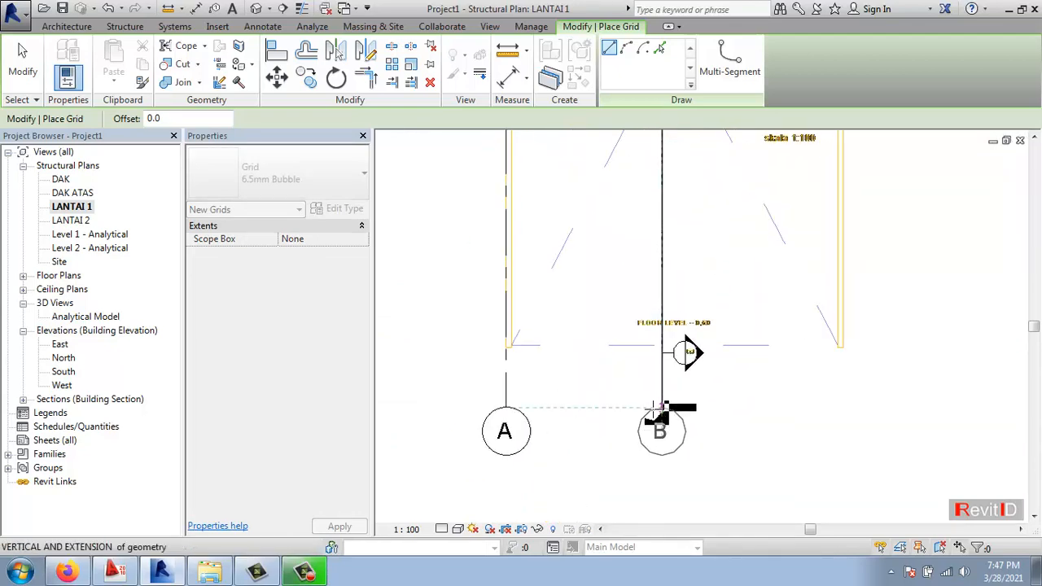
click(654, 411)
key(Escape)
key(Escape)
Draw a third vertical grid line along the outer edge of the side wall opposite grid A, ending level with grid B's bubble
scroll(658, 386, down, 3)
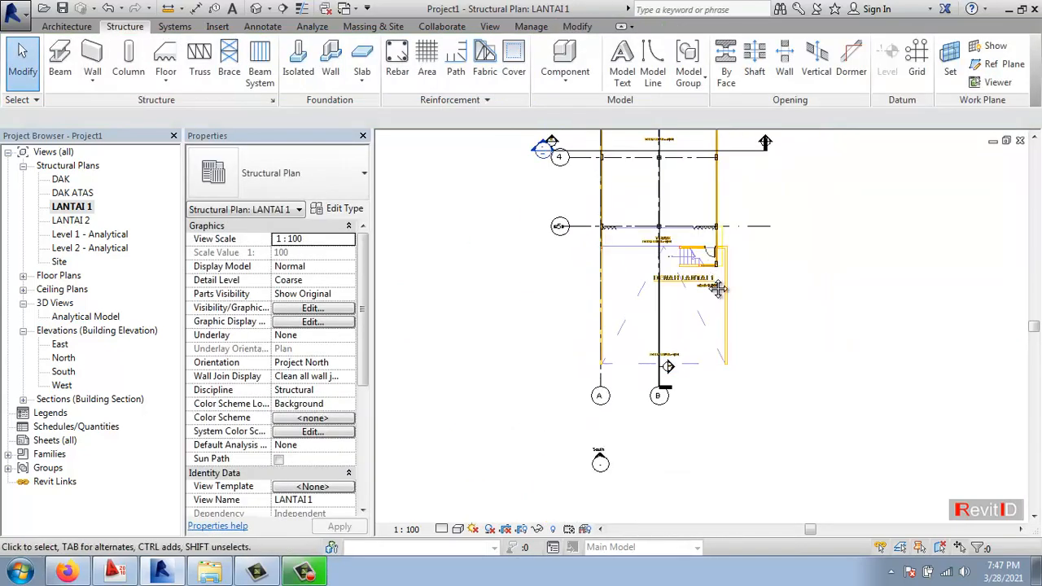
middle_drag(719, 288, 706, 330)
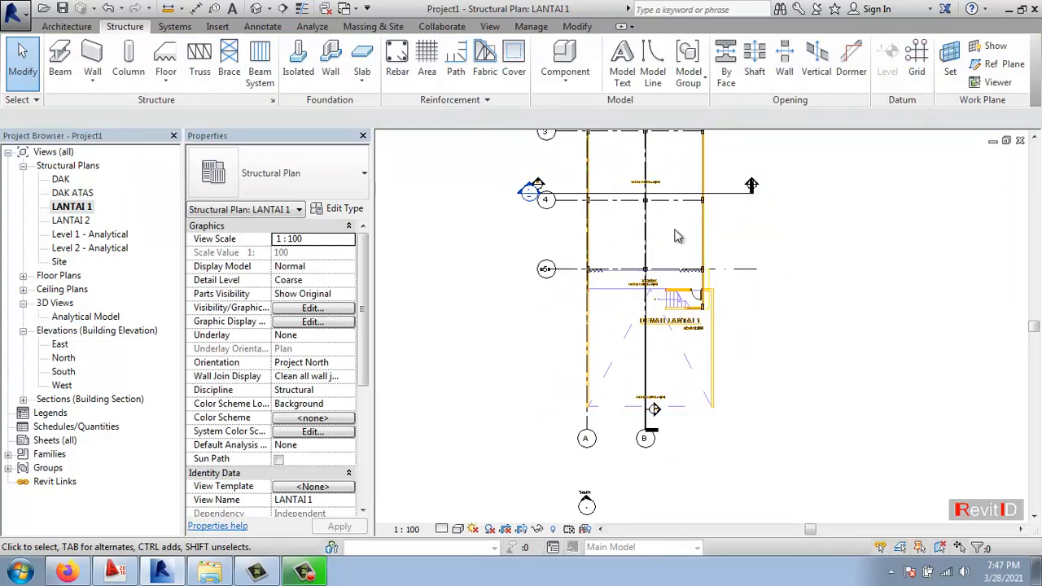
middle_drag(643, 305, 590, 425)
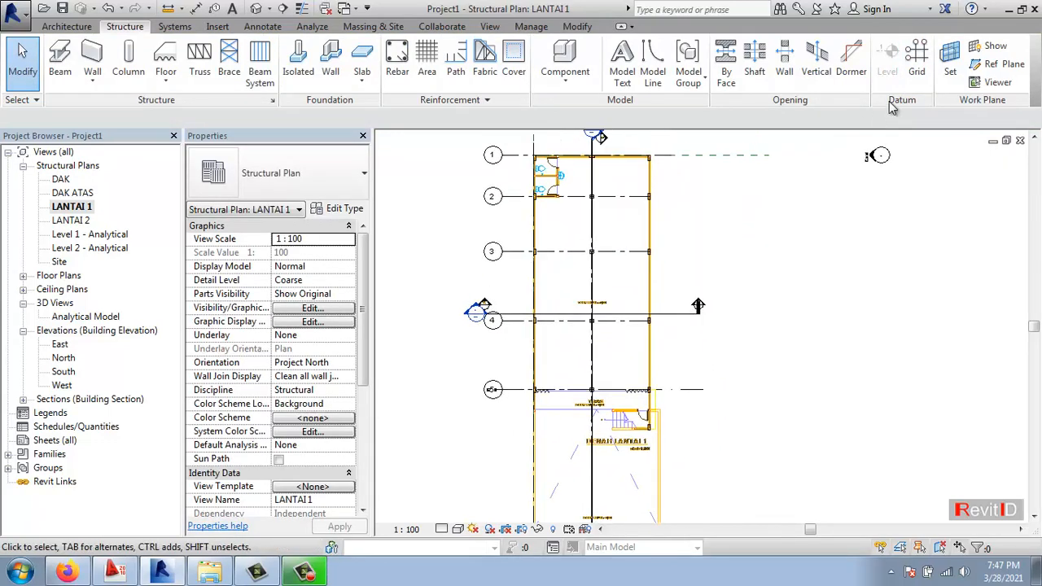
click(916, 65)
scroll(685, 155, up, 5)
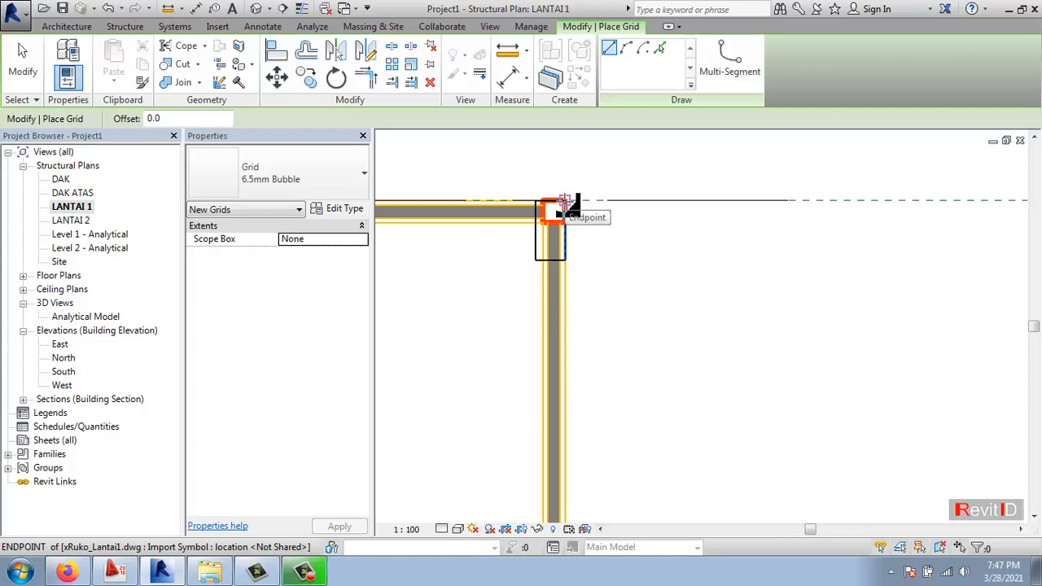
scroll(841, 242, down, 5)
middle_drag(604, 296, 976, 305)
scroll(542, 238, up, 1)
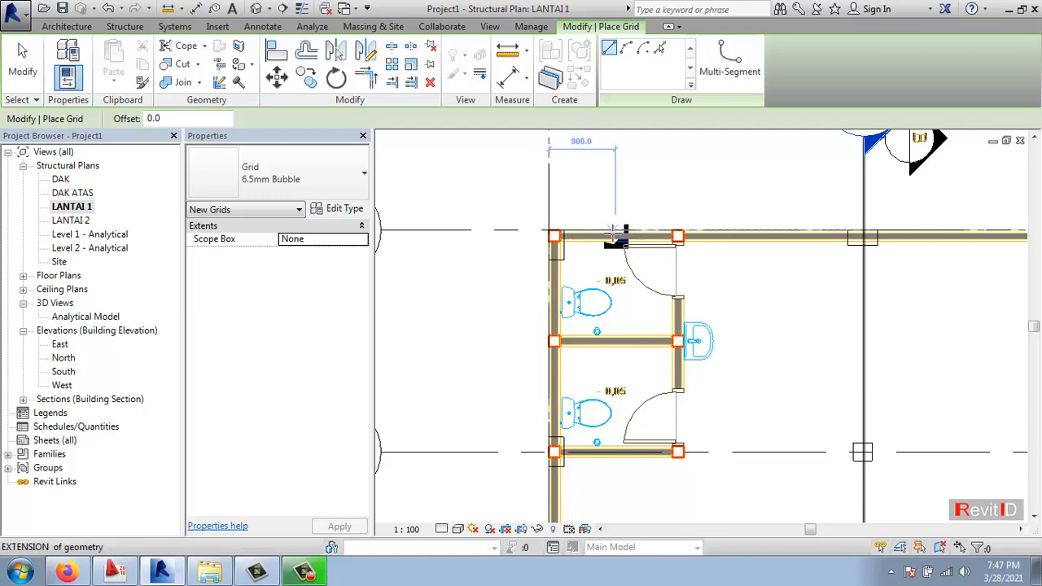
scroll(611, 234, down, 4)
scroll(765, 215, up, 5)
scroll(633, 207, up, 3)
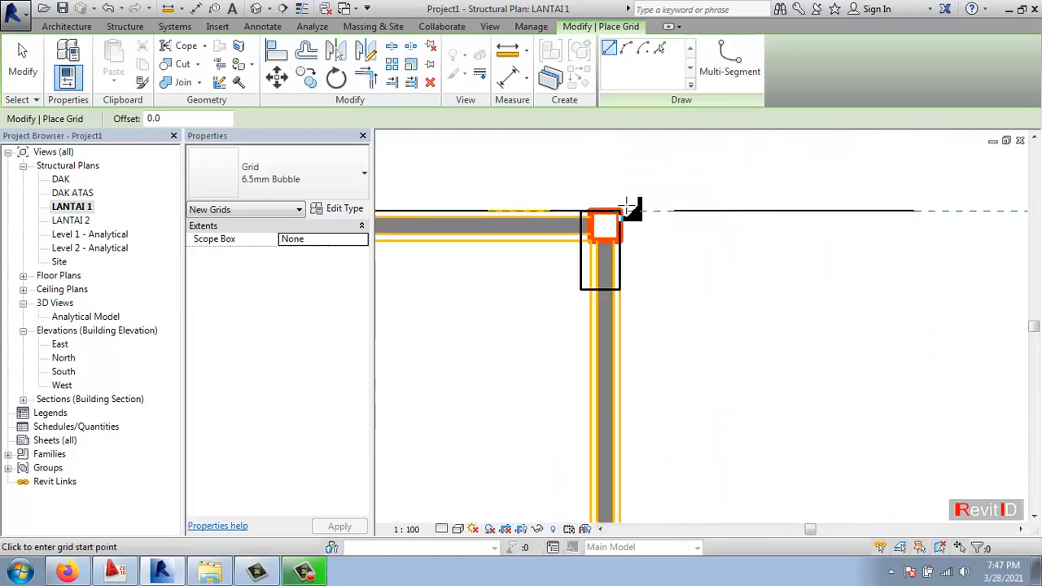
click(622, 214)
scroll(704, 149, down, 4)
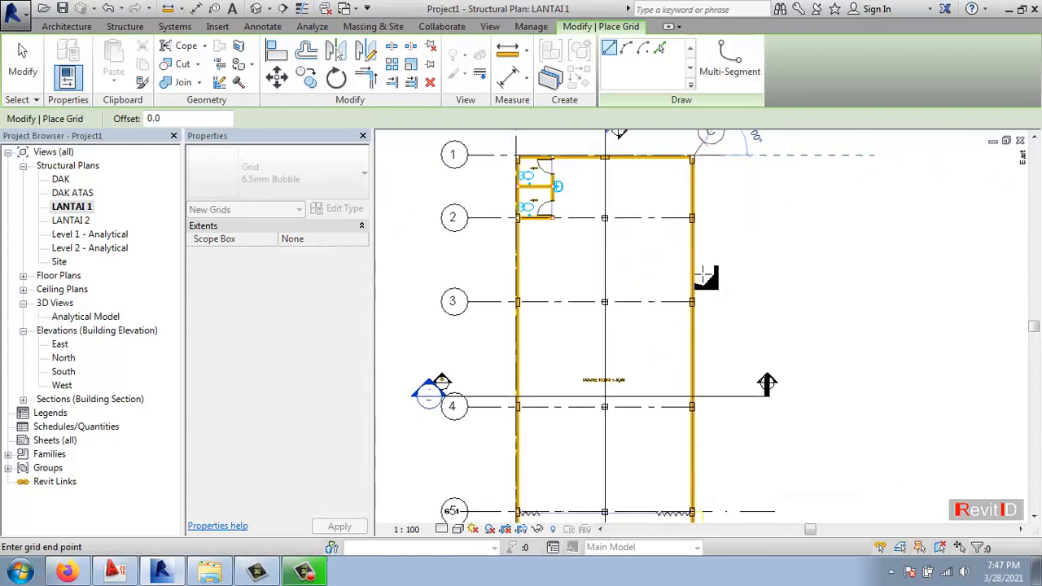
middle_drag(714, 361, 740, 193)
middle_drag(720, 394, 732, 266)
scroll(747, 424, up, 2)
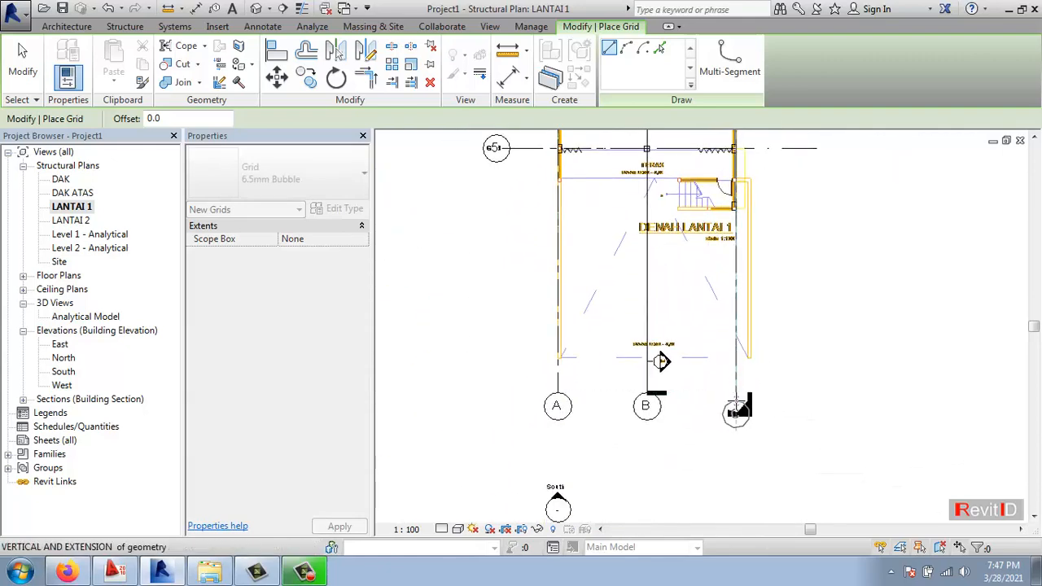
click(735, 389)
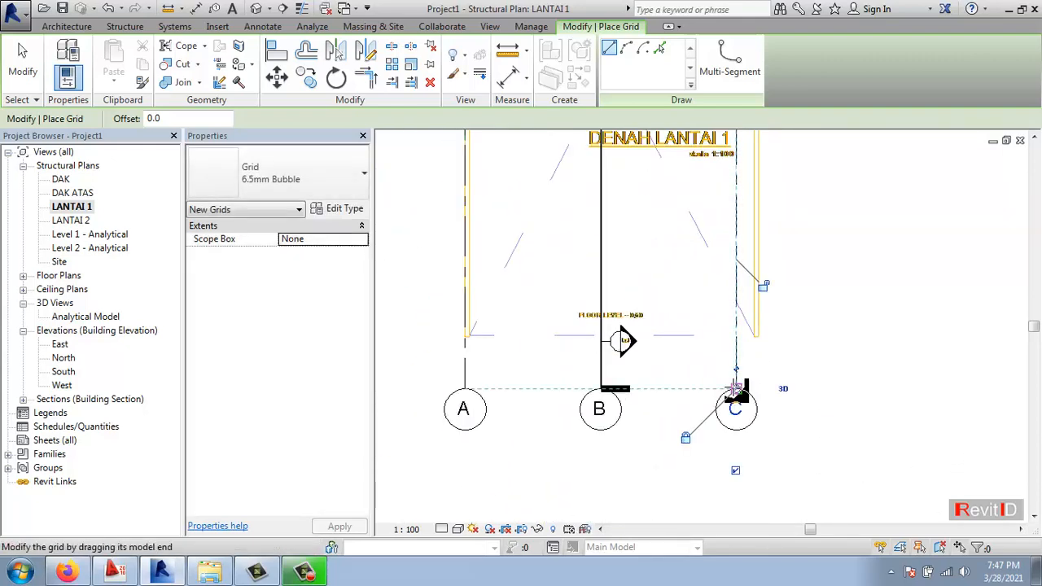
key(Escape)
key(Escape)
Extend the aligned headless ends of grids B and C past the rear wall to just beyond the section head
scroll(687, 397, down, 1)
scroll(689, 392, down, 2)
scroll(742, 381, up, 3)
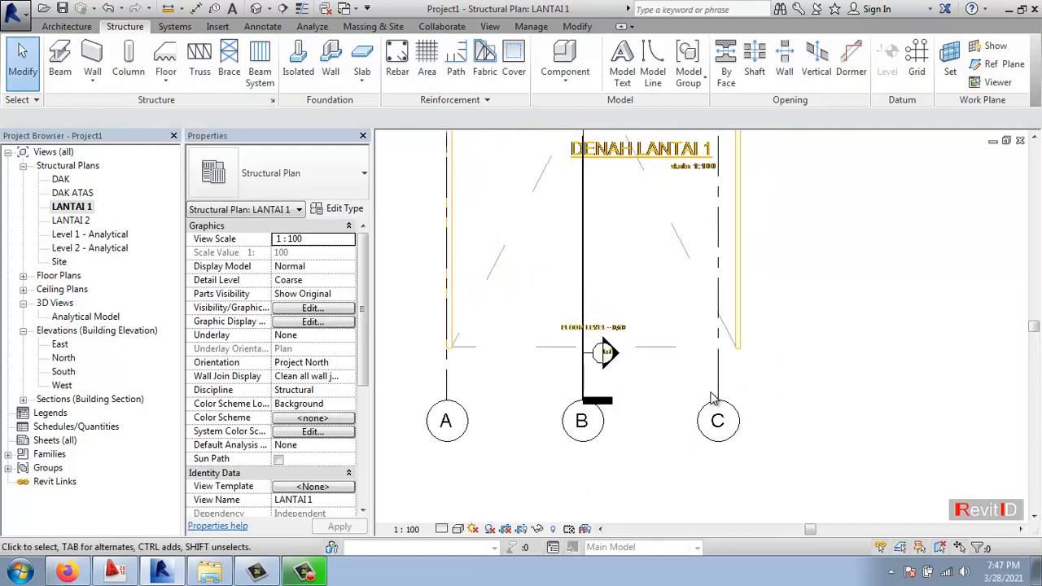
click(717, 395)
scroll(726, 370, down, 2)
middle_drag(724, 370, 708, 489)
middle_drag(709, 220, 771, 239)
scroll(724, 325, down, 2)
scroll(708, 432, up, 1)
middle_drag(731, 399, 727, 566)
scroll(738, 296, up, 4)
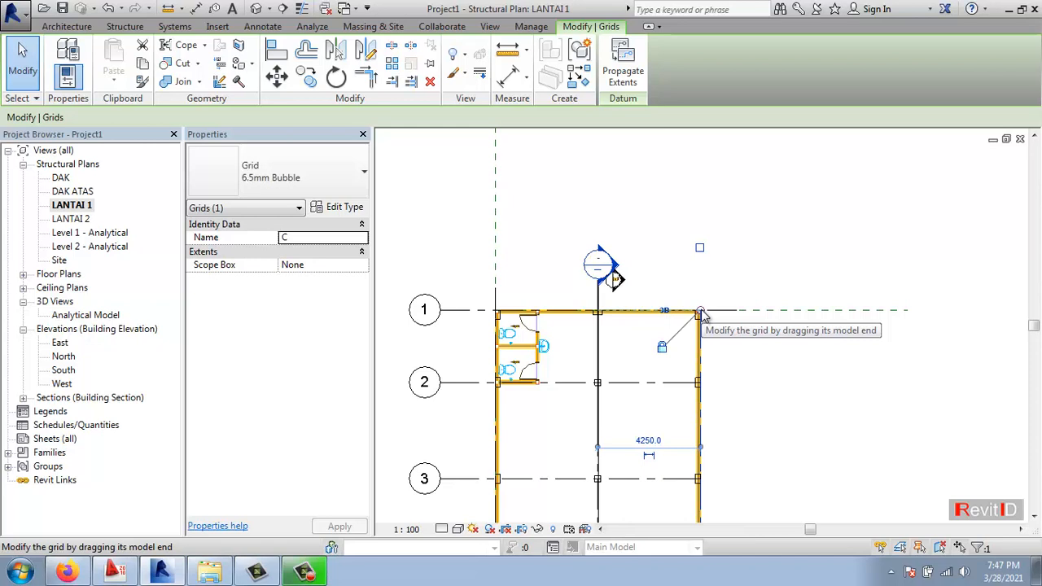
drag(702, 316, 701, 235)
click(558, 245)
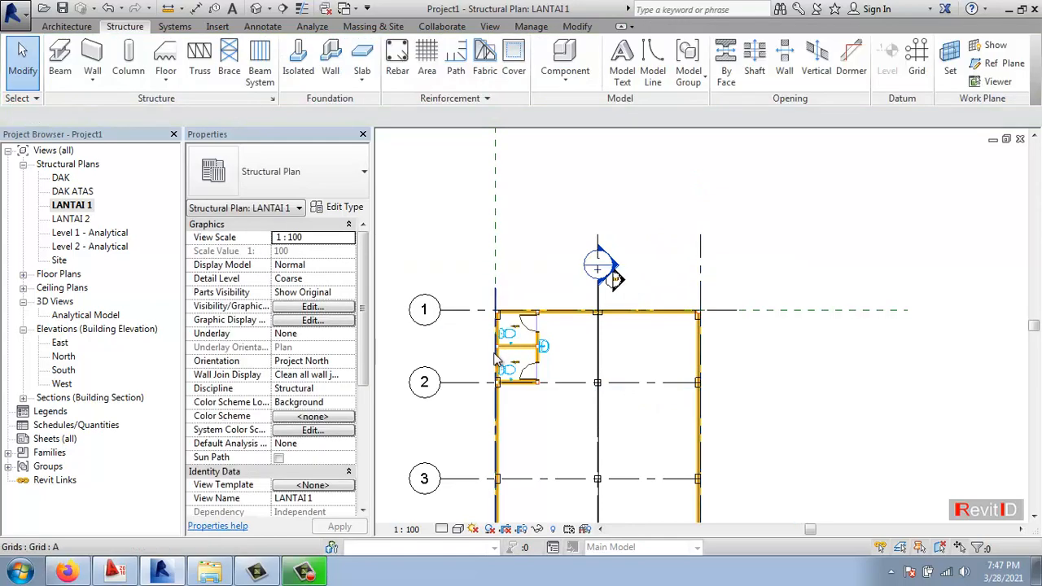
Extend grid A's headless end behind the rear wall to line up with the ends of grids B and C
click(496, 395)
drag(497, 291, 529, 236)
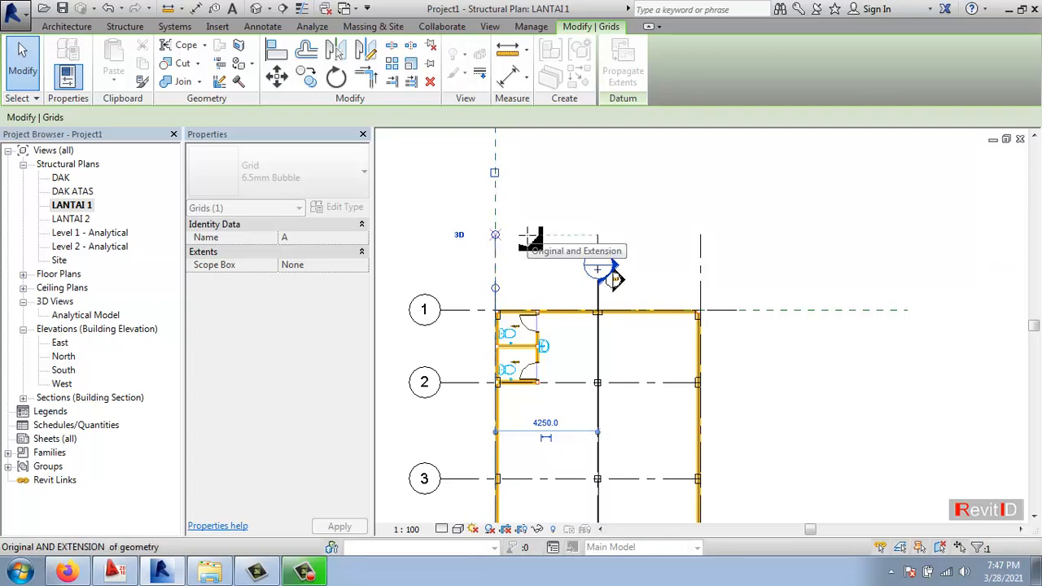
drag(530, 239, 530, 242)
click(545, 243)
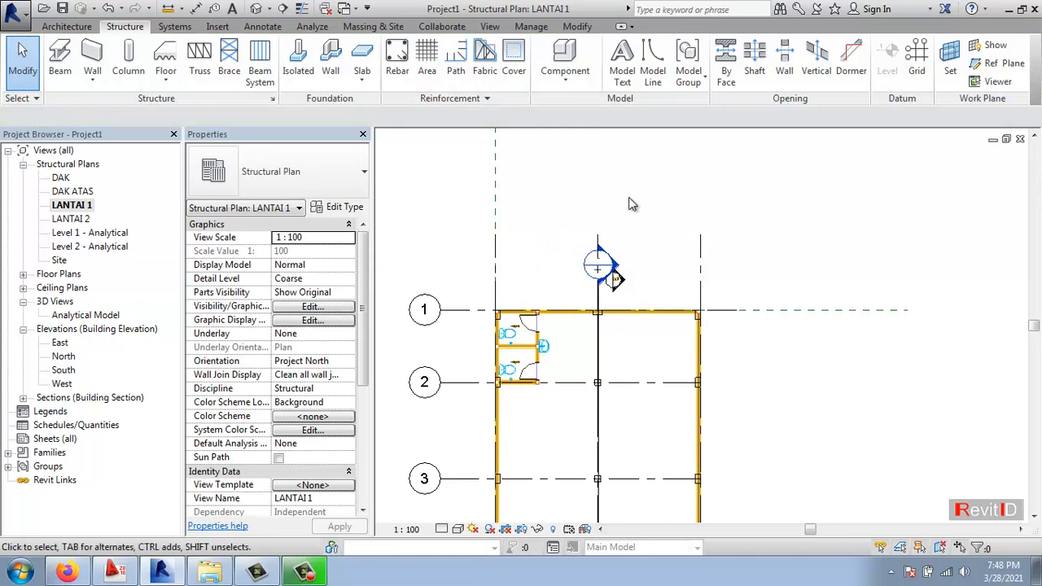
scroll(632, 204, down, 4)
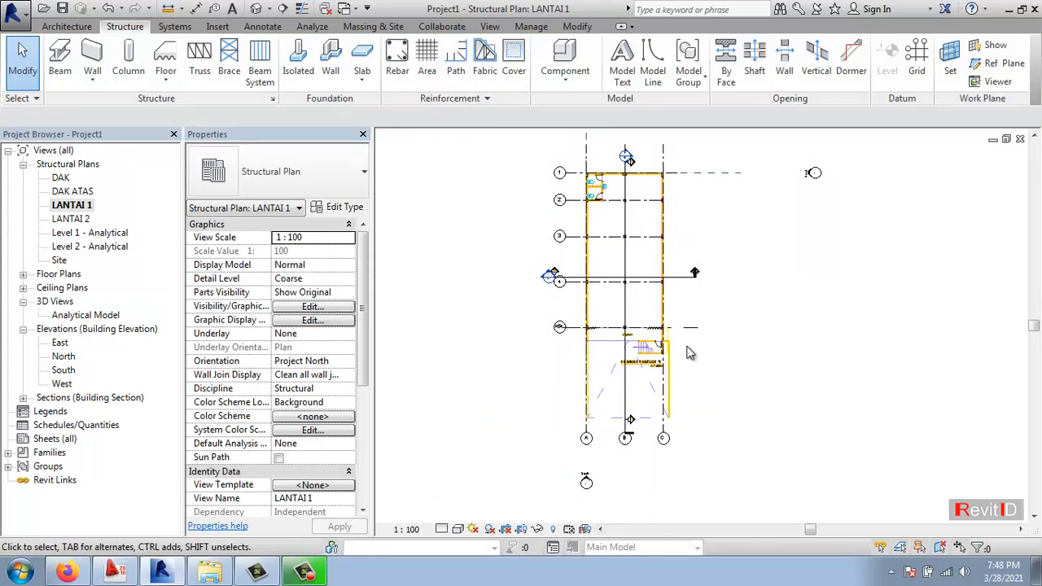
middle_drag(690, 352, 698, 310)
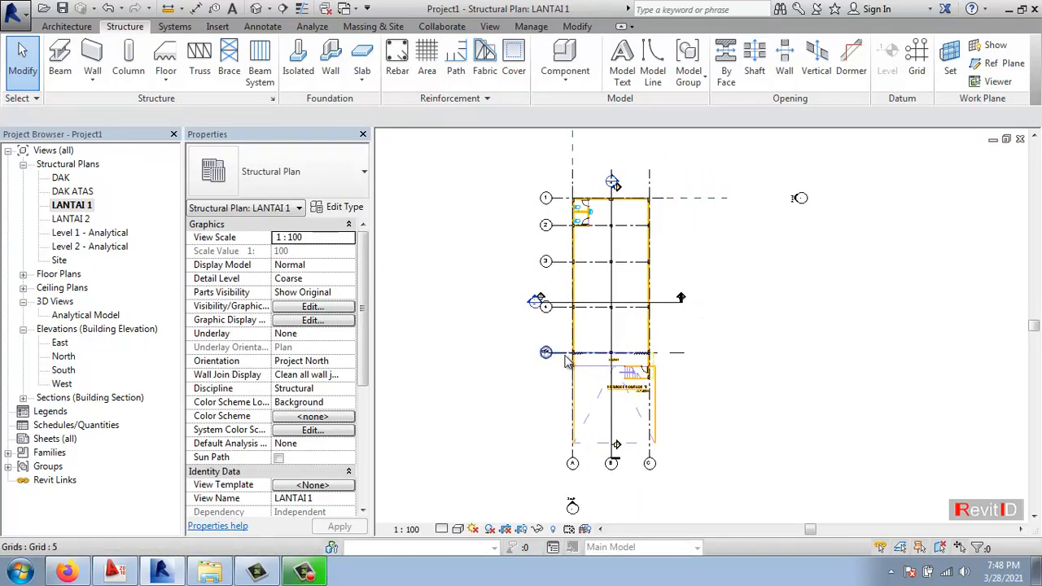
Open Section 1 from its section head and shorten the aligned lower ends of grids A–C to just below the crop boundary
scroll(565, 322, up, 1)
middle_drag(607, 306, 583, 329)
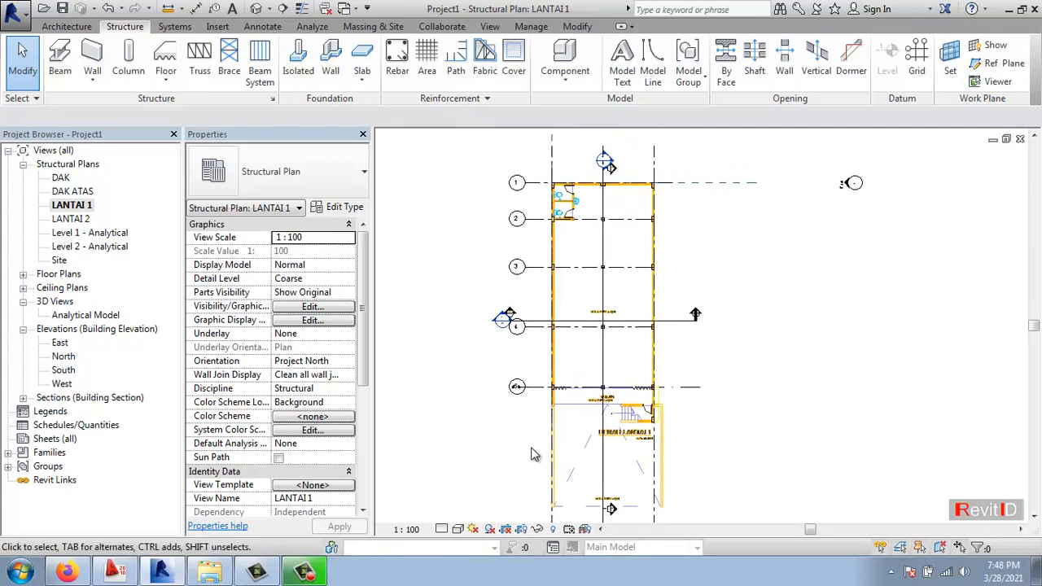
middle_drag(531, 454, 555, 305)
scroll(593, 390, up, 3)
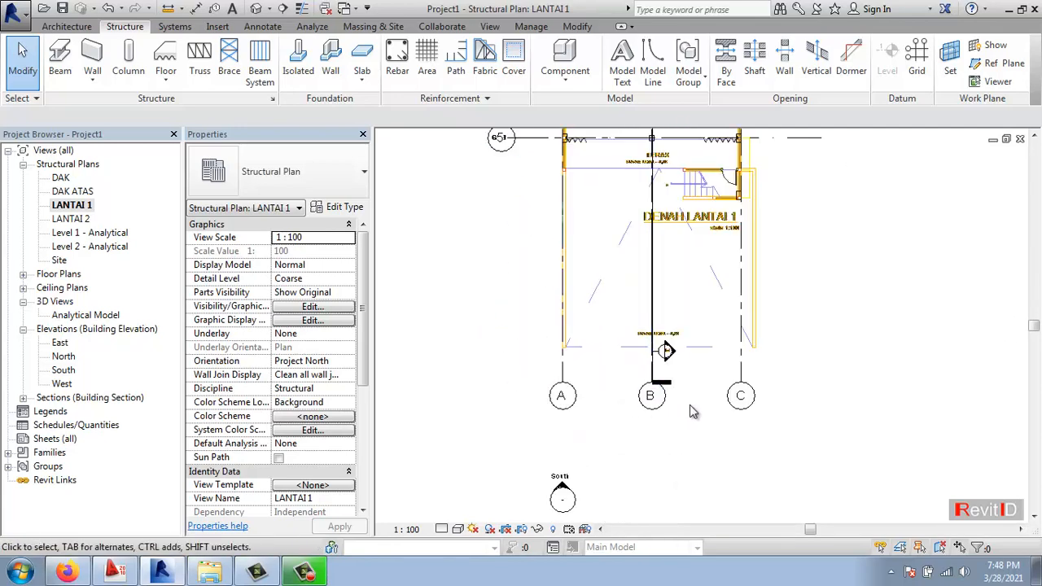
scroll(503, 278, down, 2)
middle_drag(471, 242, 474, 373)
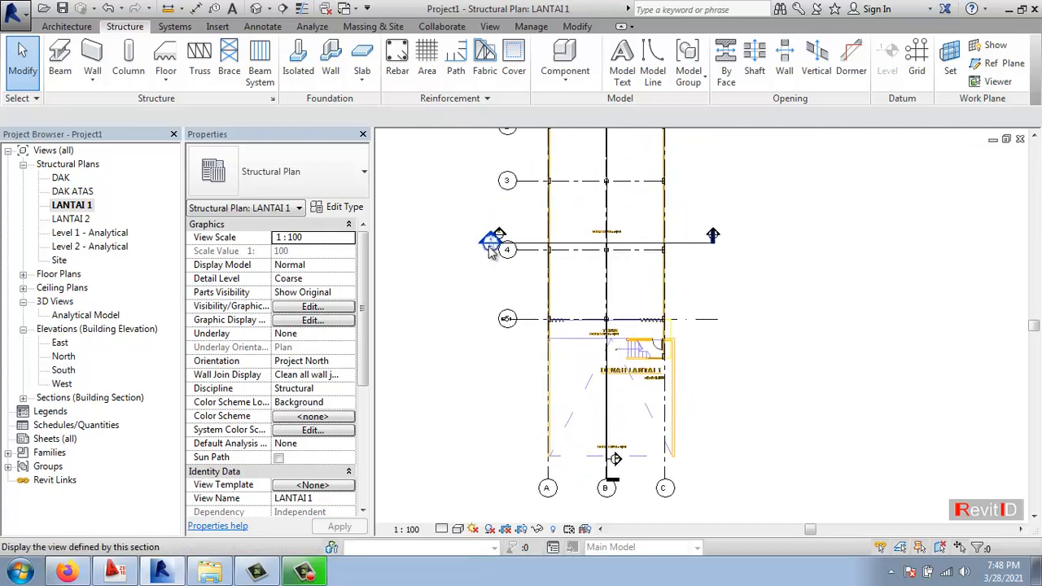
double_click(488, 246)
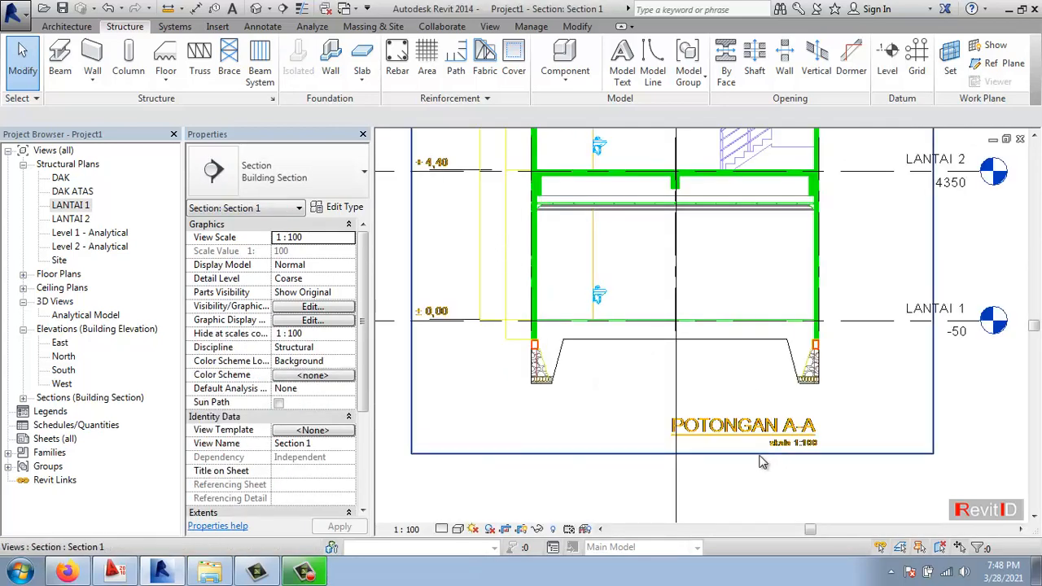
scroll(676, 408, down, 3)
middle_drag(654, 326, 626, 488)
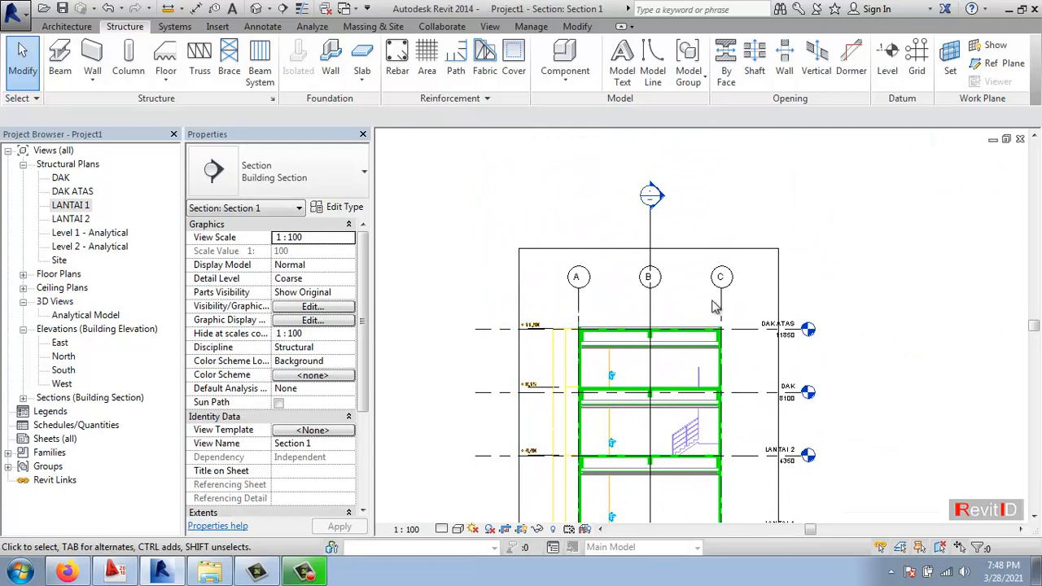
click(578, 304)
middle_drag(735, 341, 773, 130)
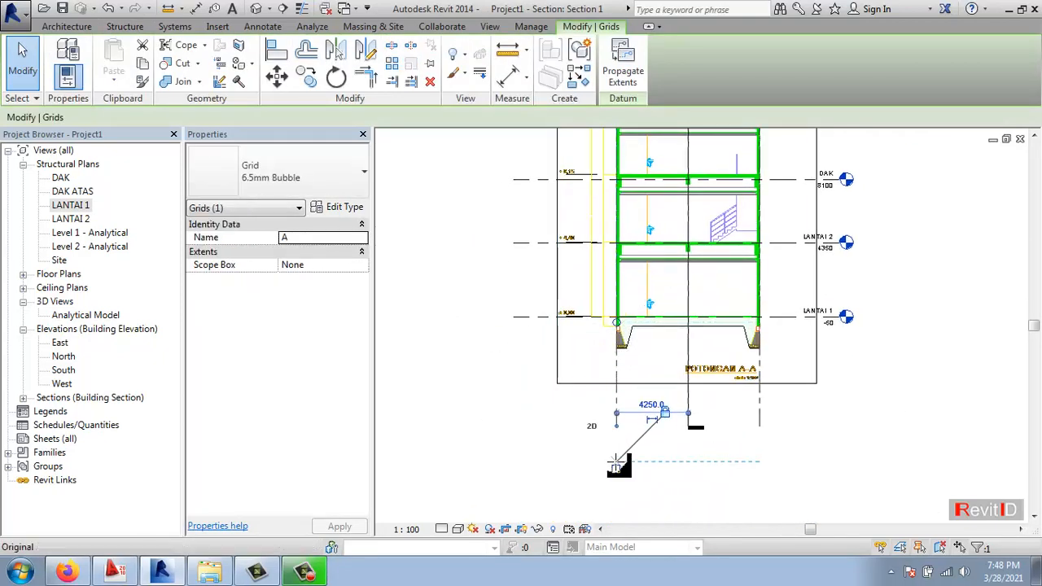
drag(616, 462, 616, 426)
click(898, 444)
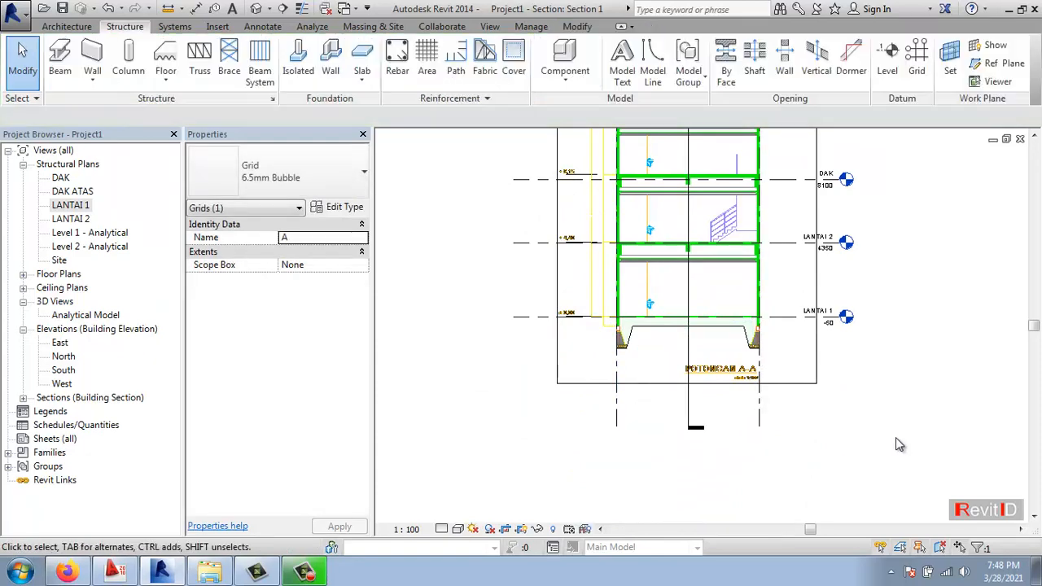
Return to the LANTAI 1 plan, open Section 2 and extend the aligned lower ends of grids 1–5 to just below the crop boundary
double_click(71, 206)
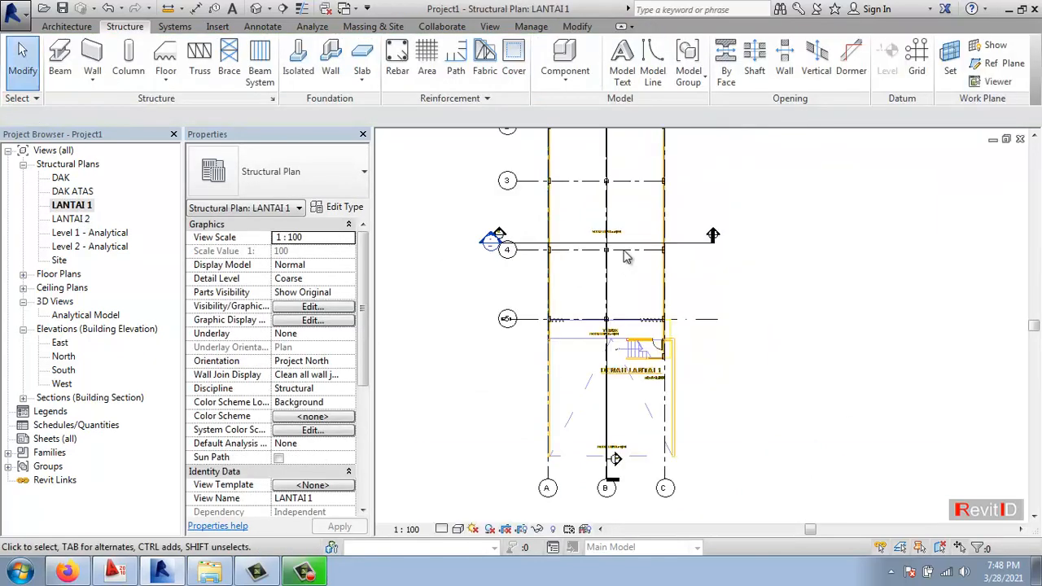
middle_drag(643, 314, 639, 465)
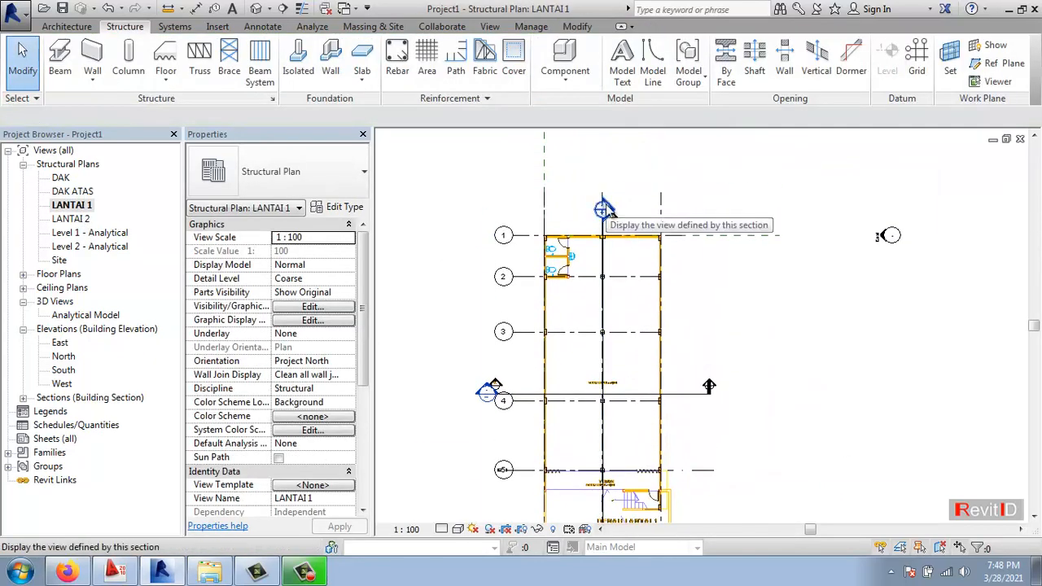
double_click(604, 209)
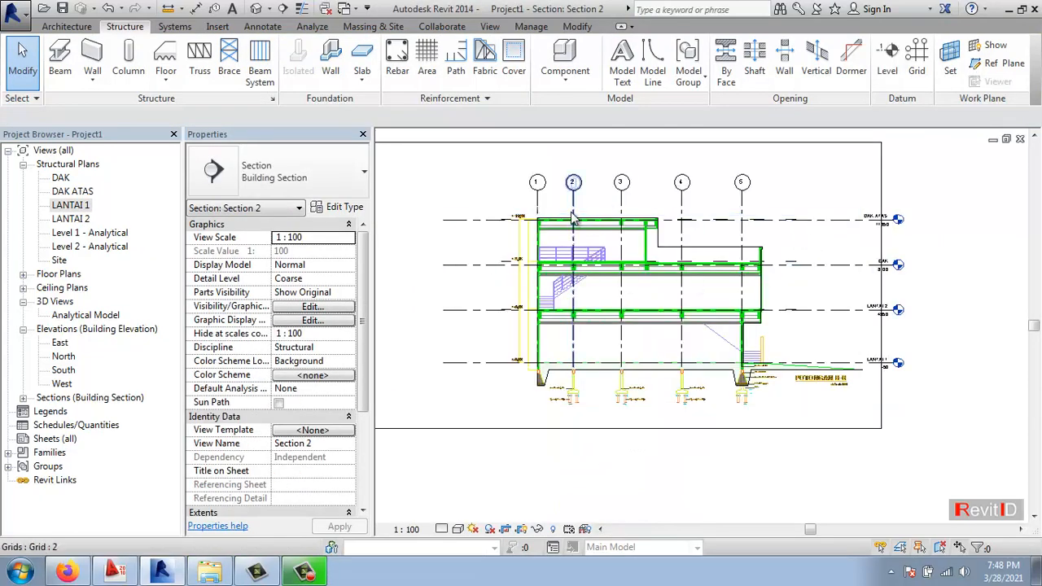
click(538, 210)
drag(539, 373, 533, 449)
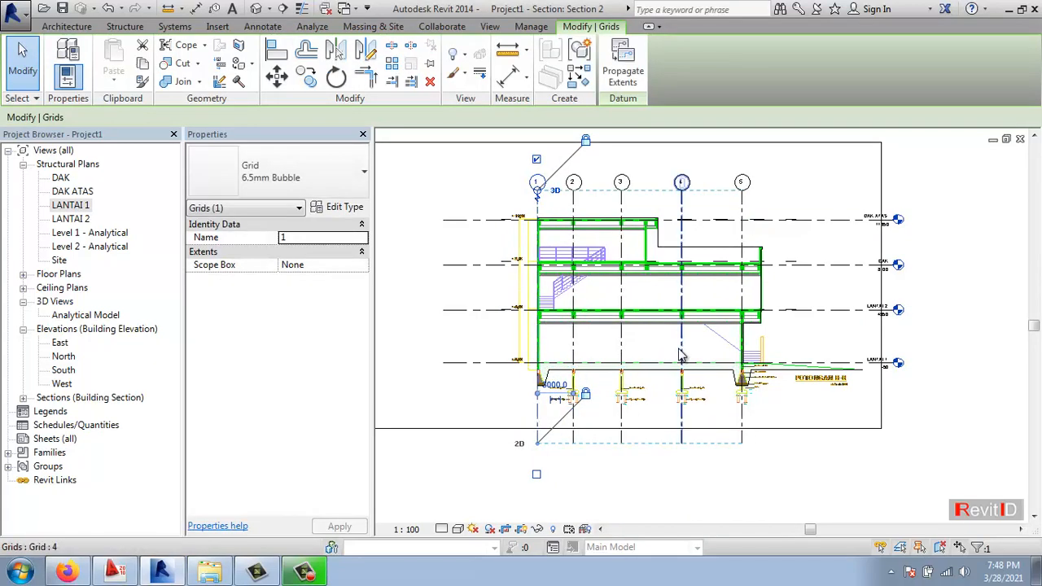
key(Escape)
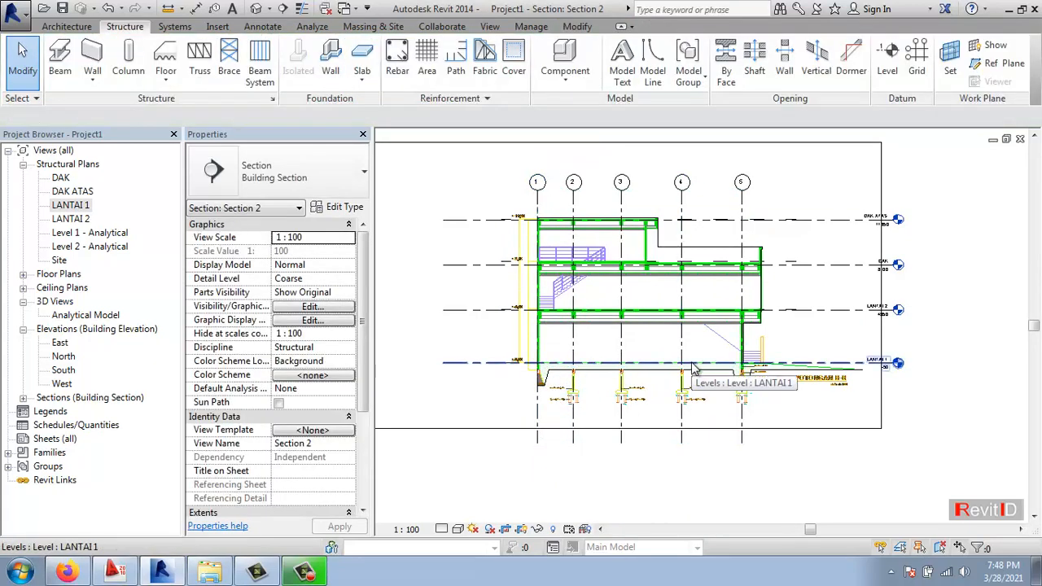
Raise the aligned bubble ends of grids 1–5 slightly higher above the roof in Section 2, and return to the LANTAI 1 structural plan
click(539, 197)
drag(539, 192, 540, 180)
click(818, 208)
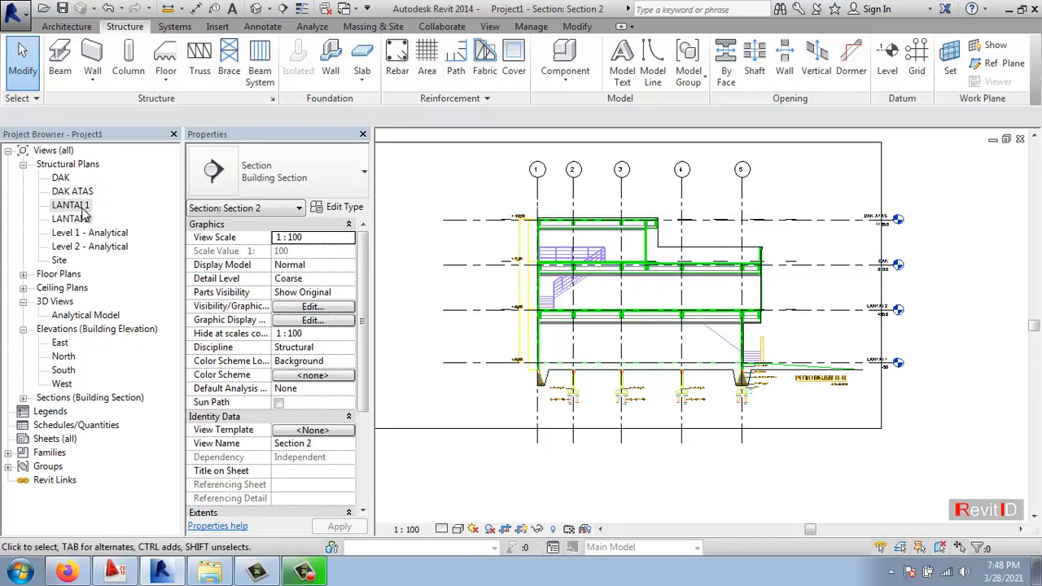
double_click(71, 206)
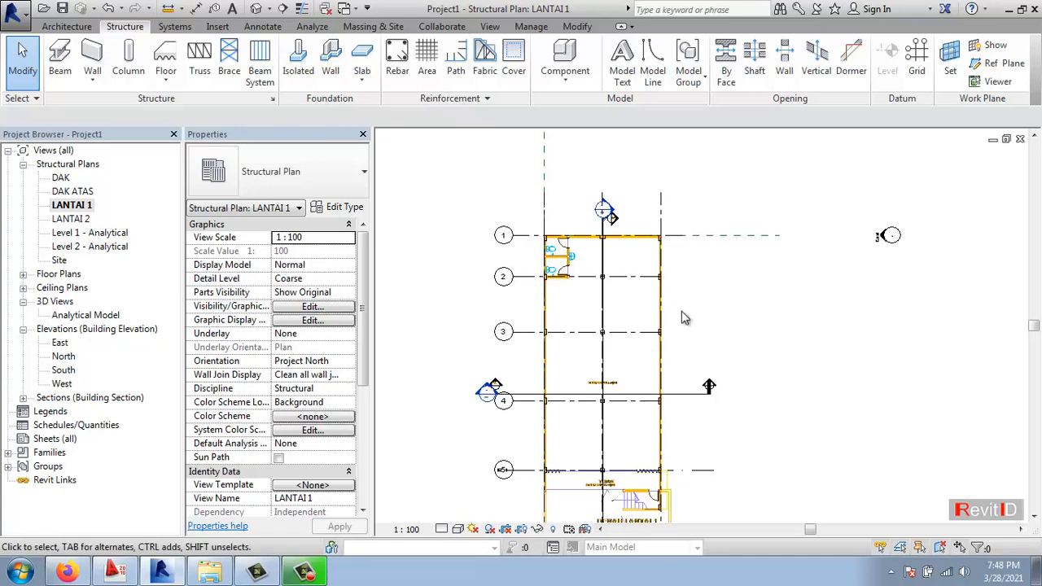
middle_drag(547, 347, 557, 331)
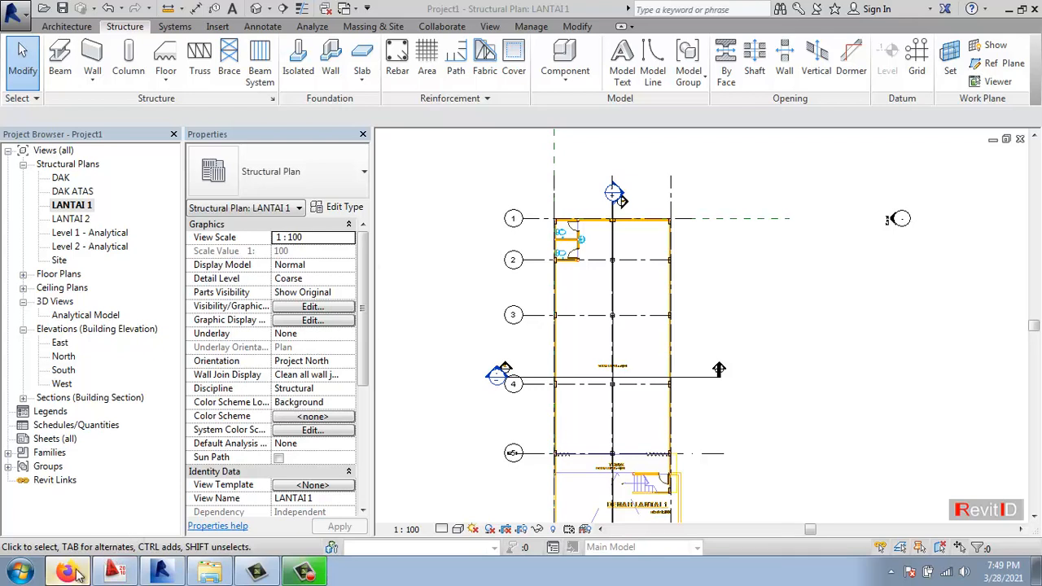
Switch to Firefox and examine the RevitID channel's uploaded videos, down to the earliest Revit tutorials on grids, levels, columns and beams
mouse_move(69, 573)
click(1006, 9)
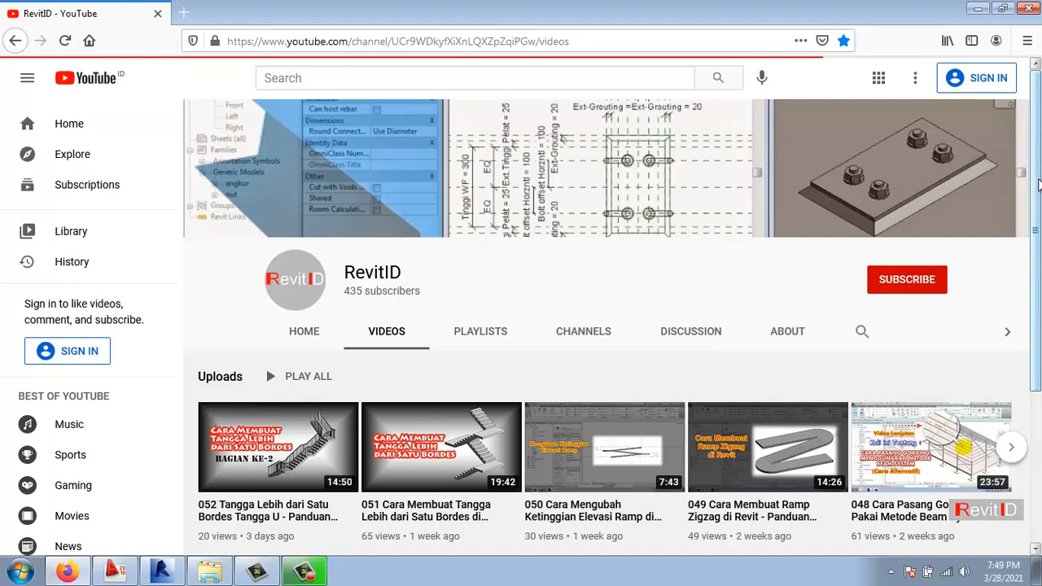
drag(1038, 186, 1035, 297)
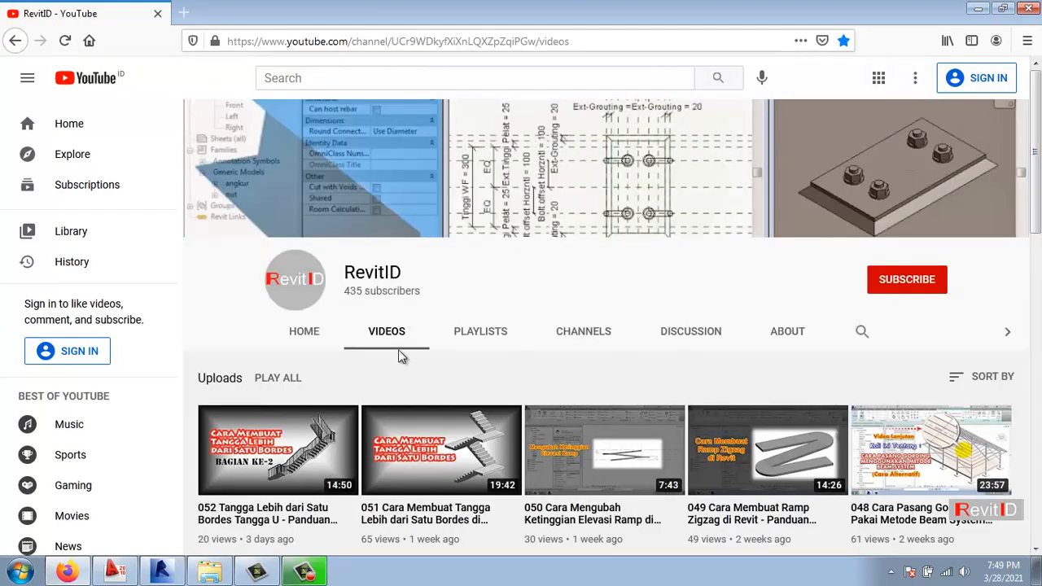
drag(1035, 119, 1035, 428)
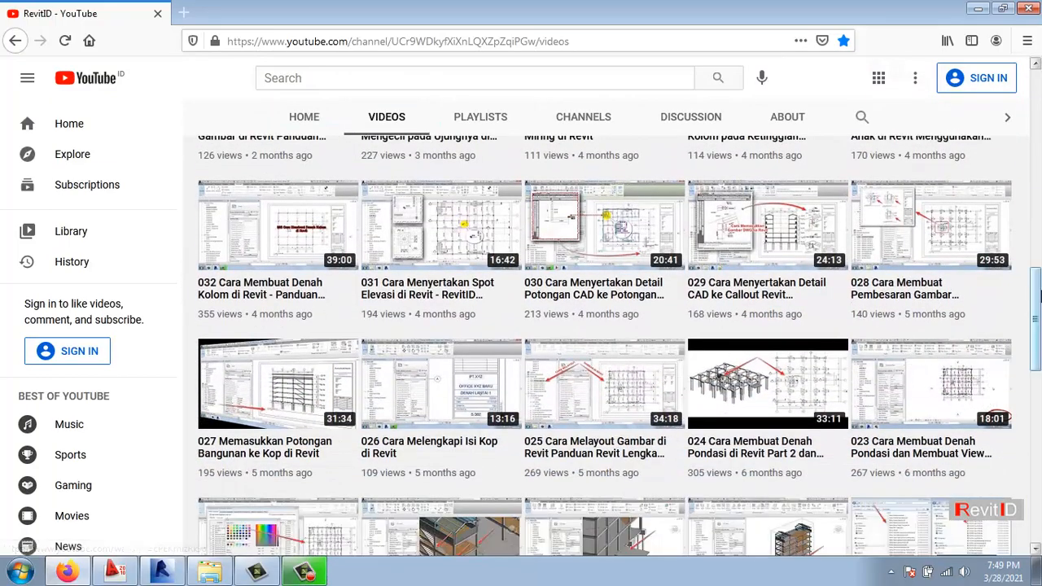
drag(1035, 342, 1035, 471)
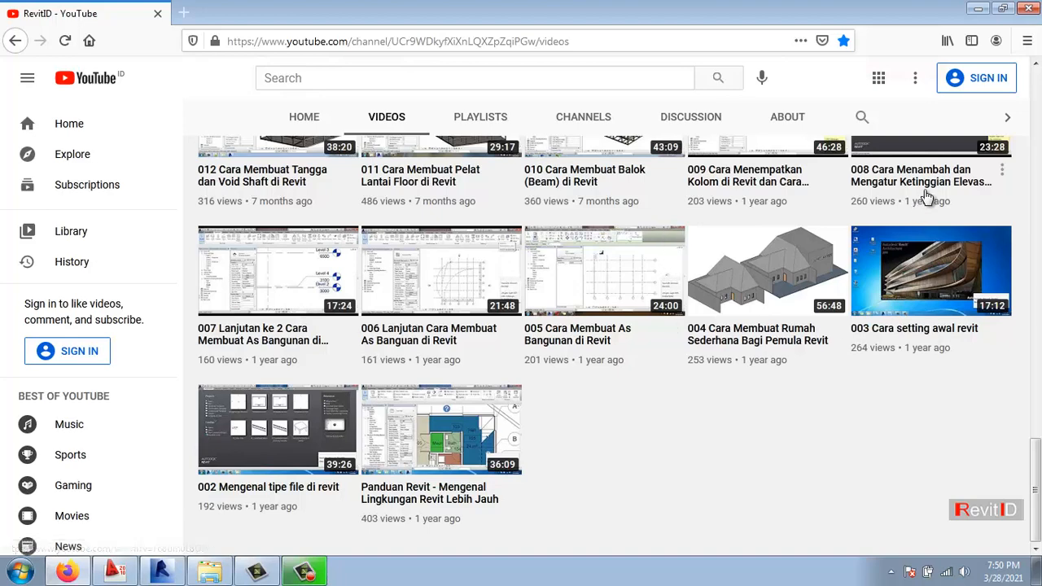
scroll(926, 198, up, 2)
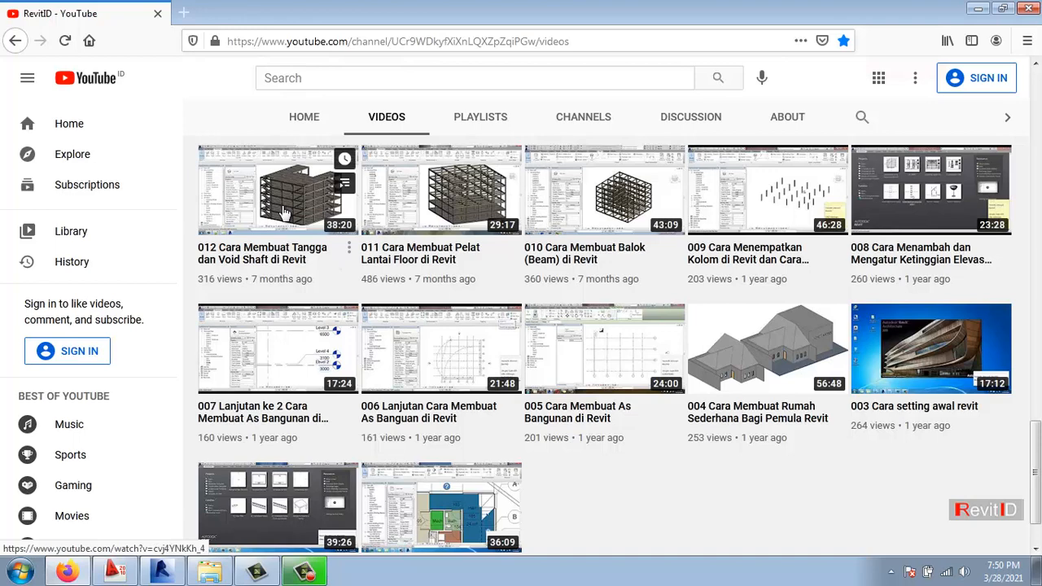
scroll(977, 391, down, 1)
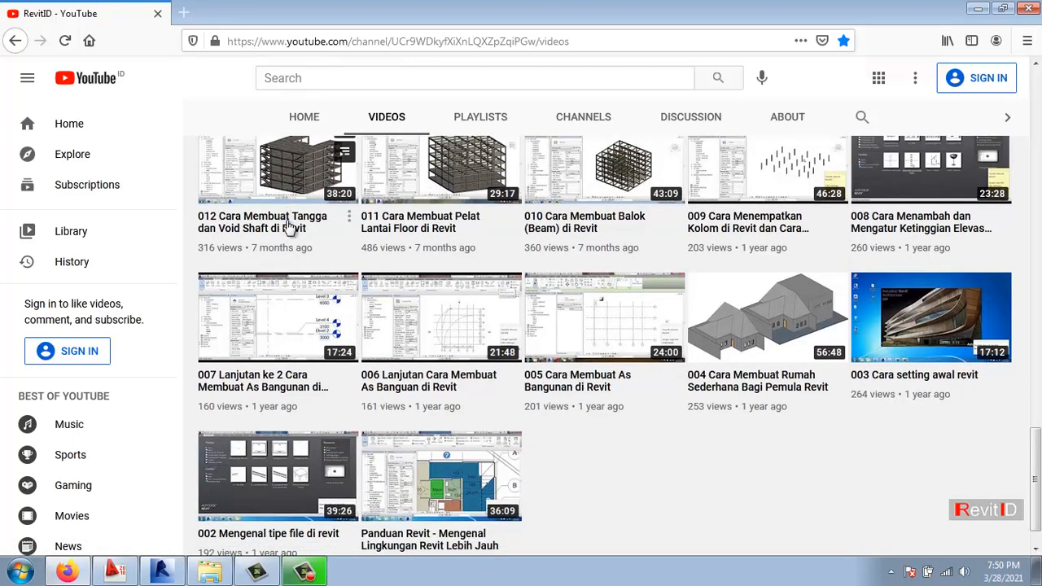
drag(1040, 476, 1036, 450)
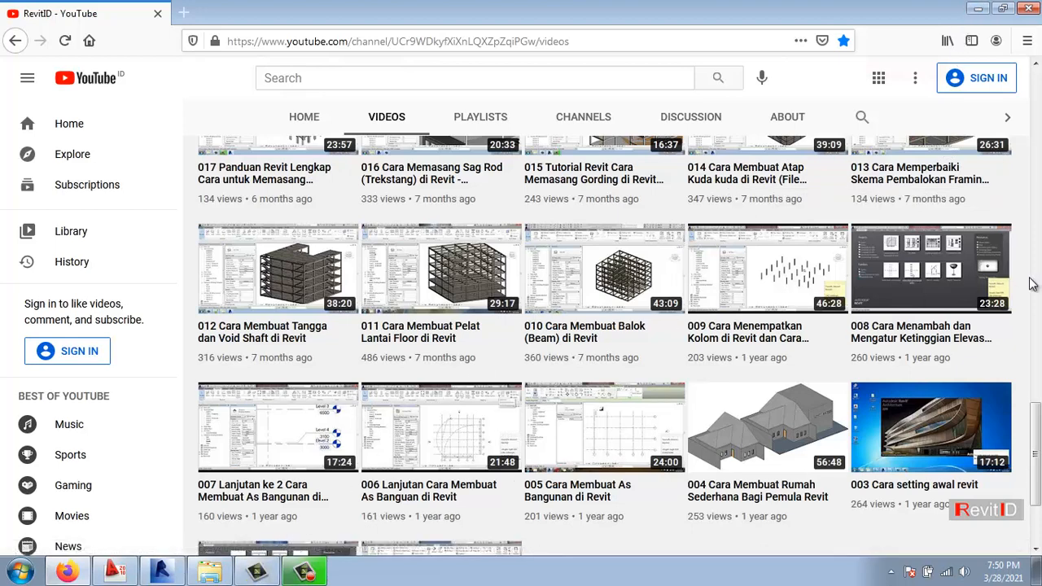
drag(1033, 426, 1033, 472)
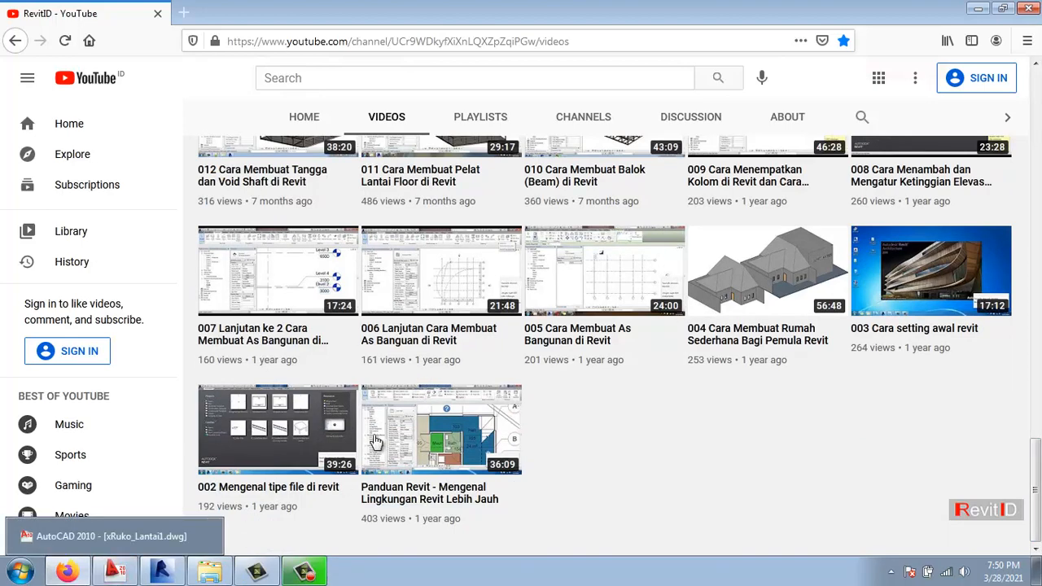
drag(1035, 458, 1035, 429)
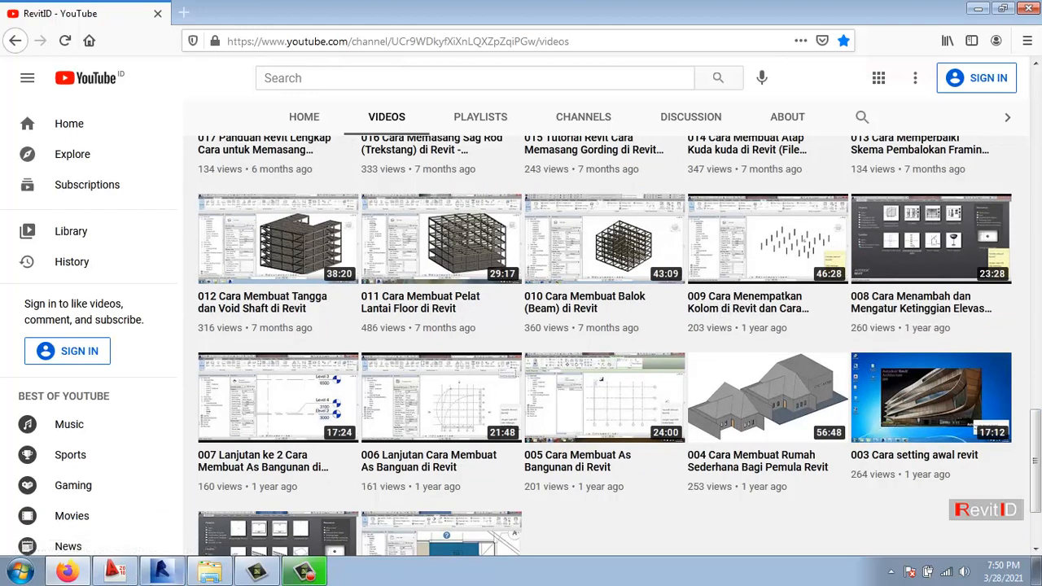
Switch back to Revit and place a 300 x 450mm M_Concrete-Rectangular-Column structural column just outside the corner of grids A and 1
mouse_move(120, 576)
click(161, 572)
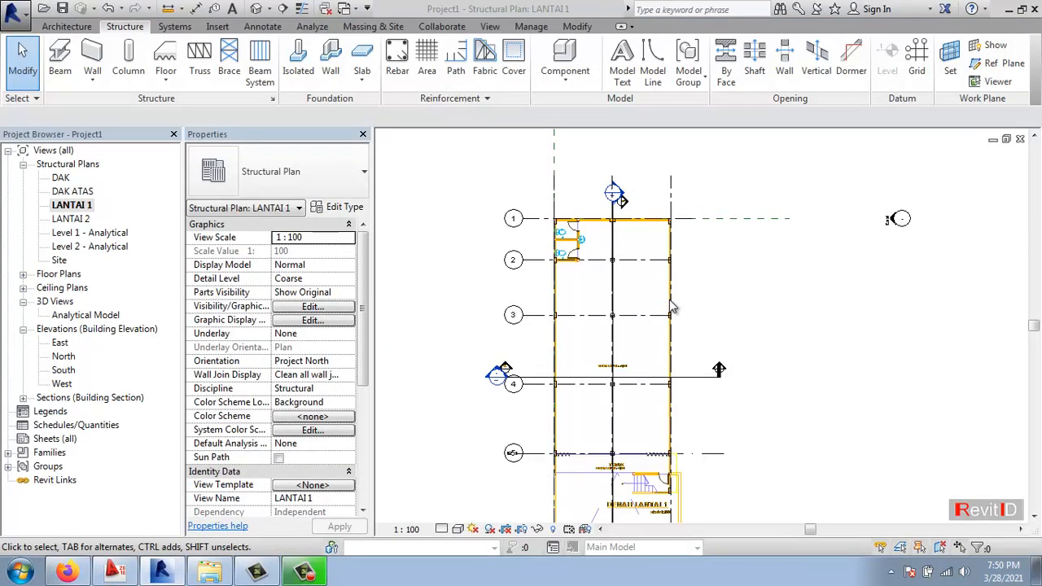
middle_drag(646, 242, 642, 254)
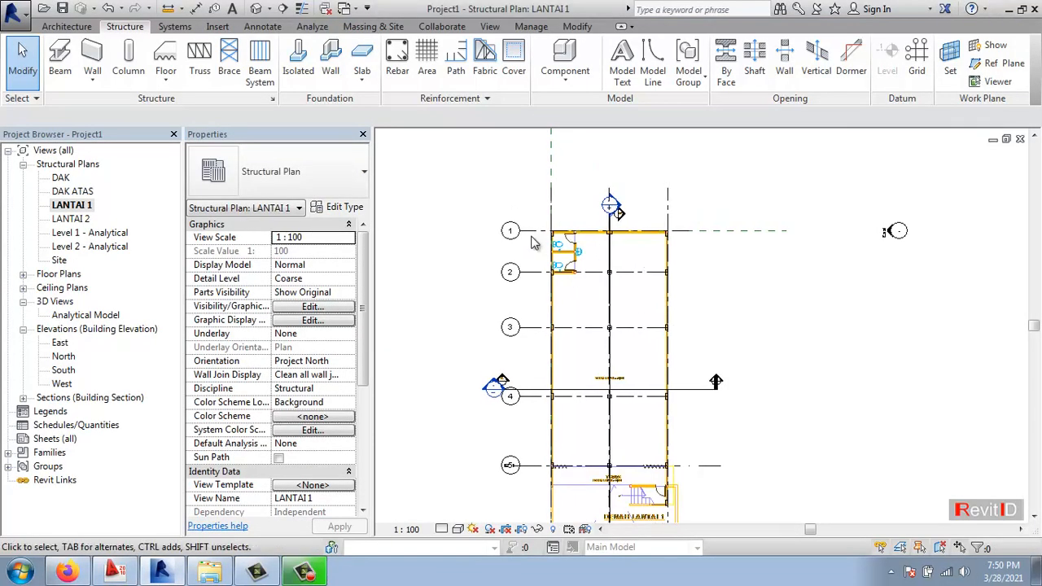
click(82, 27)
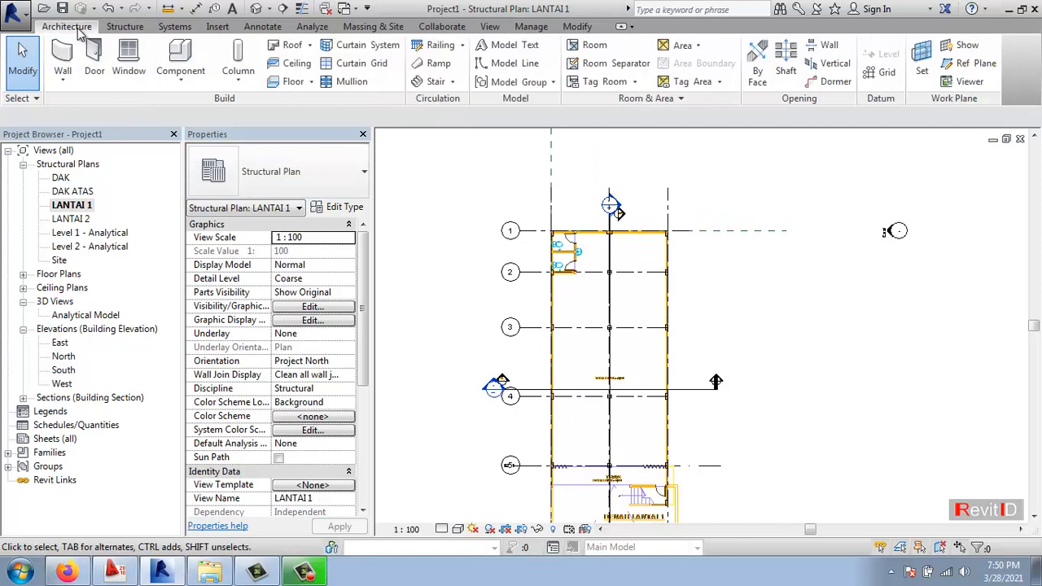
click(124, 27)
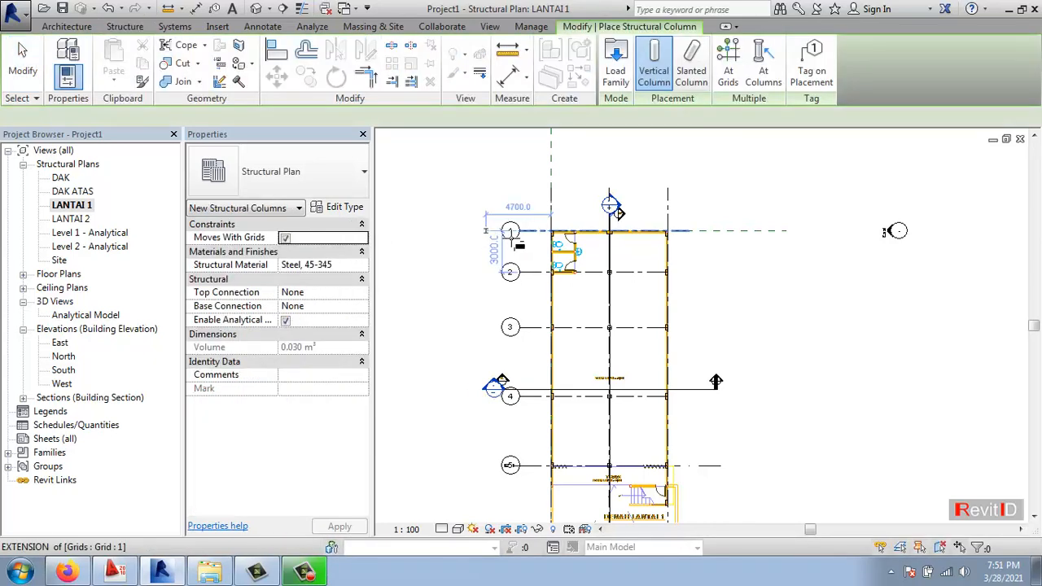
scroll(546, 231, up, 5)
middle_drag(509, 301, 441, 361)
scroll(456, 342, up, 2)
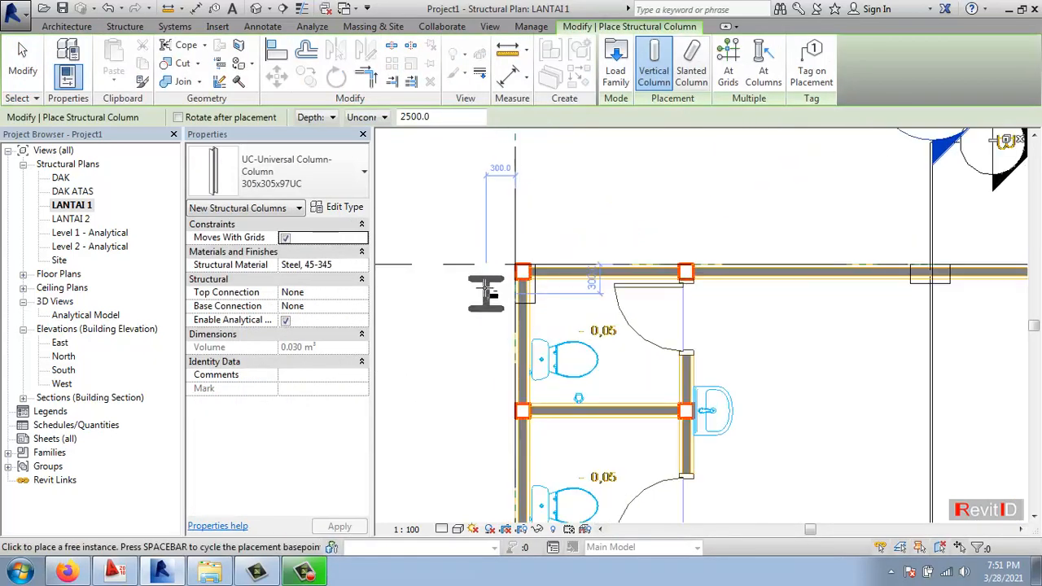
click(285, 164)
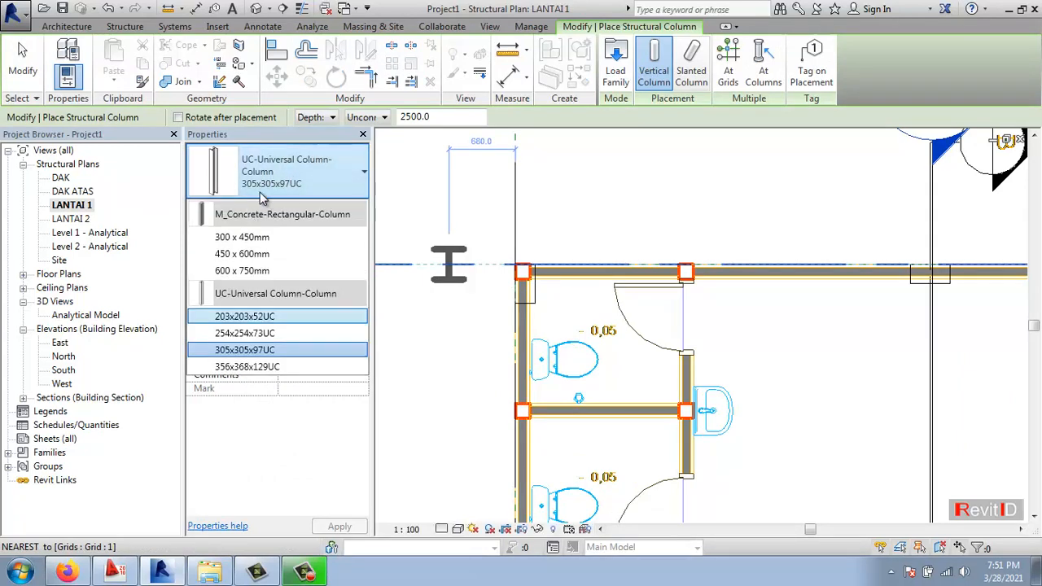
click(242, 237)
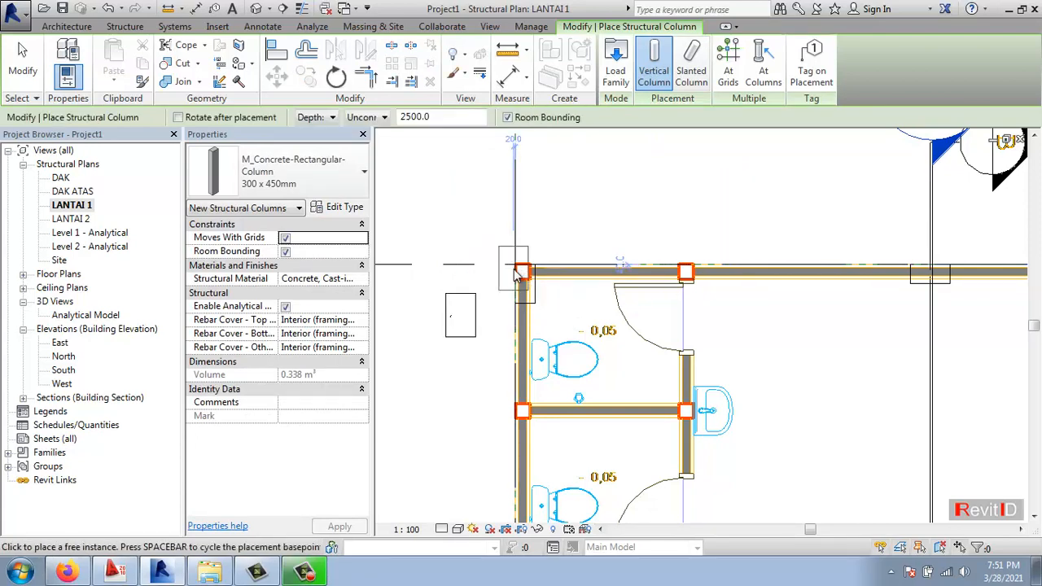
key(Escape)
Set the placed column's top level to LANTAI 2 and its base offset to 0.0
click(474, 302)
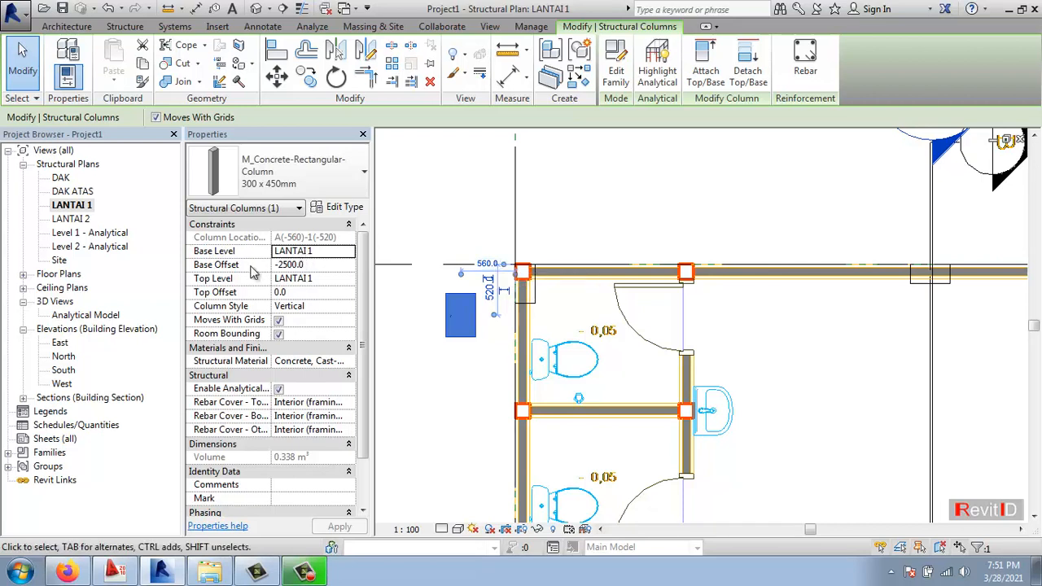
click(352, 283)
click(313, 302)
click(314, 264)
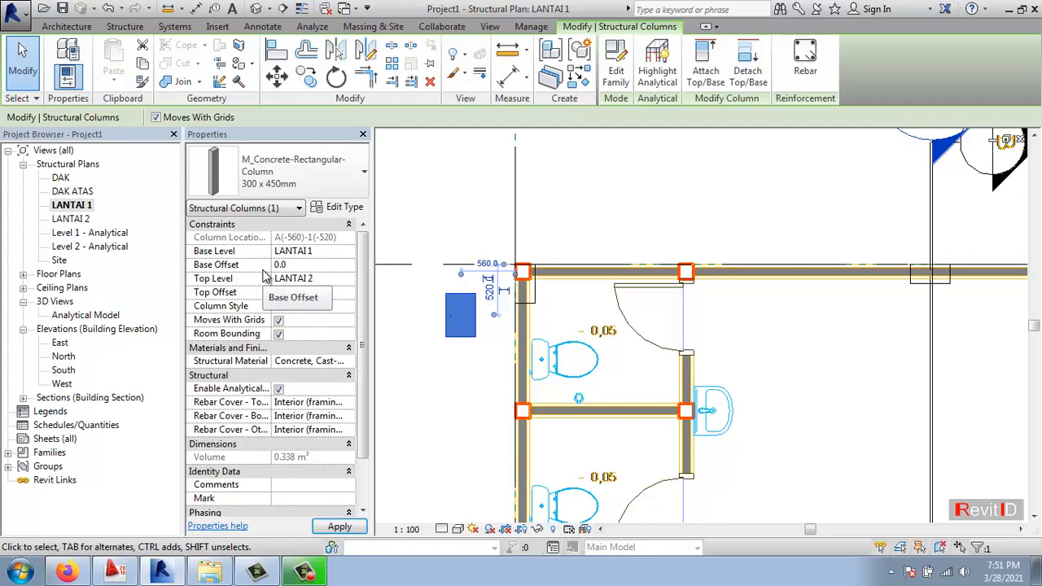
click(468, 376)
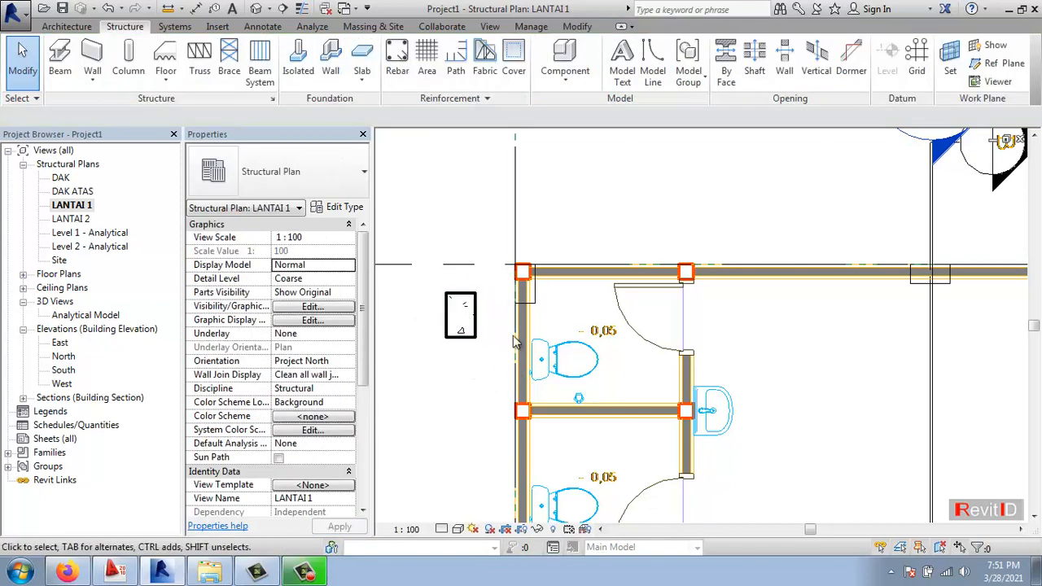
click(461, 319)
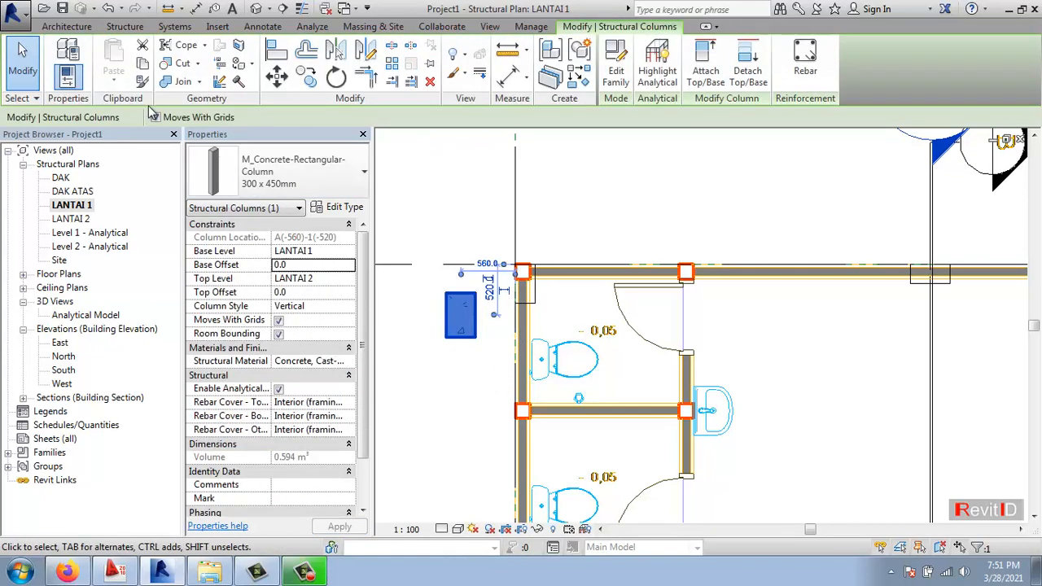
Move the selected 300 x 450mm column by its upper-left corner to the intersection of grids A and 1
click(276, 77)
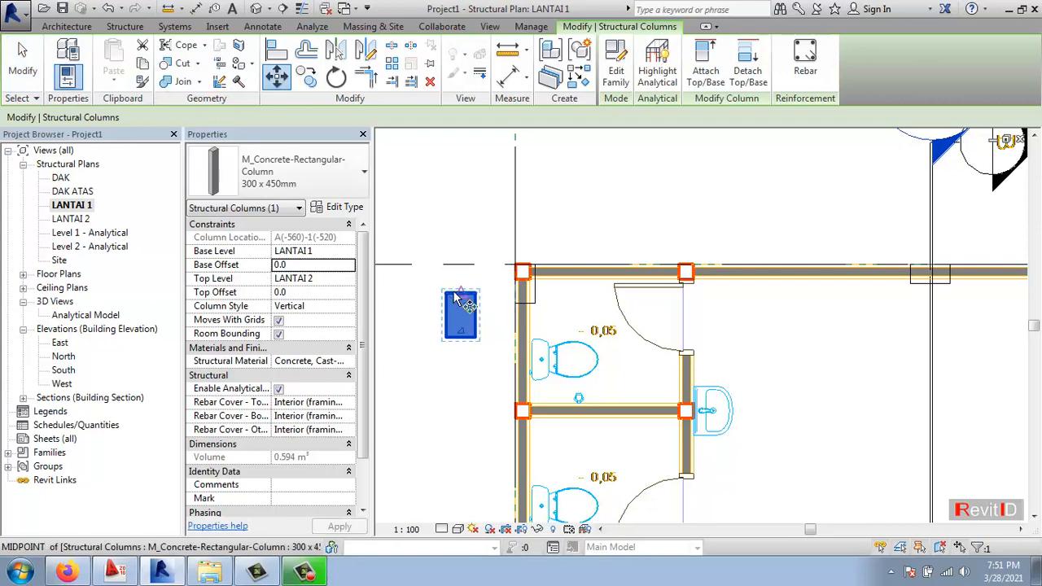
click(447, 294)
click(518, 267)
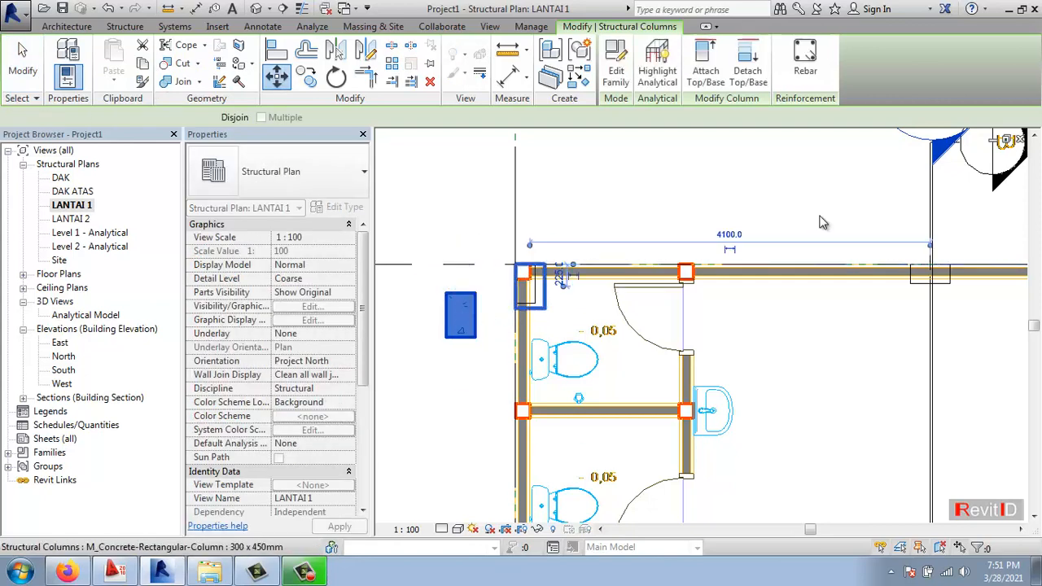
click(712, 223)
scroll(540, 307, up, 2)
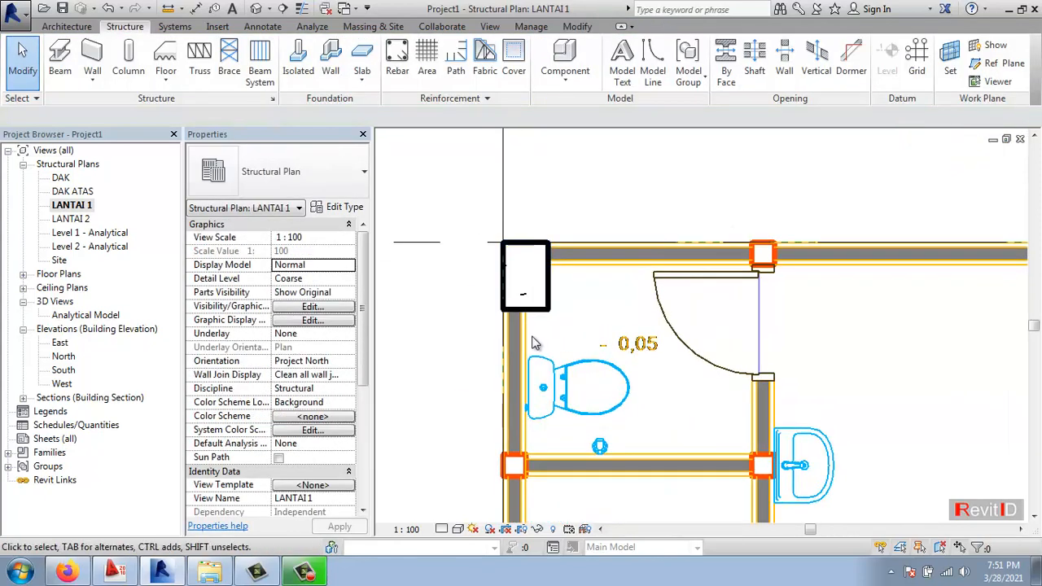
Measure the short side of the column outline drawn in the linked DWG at grids B and 1
scroll(498, 283, down, 5)
middle_drag(674, 299, 550, 311)
scroll(572, 300, up, 3)
scroll(574, 297, up, 2)
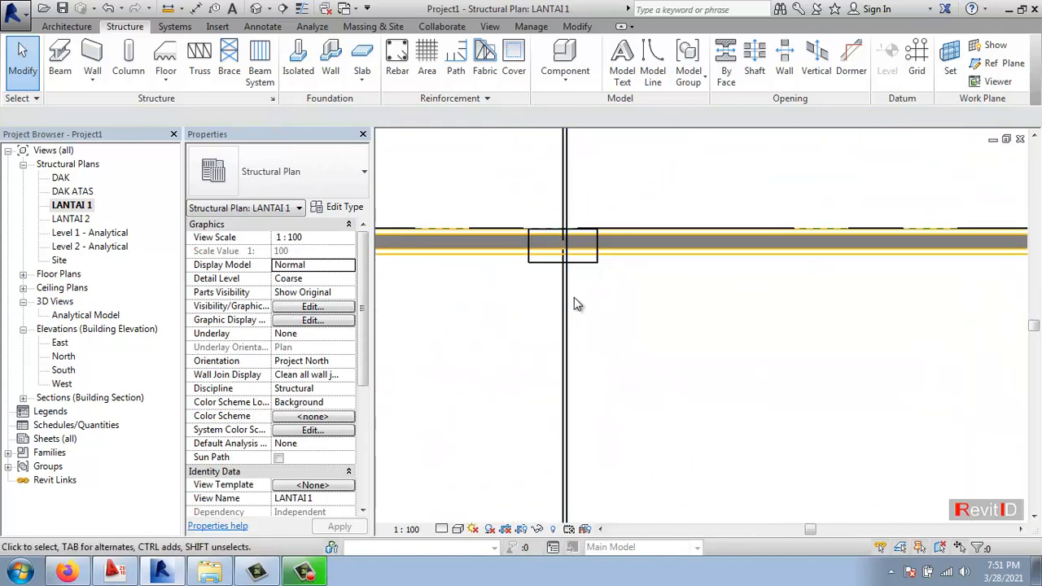
click(169, 10)
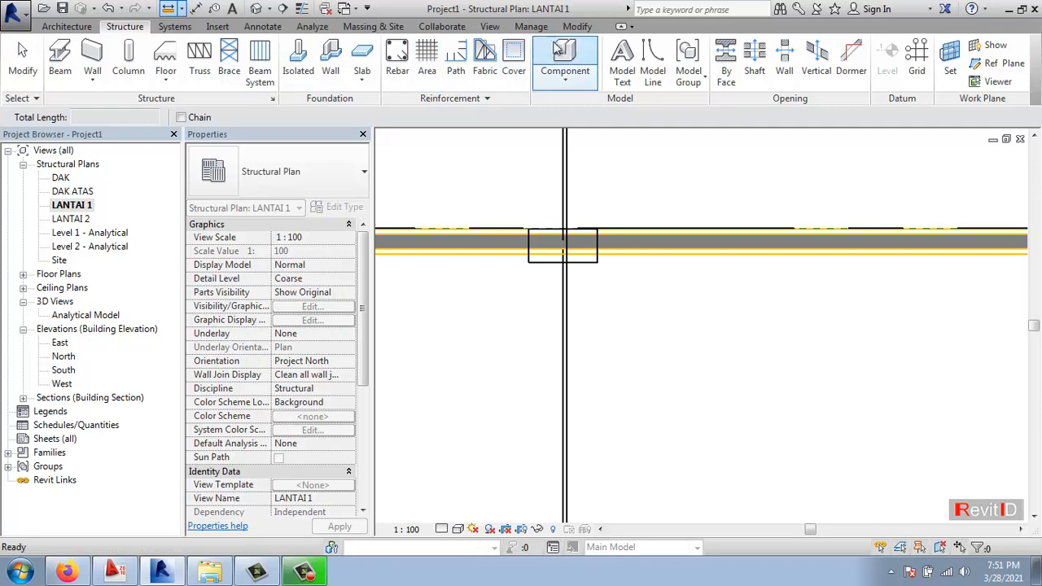
click(575, 27)
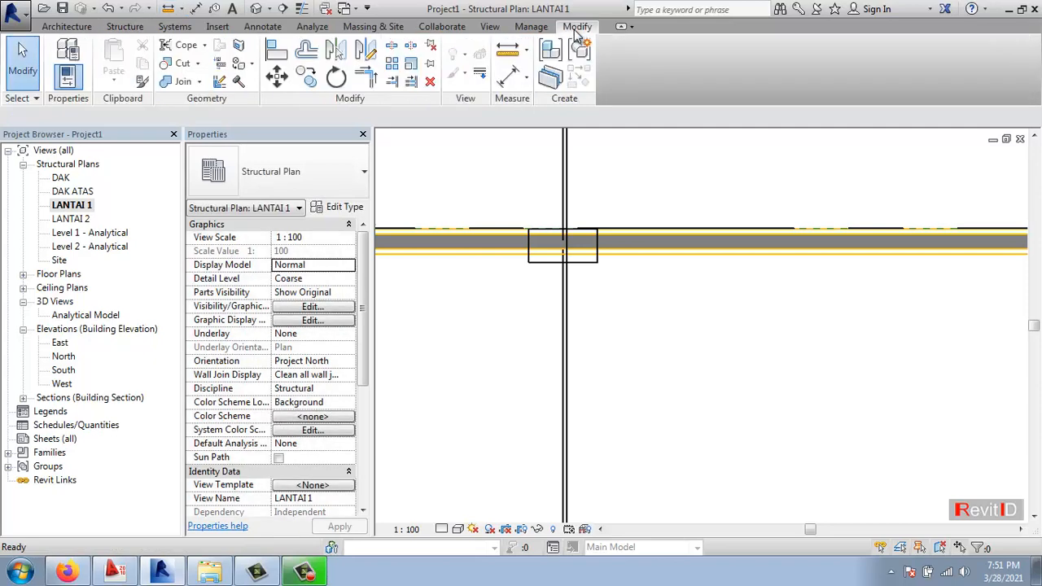
click(513, 51)
scroll(537, 264, up, 2)
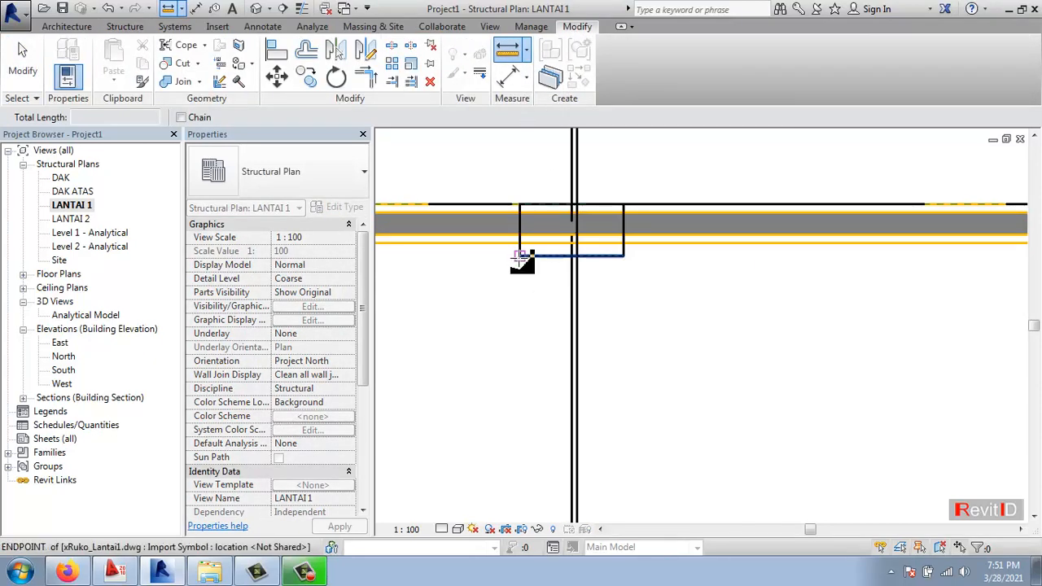
click(519, 256)
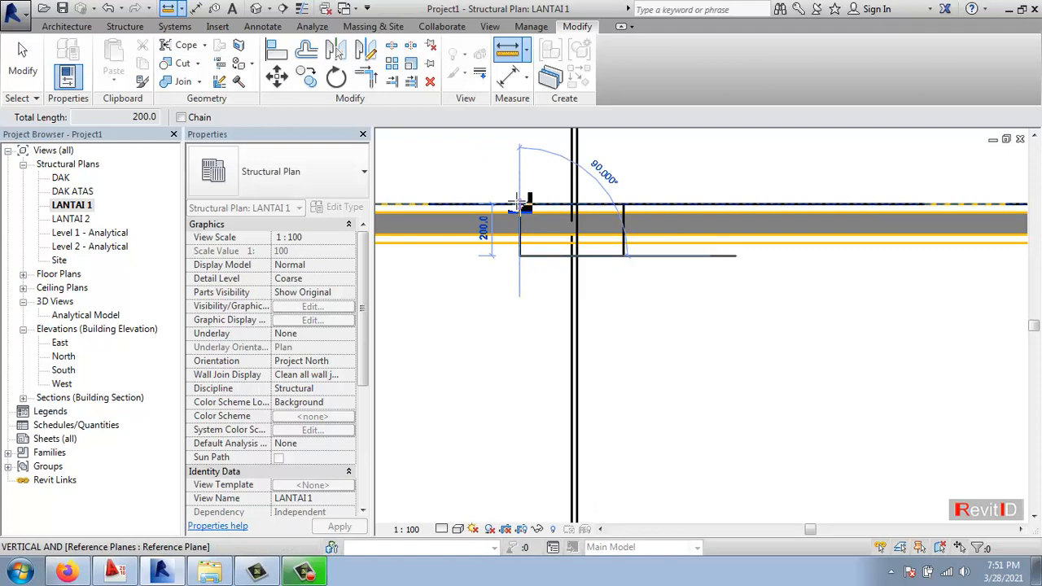
key(Escape)
key(Escape)
Measure the long side of the DWG column outline at grids B and 1
click(510, 52)
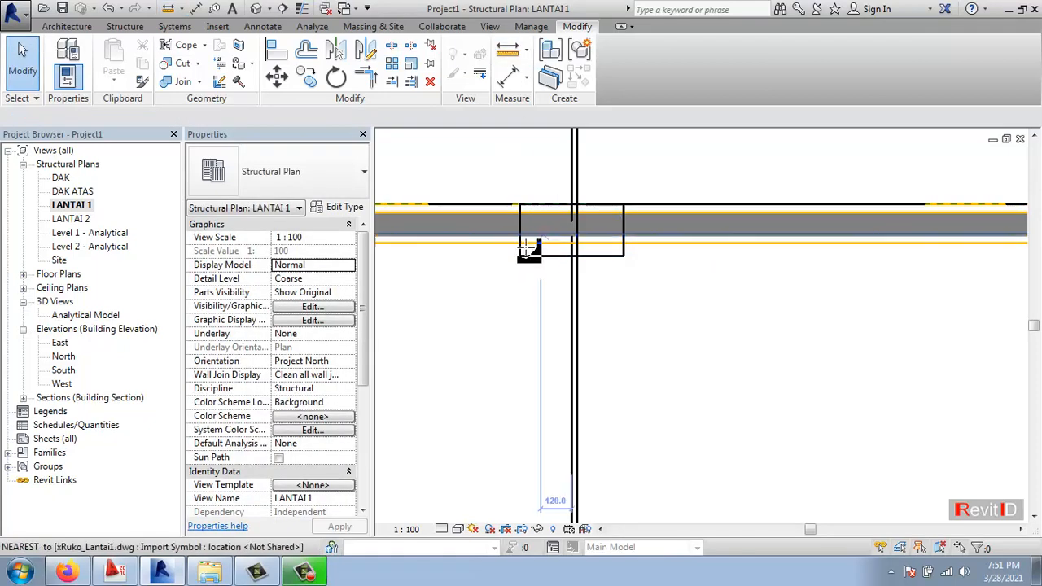
click(519, 256)
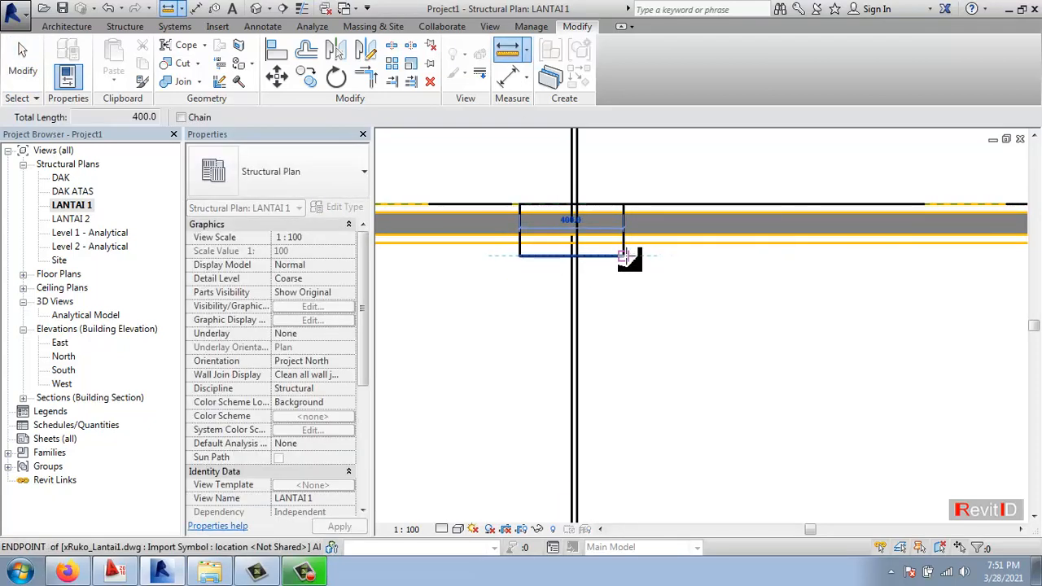
key(Escape)
key(Escape)
Duplicate the type of the column at grids A and 1 as a new column type named K24
scroll(651, 259, down, 3)
middle_drag(689, 296, 1027, 306)
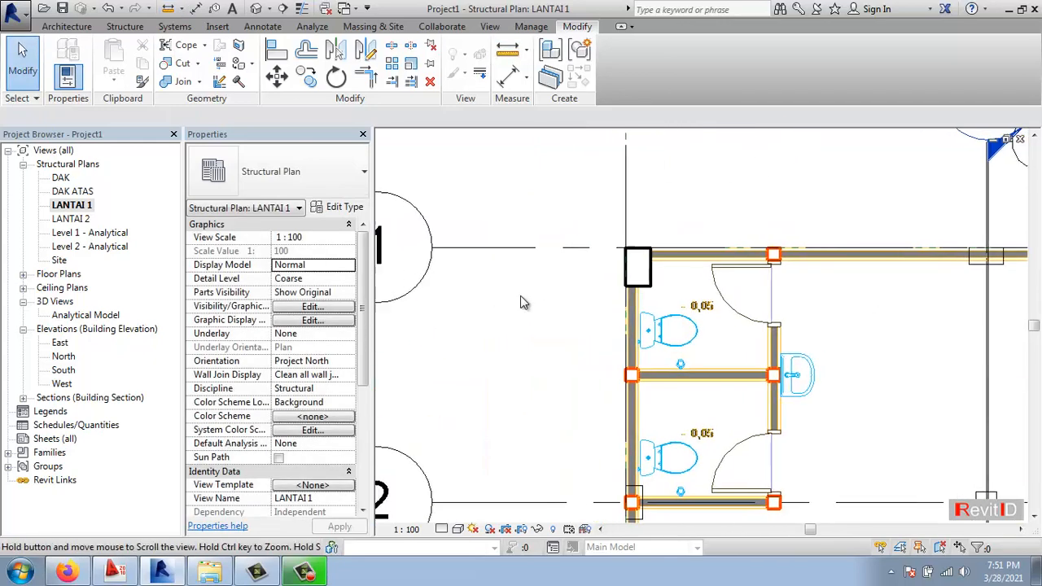
click(655, 281)
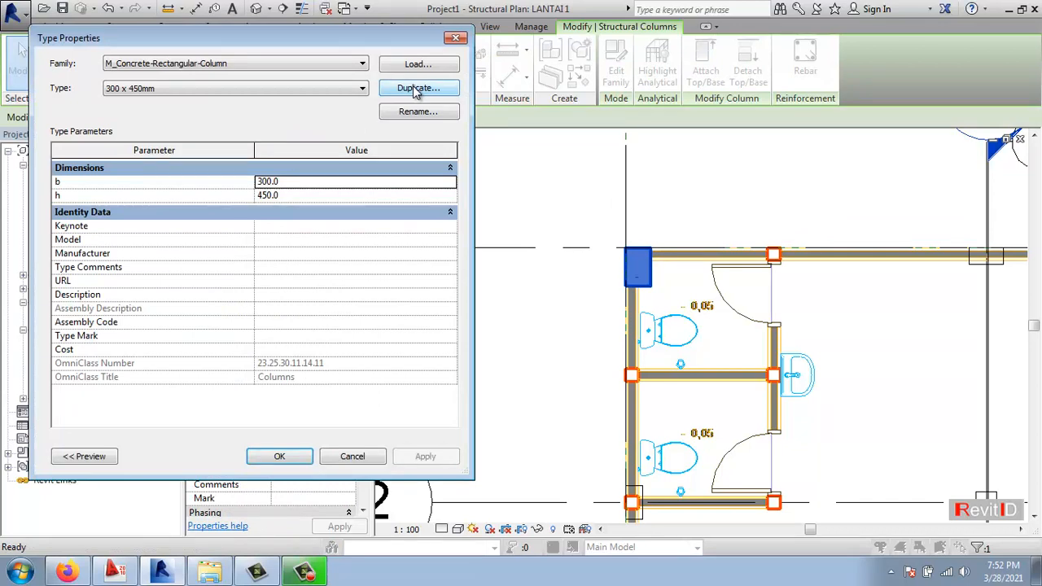
click(414, 88)
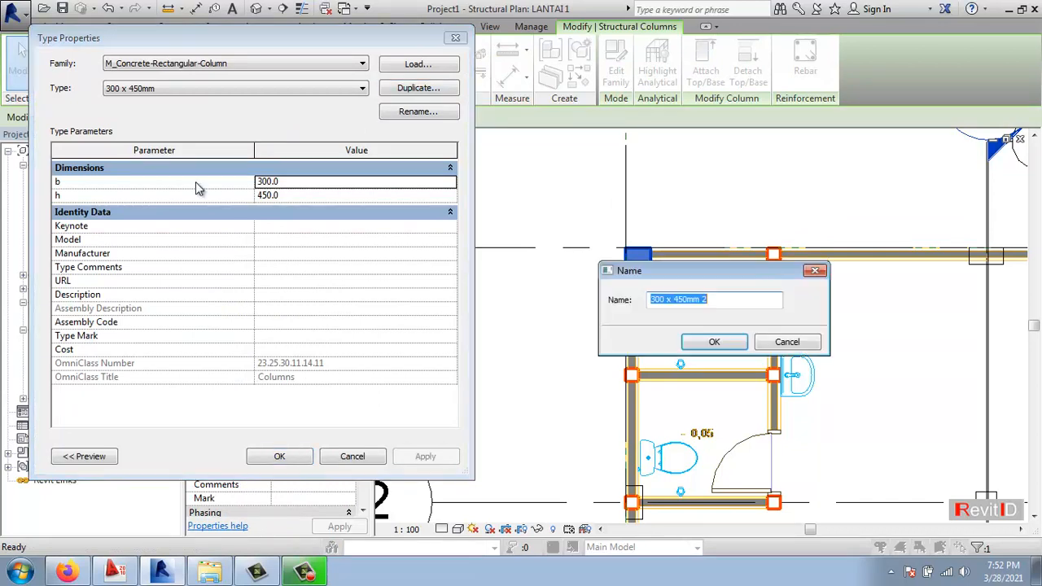
click(656, 297)
key(BackSpace)
text(2)
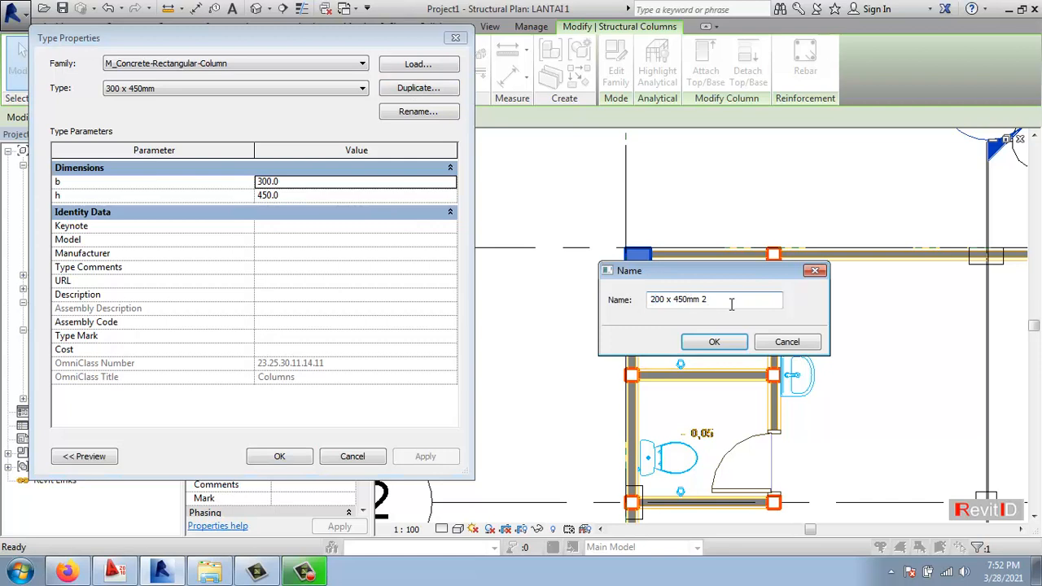
drag(731, 303, 589, 312)
text(K24)
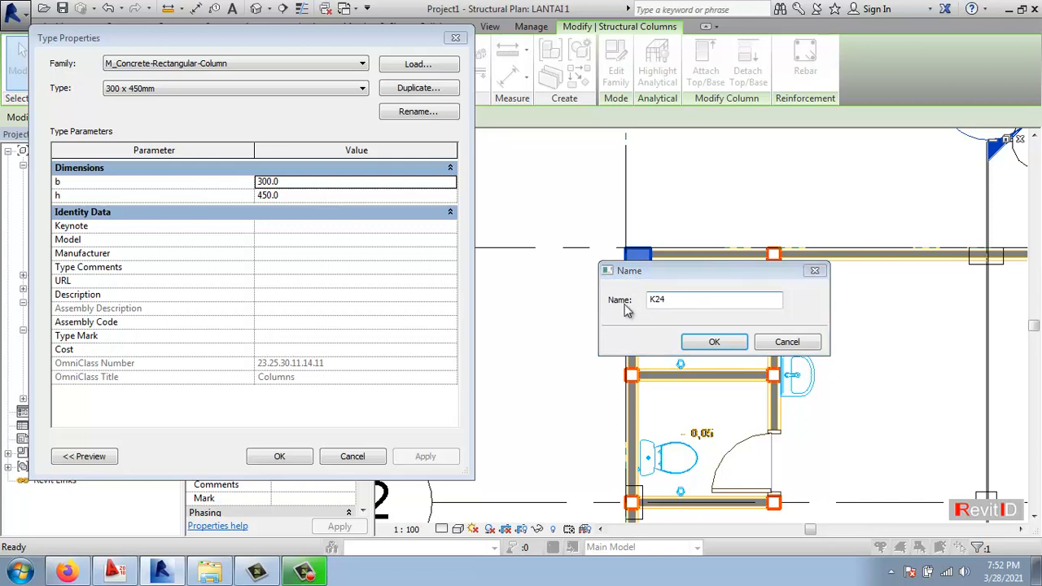
click(713, 342)
Set the K24 type's dimensions to b 200 and h 400 and apply them to the column
click(323, 183)
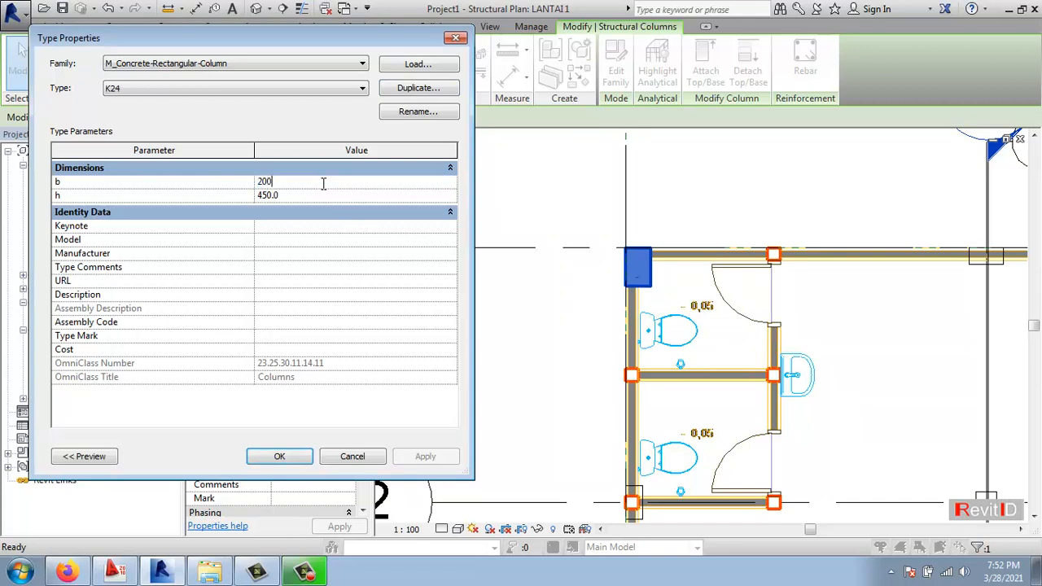
text(200)
click(300, 197)
click(305, 458)
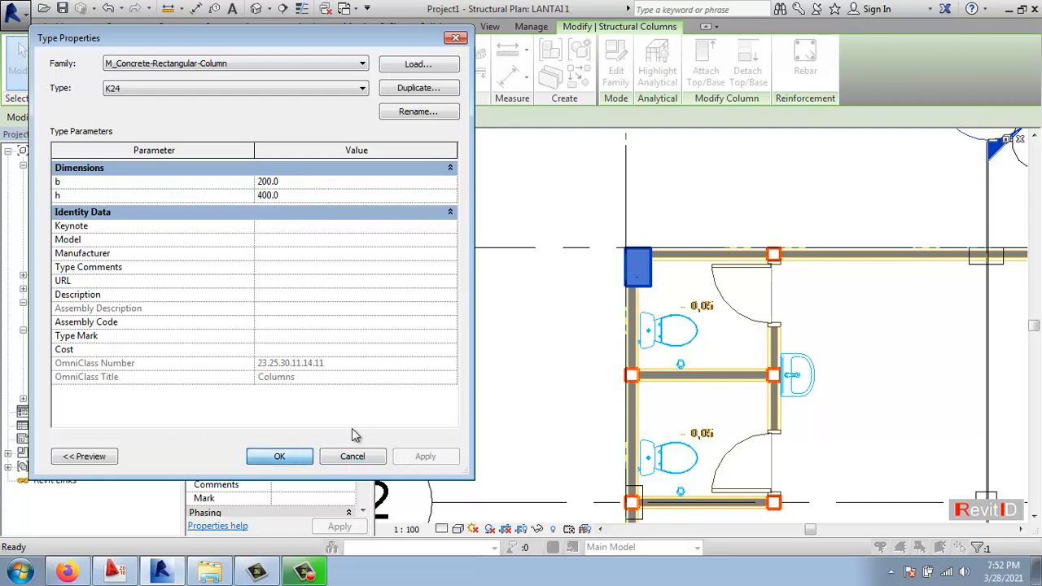
click(616, 283)
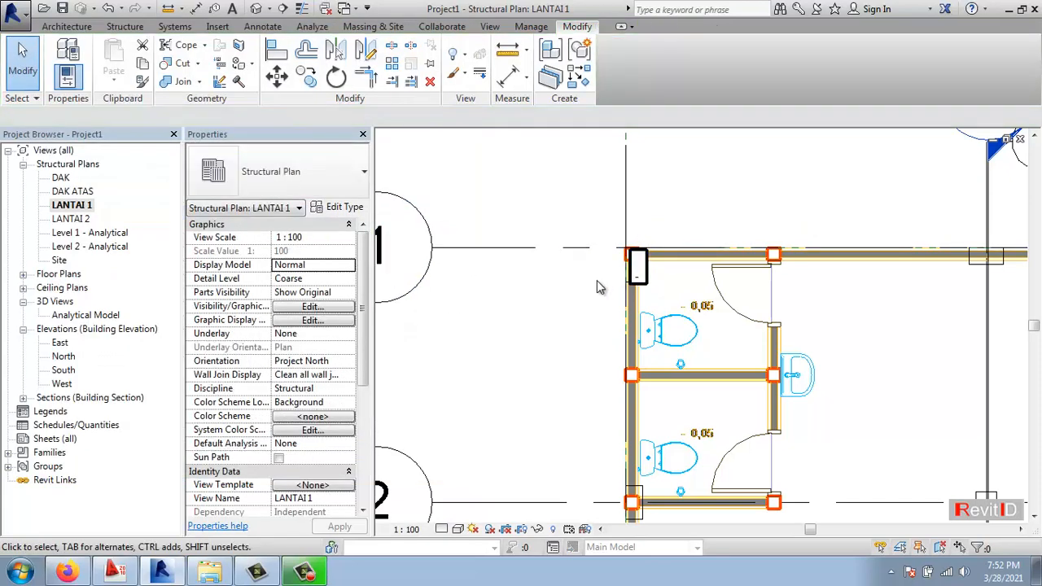
Align the K24 column's outer left face to grid A and its upper face to grid 1
scroll(599, 281, up, 3)
click(277, 53)
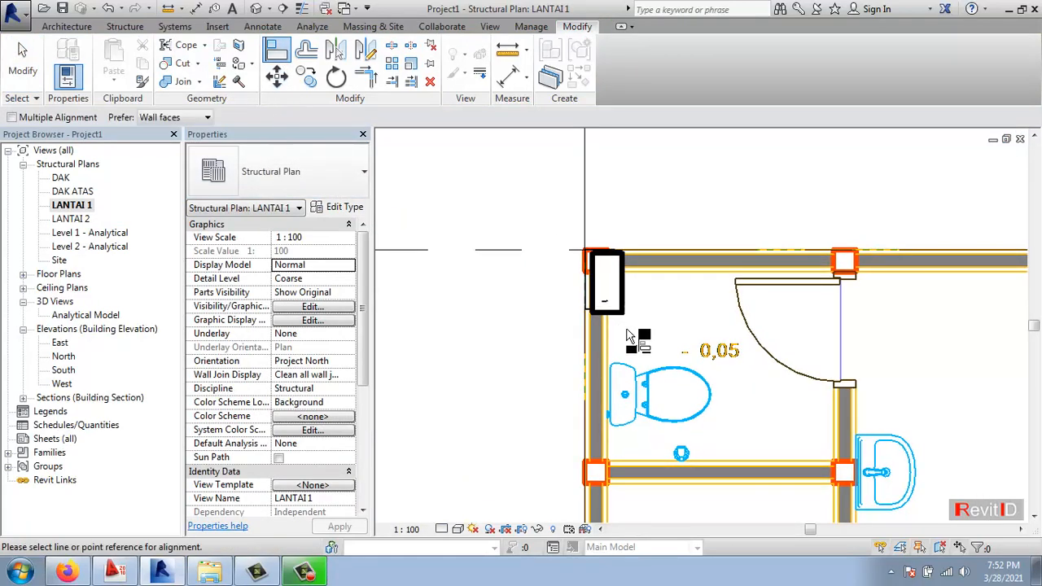
scroll(630, 338, up, 1)
click(592, 274)
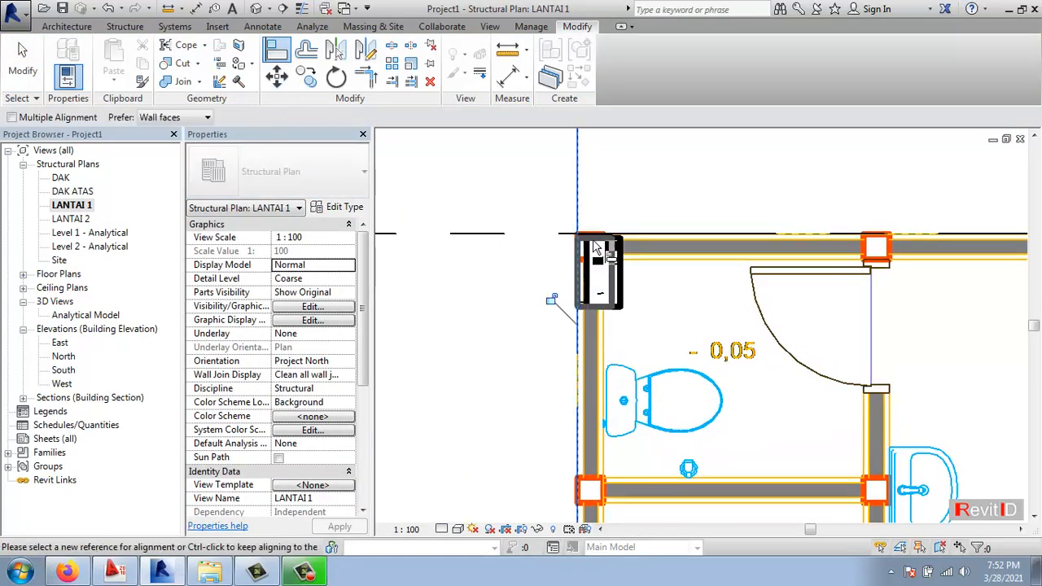
click(585, 286)
click(555, 235)
click(611, 237)
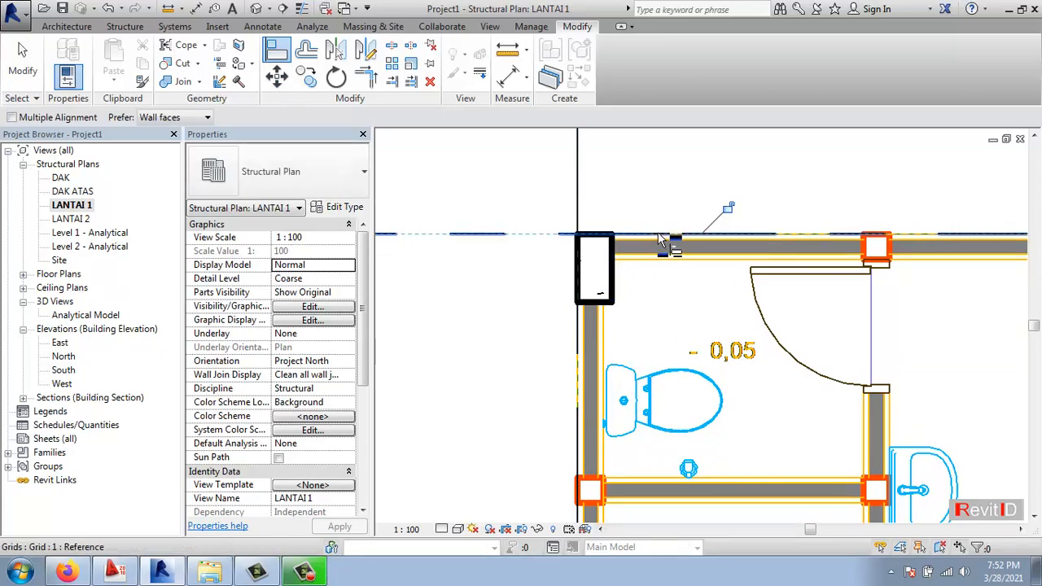
scroll(744, 315, down, 2)
middle_drag(744, 316, 673, 290)
key(Escape)
Create a similar K24 column with its long side horizontal, centred on grid B about 540 mm below grid 1
scroll(511, 282, down, 2)
scroll(451, 283, down, 1)
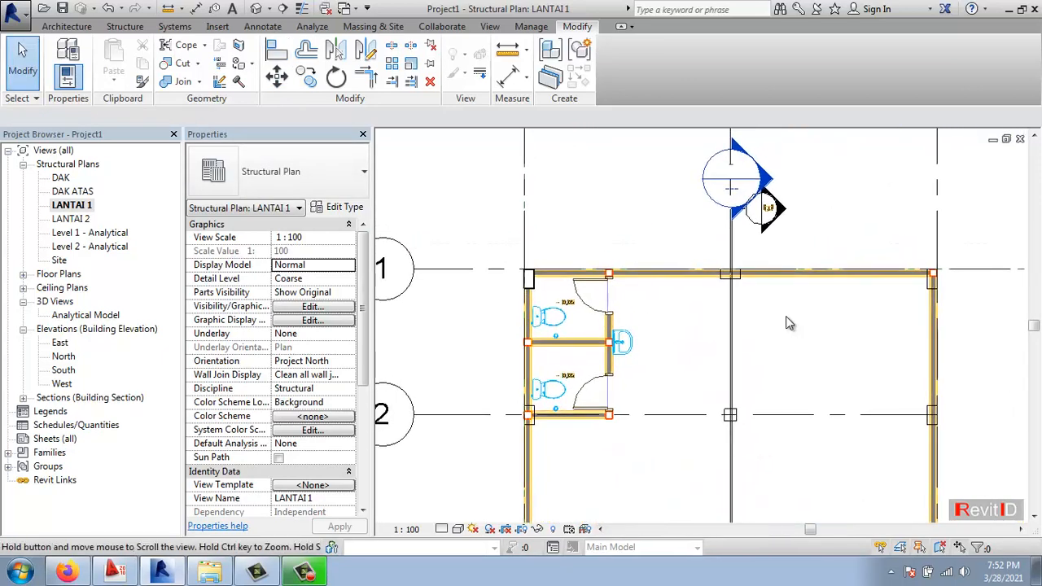
scroll(533, 285, up, 2)
click(543, 277)
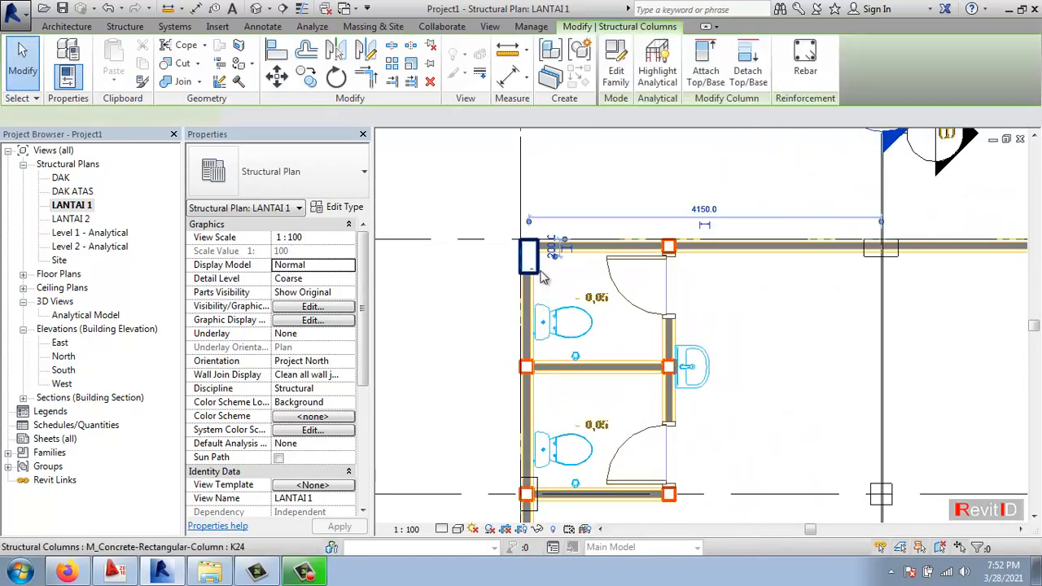
right_click(542, 277)
click(598, 335)
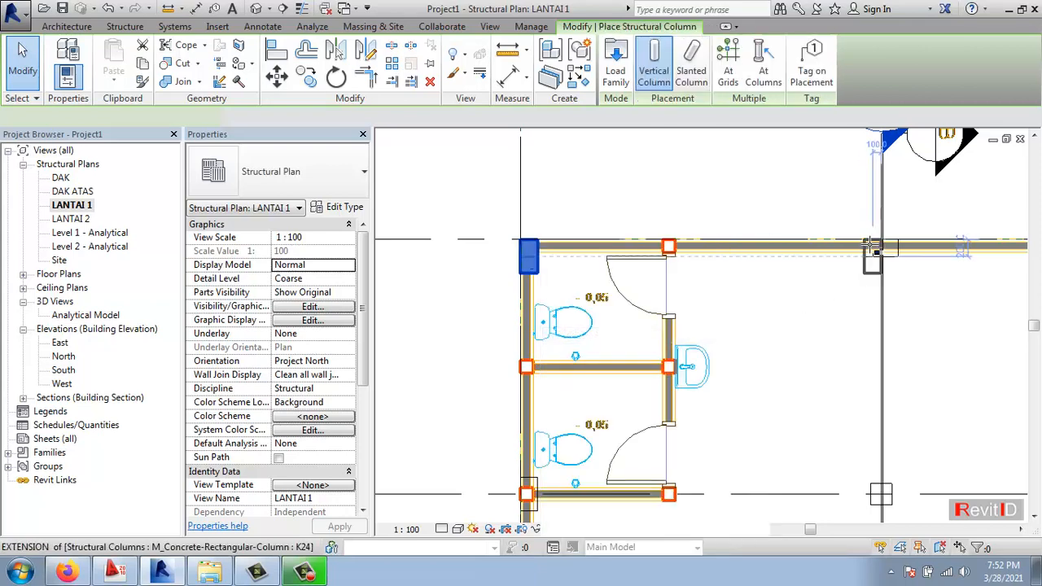
scroll(622, 295, up, 4)
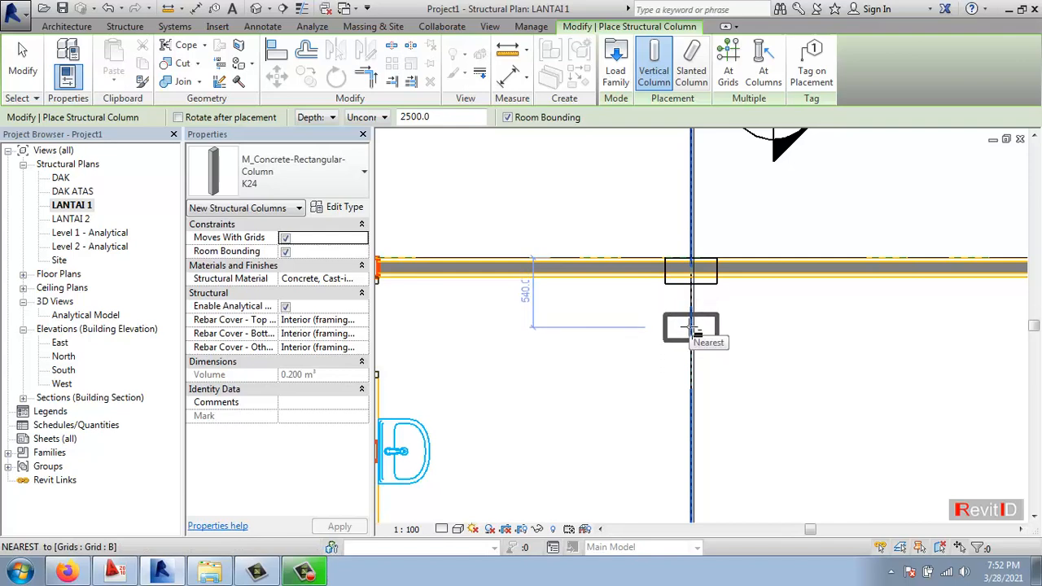
click(690, 340)
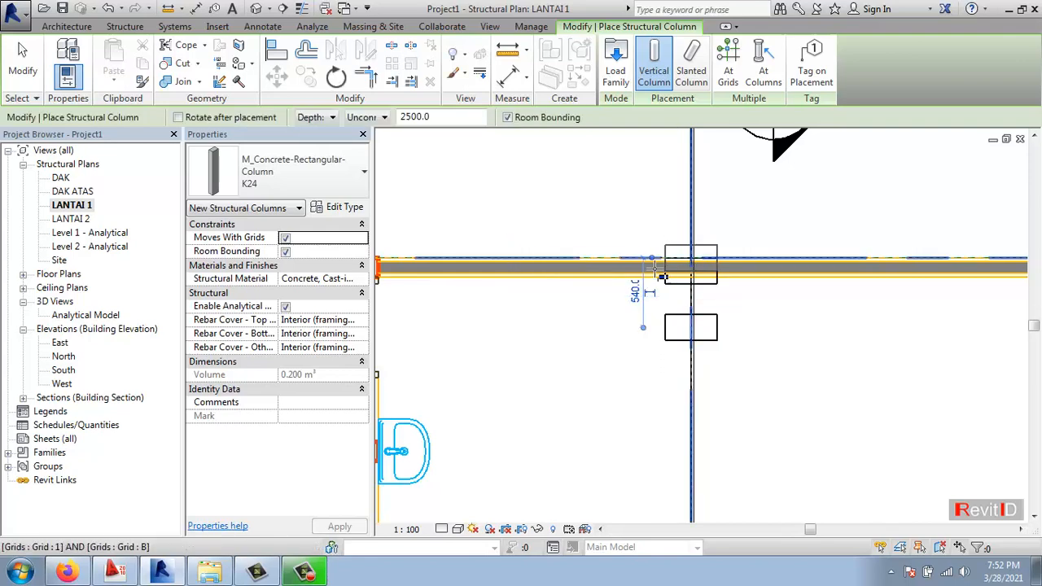
scroll(692, 315, down, 3)
middle_drag(846, 331, 787, 333)
key(Escape)
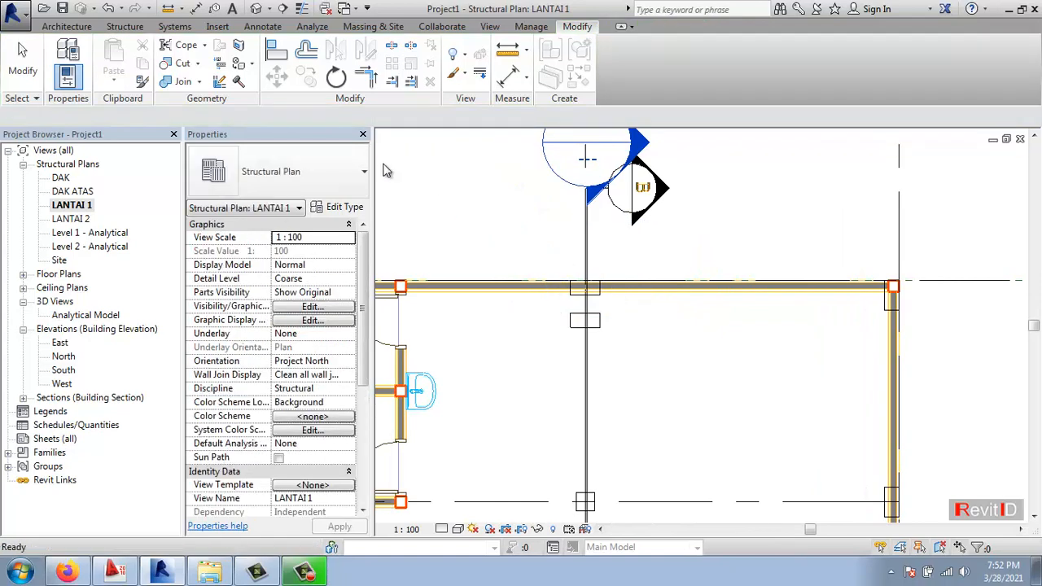
Align the upper face of the K24 column on grid B to grid 1
click(279, 54)
scroll(618, 319, up, 3)
click(626, 244)
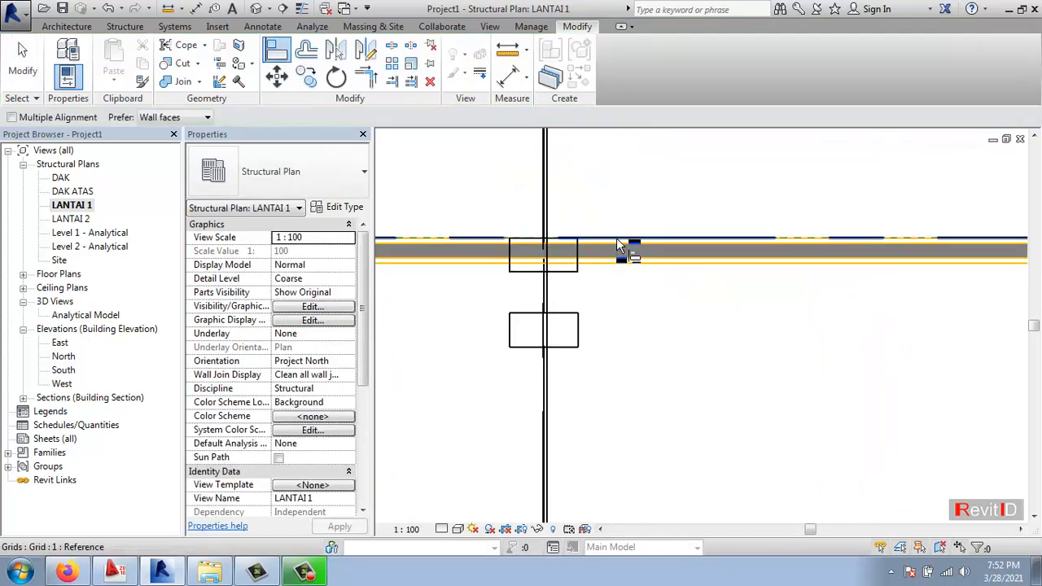
click(542, 313)
key(Escape)
scroll(694, 319, down, 2)
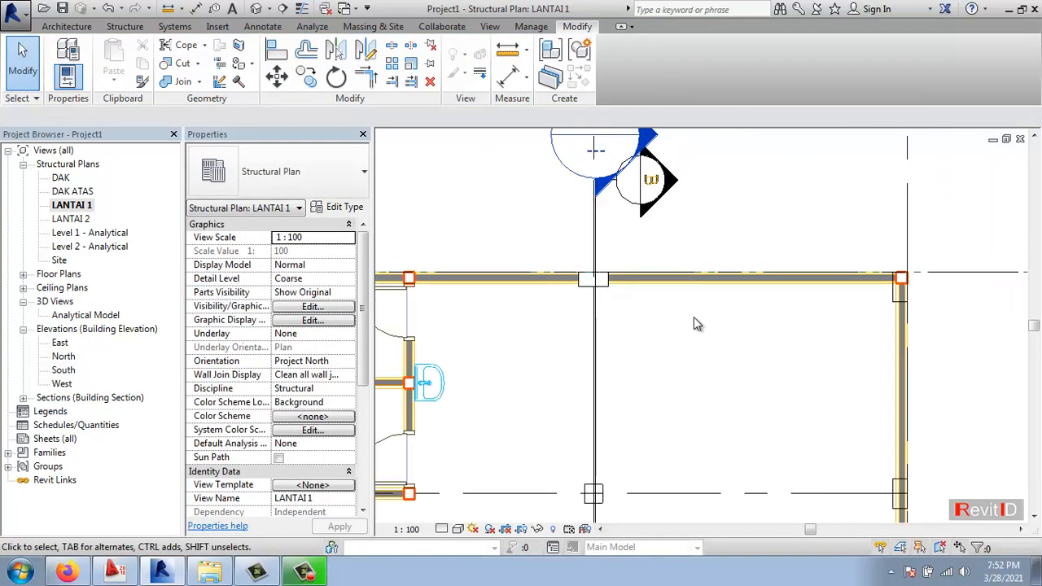
Set the LANTAI 1 plan's detail level to Fine and its visual style to Wireframe
middle_drag(482, 337, 645, 294)
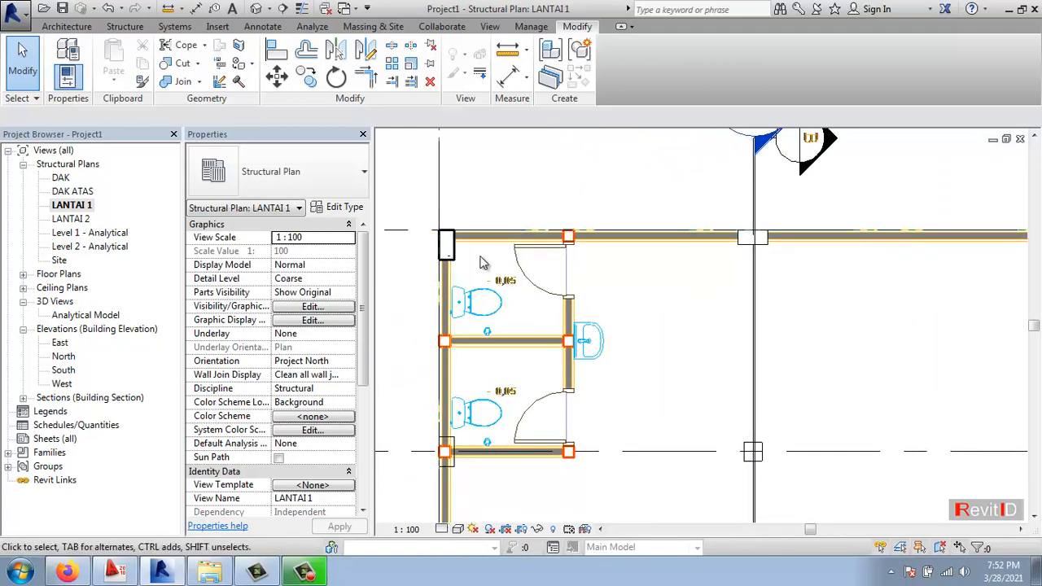
click(441, 529)
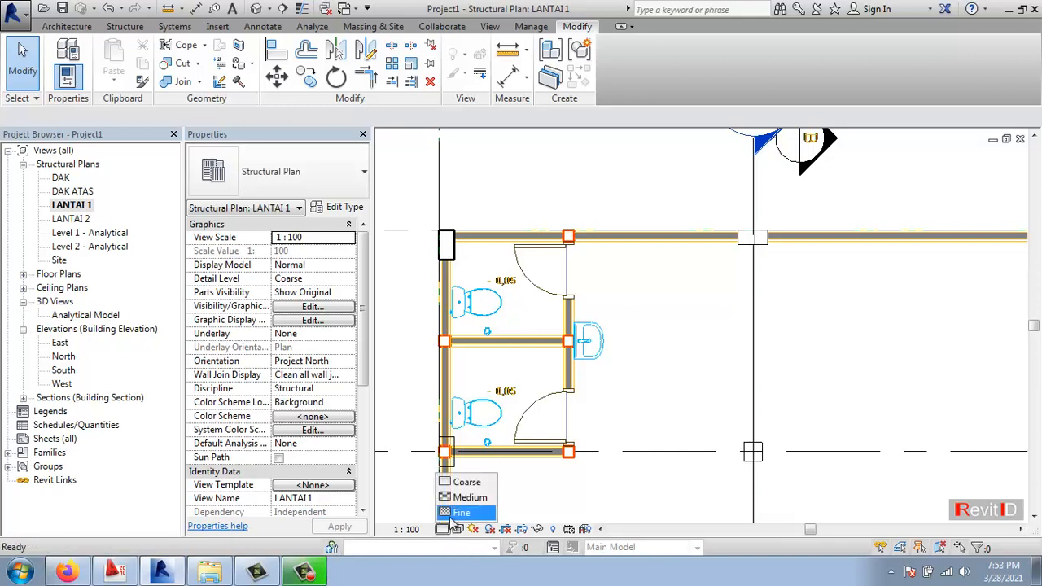
click(436, 510)
click(457, 529)
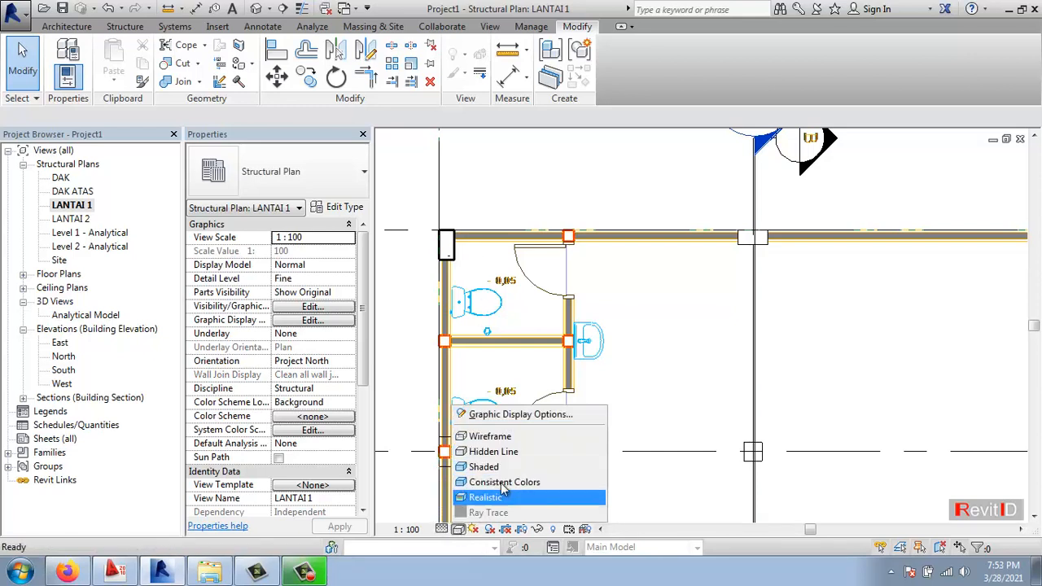
click(503, 440)
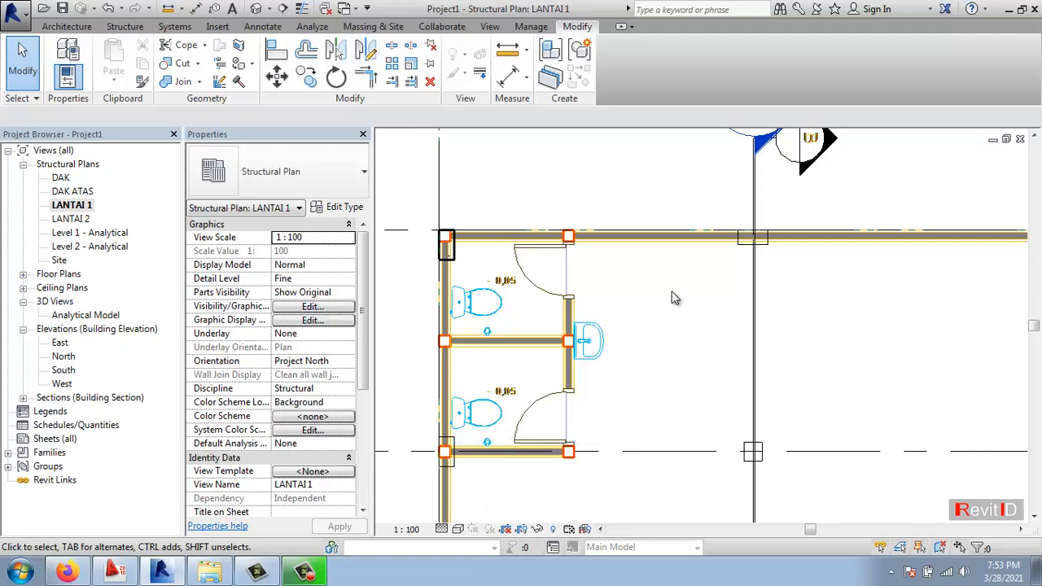
scroll(735, 251, up, 3)
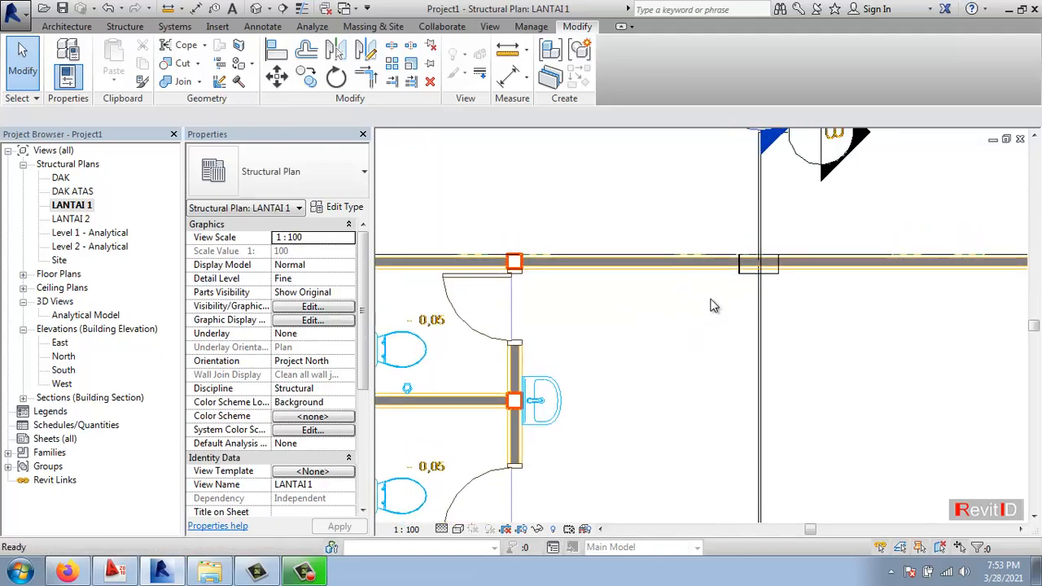
click(660, 286)
scroll(679, 318, down, 2)
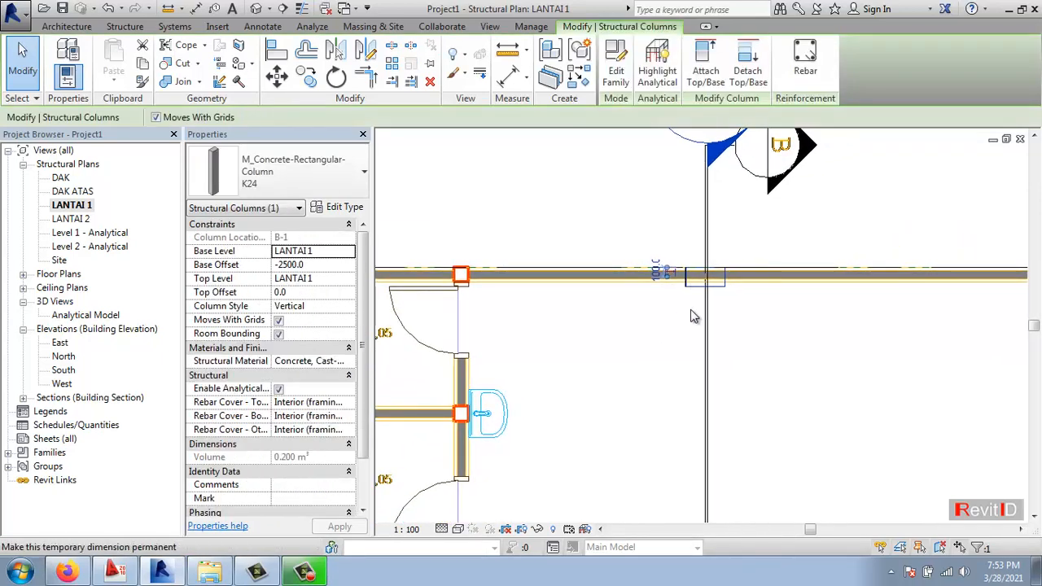
scroll(505, 326, down, 1)
key(Escape)
scroll(513, 320, up, 1)
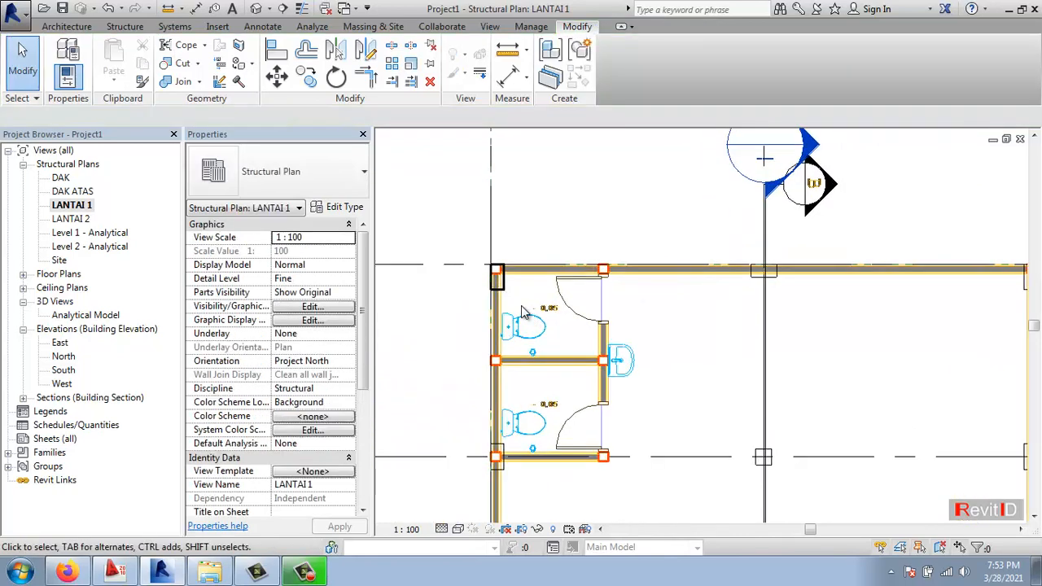
Create a similar upright K24 column from the one at A-1, placed about 500 mm below grid 1 and 400 mm inside the rightmost grid line
click(498, 278)
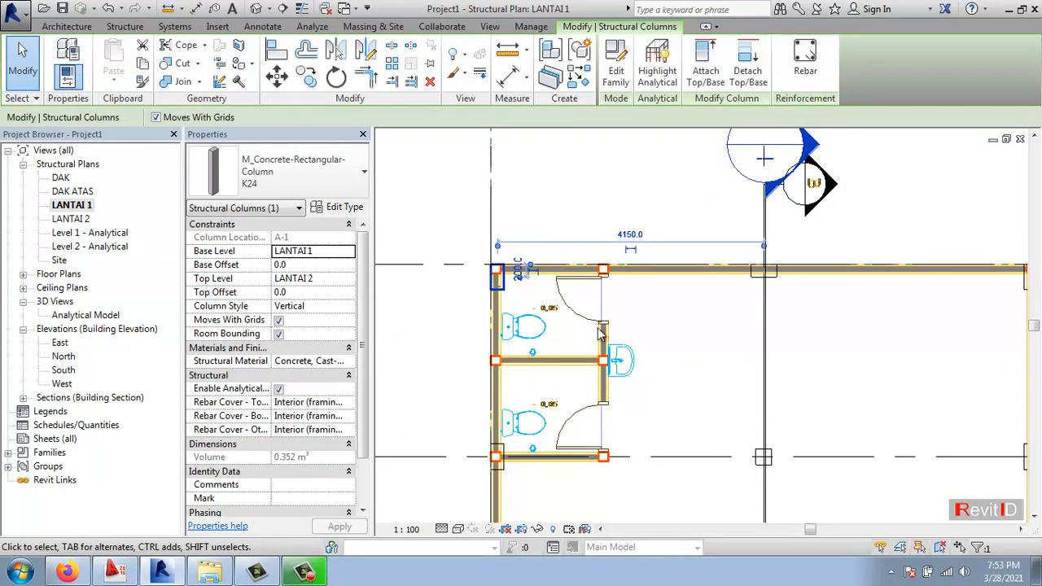
right_click(496, 276)
click(545, 398)
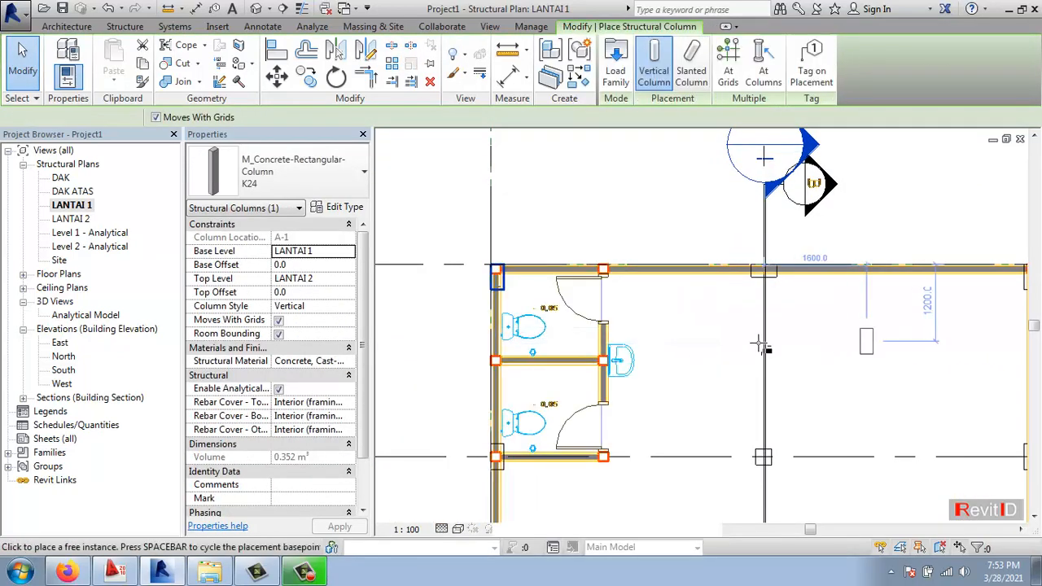
middle_drag(759, 343, 529, 345)
scroll(730, 323, up, 1)
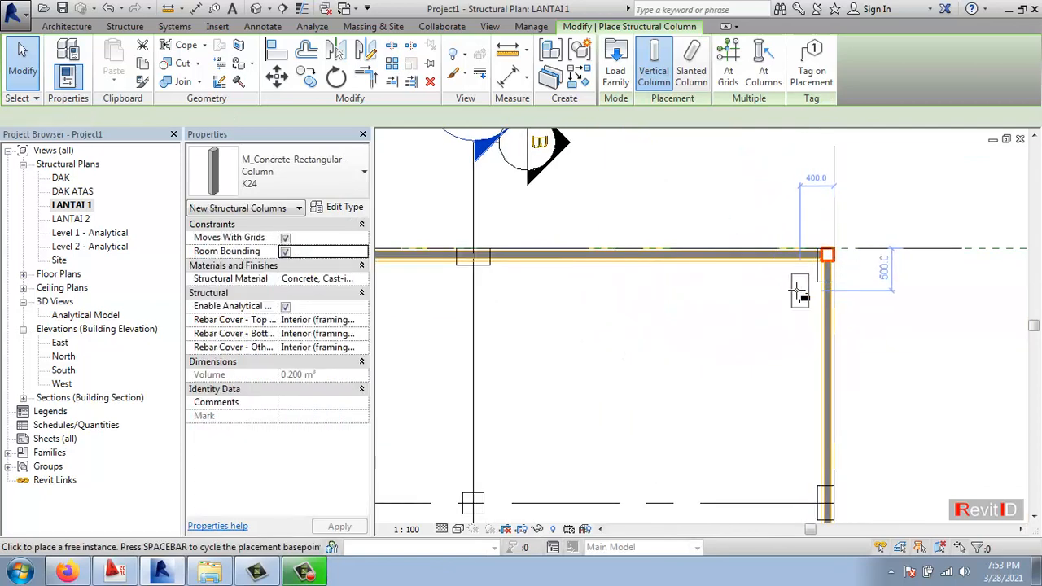
key(Escape)
scroll(782, 290, up, 2)
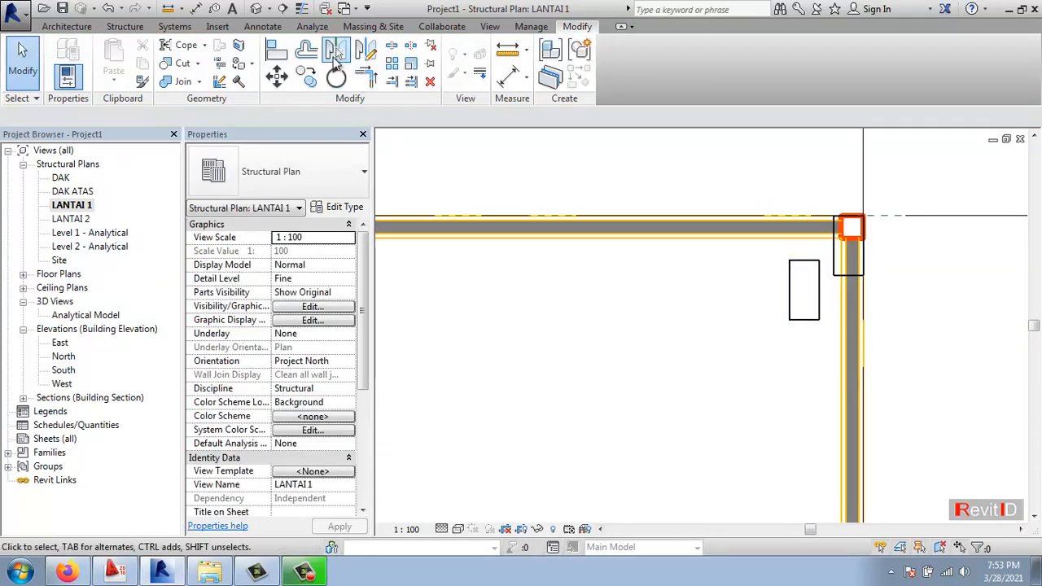
Align the new K24 column's upper face to grid 1 and its outer face to the rightmost grid line
click(276, 50)
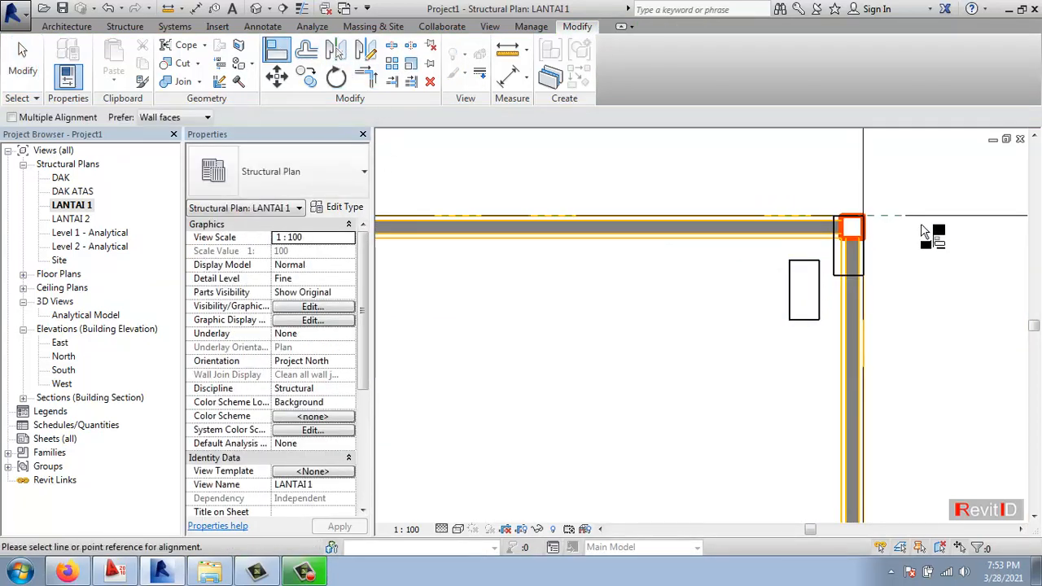
click(806, 259)
click(863, 178)
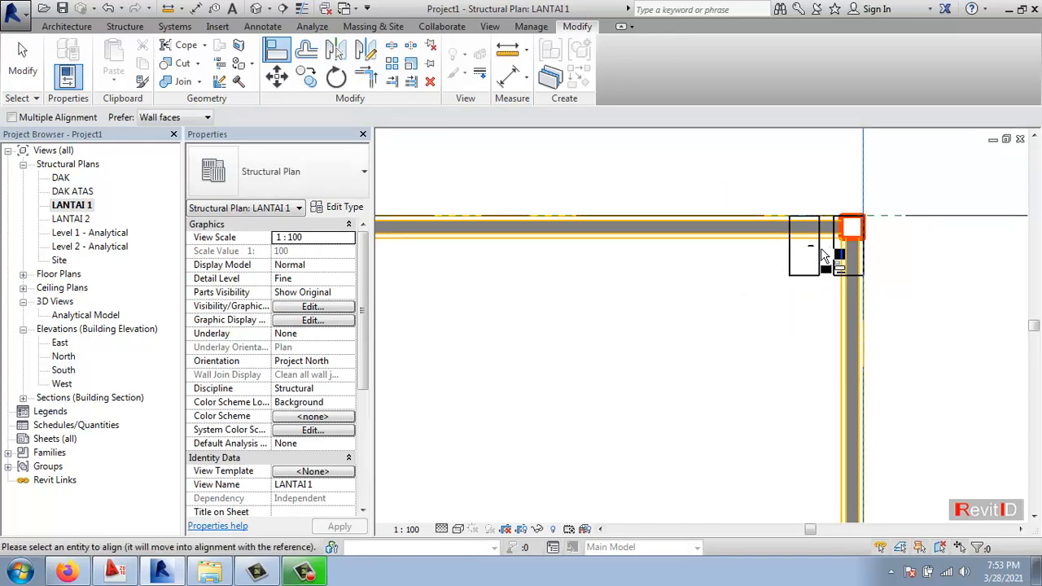
click(819, 250)
key(Escape)
key(Escape)
Start a beam with the M_Concrete-Rectangular Beam 300 x 600mm type and duplicate that type as B.200x400
scroll(823, 263, down, 5)
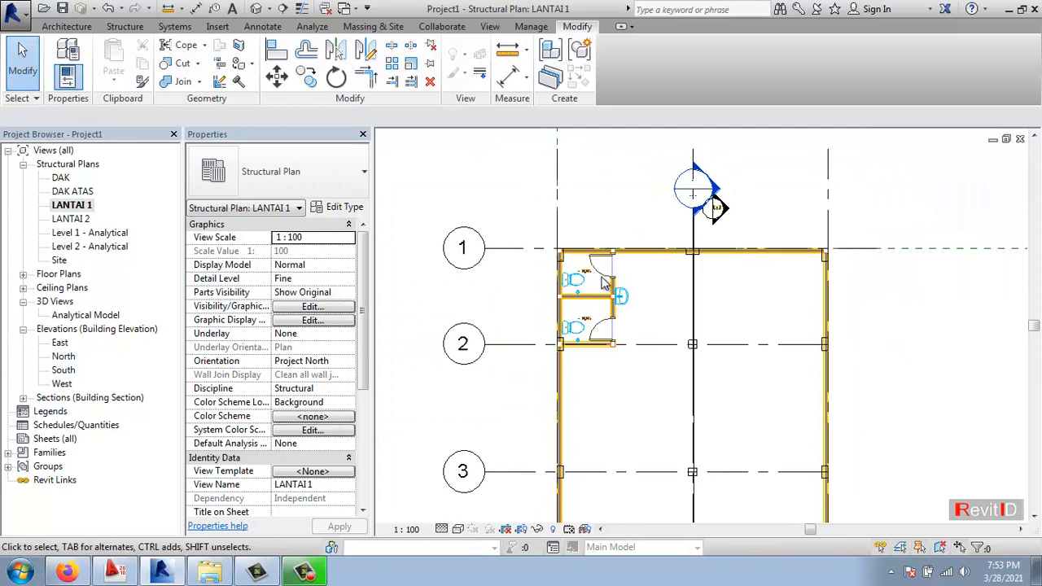
click(124, 27)
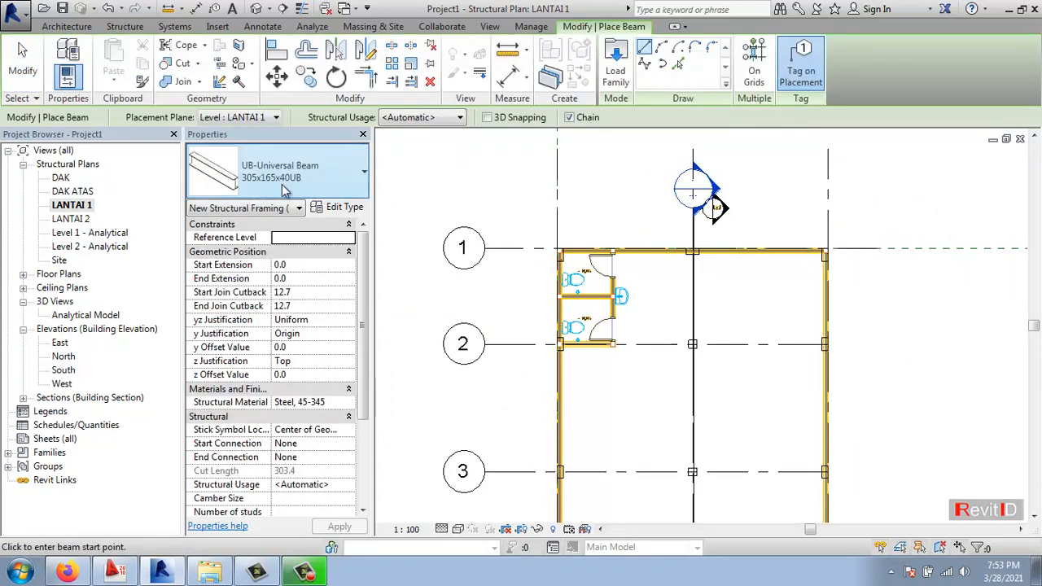
click(281, 173)
click(244, 236)
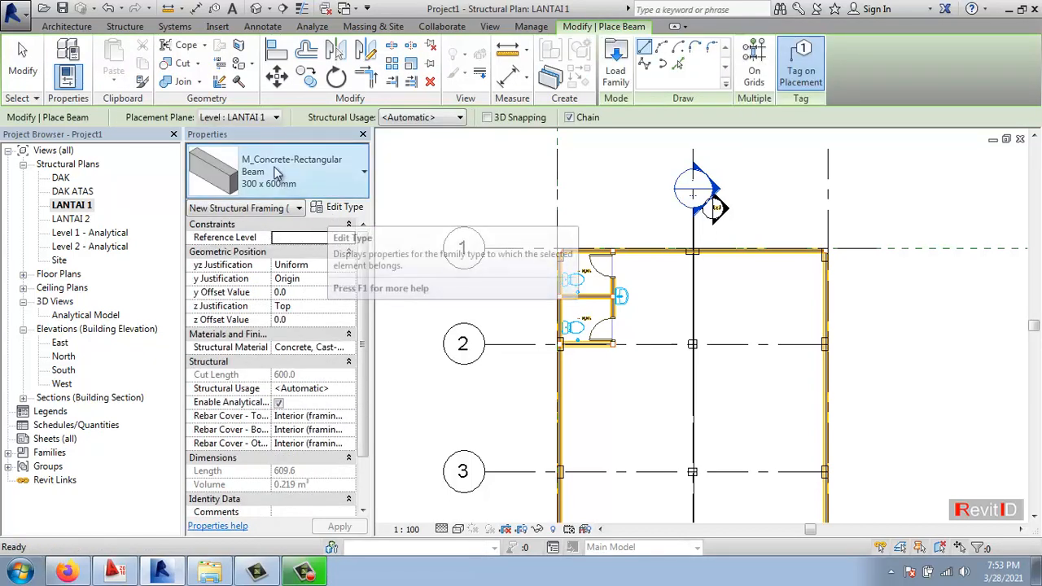
click(340, 208)
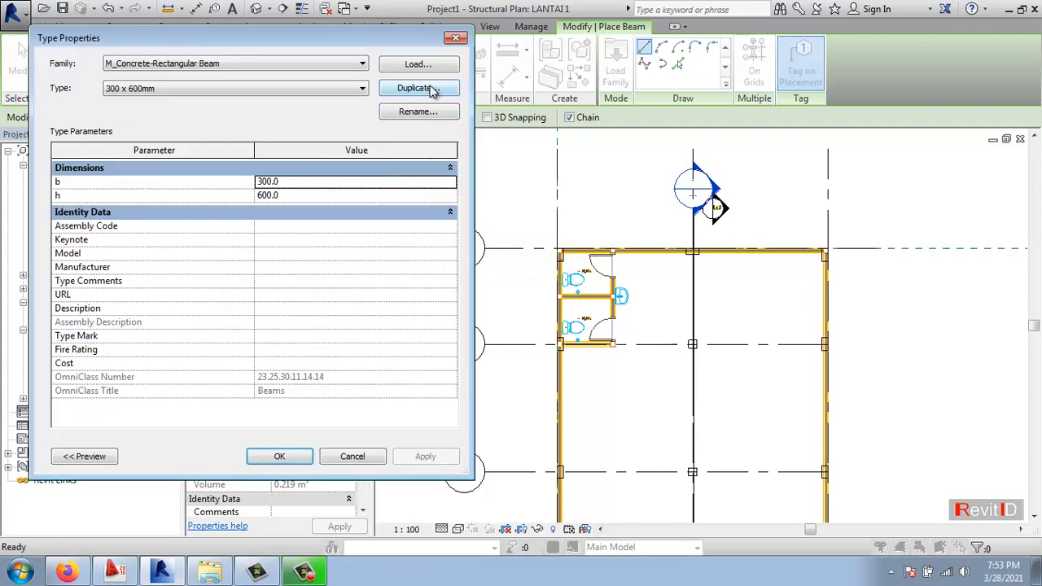
click(419, 87)
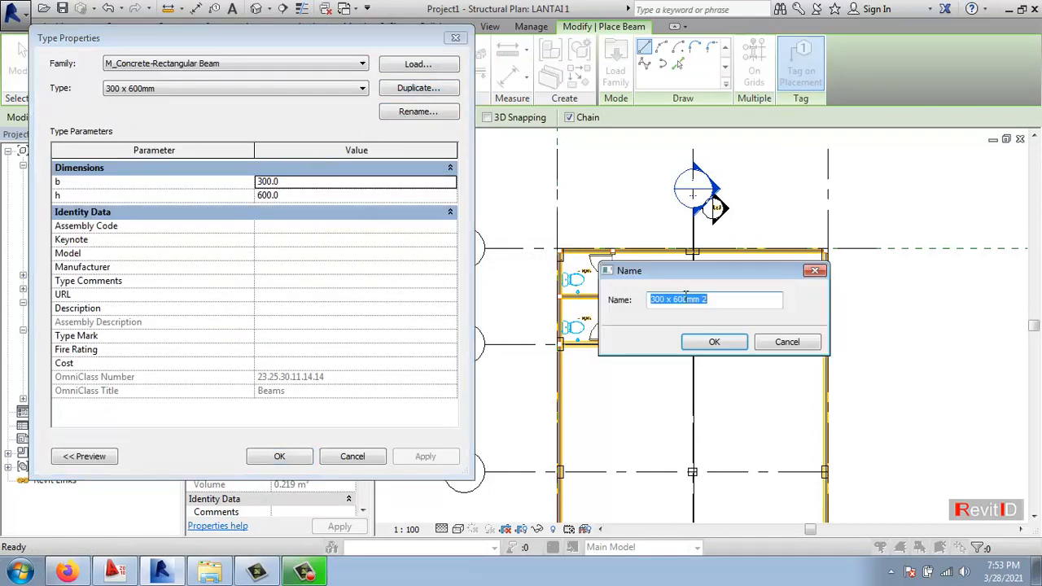
click(656, 300)
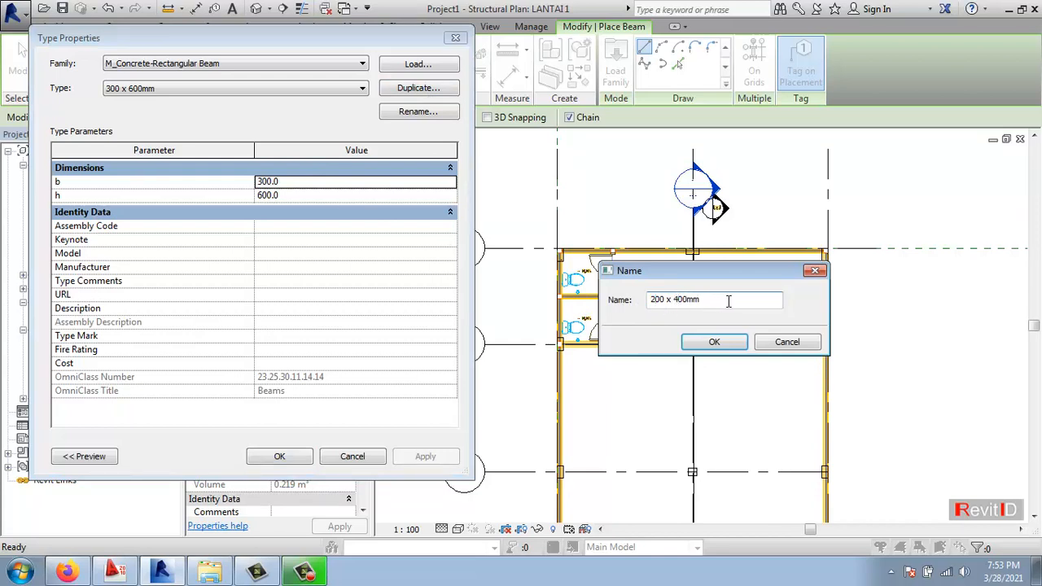
drag(728, 300, 356, 286)
text(B.)
click(713, 342)
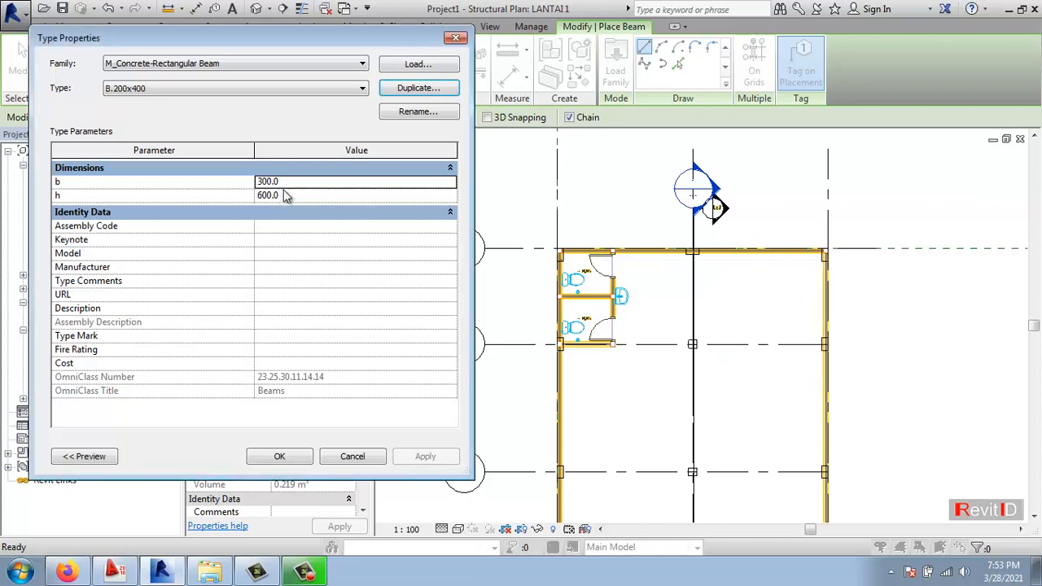
Set the B.200x400 beam type's width b to 200 and height h to 400
click(297, 184)
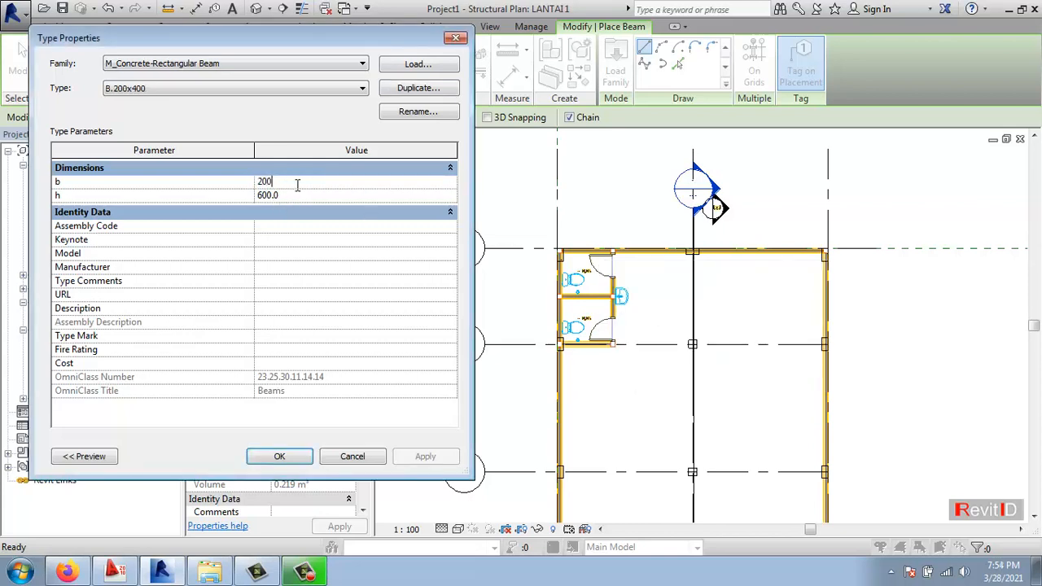
click(305, 199)
click(271, 456)
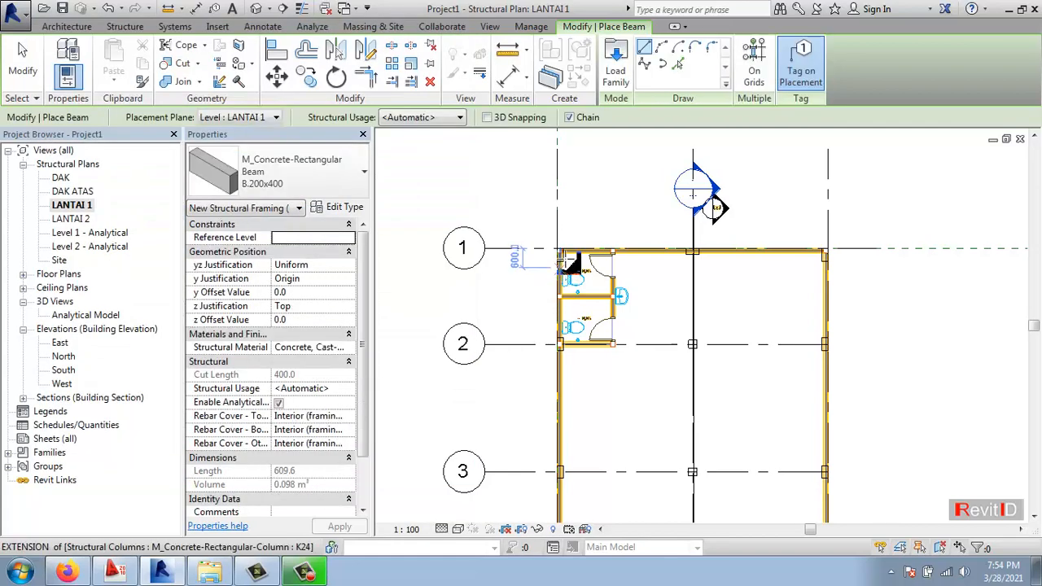
Draw a B.200x400 beam along grid 1 from the column on grid A to grid B
scroll(551, 240, up, 3)
click(551, 238)
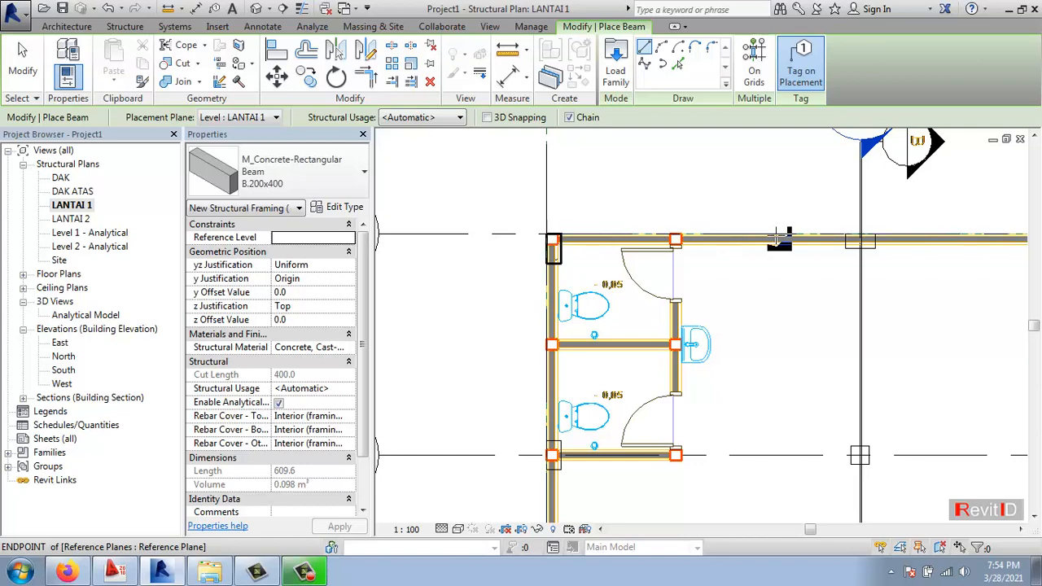
click(861, 233)
key(Escape)
key(Escape)
Align the upper face of the new B.200x400 beam to grid 1
scroll(813, 236, up, 2)
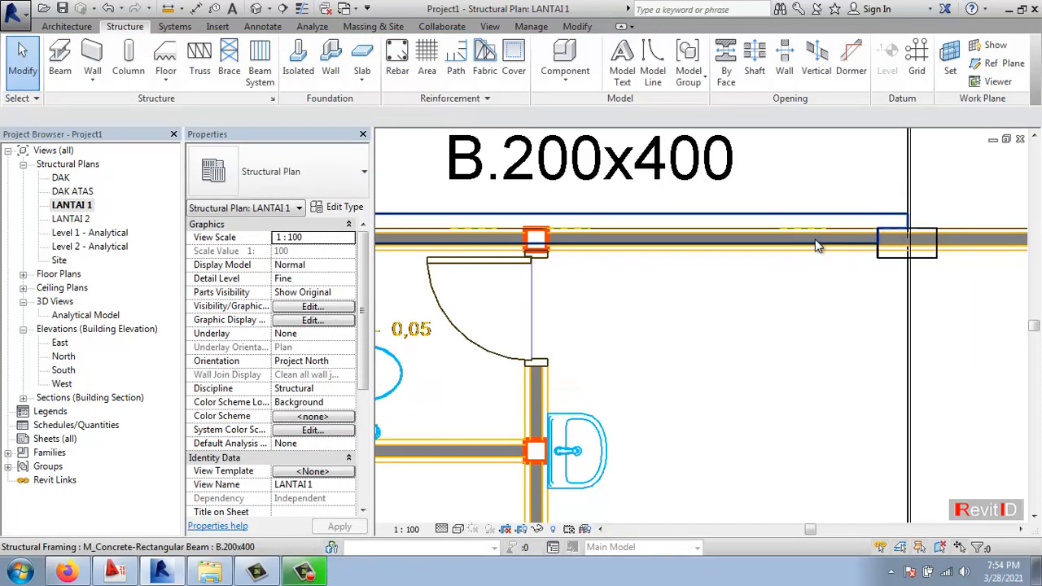
scroll(439, 237, down, 1)
middle_drag(407, 236, 497, 241)
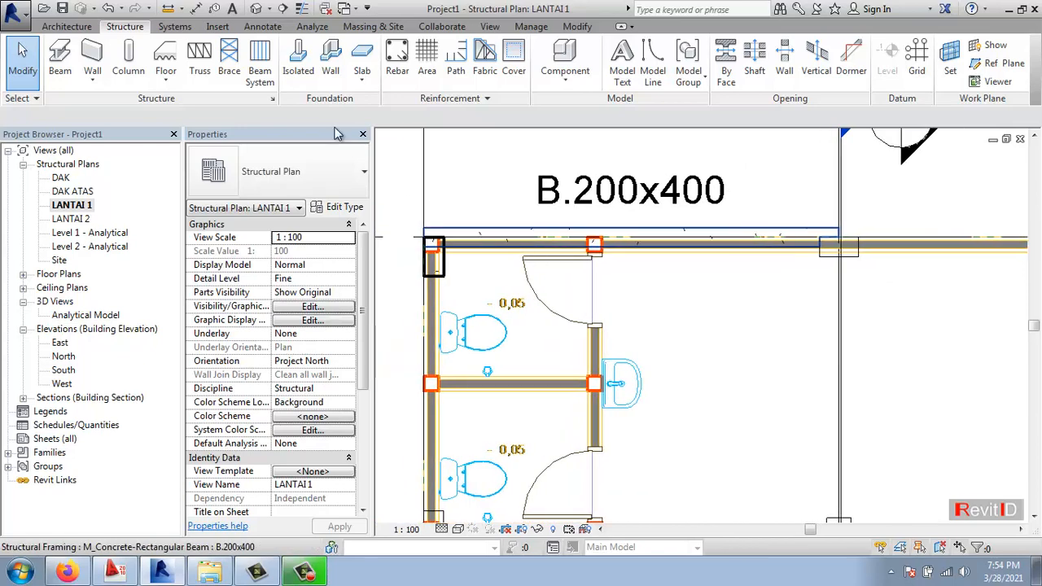
click(577, 27)
click(276, 51)
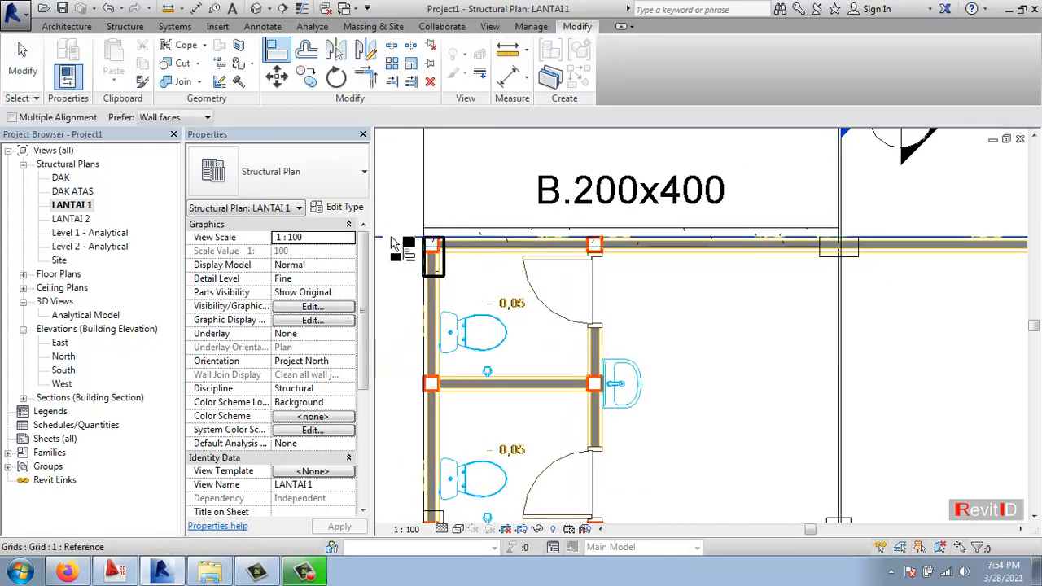
click(490, 229)
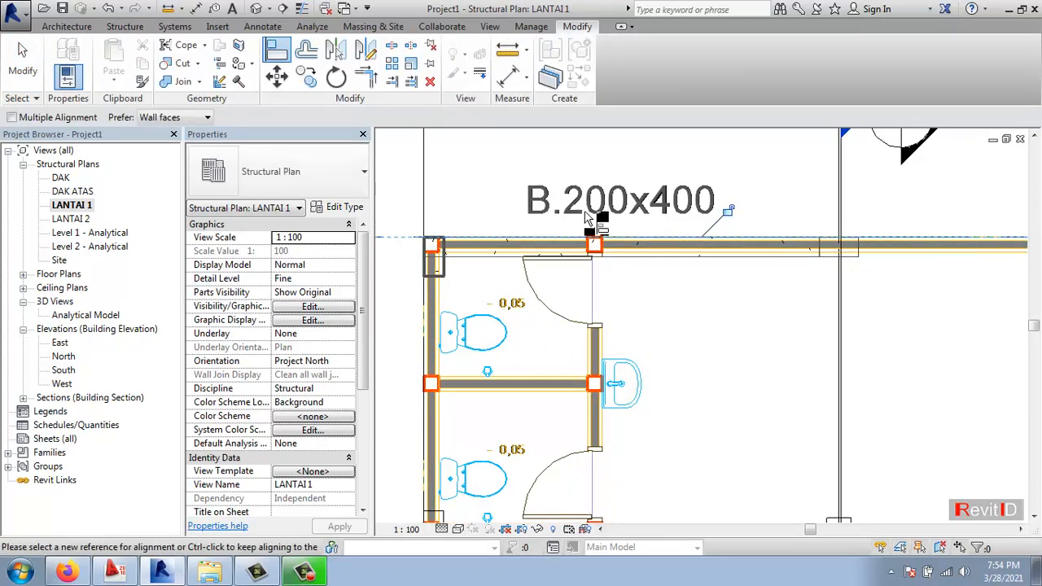
key(Escape)
key(Escape)
Create a similar B.200x400 beam along grid 1 from the column on grid B to the corner column on the rightmost grid line
scroll(592, 232, down, 2)
middle_drag(802, 318, 730, 322)
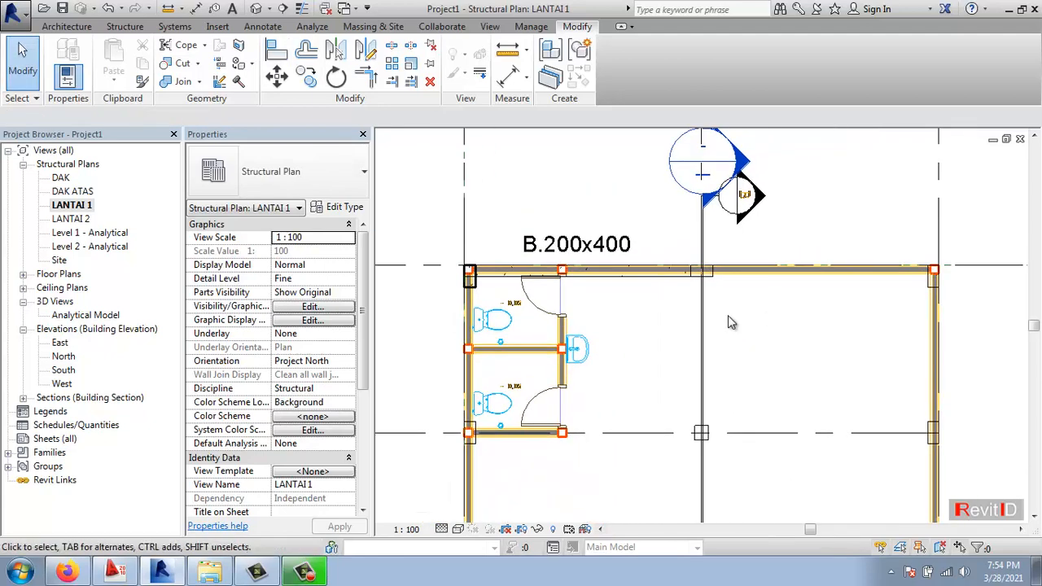
right_click(627, 277)
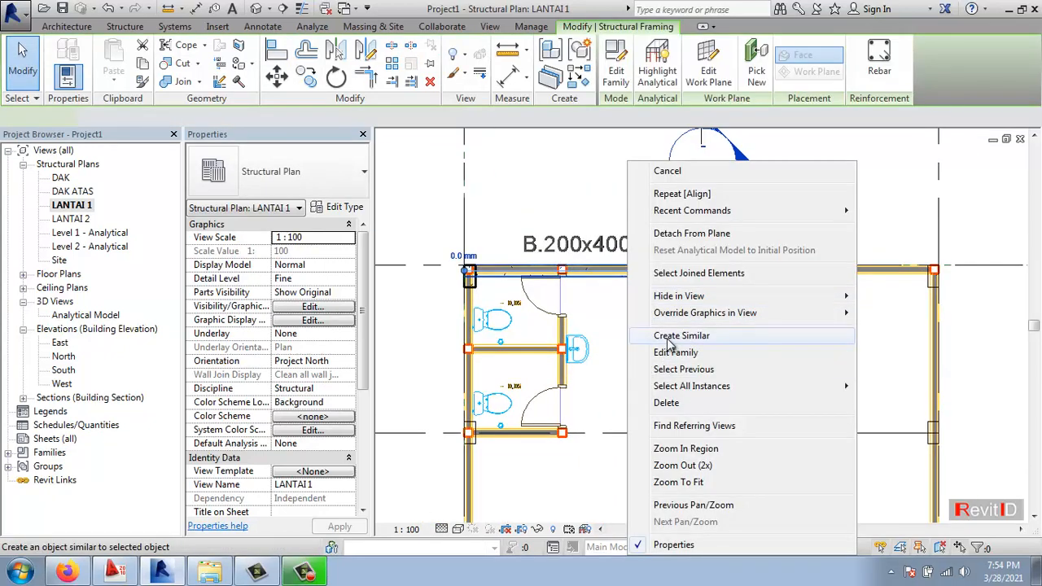
key(Escape)
key(c)
key(s)
scroll(696, 293, up, 2)
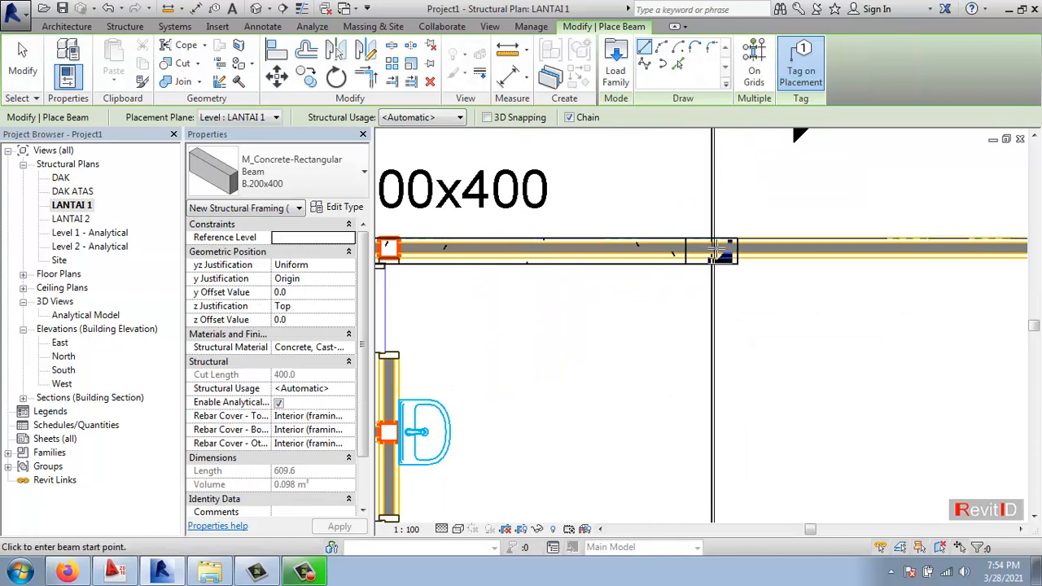
click(712, 251)
middle_drag(905, 262, 630, 285)
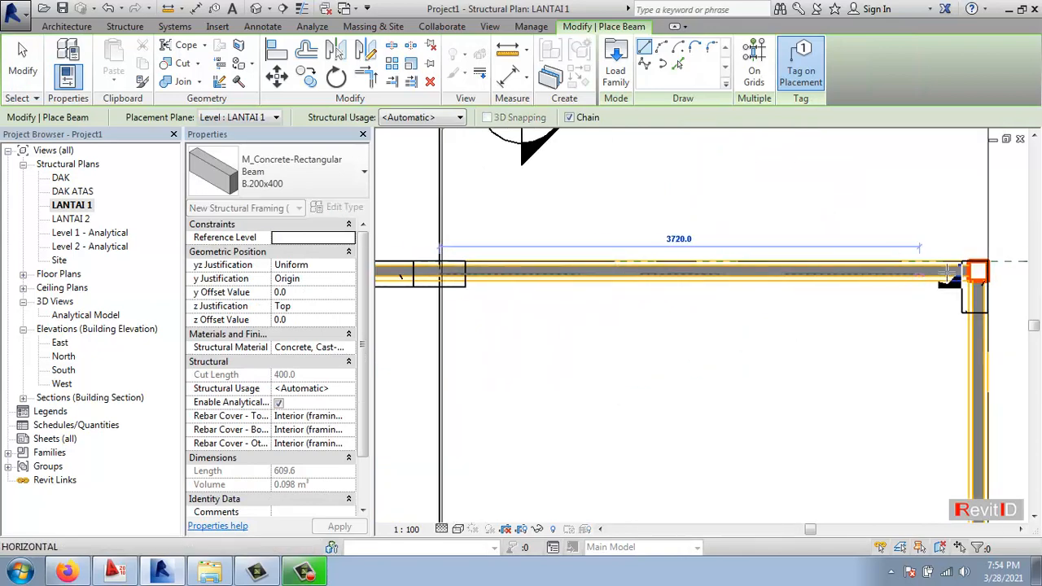
click(976, 271)
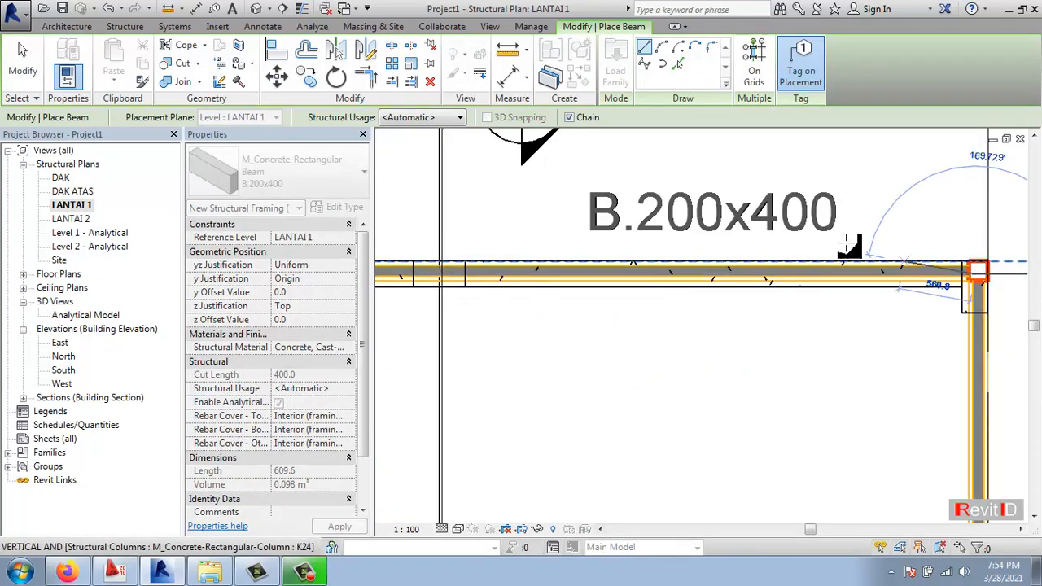
scroll(849, 244, down, 3)
middle_drag(846, 325, 841, 280)
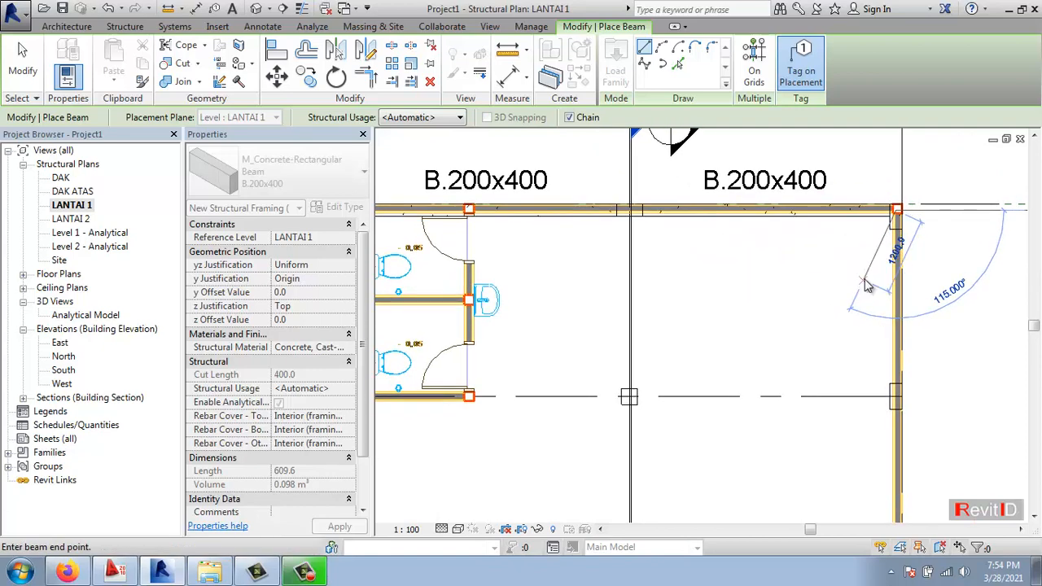
key(Escape)
scroll(683, 273, down, 2)
key(Escape)
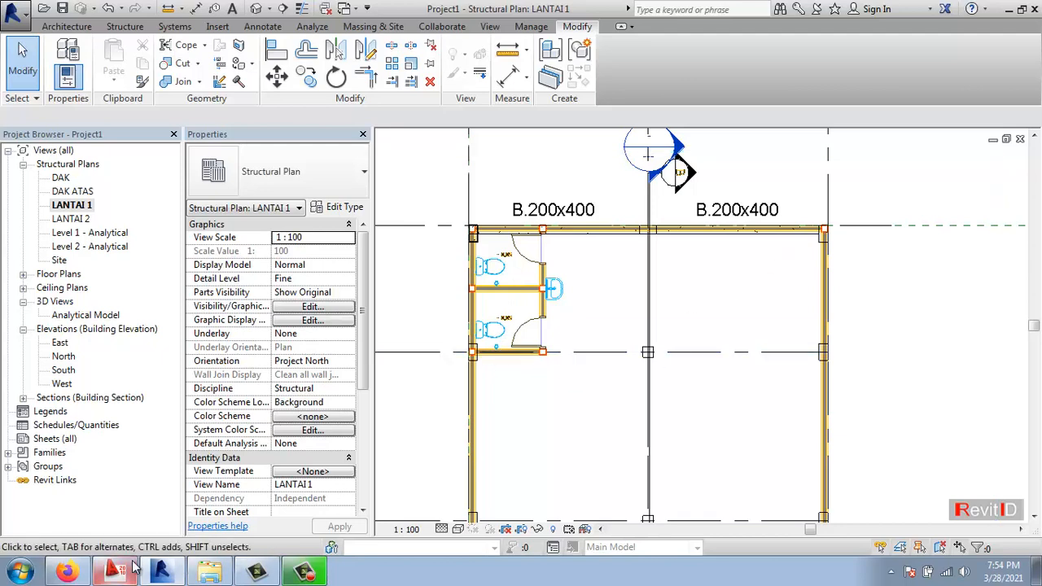
Switch to Firefox, look through the RevitID channel's older tutorial videos on YouTube, and return to the LANTAI 1 plan in Revit
click(67, 573)
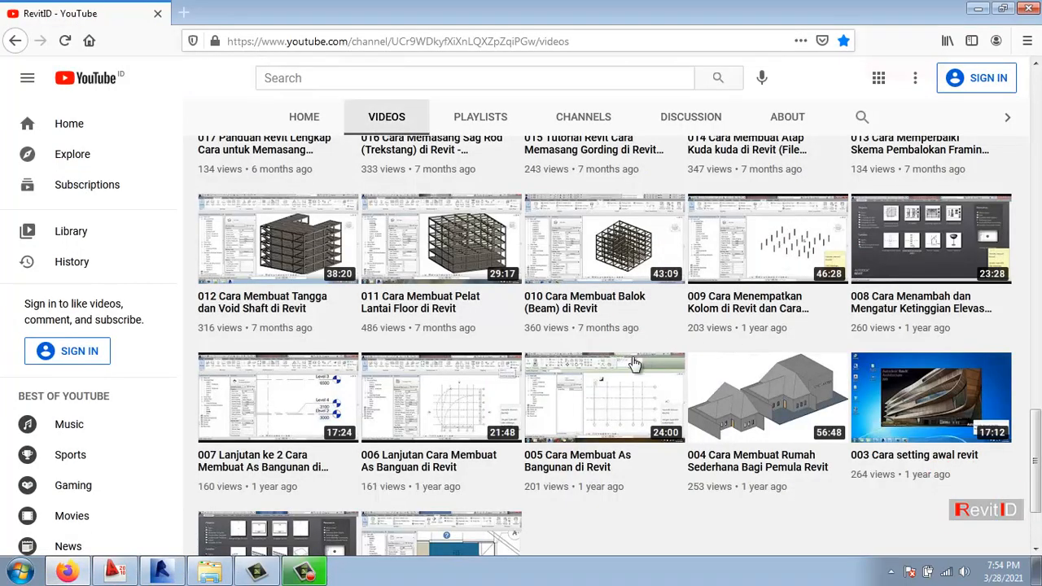
mouse_move(1038, 438)
mouse_down()
mouse_move(1039, 321)
mouse_move(1038, 452)
mouse_up()
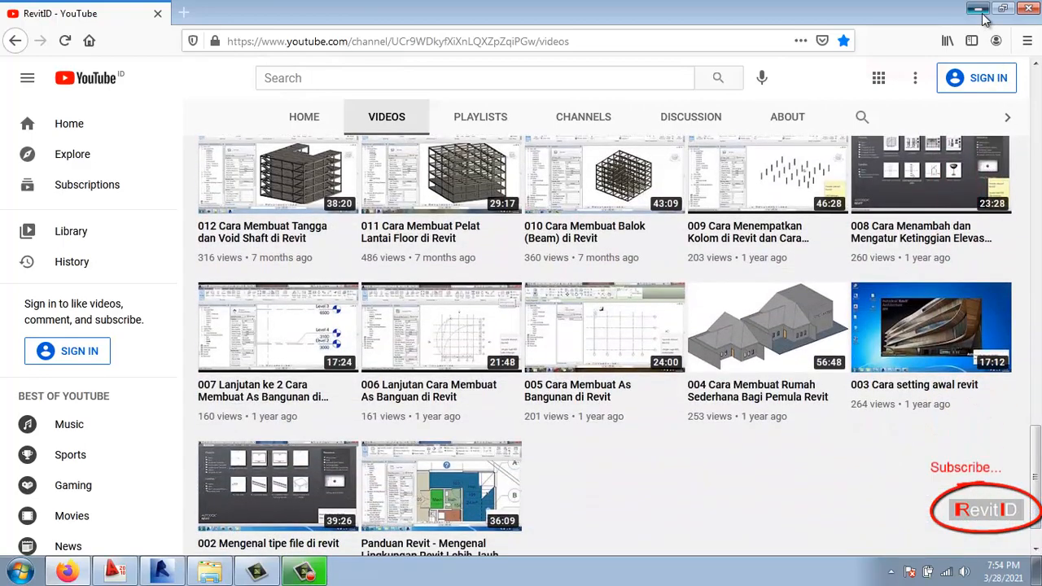
click(980, 11)
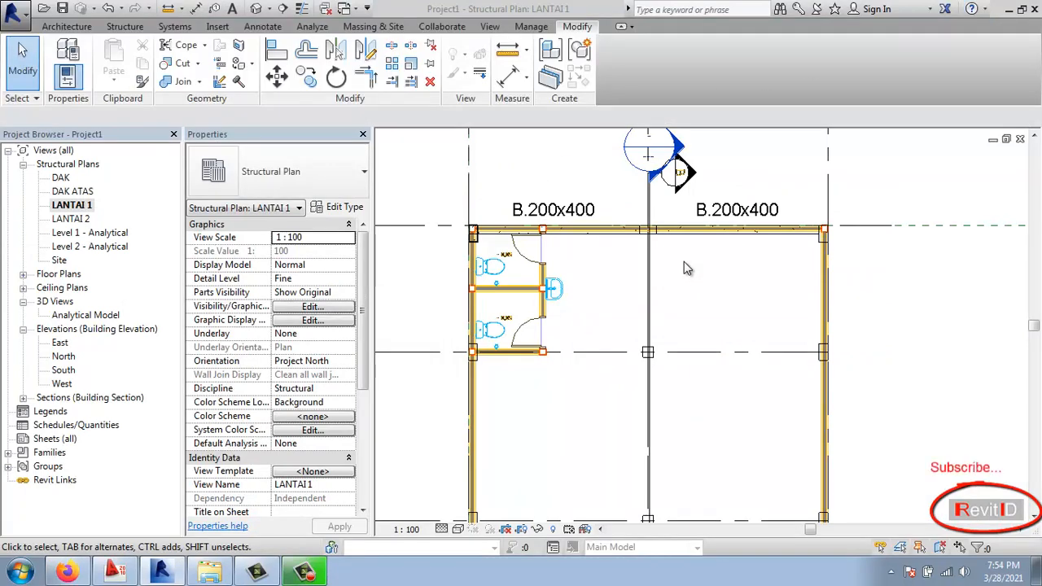
scroll(684, 261, down, 5)
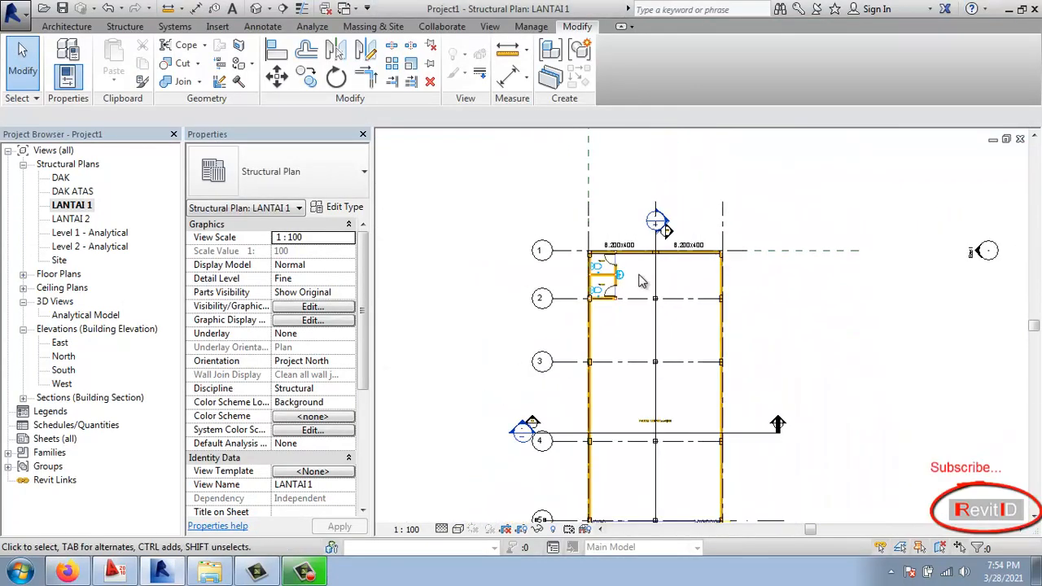
middle_drag(665, 343, 678, 279)
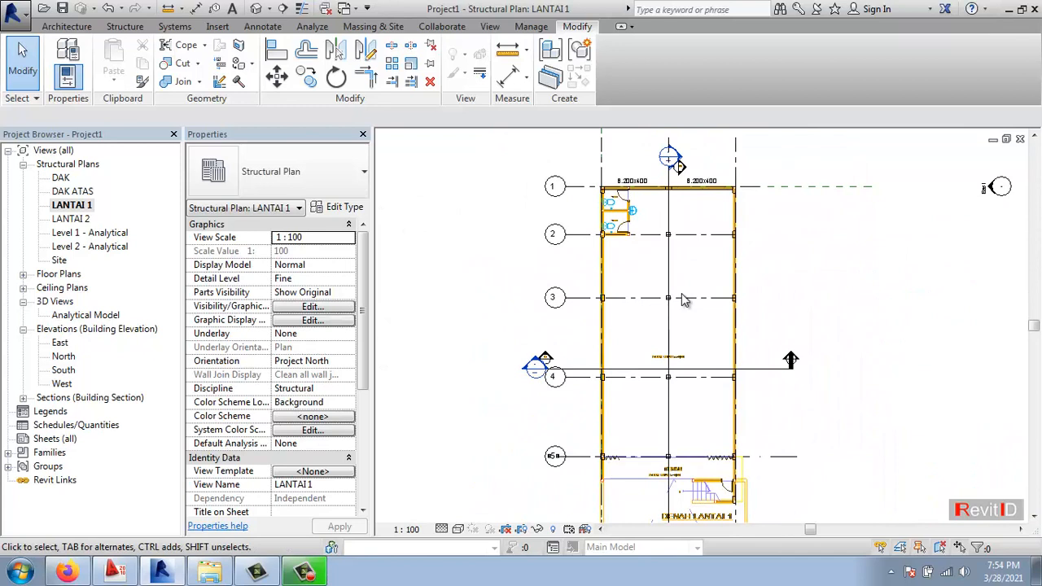